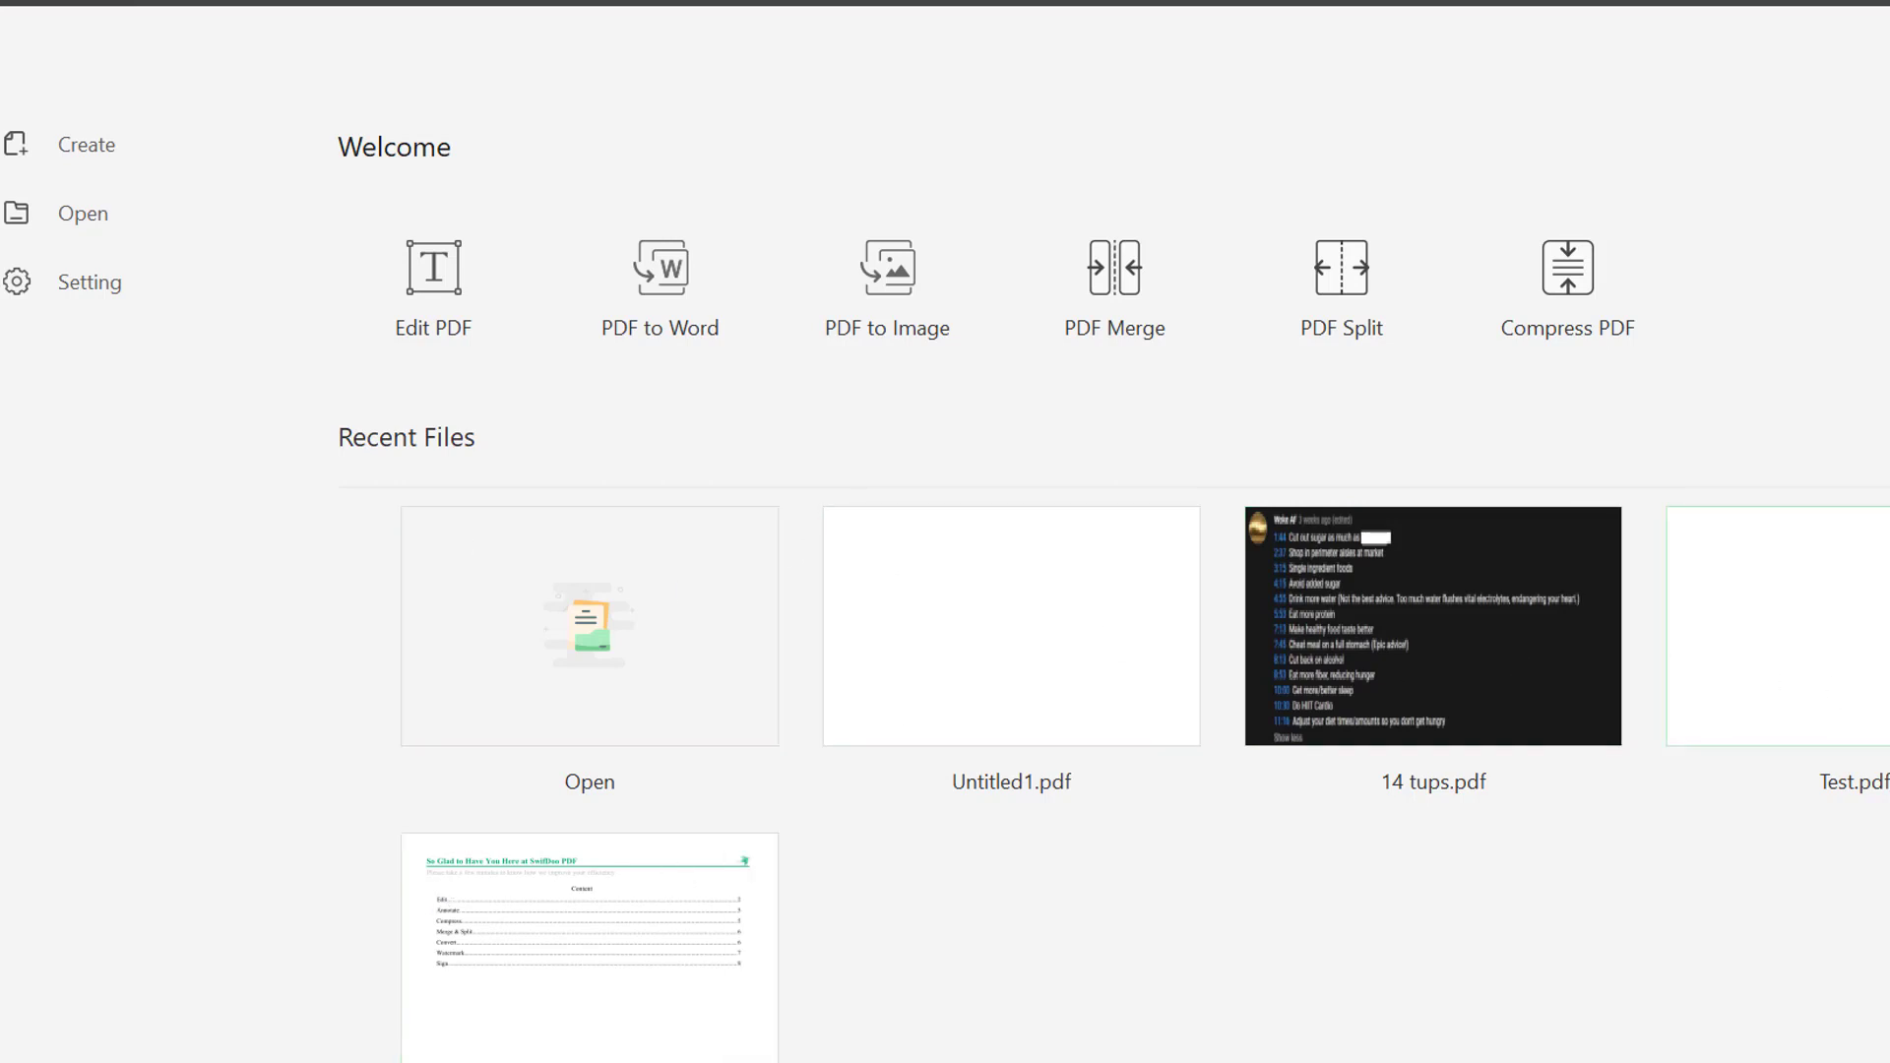
Open the SwifDoo PDF User Guide from the recent files
{"action": "scroll", "coordinate": [700, 962], "scroll_direction": "down", "scroll_amount": 1}
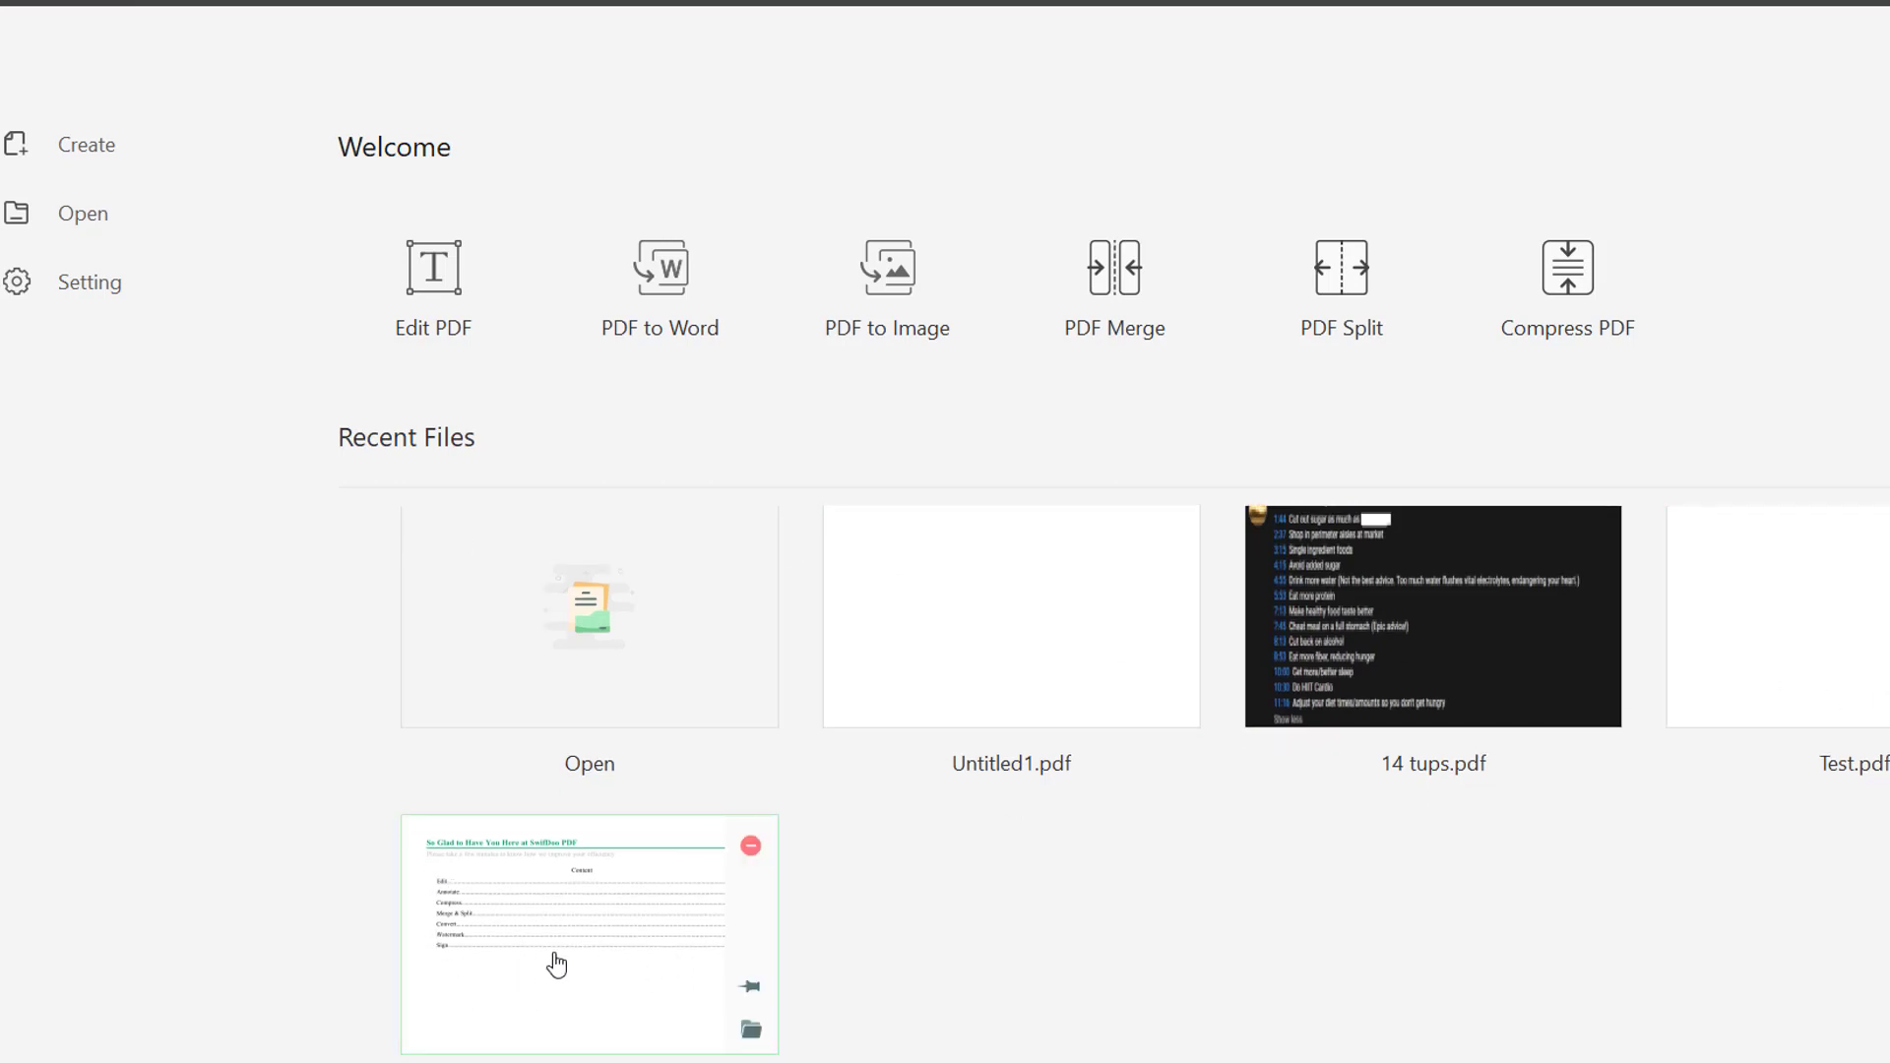
{"action": "scroll", "coordinate": [1193, 946], "scroll_direction": "up", "scroll_amount": 1}
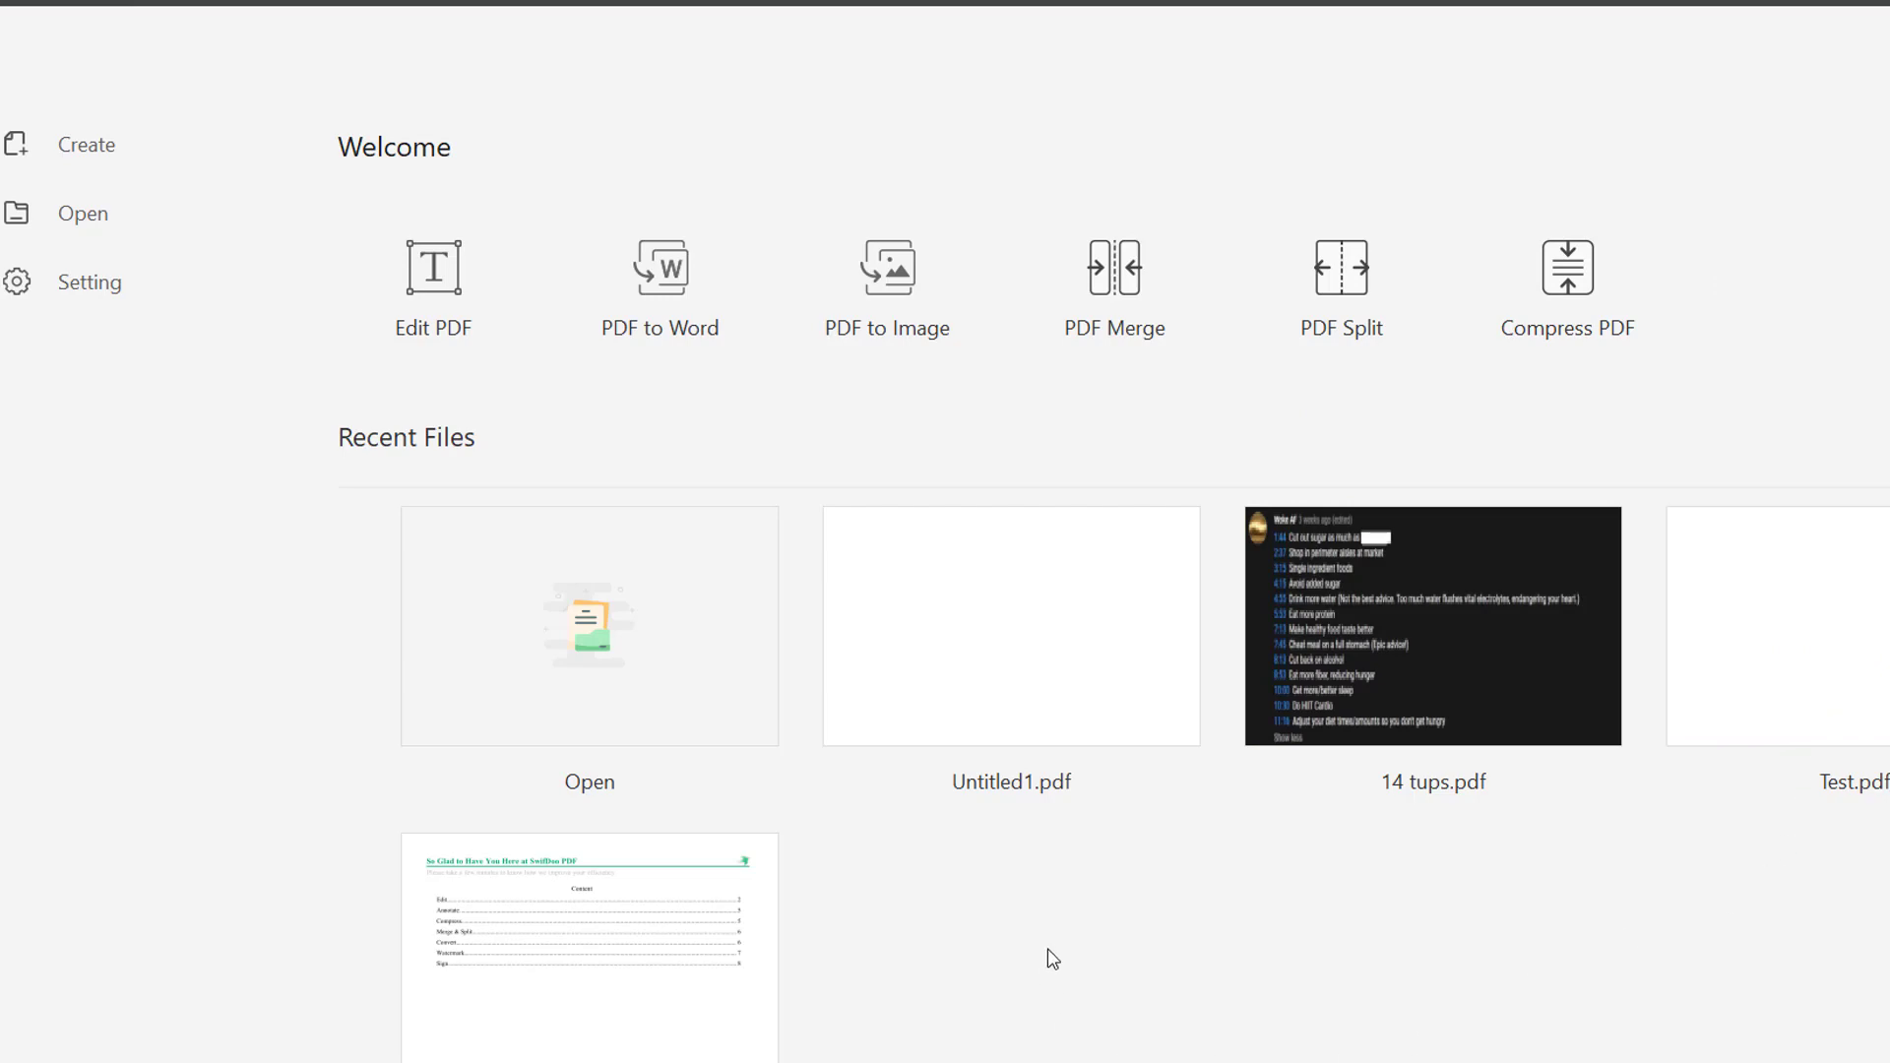
{"action": "left_click", "coordinate": [546, 975]}
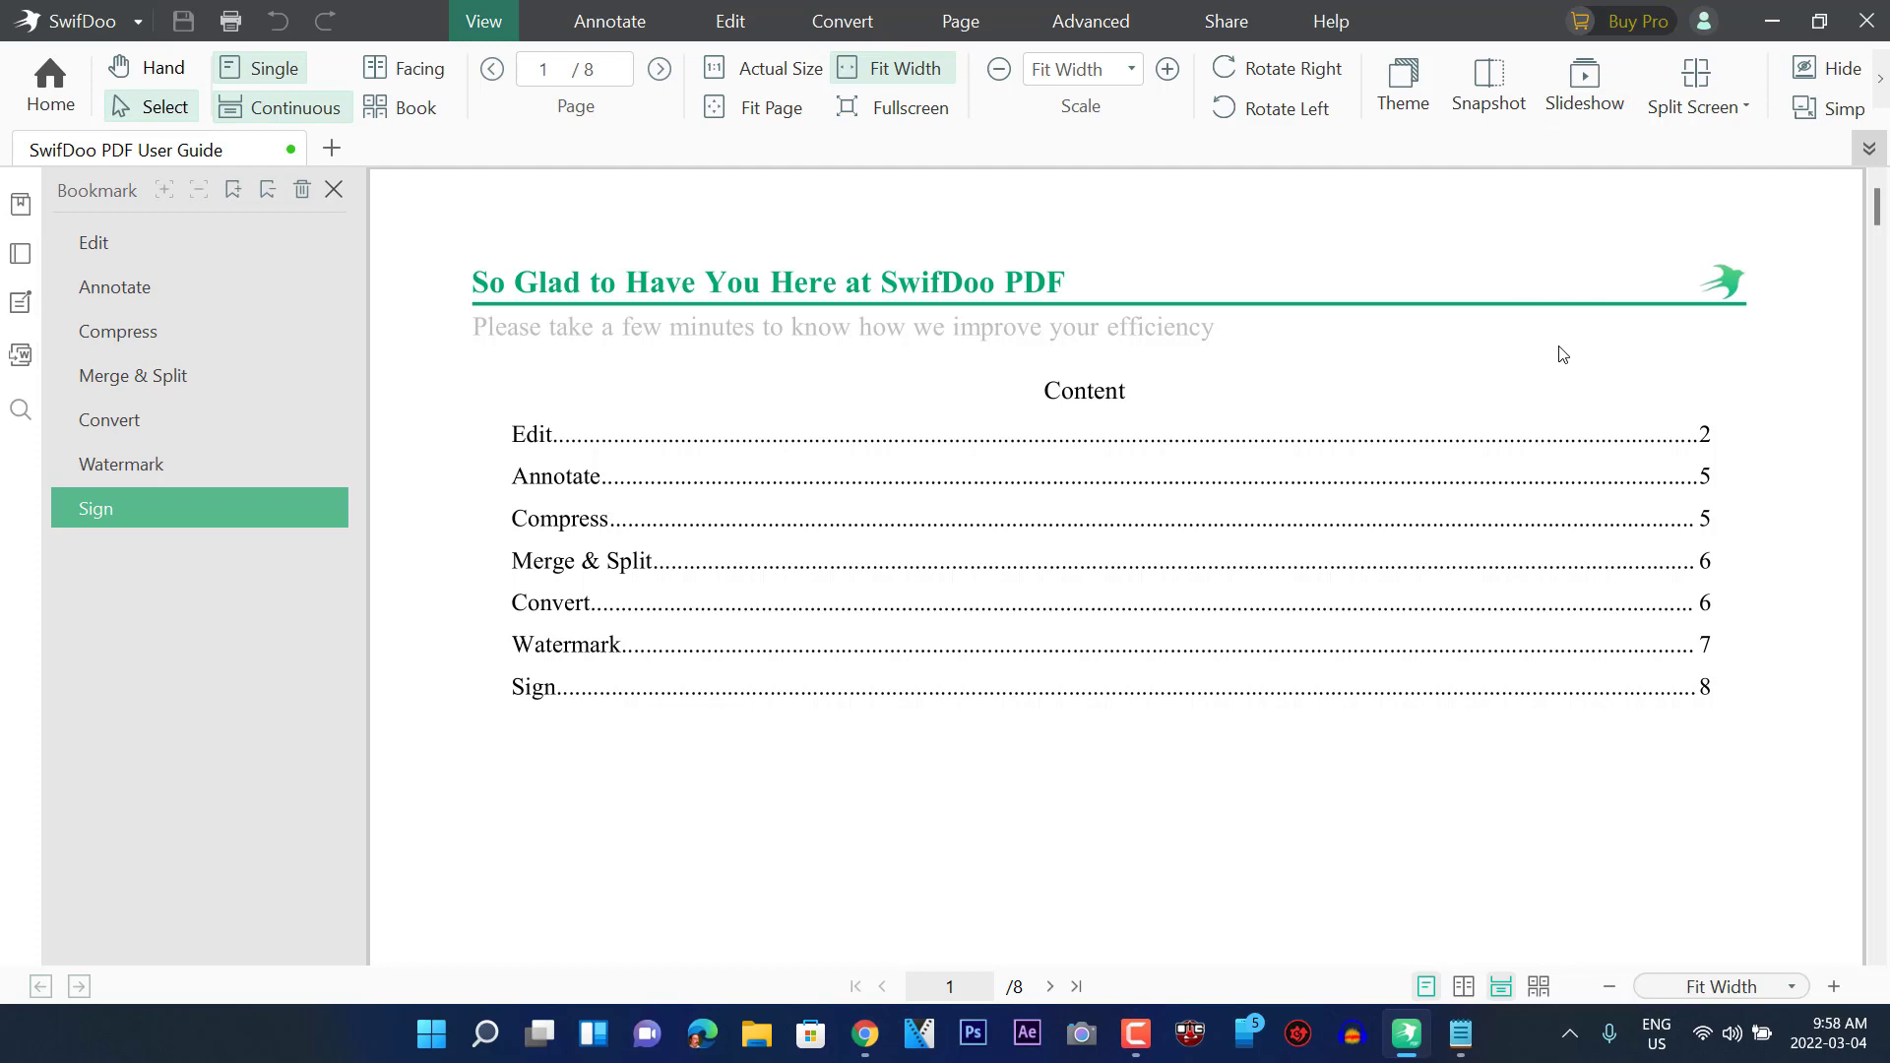
Create a new blank PDF document and bring up its annotation tools
{"action": "left_click", "coordinate": [49, 81]}
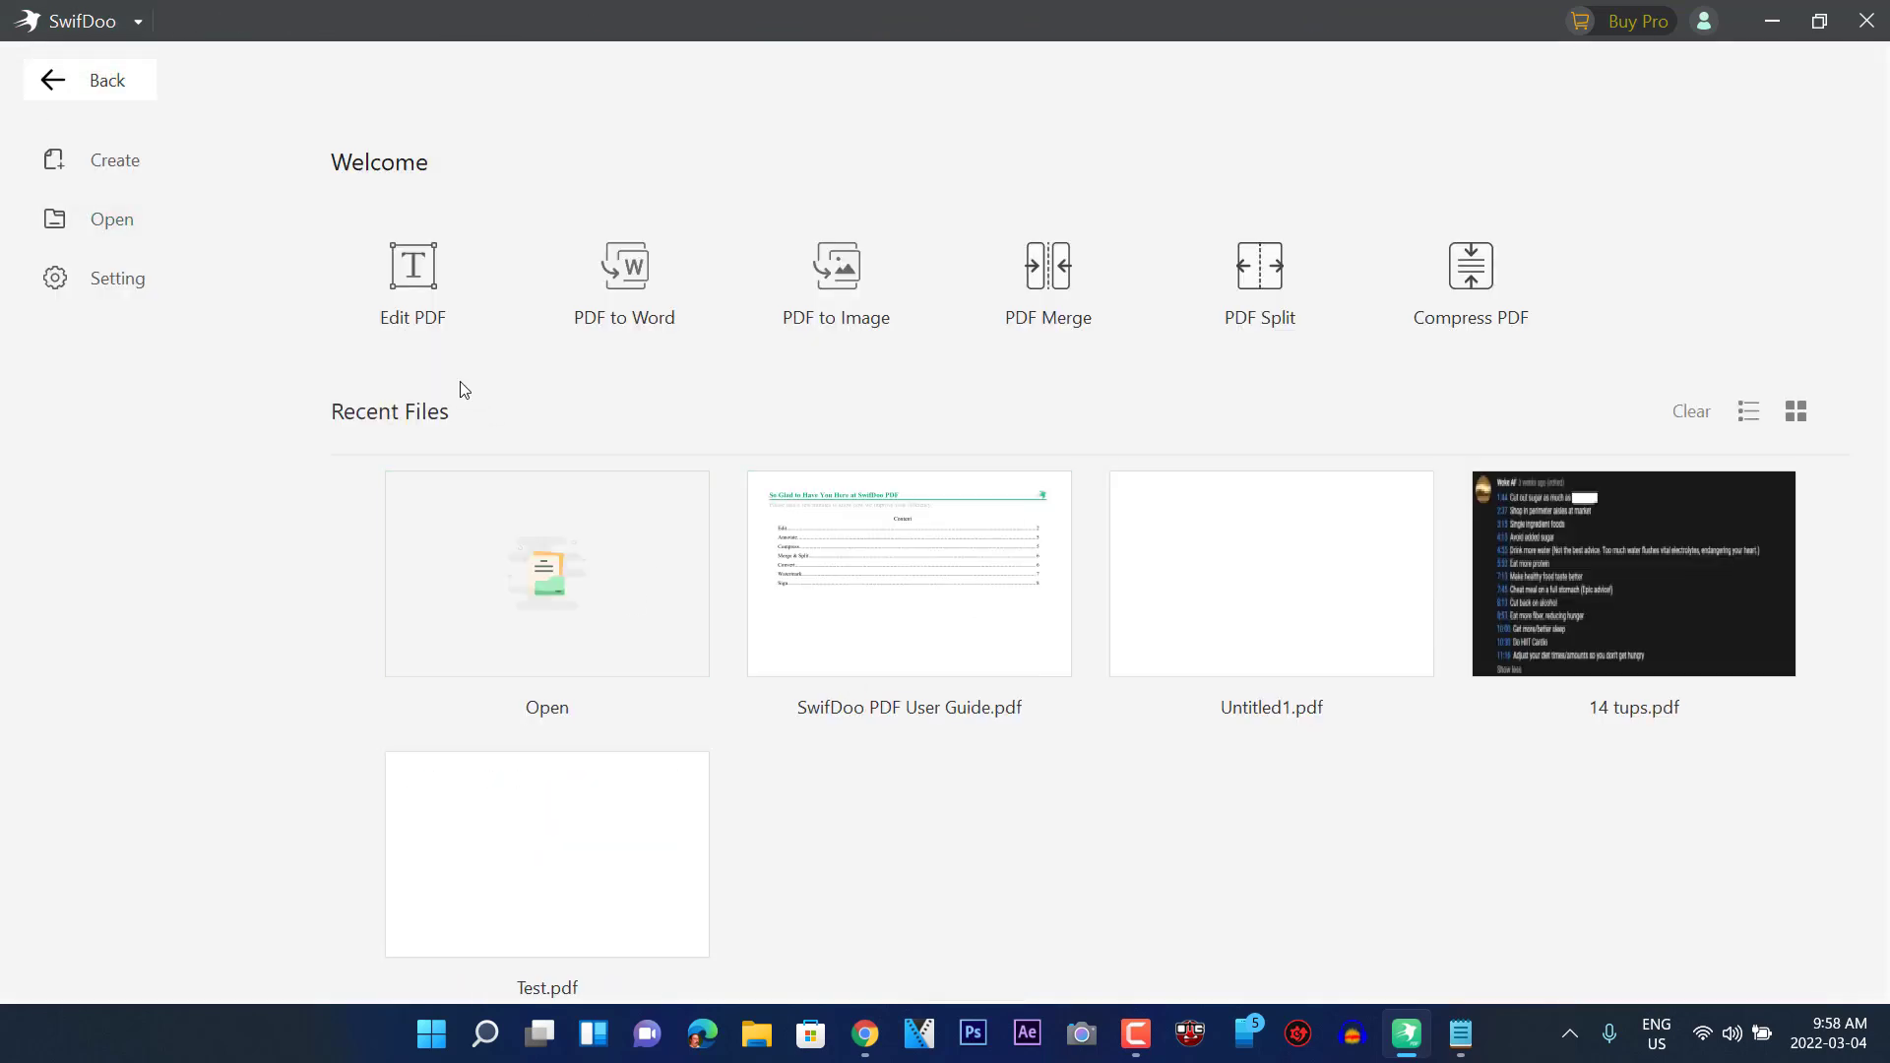
{"action": "left_click", "coordinate": [104, 165]}
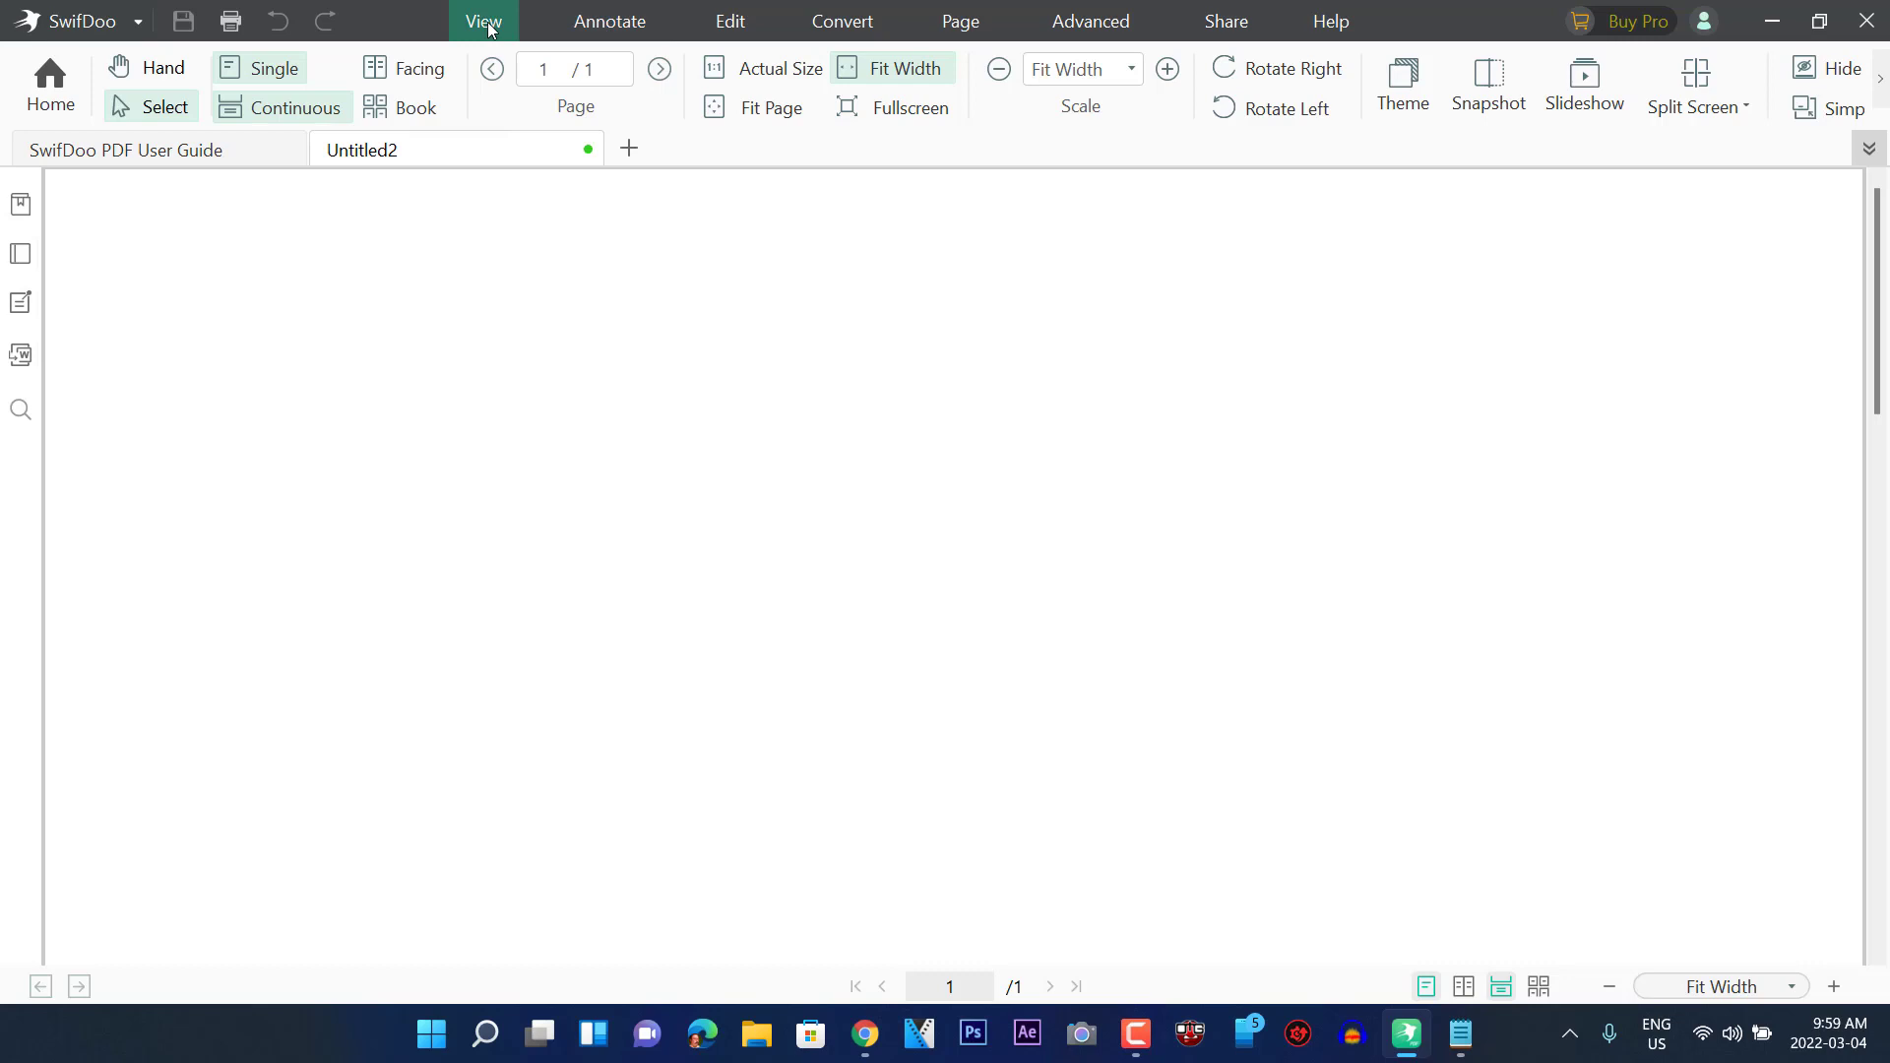
{"action": "left_click", "coordinate": [609, 21]}
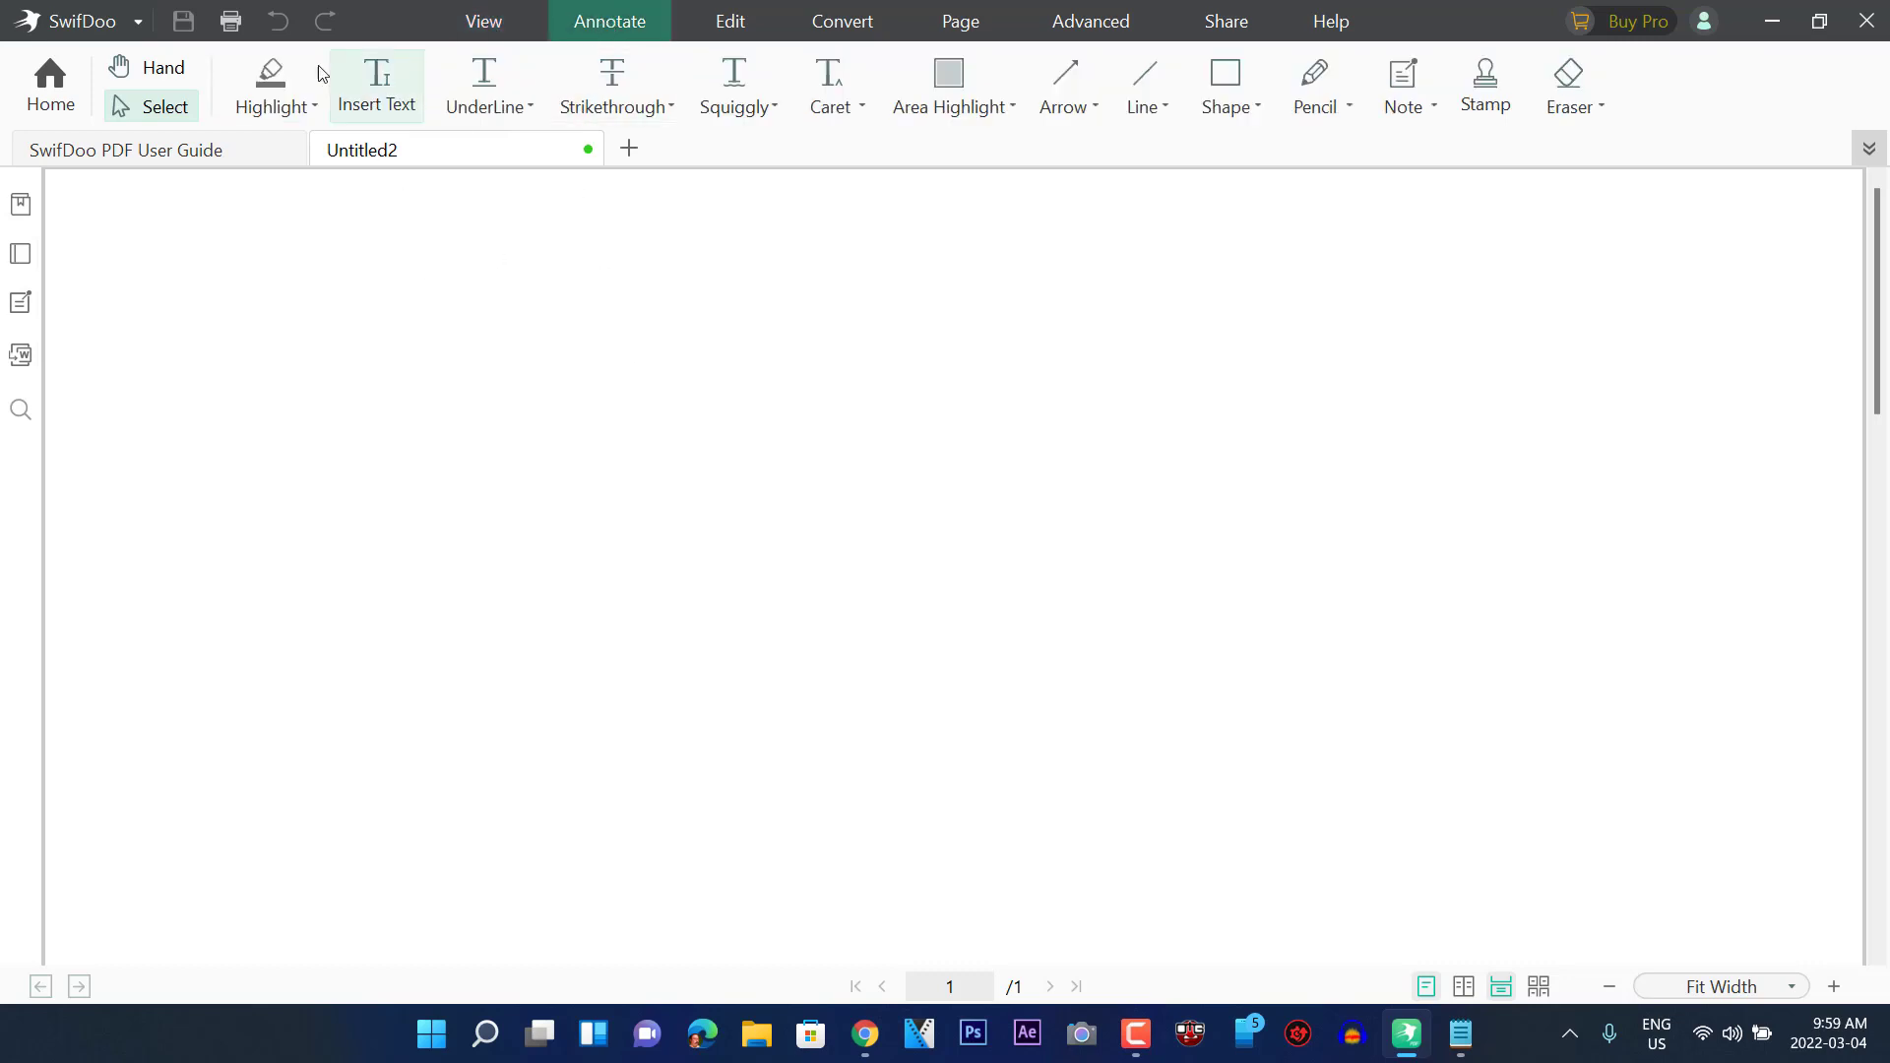
Try to insert the text "This is text for a PDF File. As an example." on the blank page
{"action": "left_click", "coordinate": [375, 84]}
{"action": "left_click", "coordinate": [493, 406]}
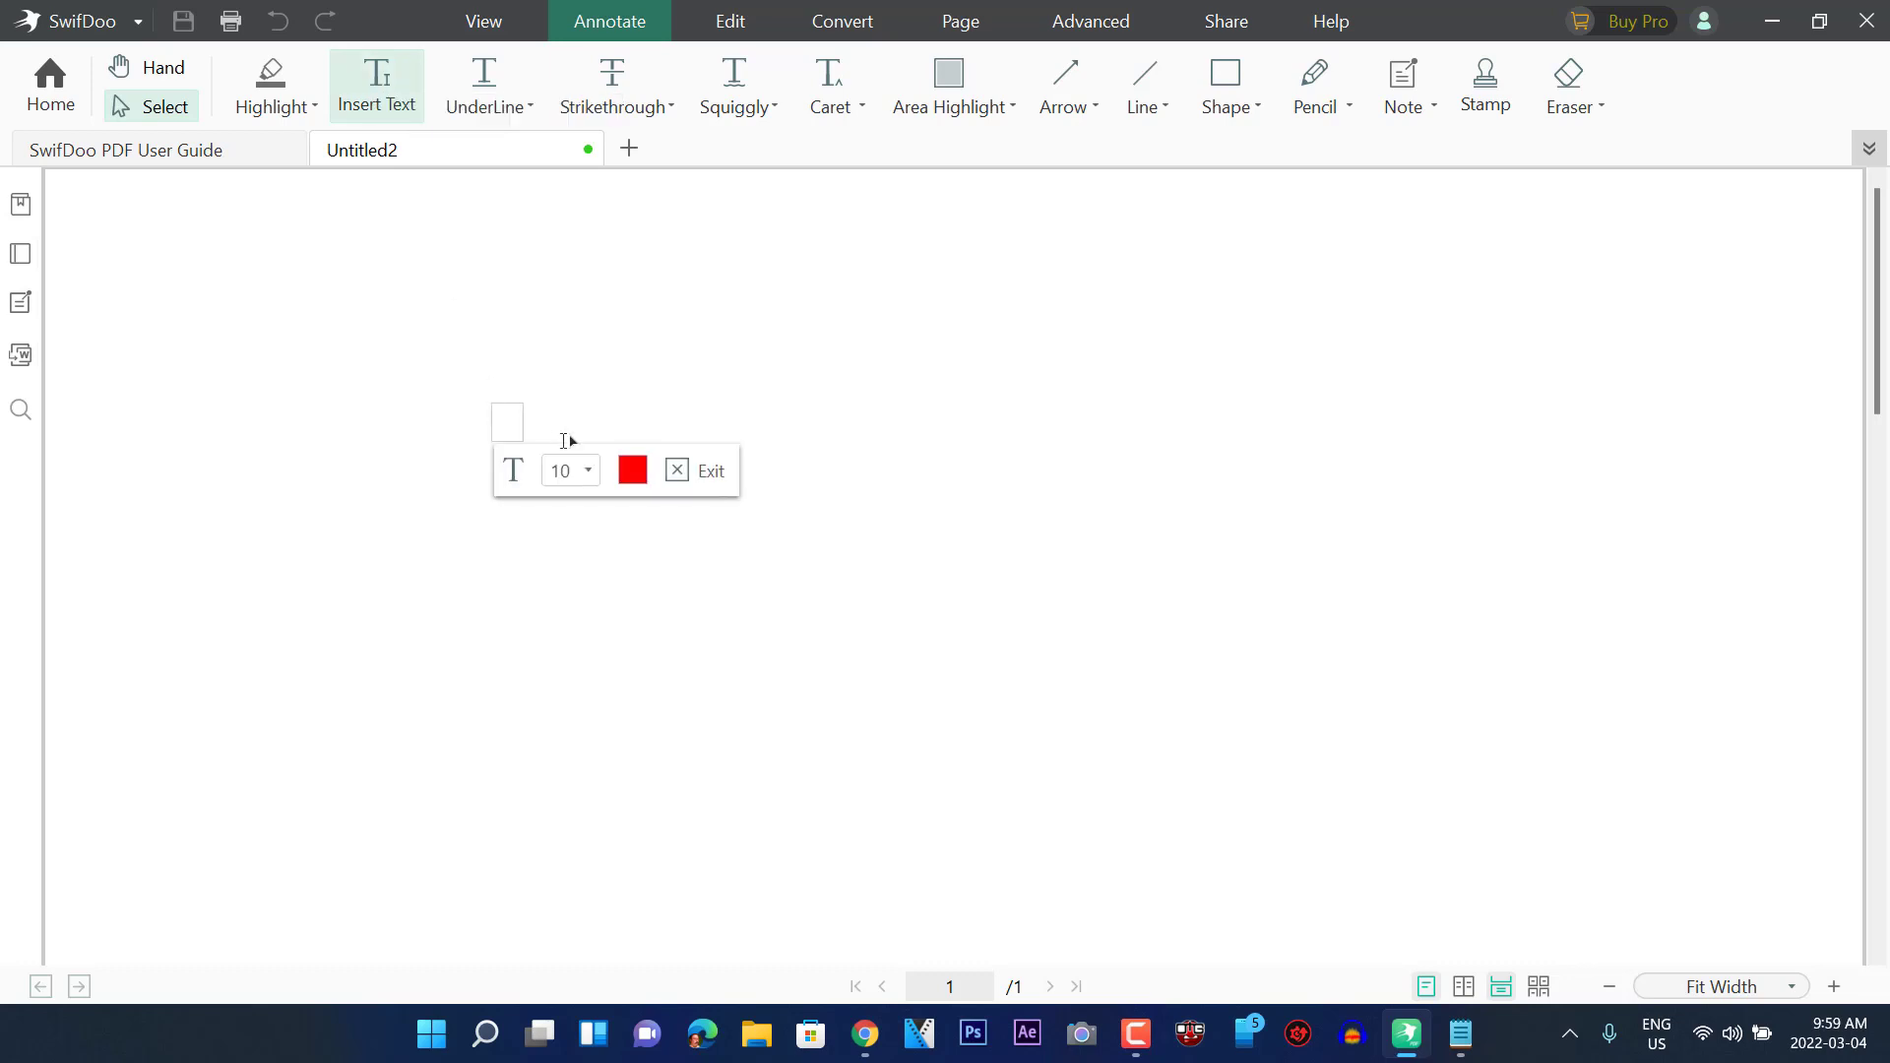
{"action": "type", "text": "This is text for a "}
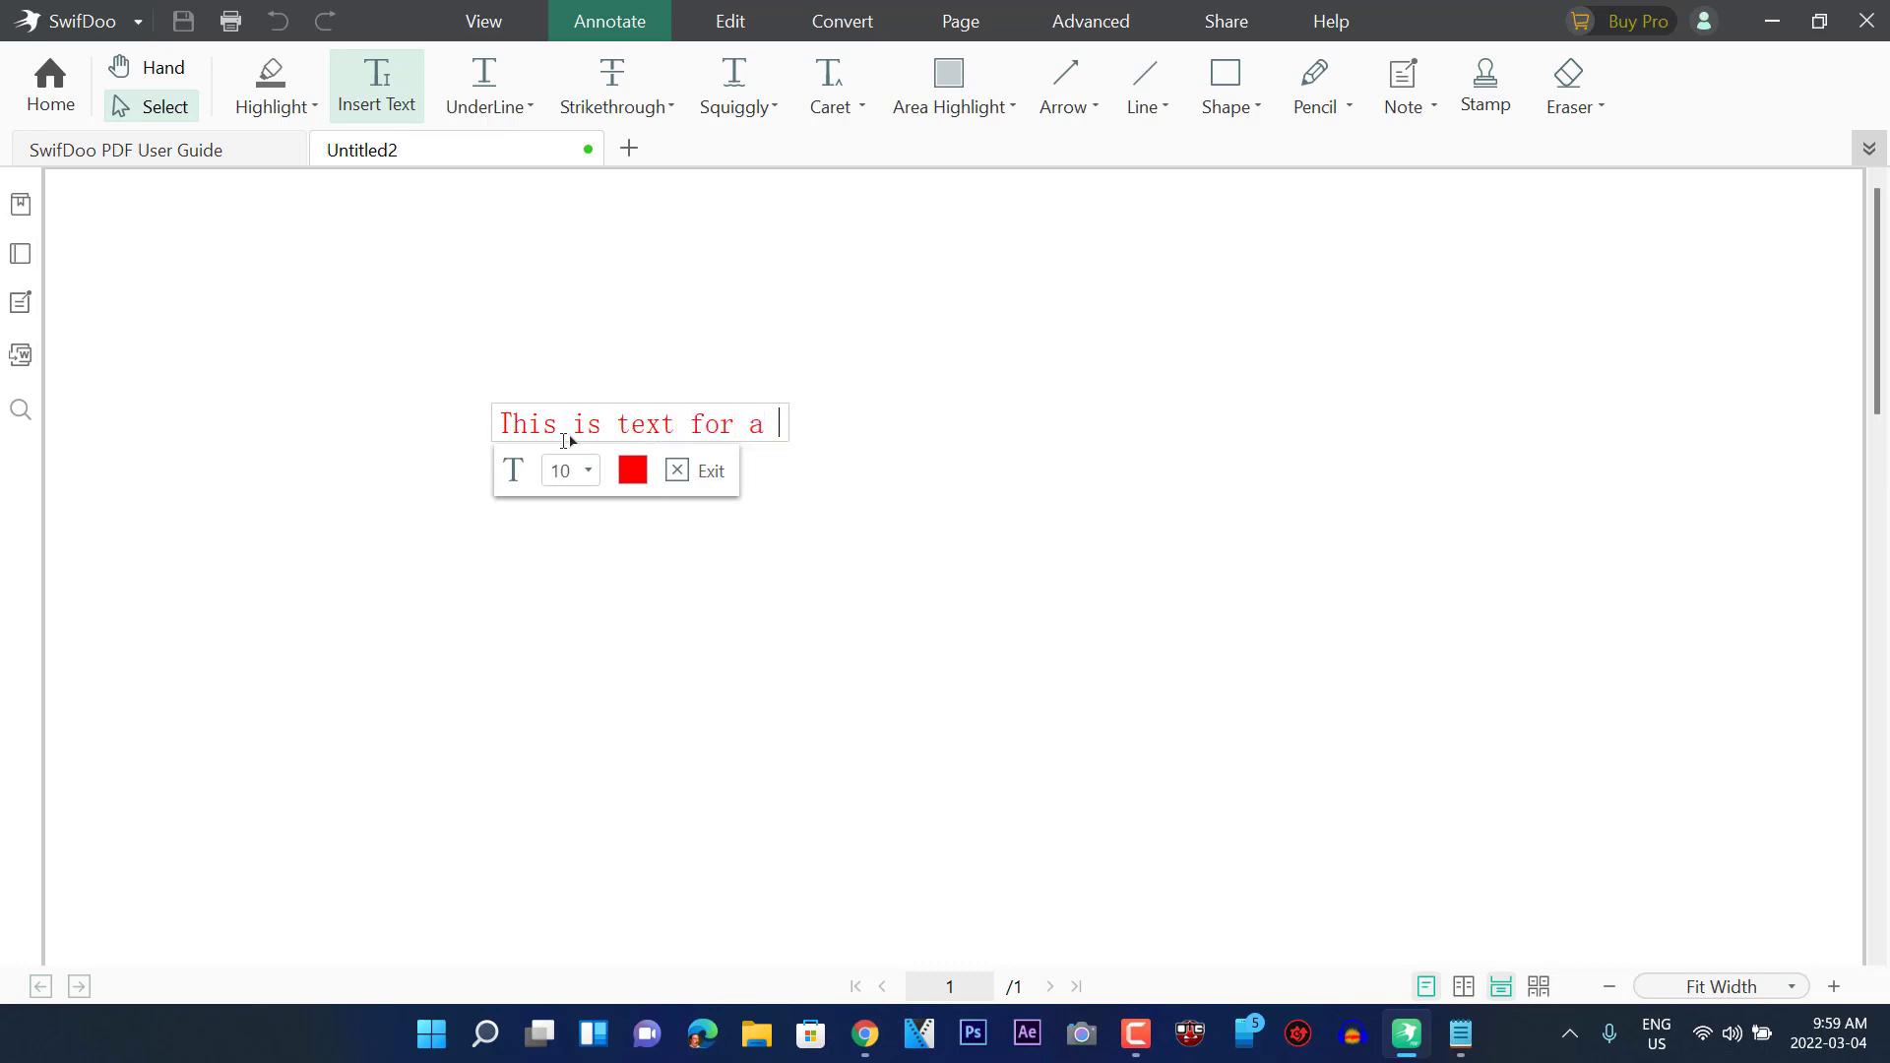
{"action": "type", "text": "PDS"}
{"action": "key", "text": "BackSpace"}
{"action": "type", "text": "F Fil"}
{"action": "type", "text": "re"}
{"action": "key", "text": "BackSpace"}
{"action": "key", "text": "BackSpace"}
{"action": "type", "text": "e."}
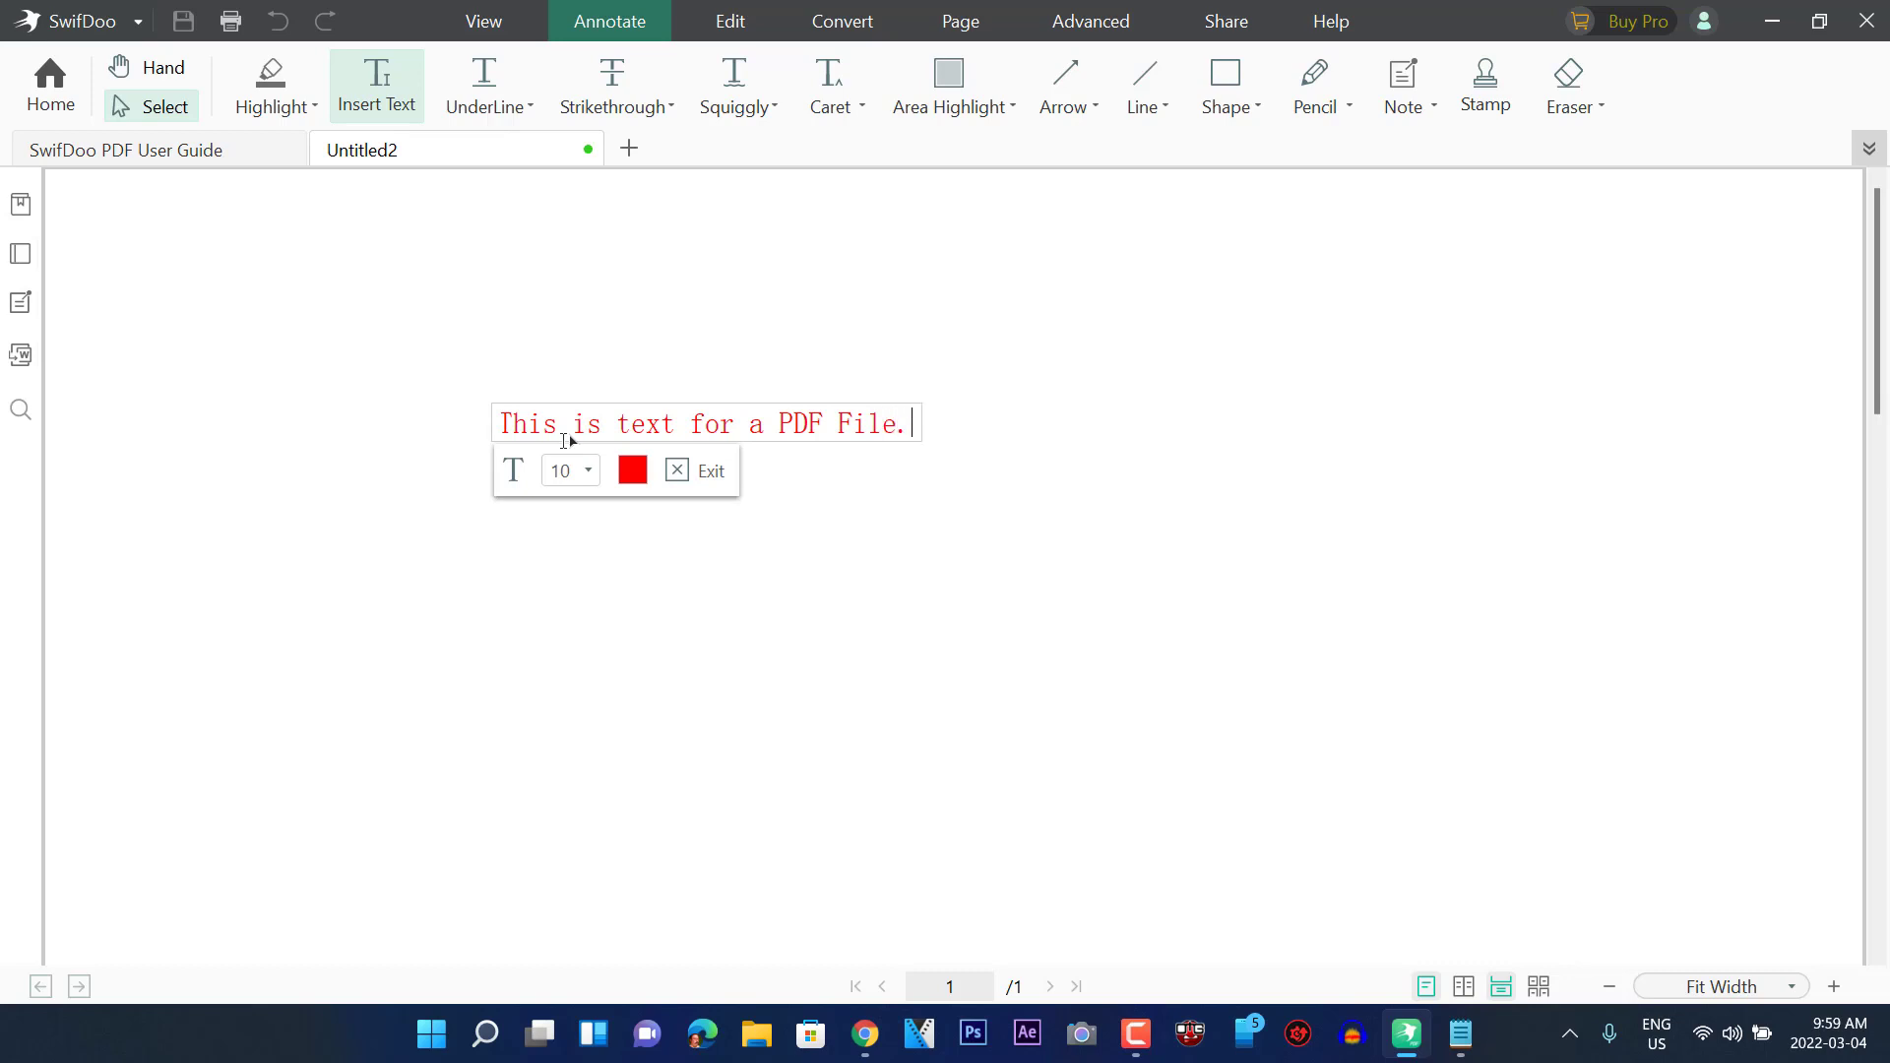
{"action": "type", "text": " Ass"}
{"action": "key", "text": "BackSpace"}
{"action": "key", "text": "BackSpace"}
{"action": "type", "text": "an example."}
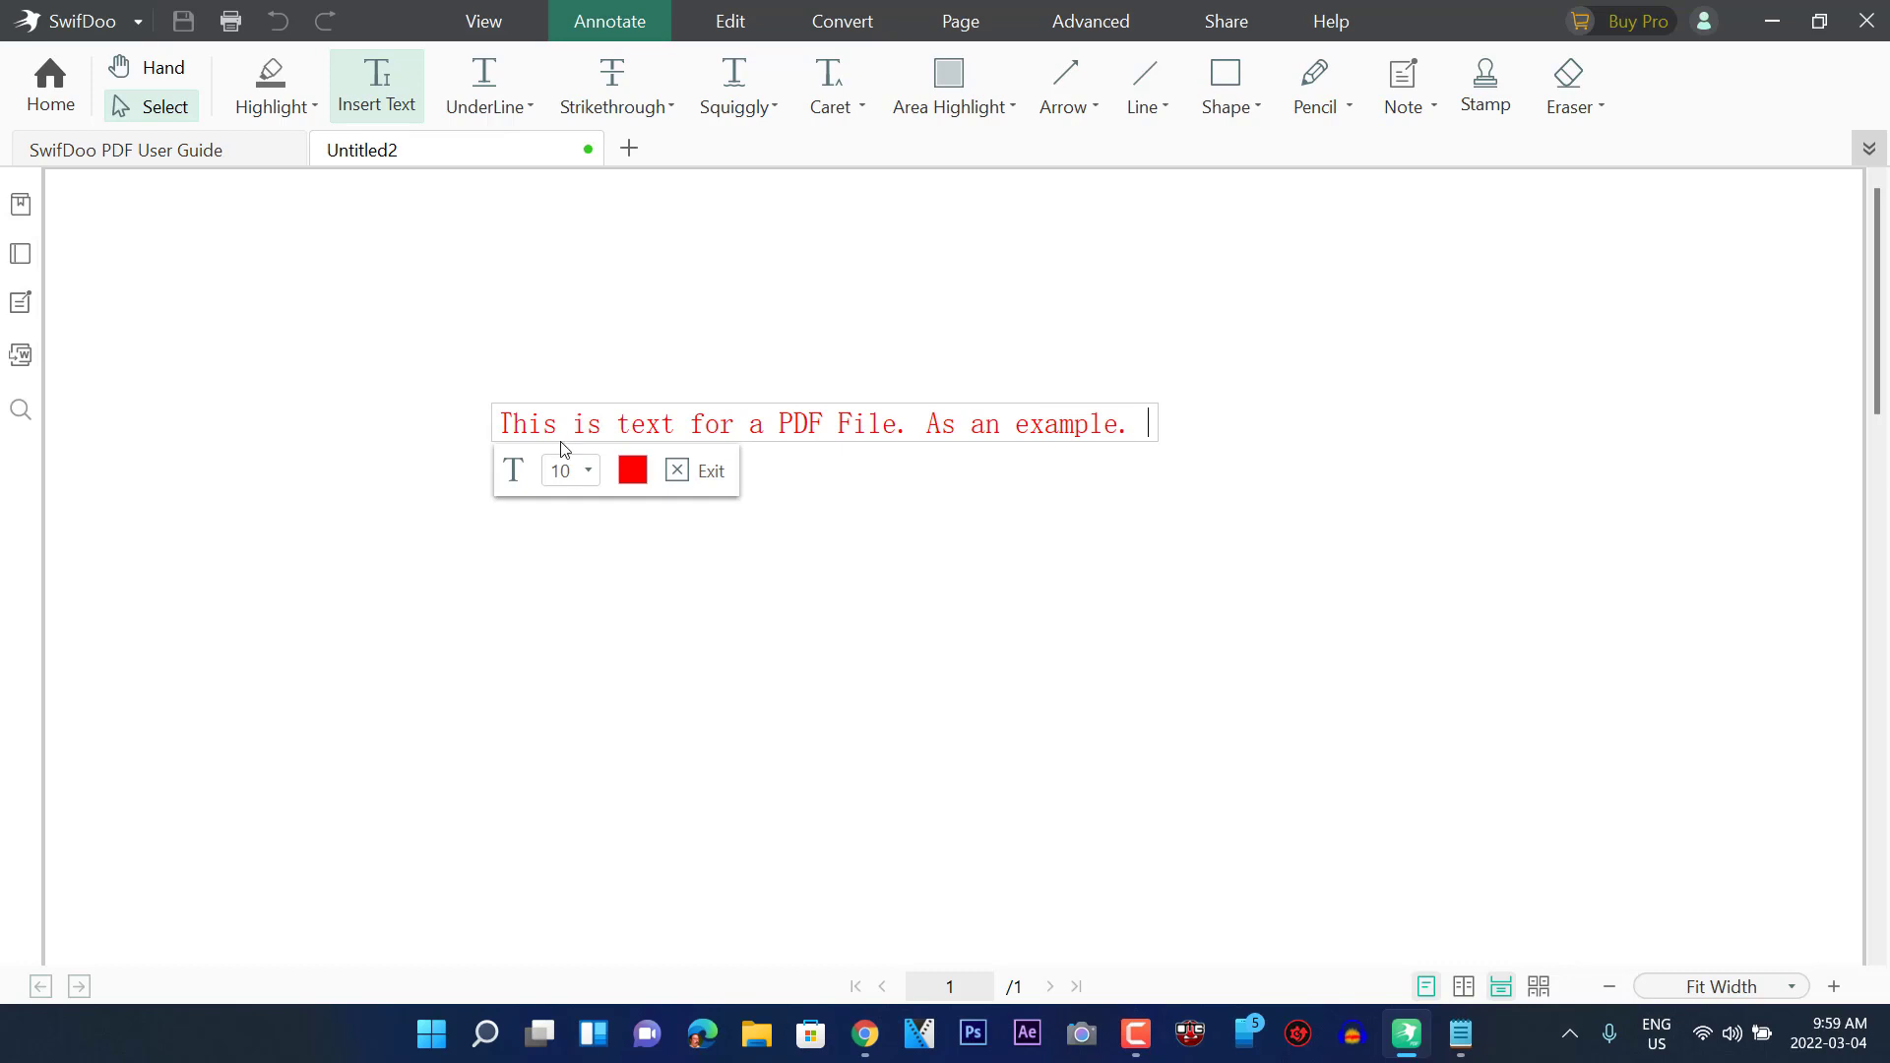
{"action": "left_click", "coordinate": [677, 471]}
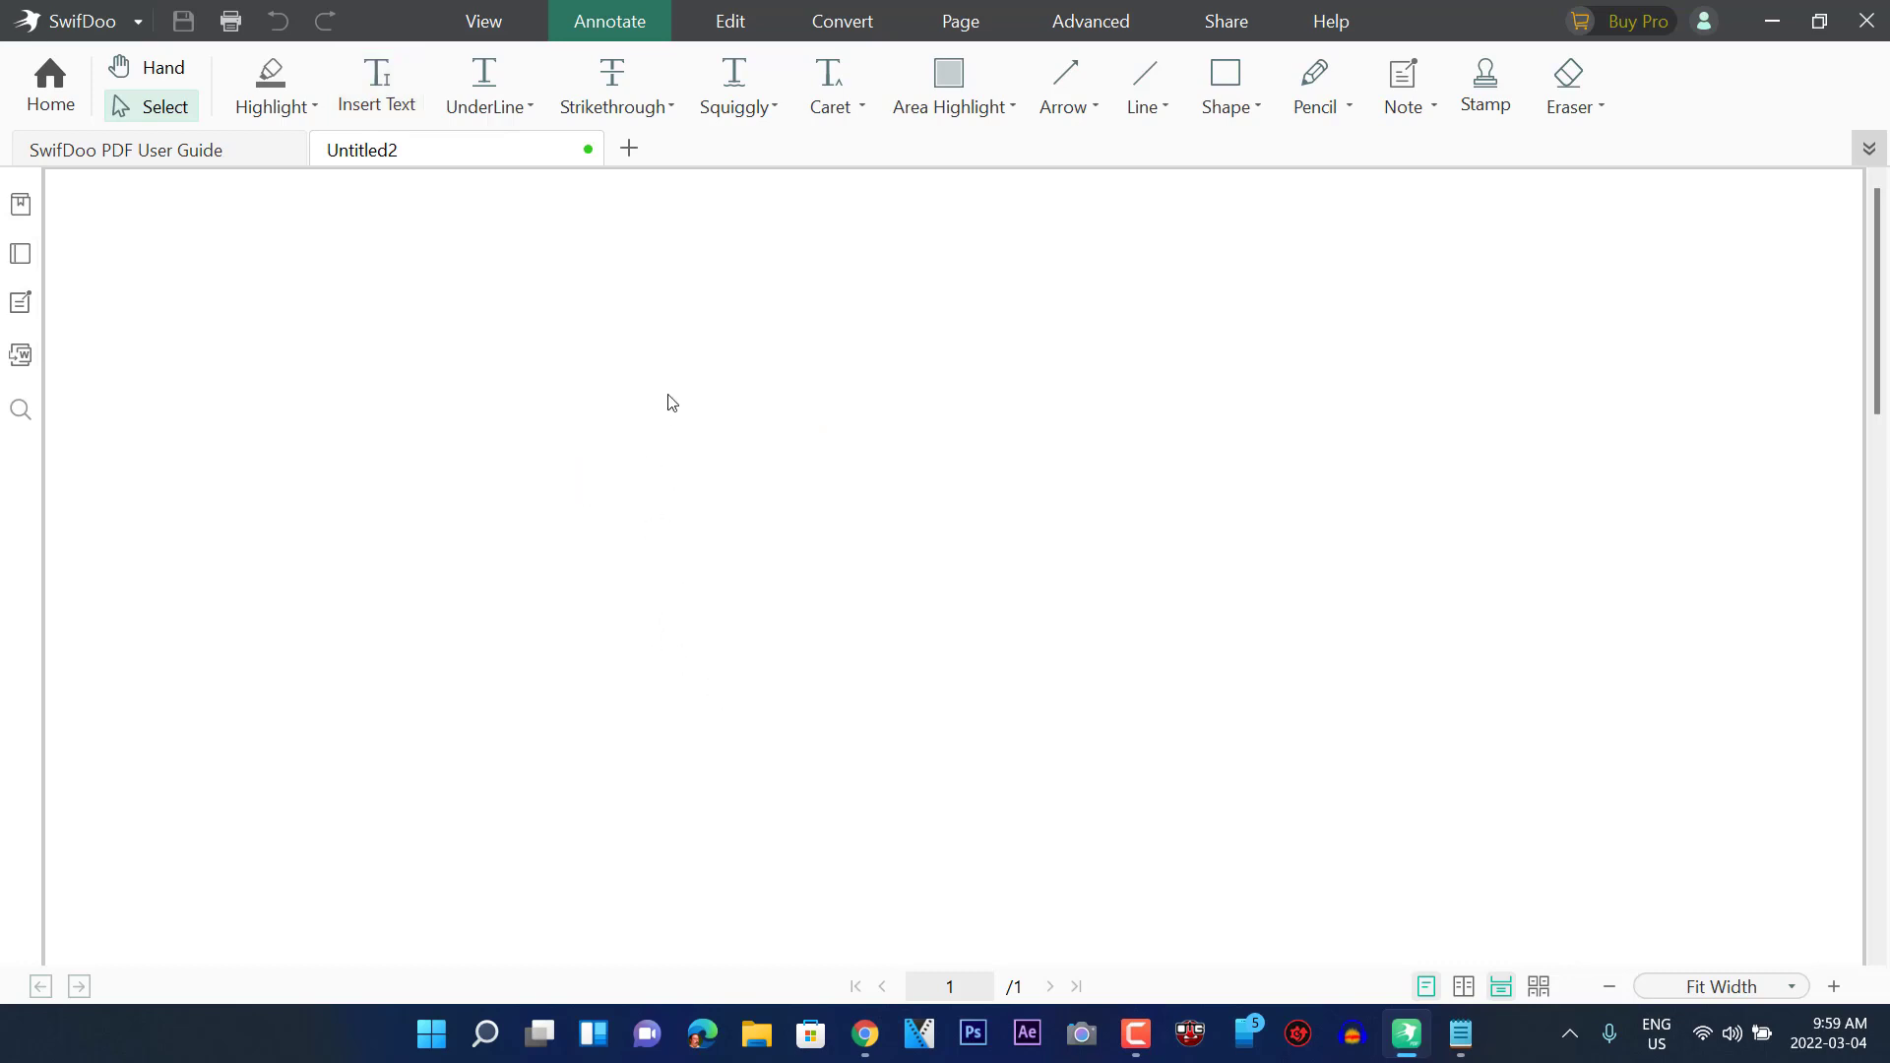
Insert the red, size 10 text "This is text for a PDF As an example." near the upper middle of the page
{"action": "left_click", "coordinate": [377, 87]}
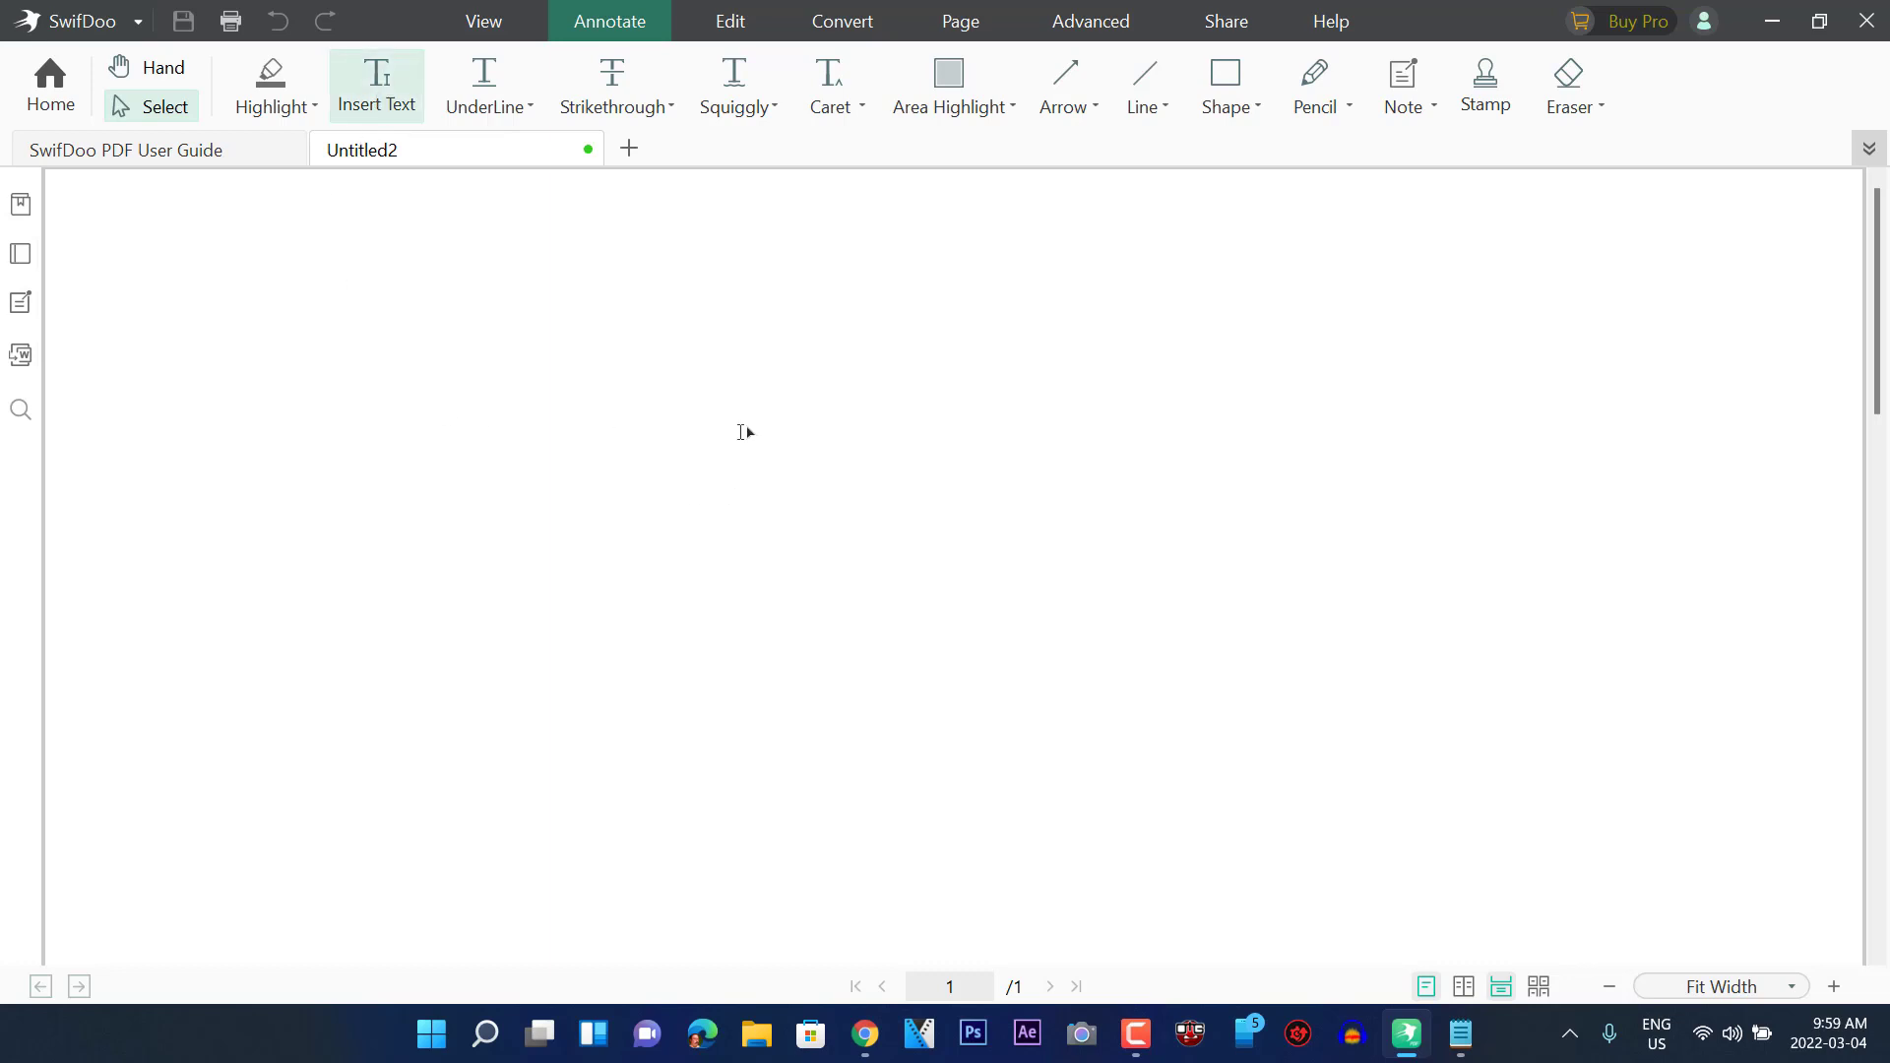
{"action": "left_click", "coordinate": [742, 389]}
{"action": "type", "text": "This"}
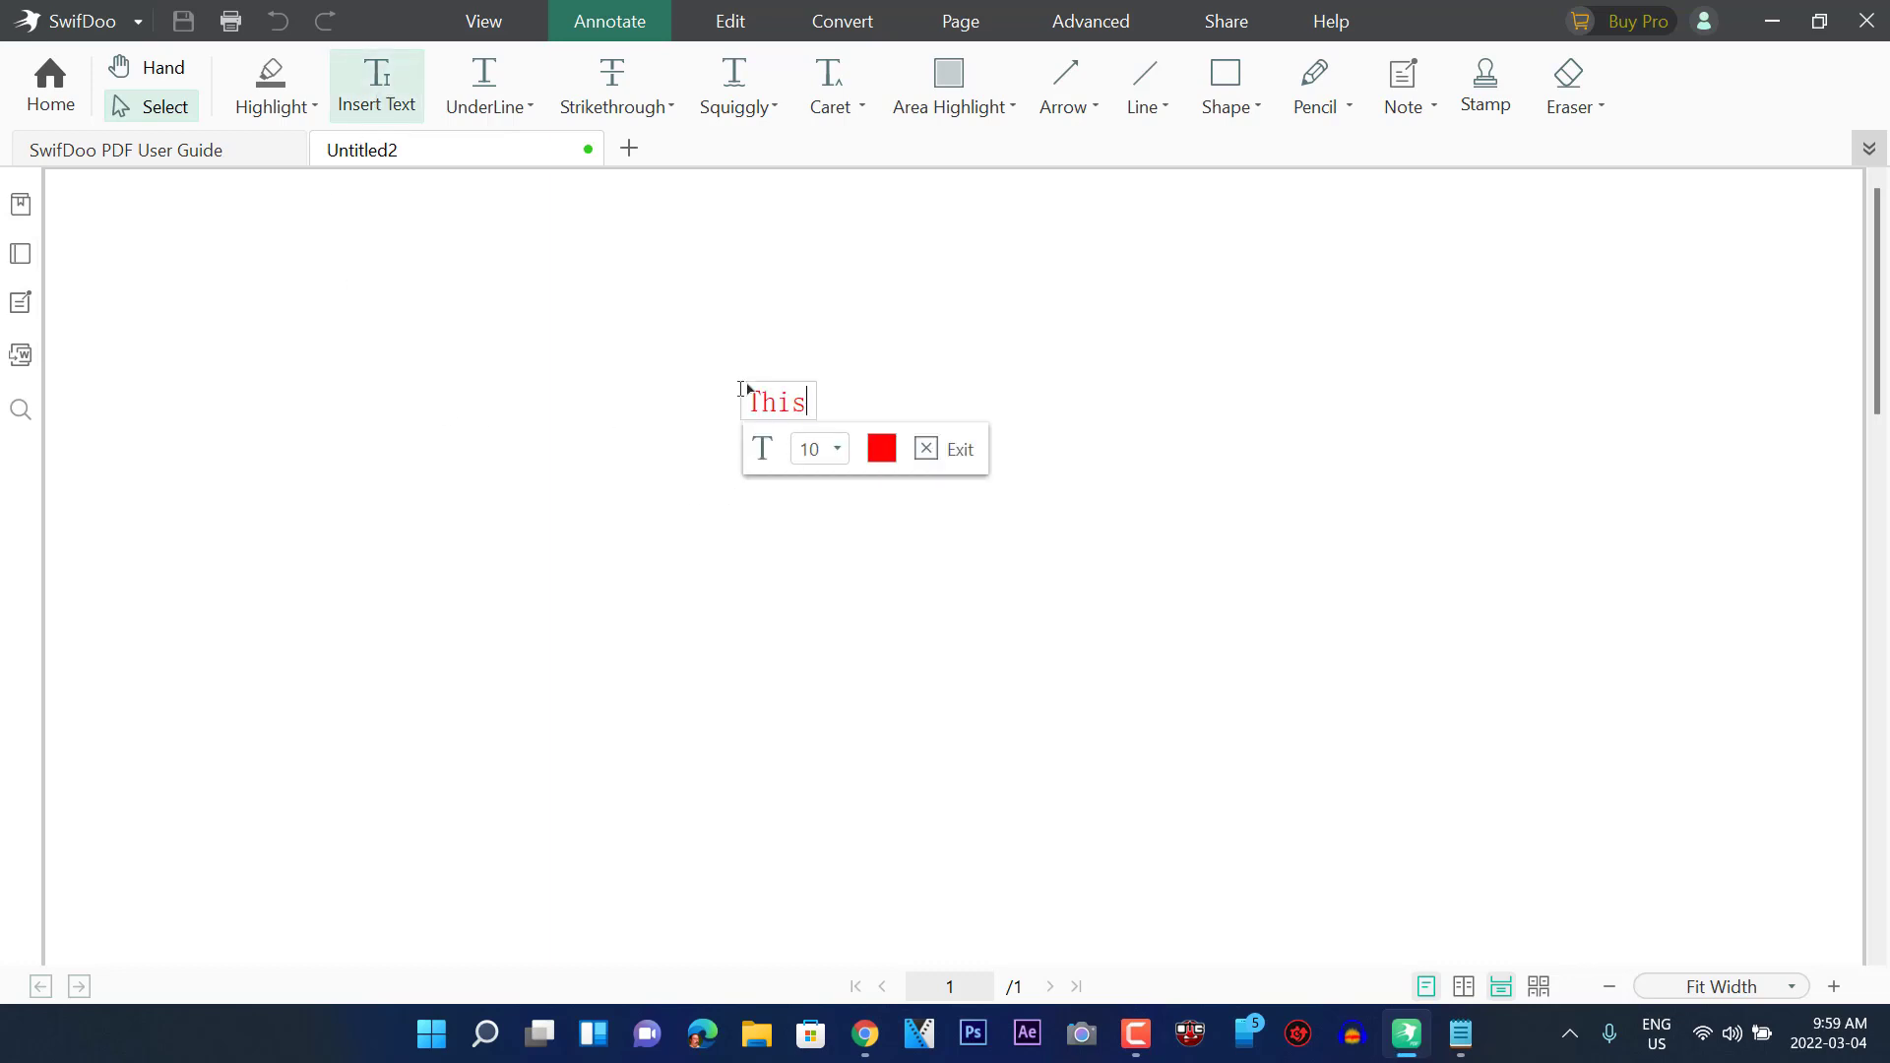
{"action": "type", "text": " is text "}
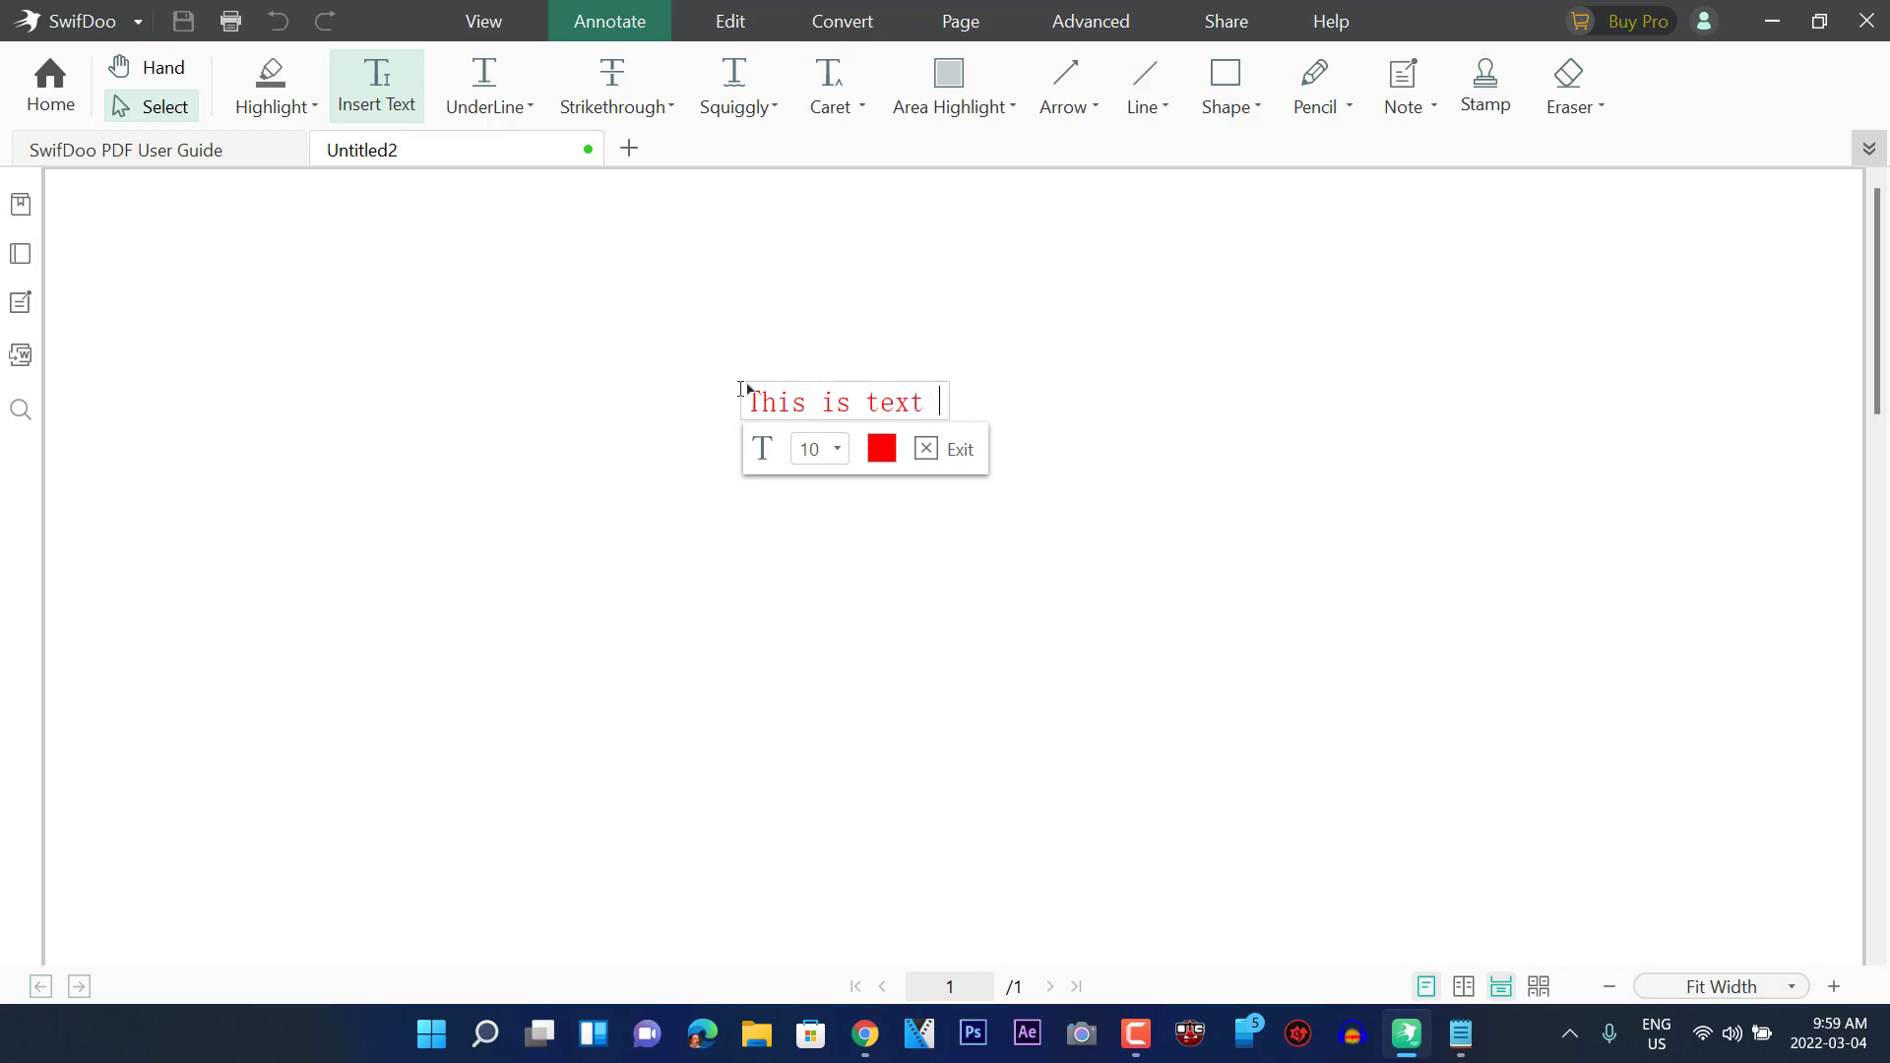
{"action": "type", "text": "for a PDF "}
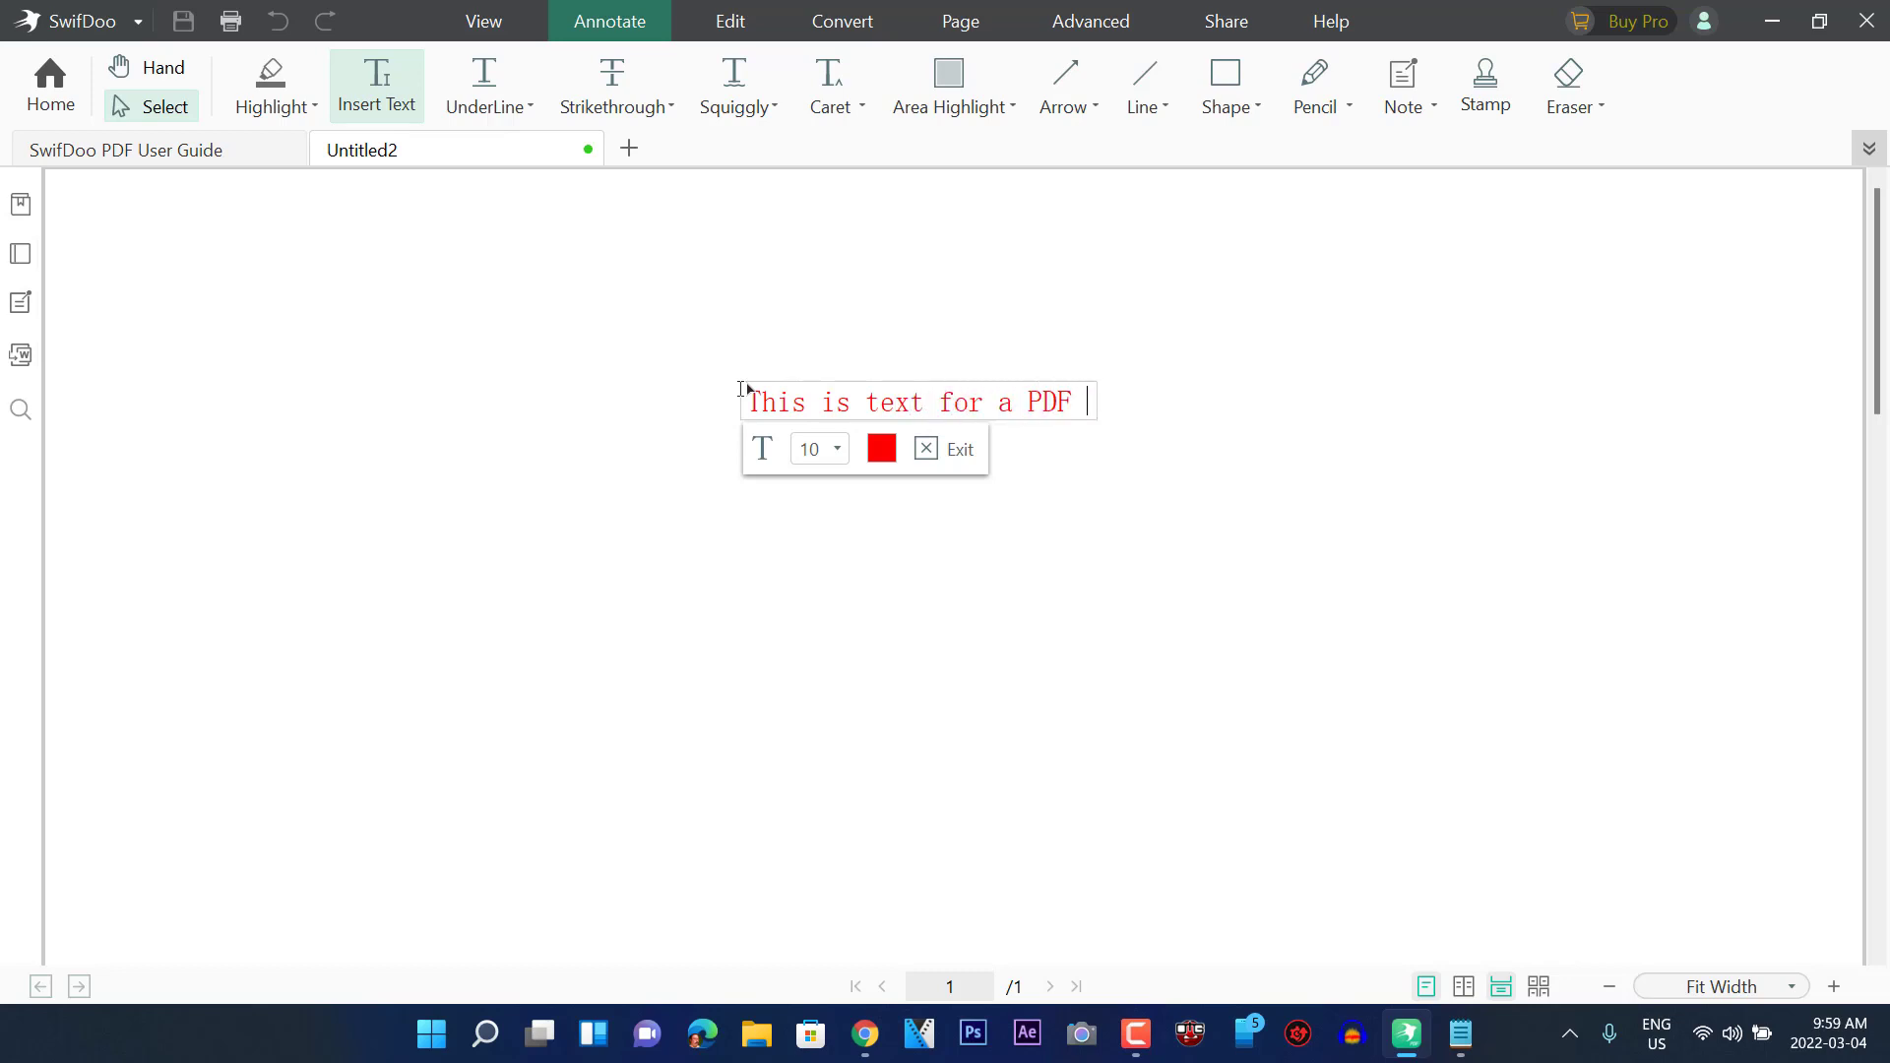
{"action": "type", "text": "As an example."}
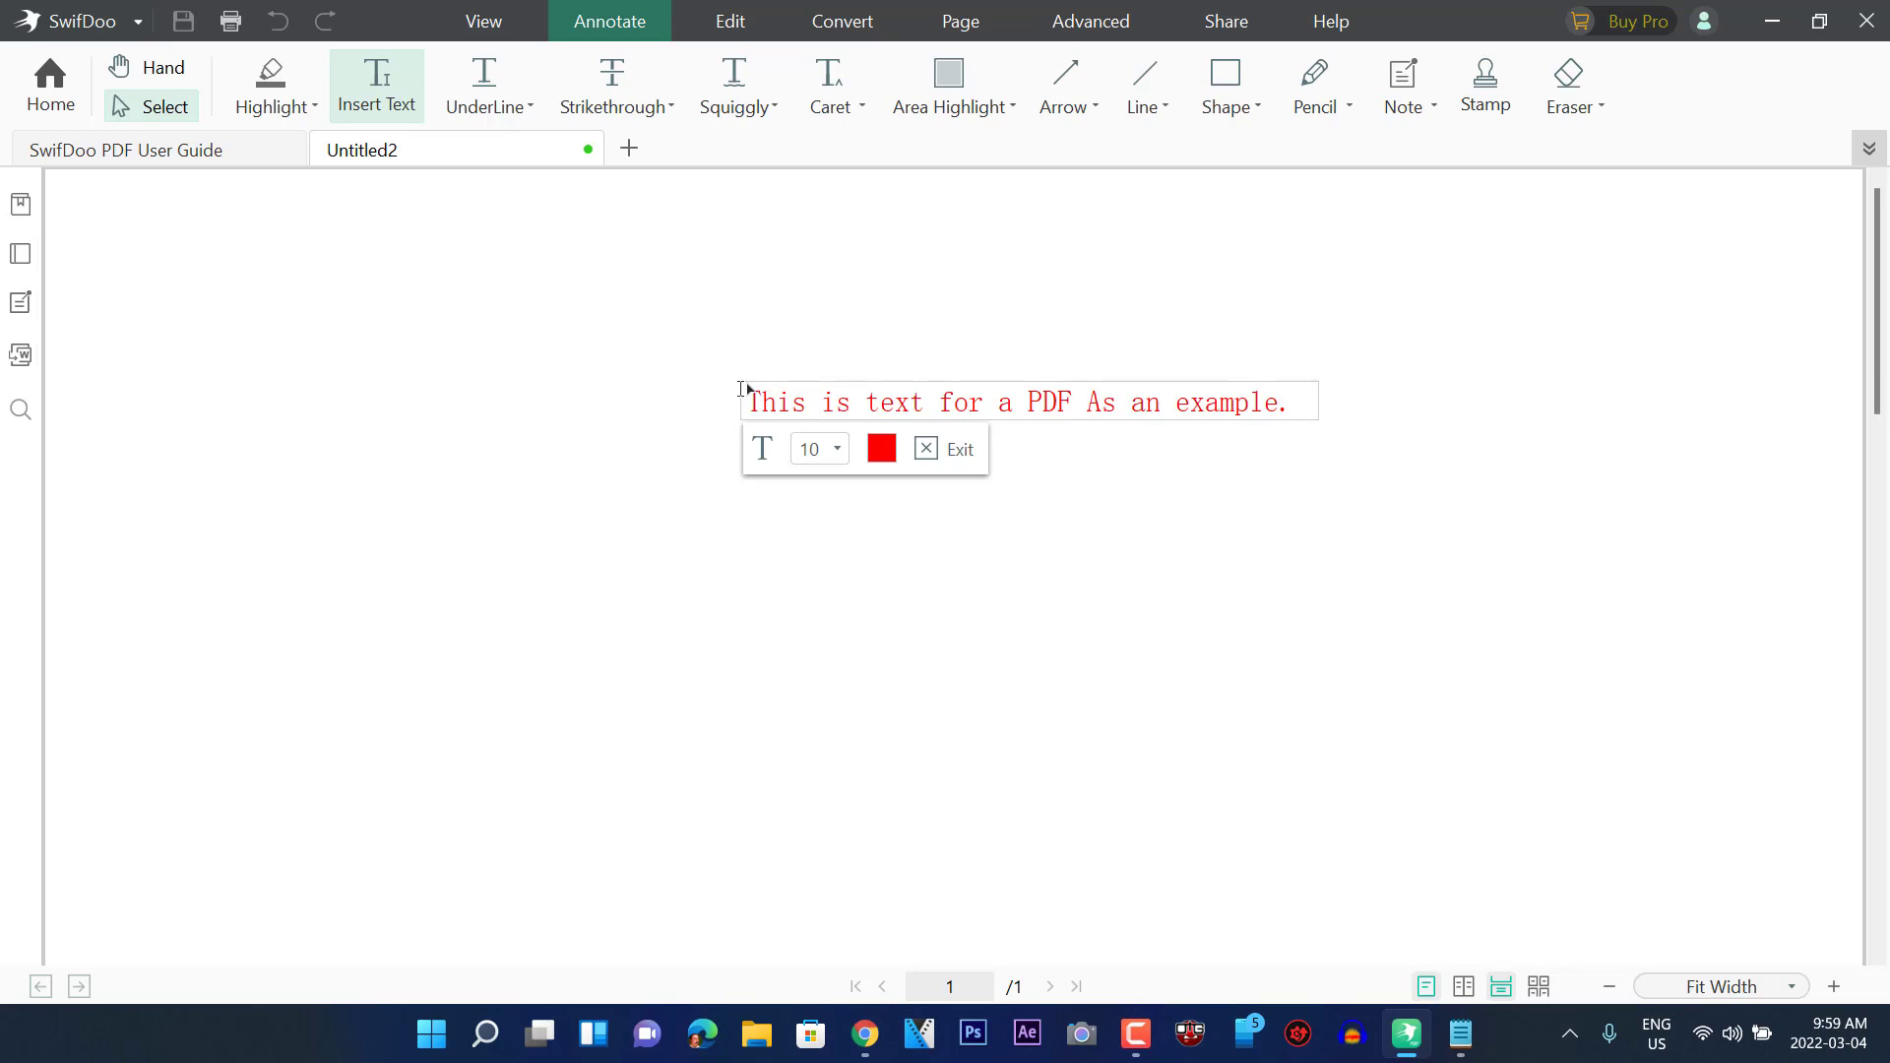
{"action": "left_click", "coordinate": [547, 649]}
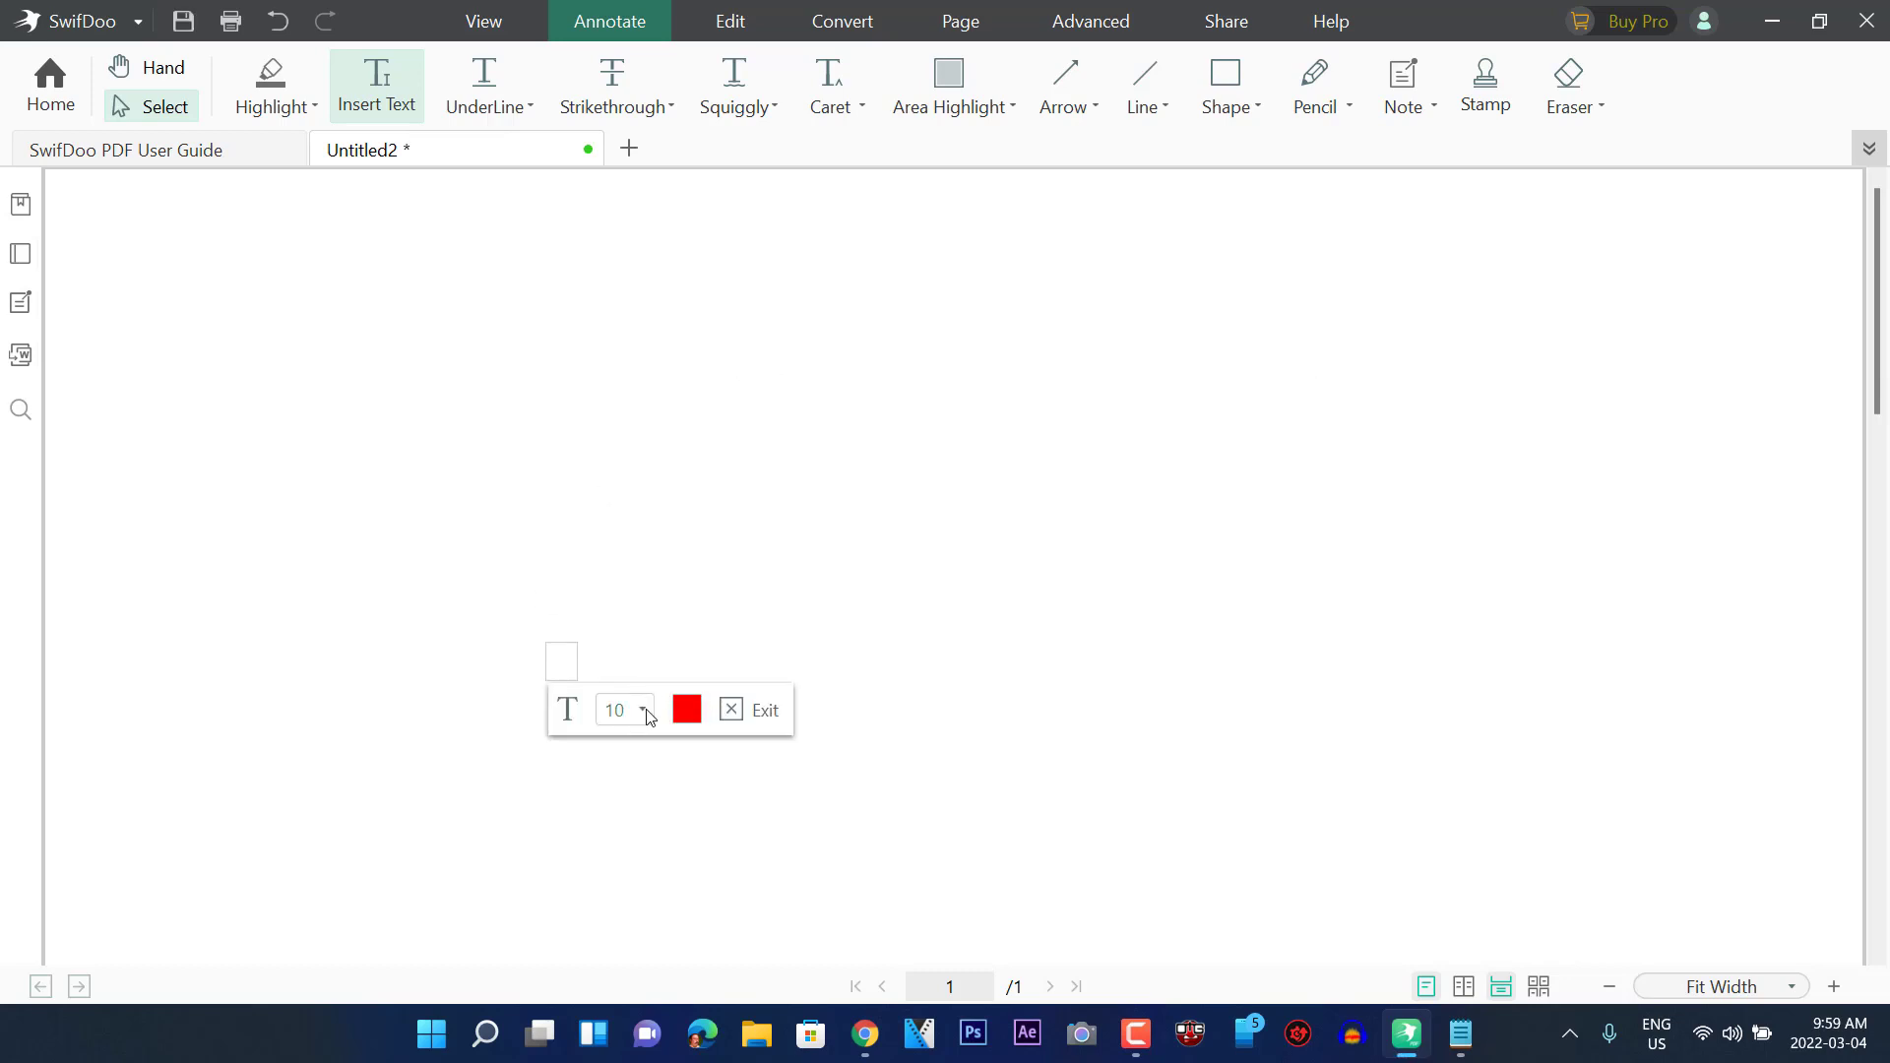
{"action": "left_click", "coordinate": [296, 258]}
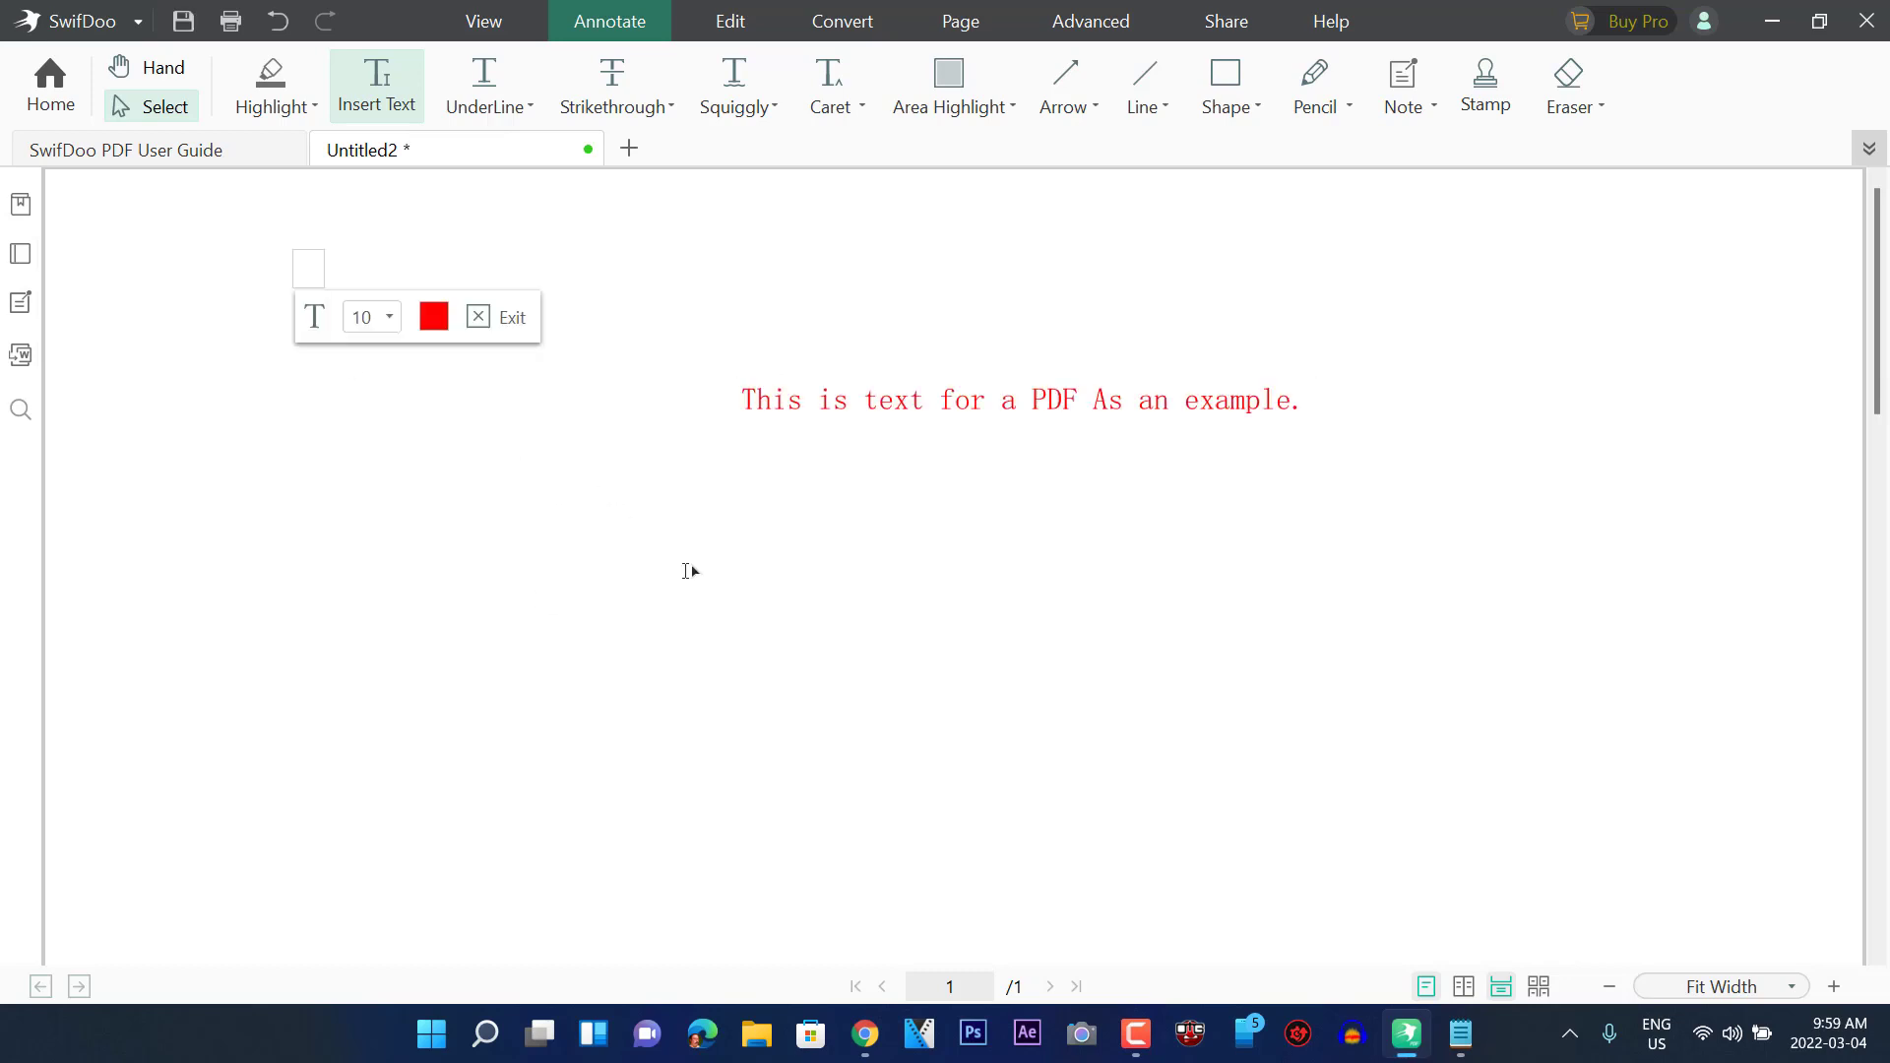
{"action": "left_click", "coordinate": [1074, 588]}
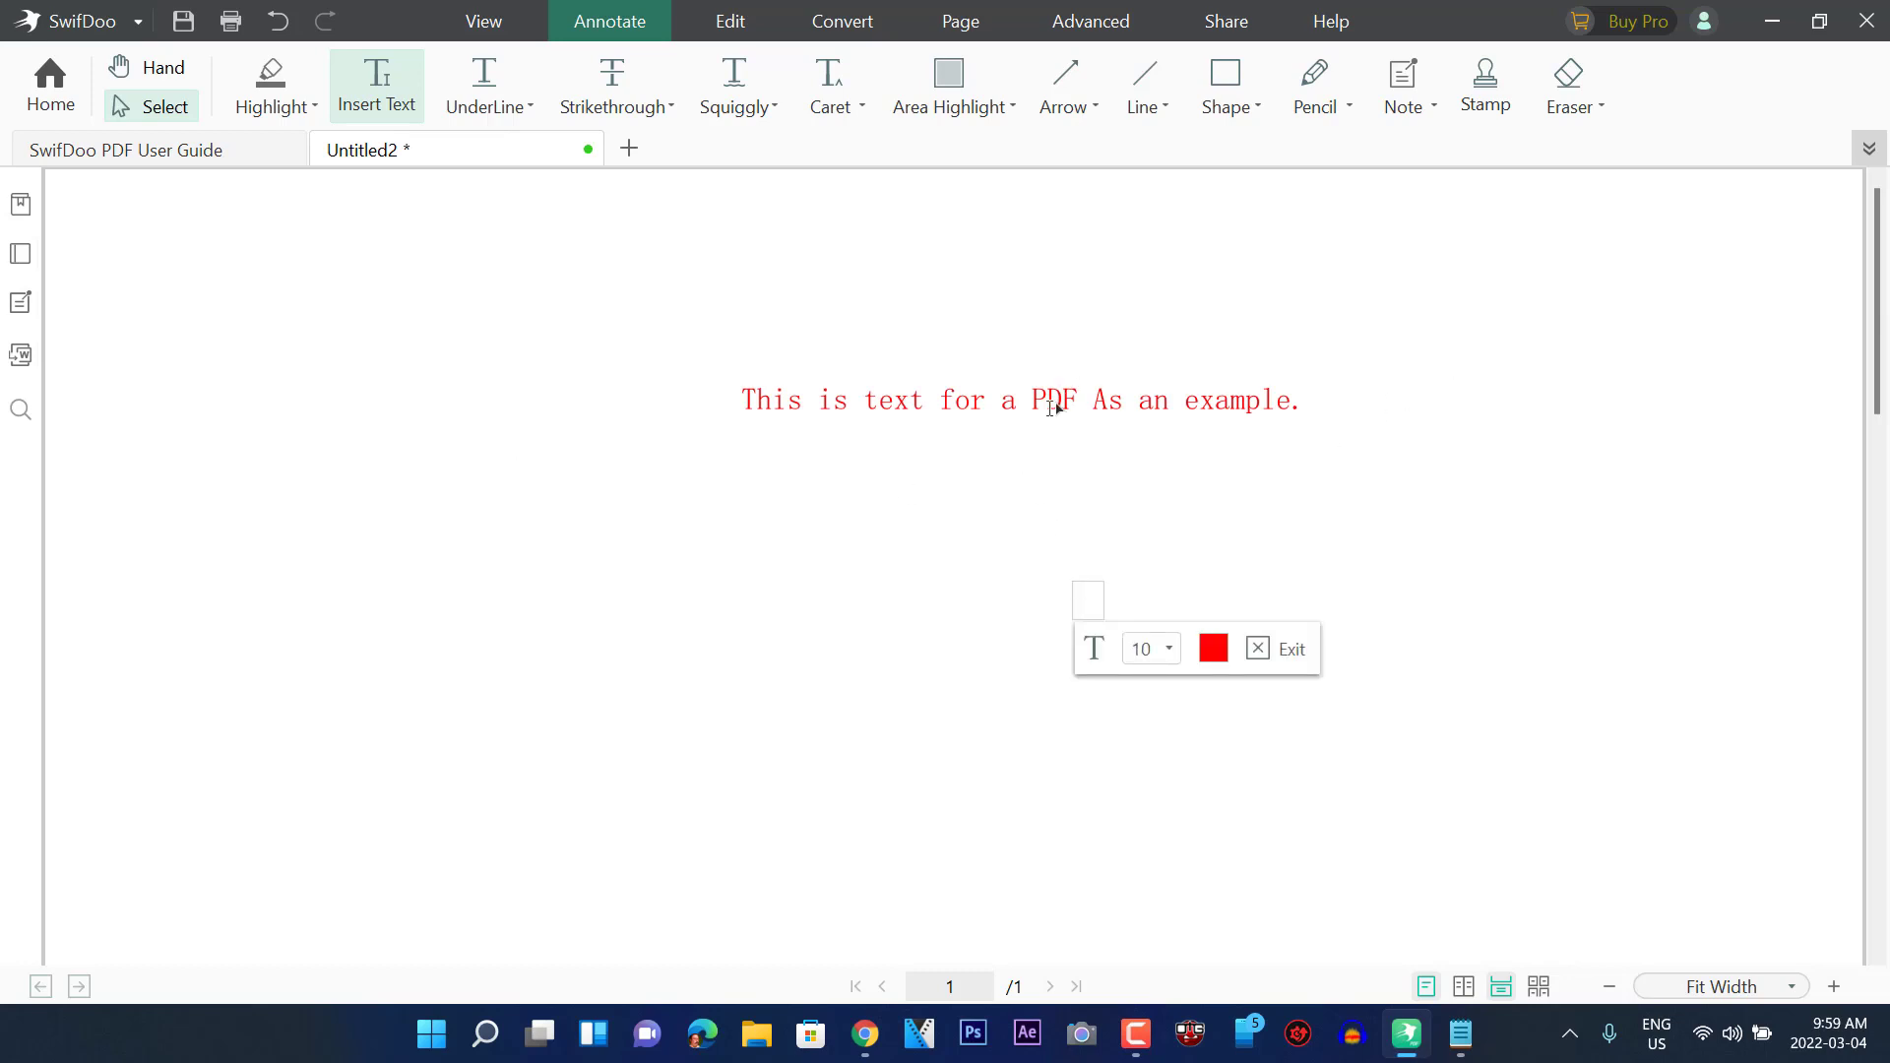
{"action": "left_click", "coordinate": [754, 356]}
{"action": "left_click", "coordinate": [1159, 366]}
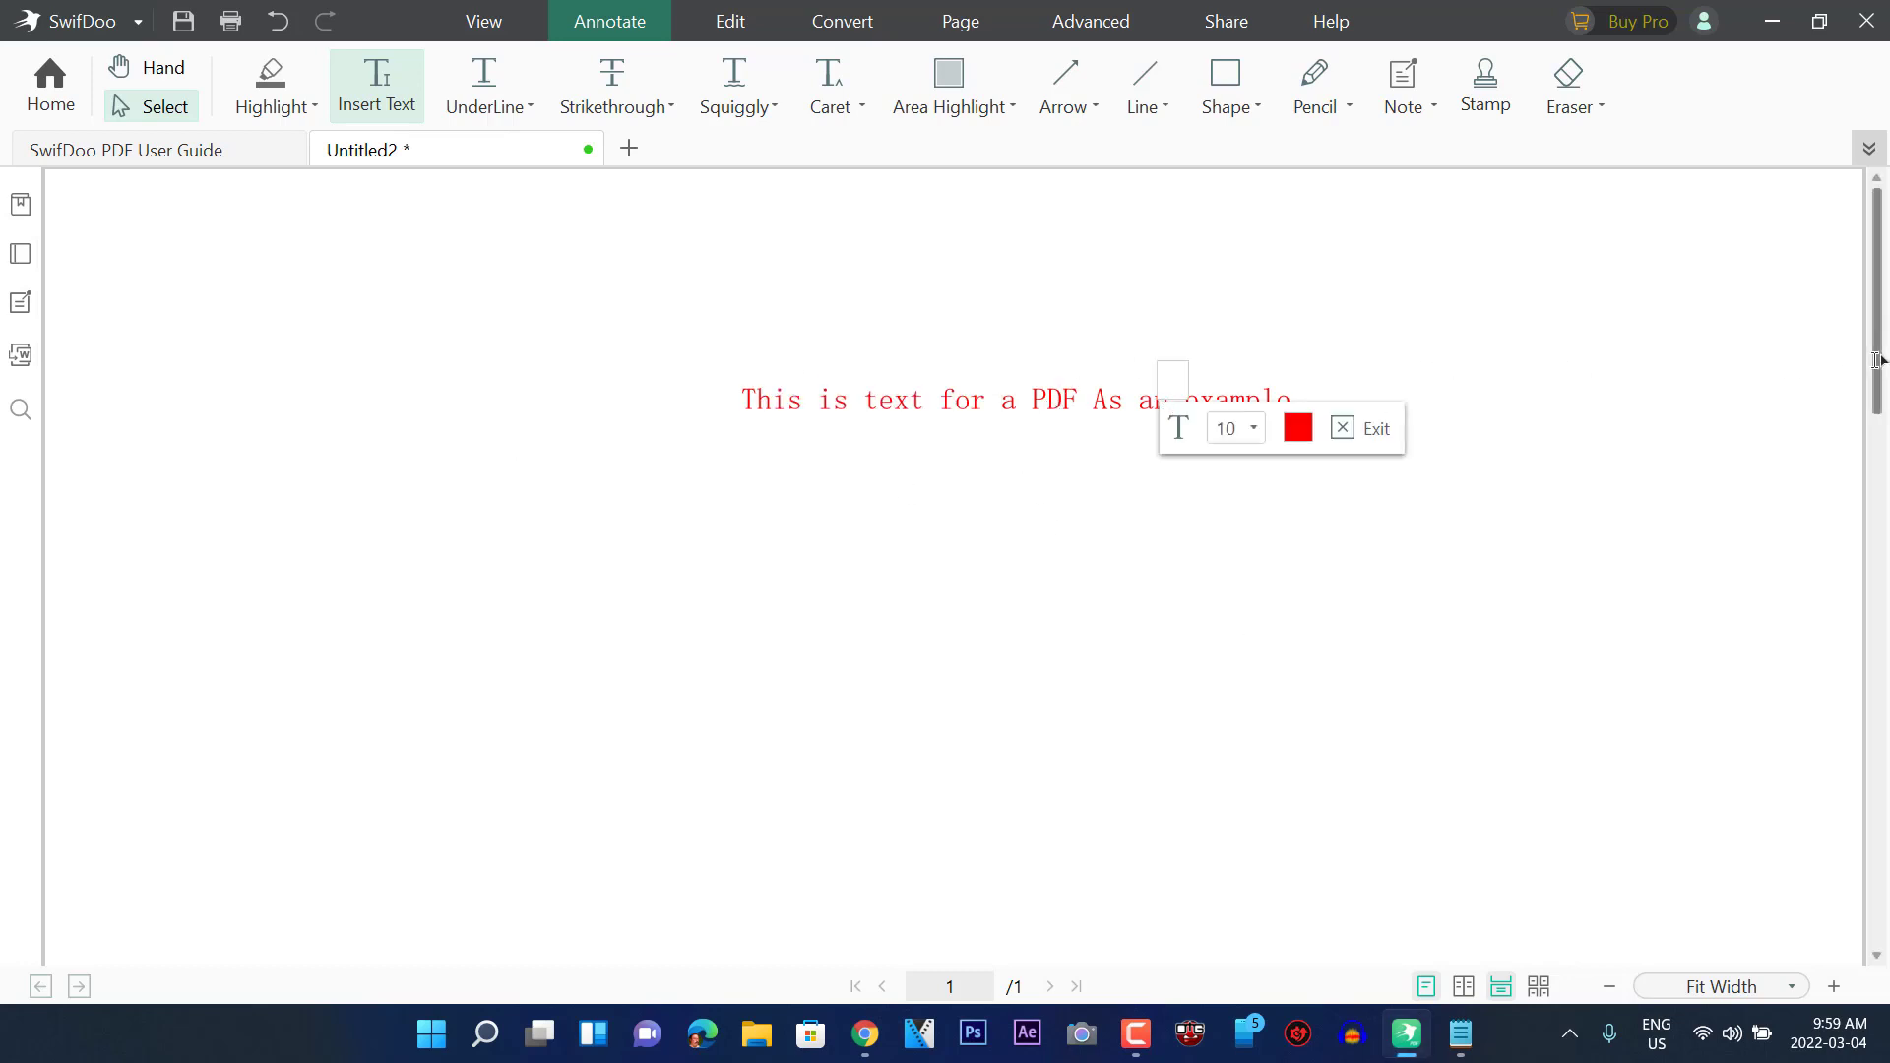
{"action": "left_click", "coordinate": [1877, 299]}
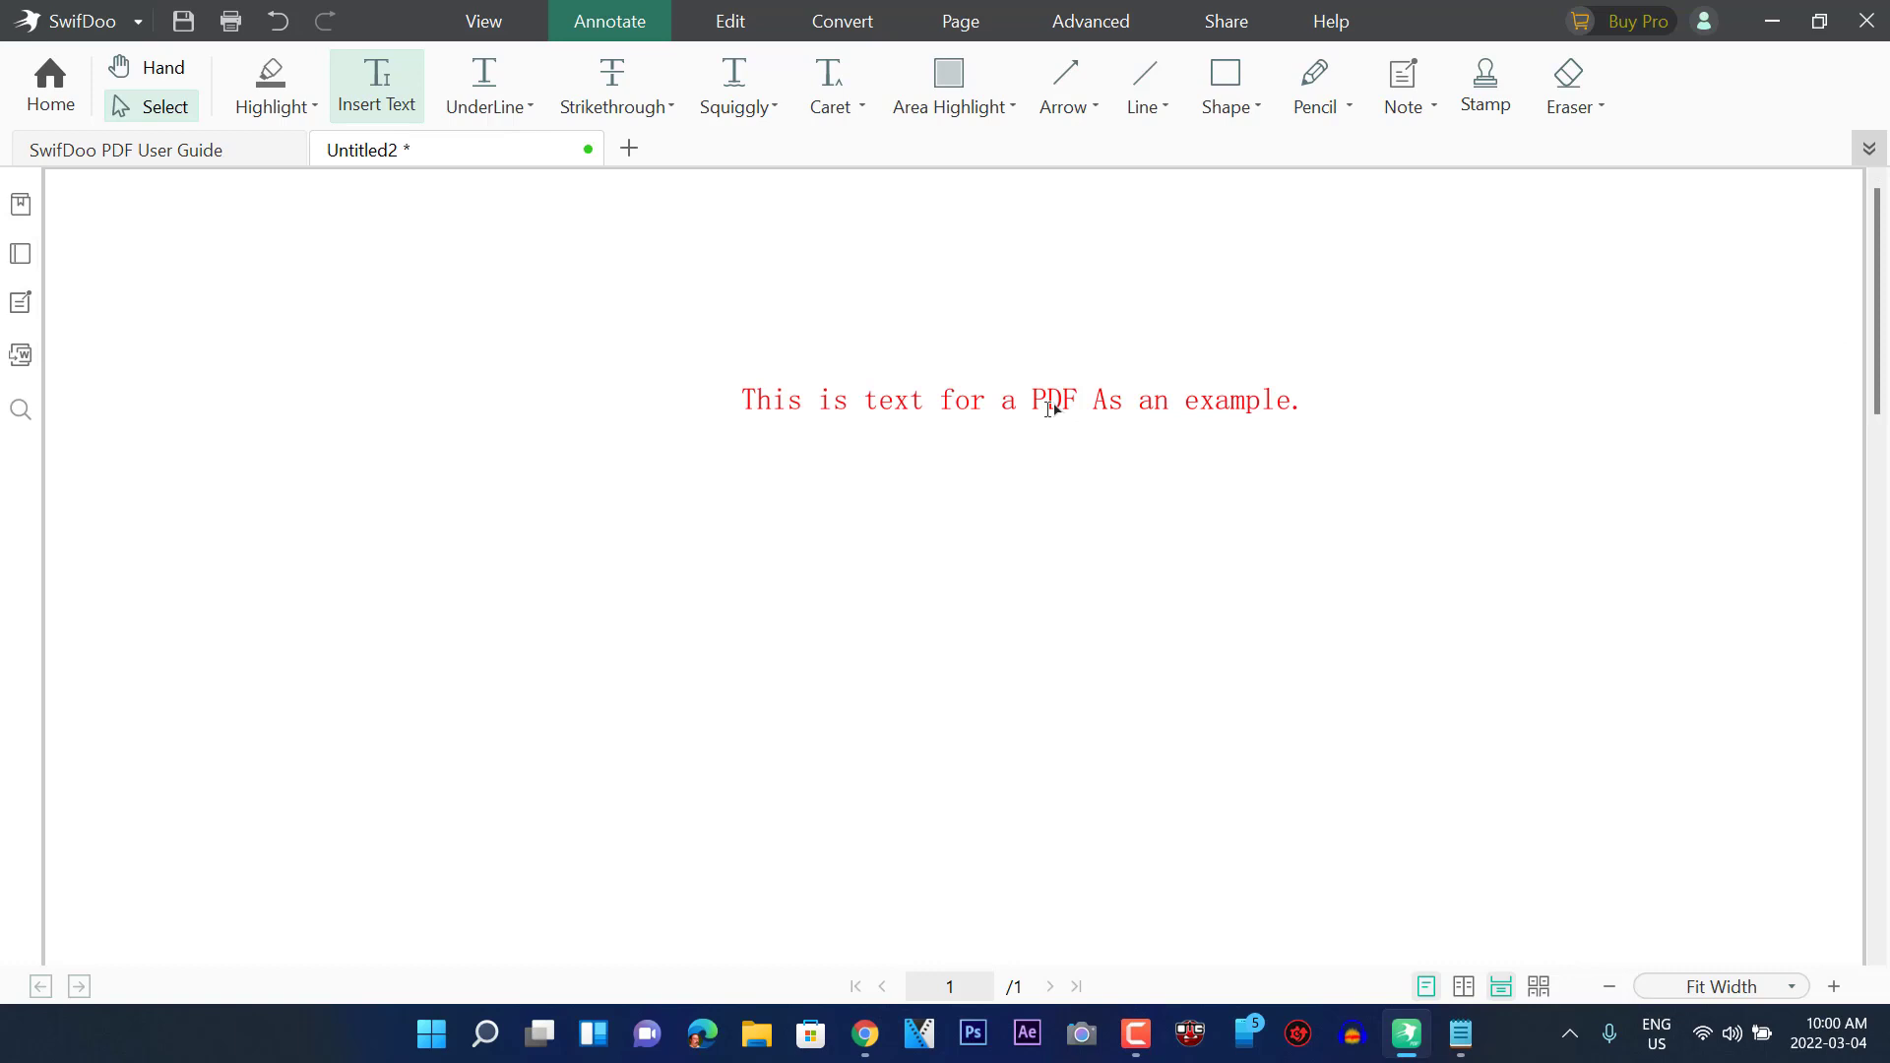
{"action": "left_click", "coordinate": [493, 108]}
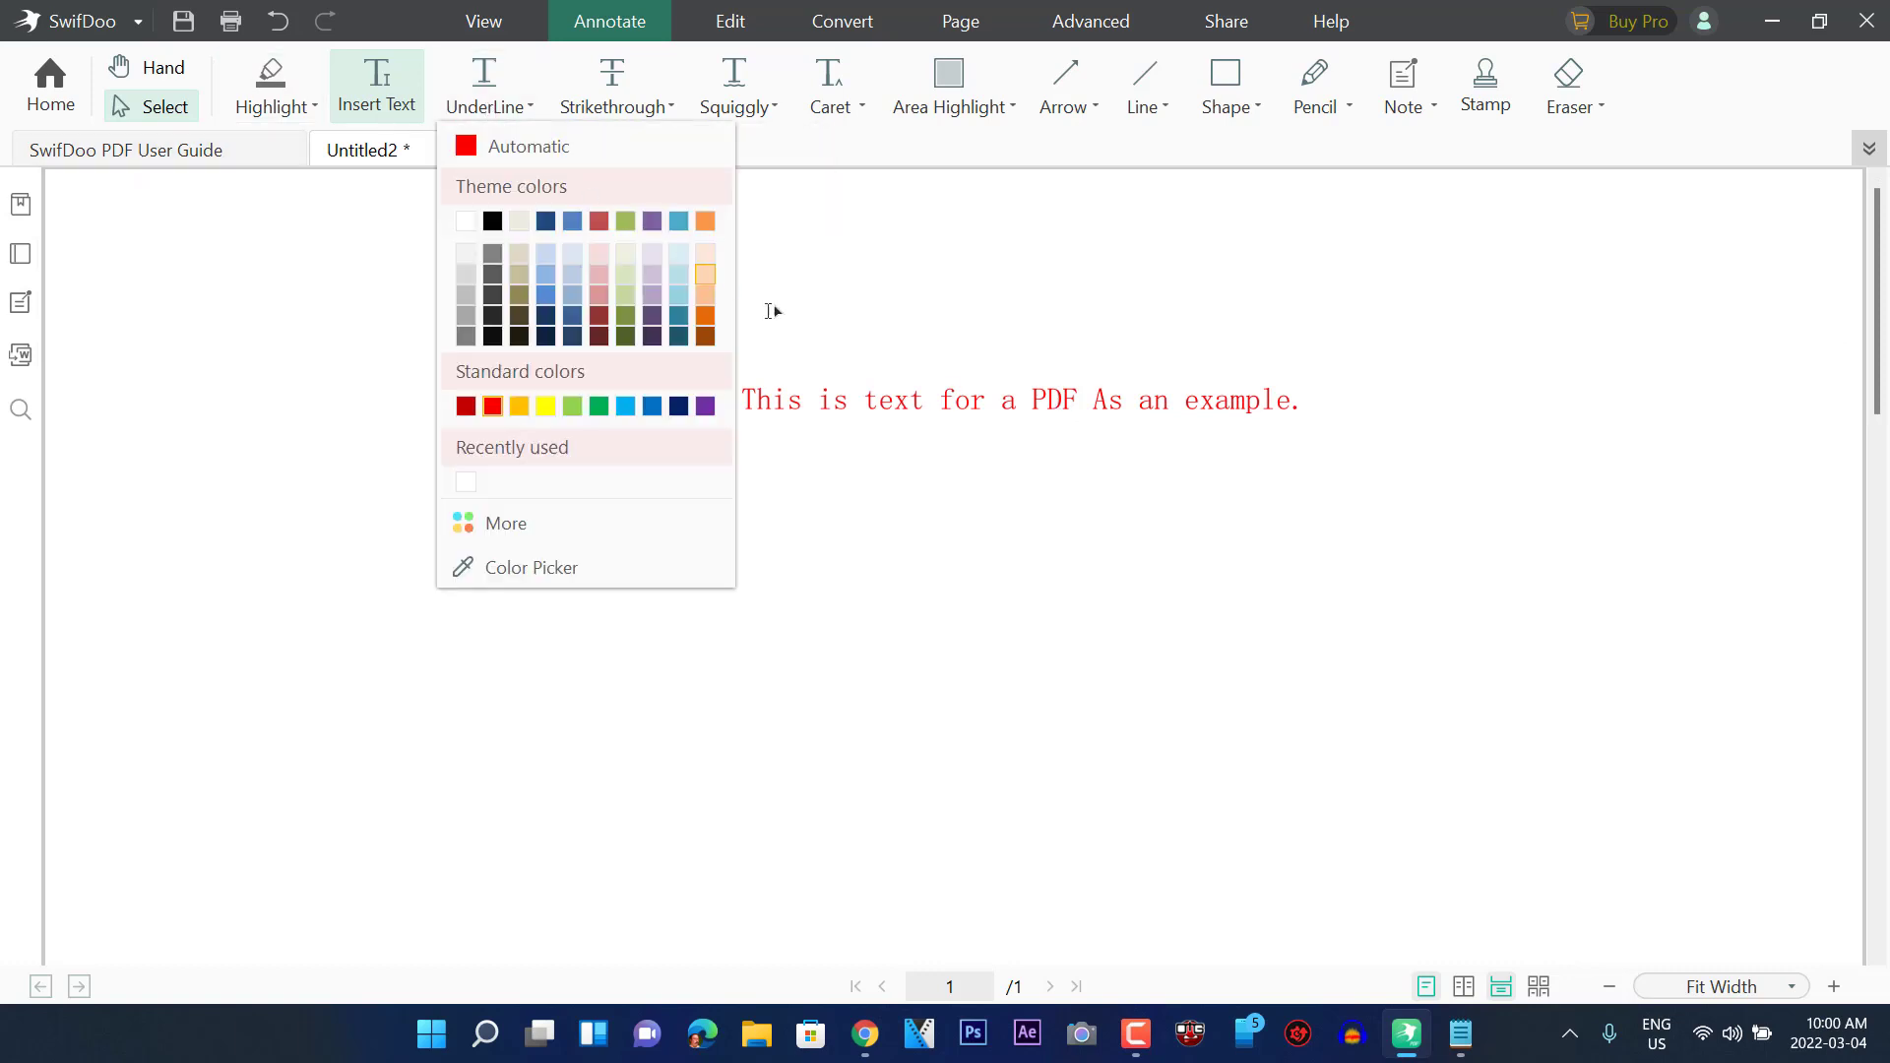
{"action": "left_click", "coordinate": [863, 401]}
{"action": "left_click", "coordinate": [745, 445]}
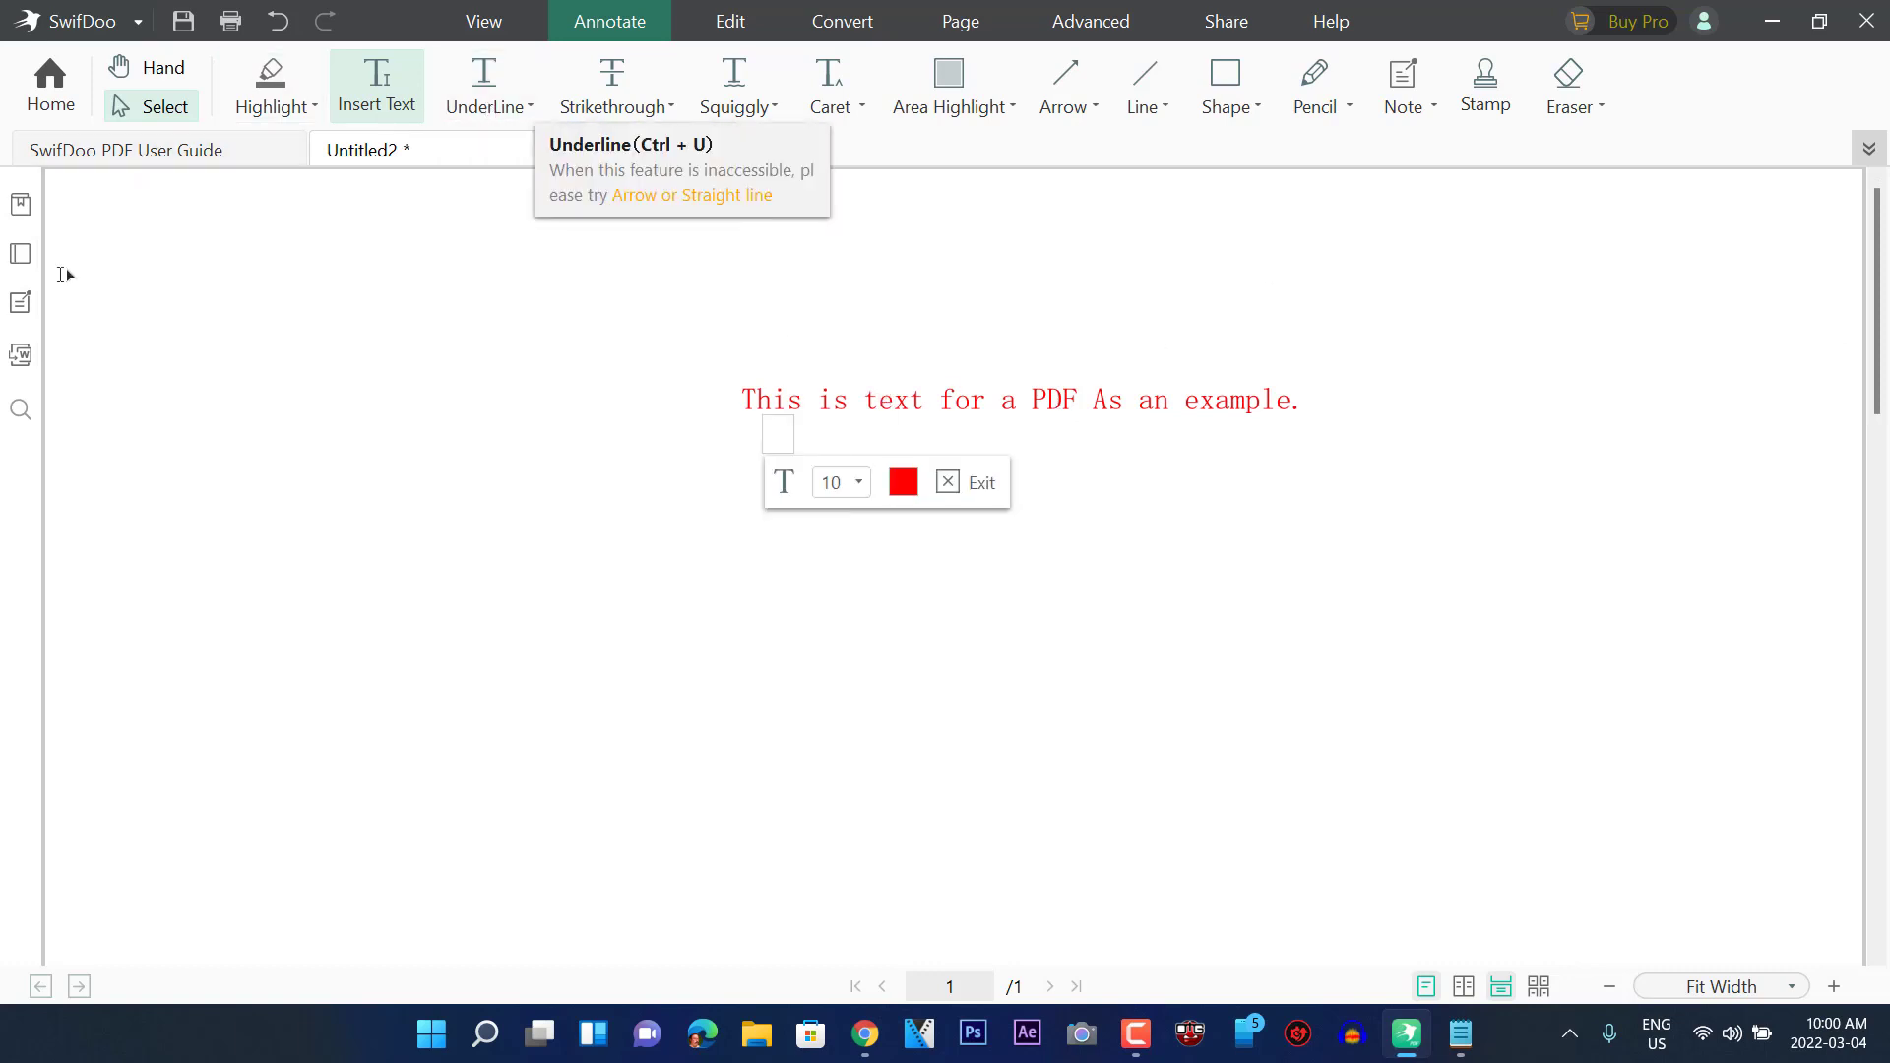
Switch to the Hand tool and dismiss the empty text box on the page
{"action": "left_click", "coordinate": [134, 68]}
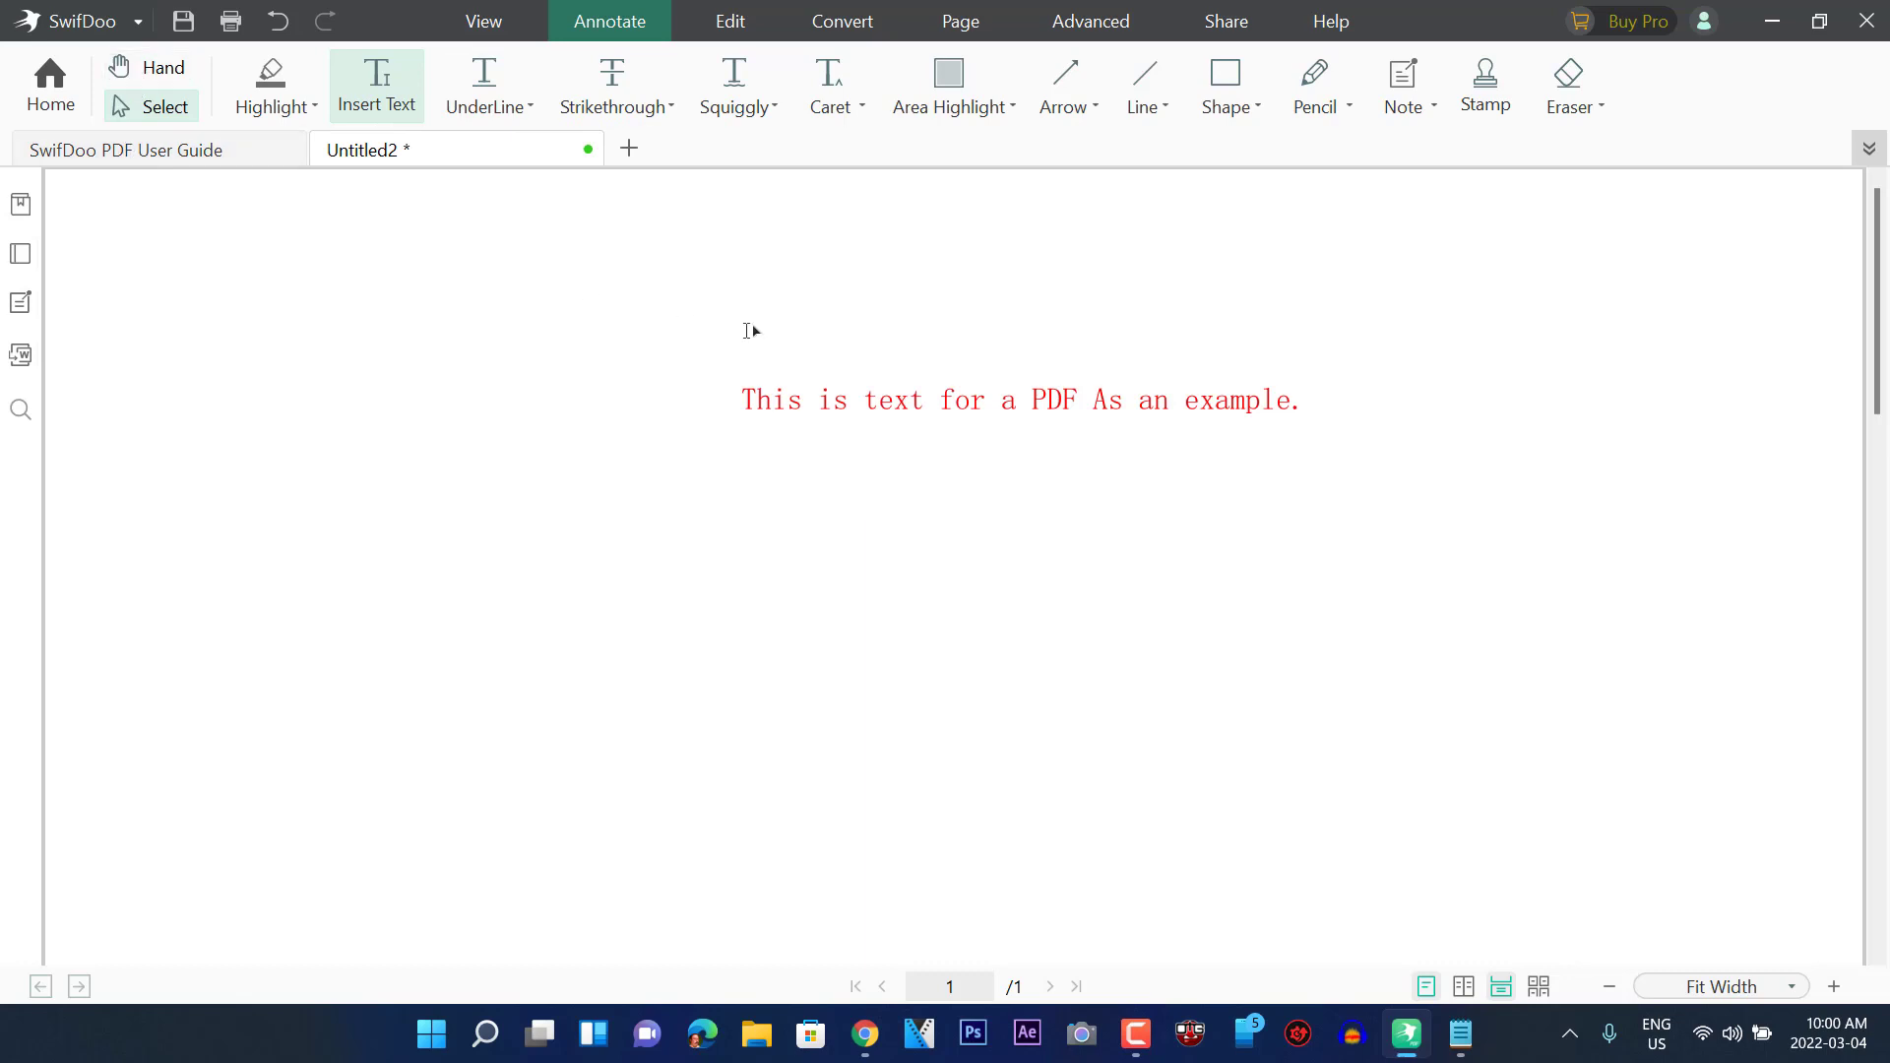
{"action": "left_click", "coordinate": [768, 410]}
{"action": "left_click", "coordinate": [118, 65]}
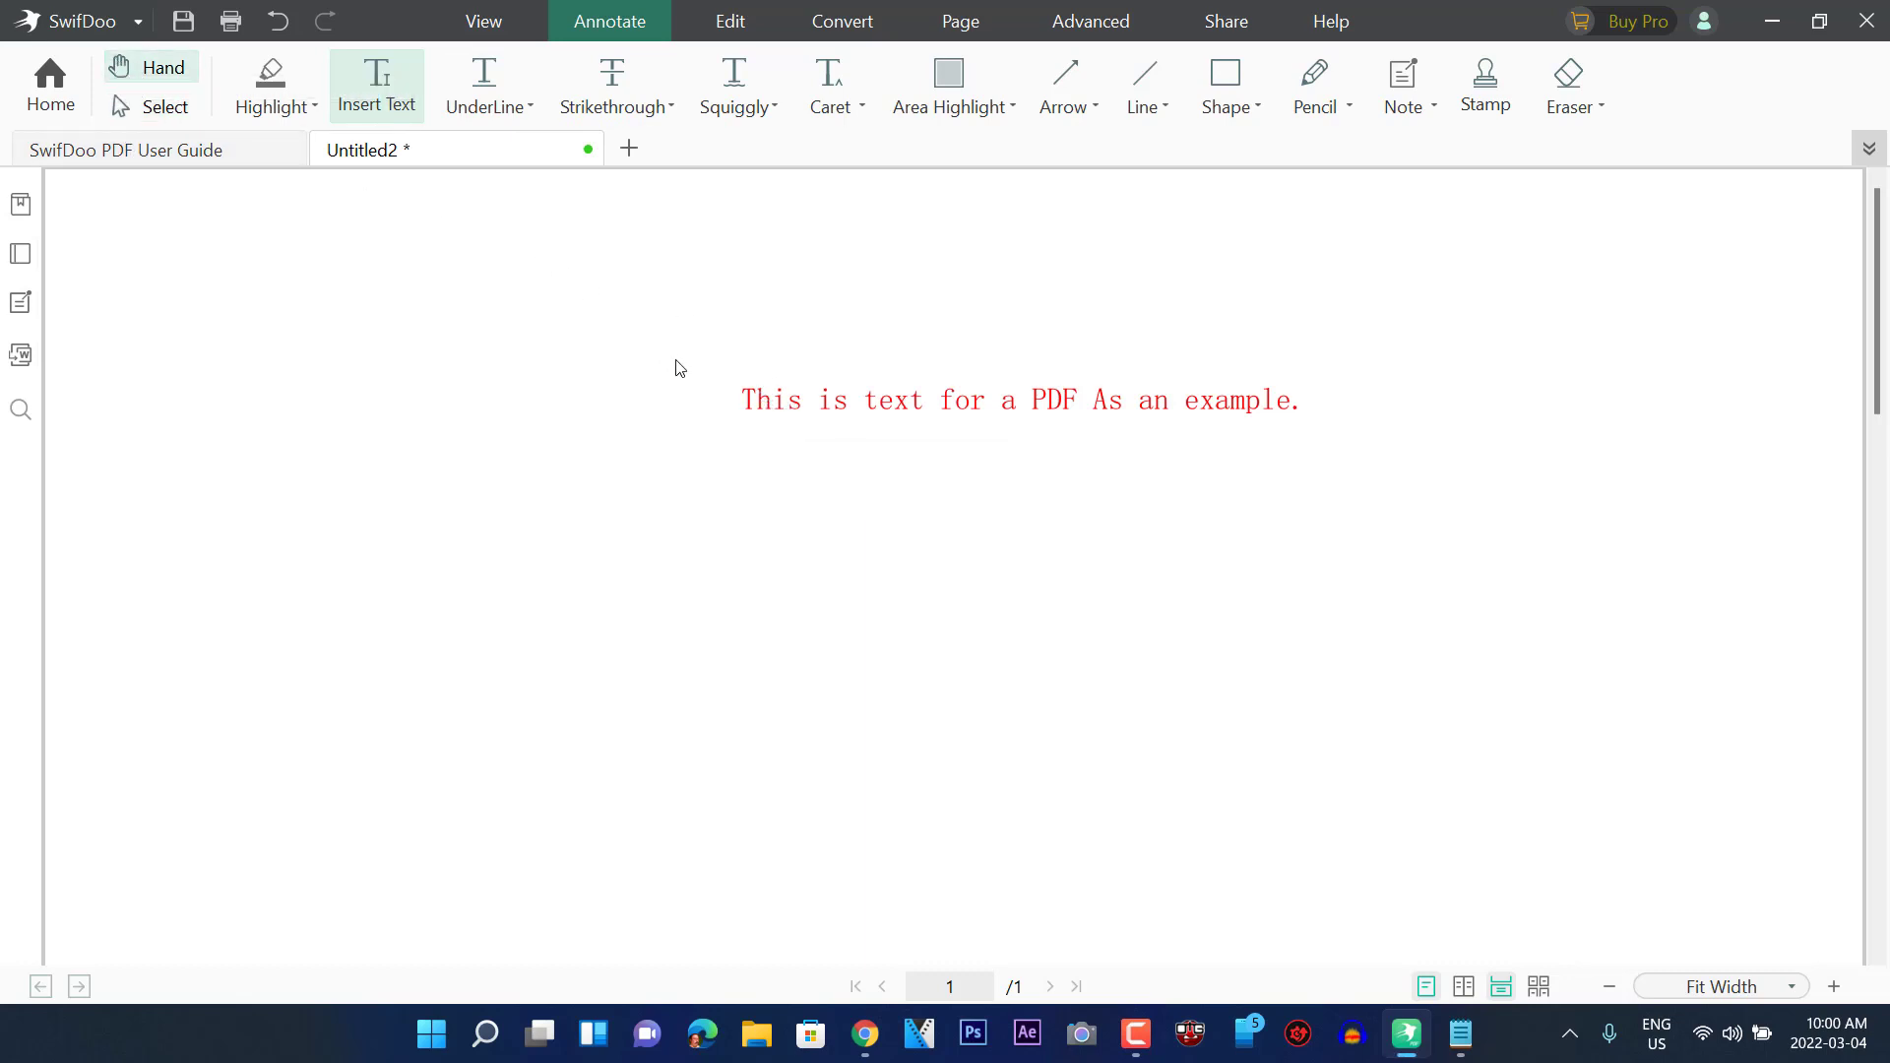
{"action": "left_click", "coordinate": [582, 534]}
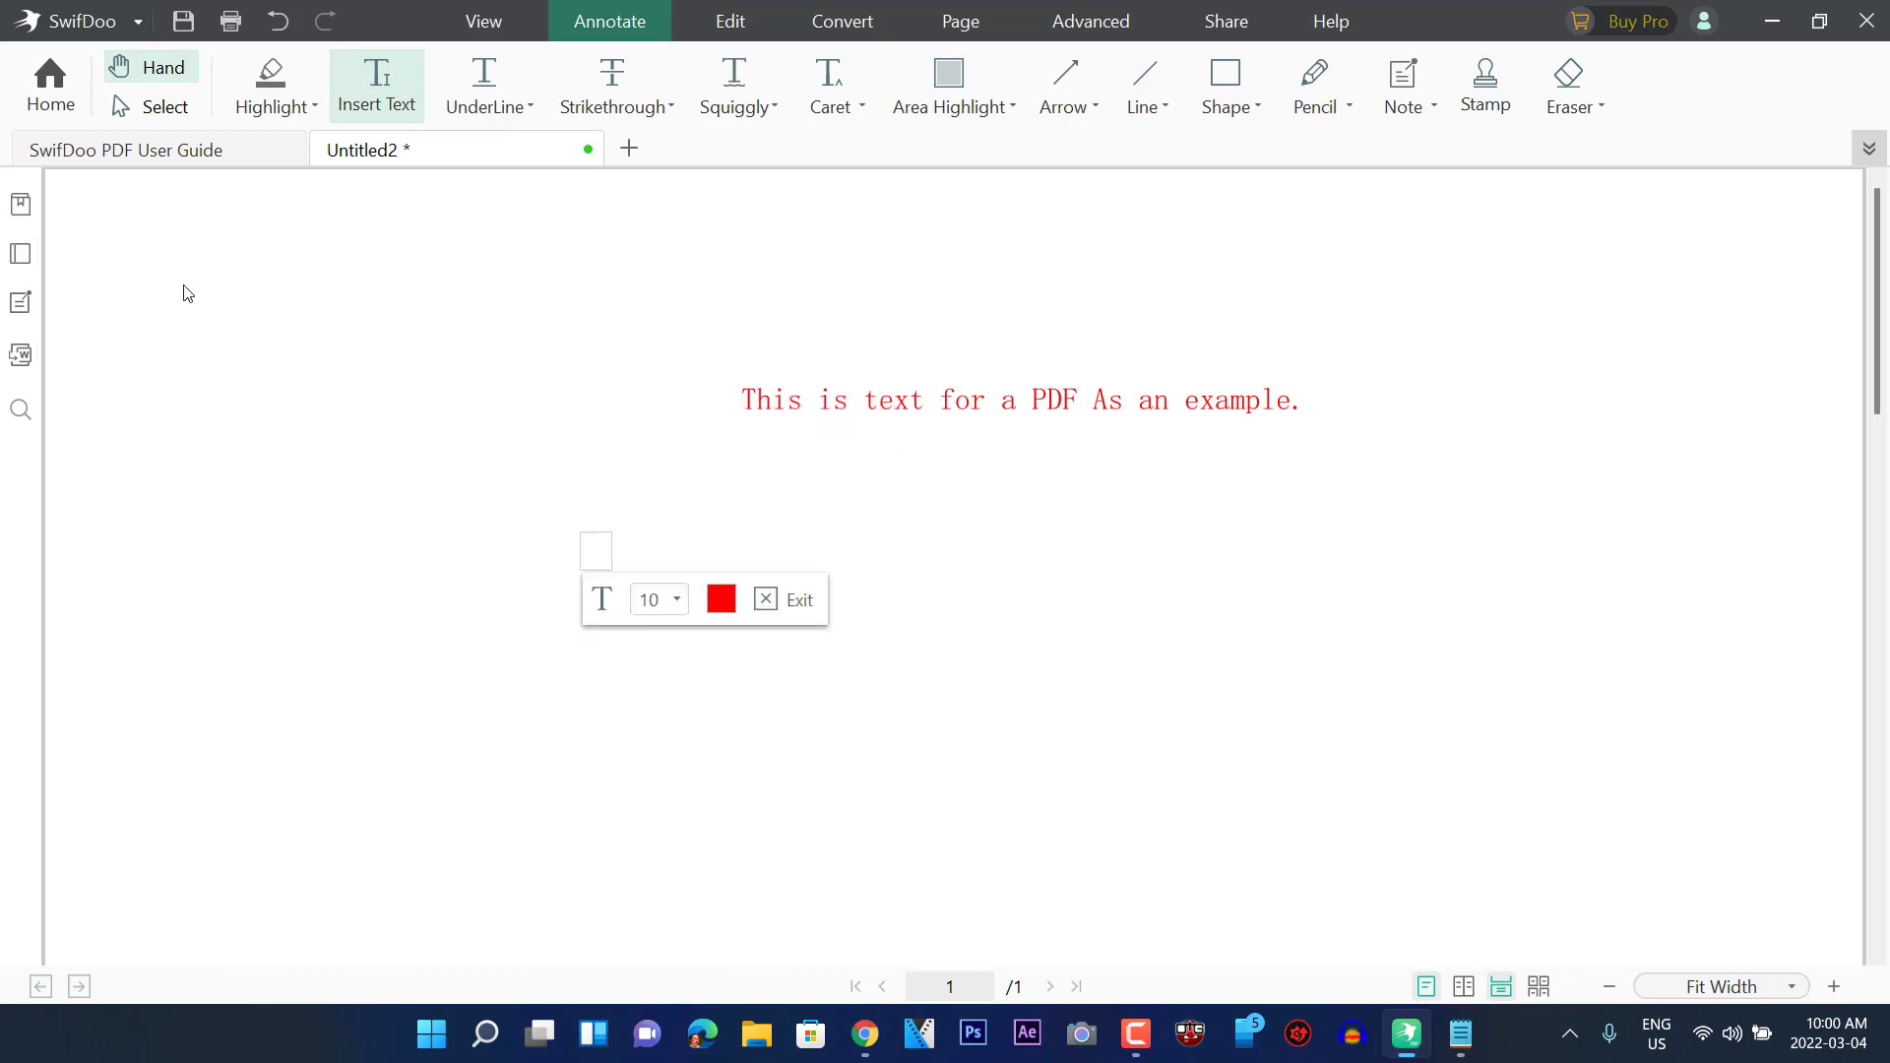
{"action": "left_click", "coordinate": [509, 740]}
{"action": "left_click", "coordinate": [702, 811]}
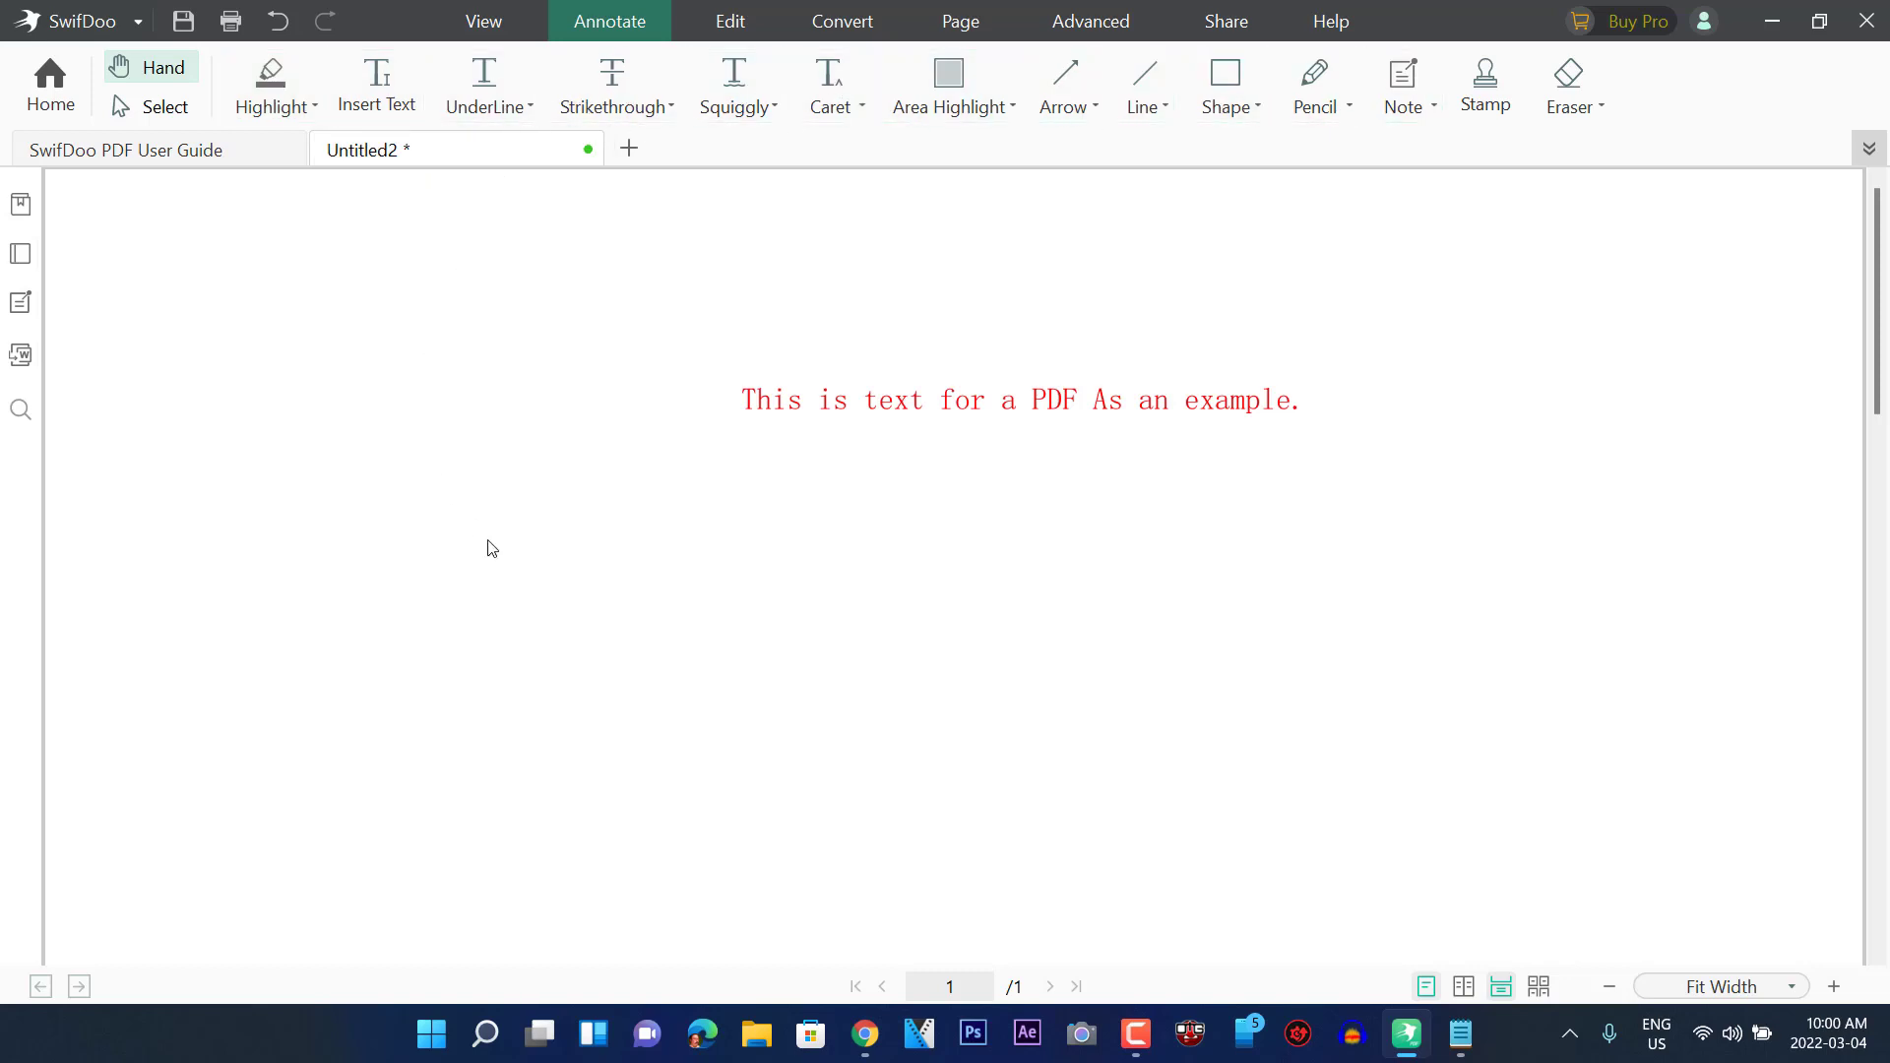
Place a new empty text box below the red sentence with Insert Text
{"action": "left_click", "coordinate": [364, 109]}
{"action": "left_click", "coordinate": [736, 574]}
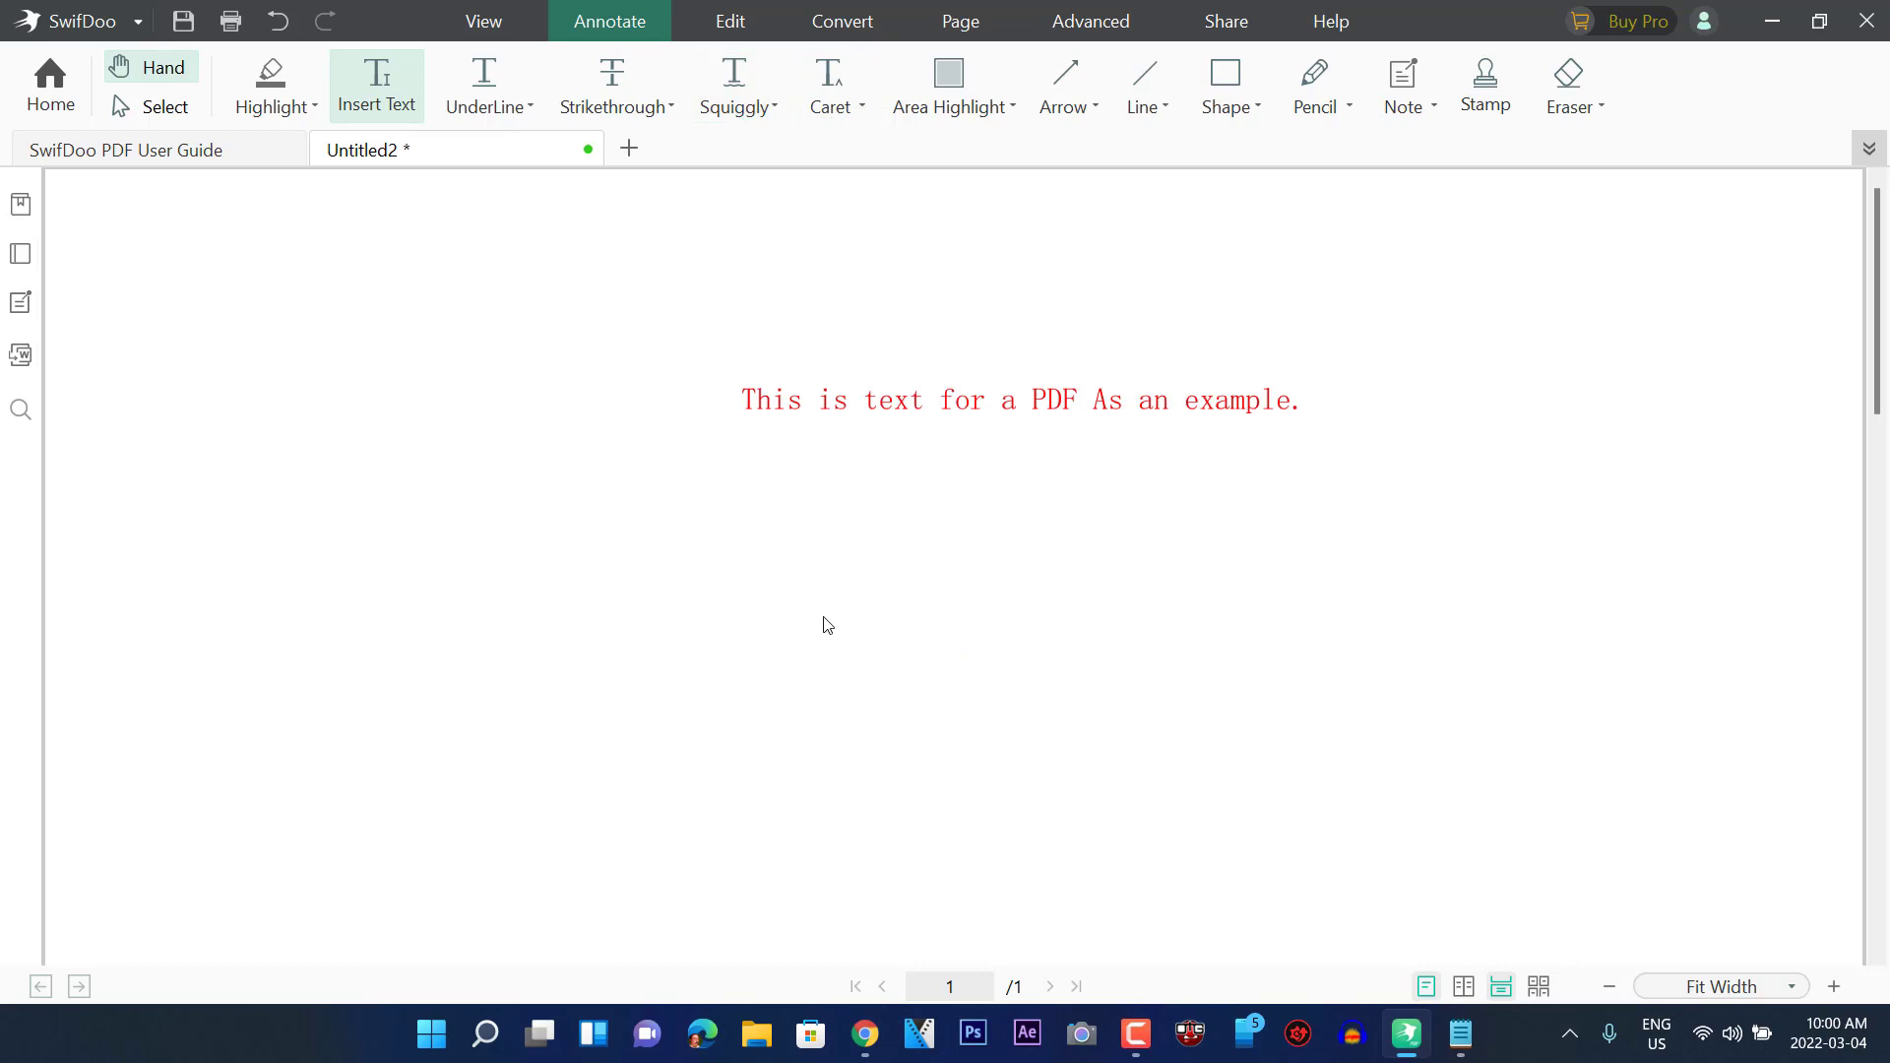
{"action": "left_click", "coordinate": [825, 622]}
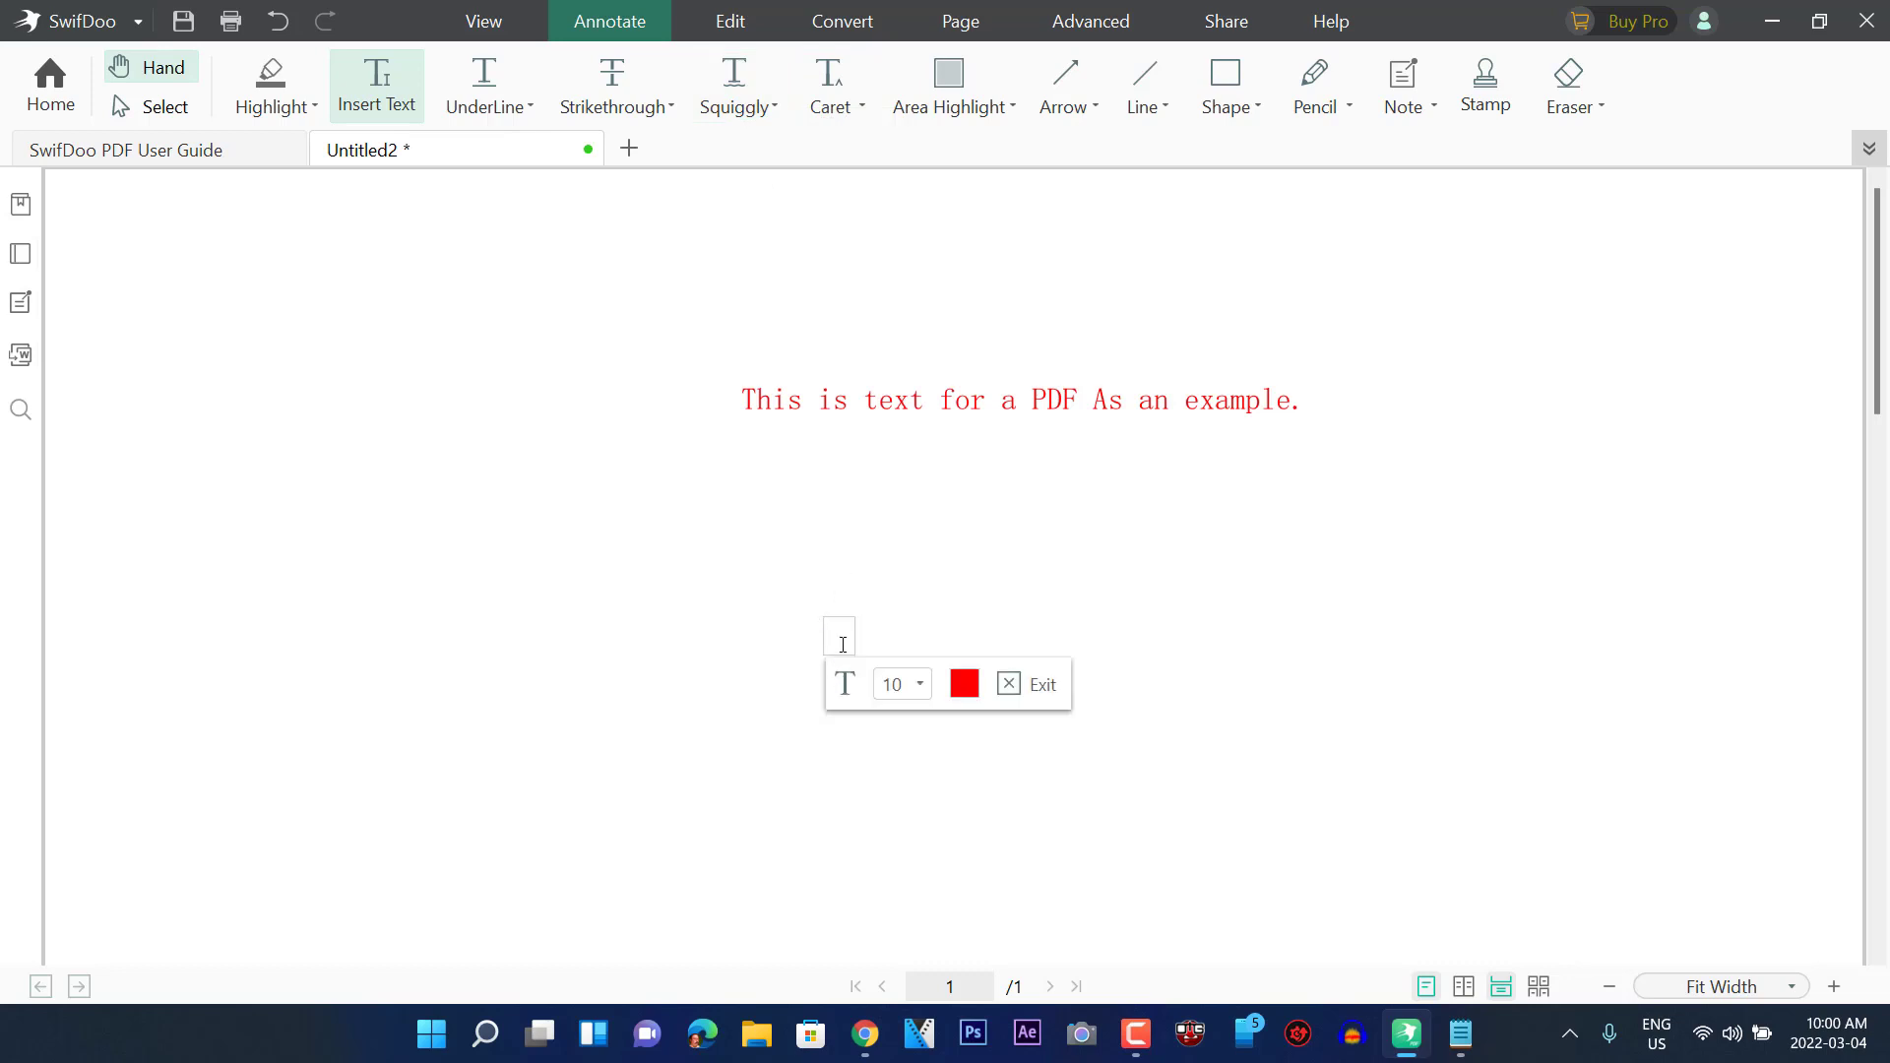
{"action": "type", "text": "aSHhashdasd"}
{"action": "key", "text": "BackSpace"}
{"action": "key", "text": "BackSpace"}
{"action": "key", "text": "BackSpace"}
{"action": "key", "text": "BackSpace"}
{"action": "key", "text": "BackSpace"}
{"action": "key", "text": "BackSpace"}
{"action": "key", "text": "BackSpace"}
{"action": "key", "text": "BackSpace"}
{"action": "key", "text": "BackSpace"}
{"action": "key", "text": "BackSpace"}
{"action": "key", "text": "BackSpace"}
Set the empty text box's colour to black and its font size to 72
{"action": "left_click", "coordinate": [964, 691]}
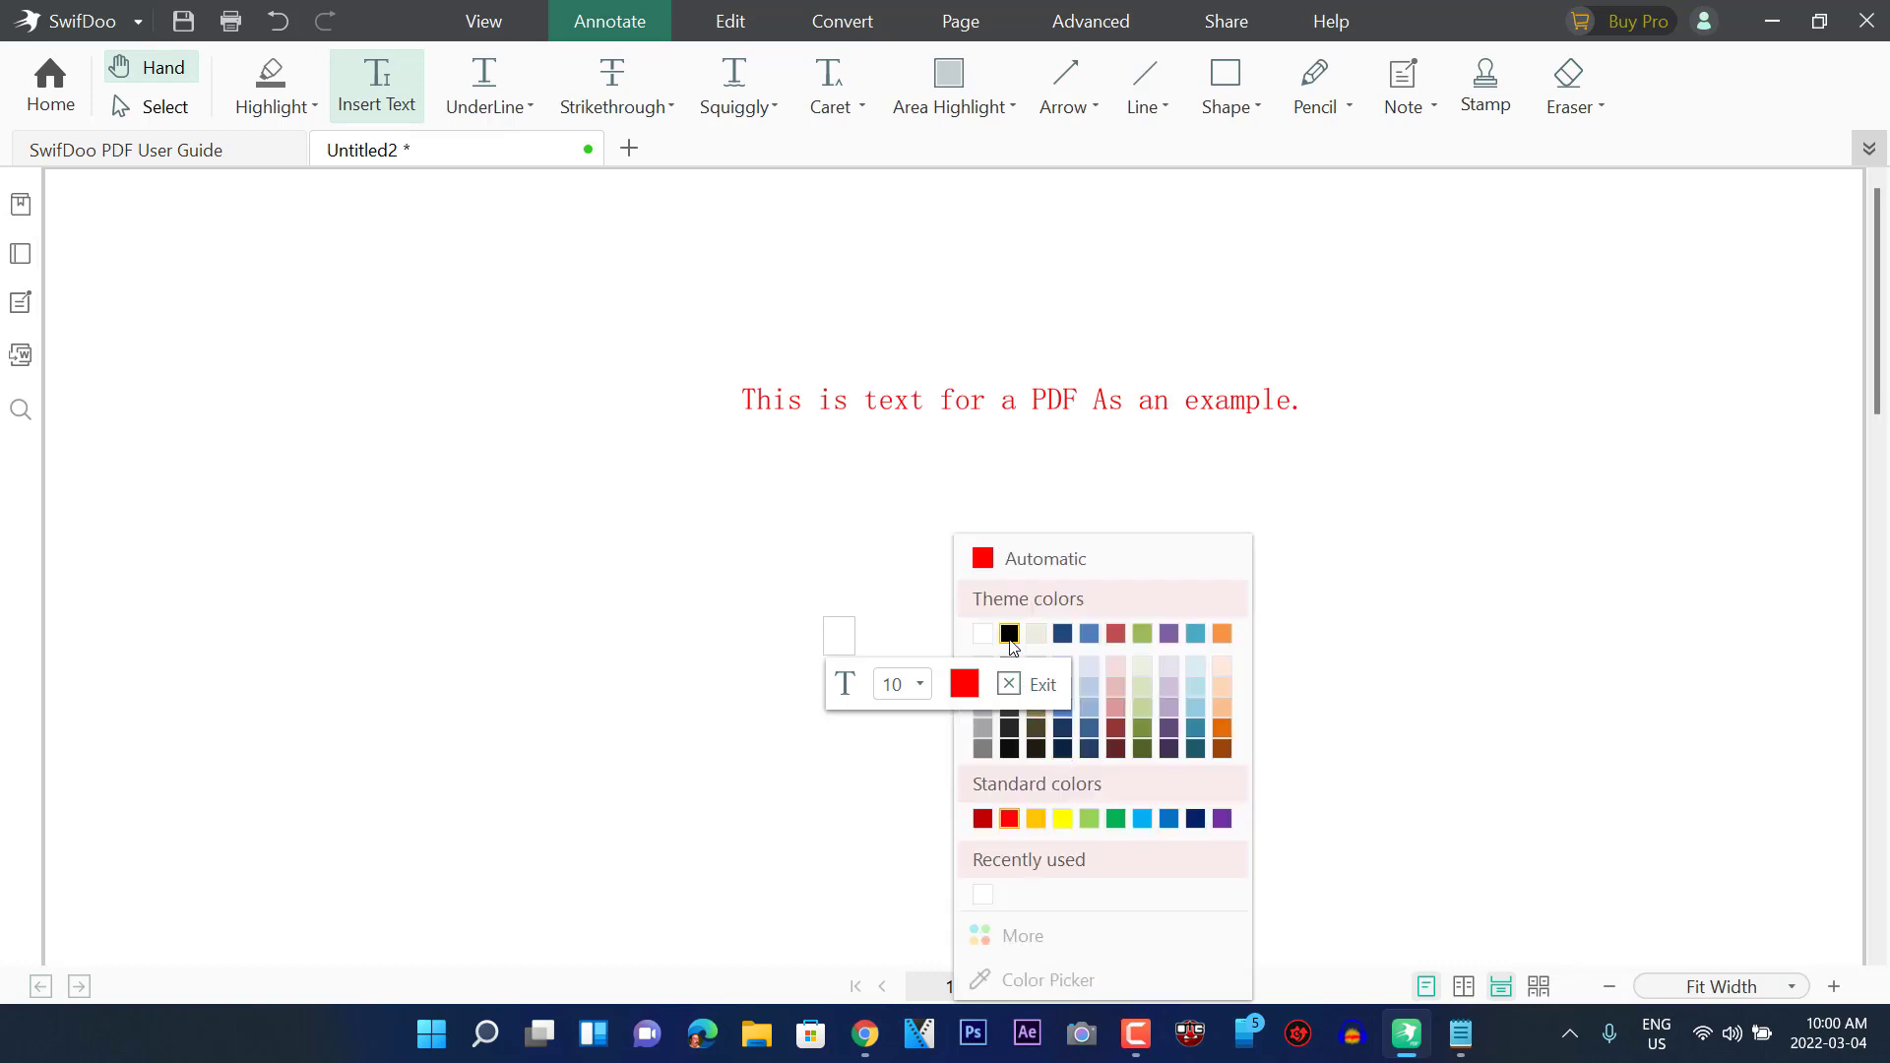
{"action": "left_click", "coordinate": [1009, 633]}
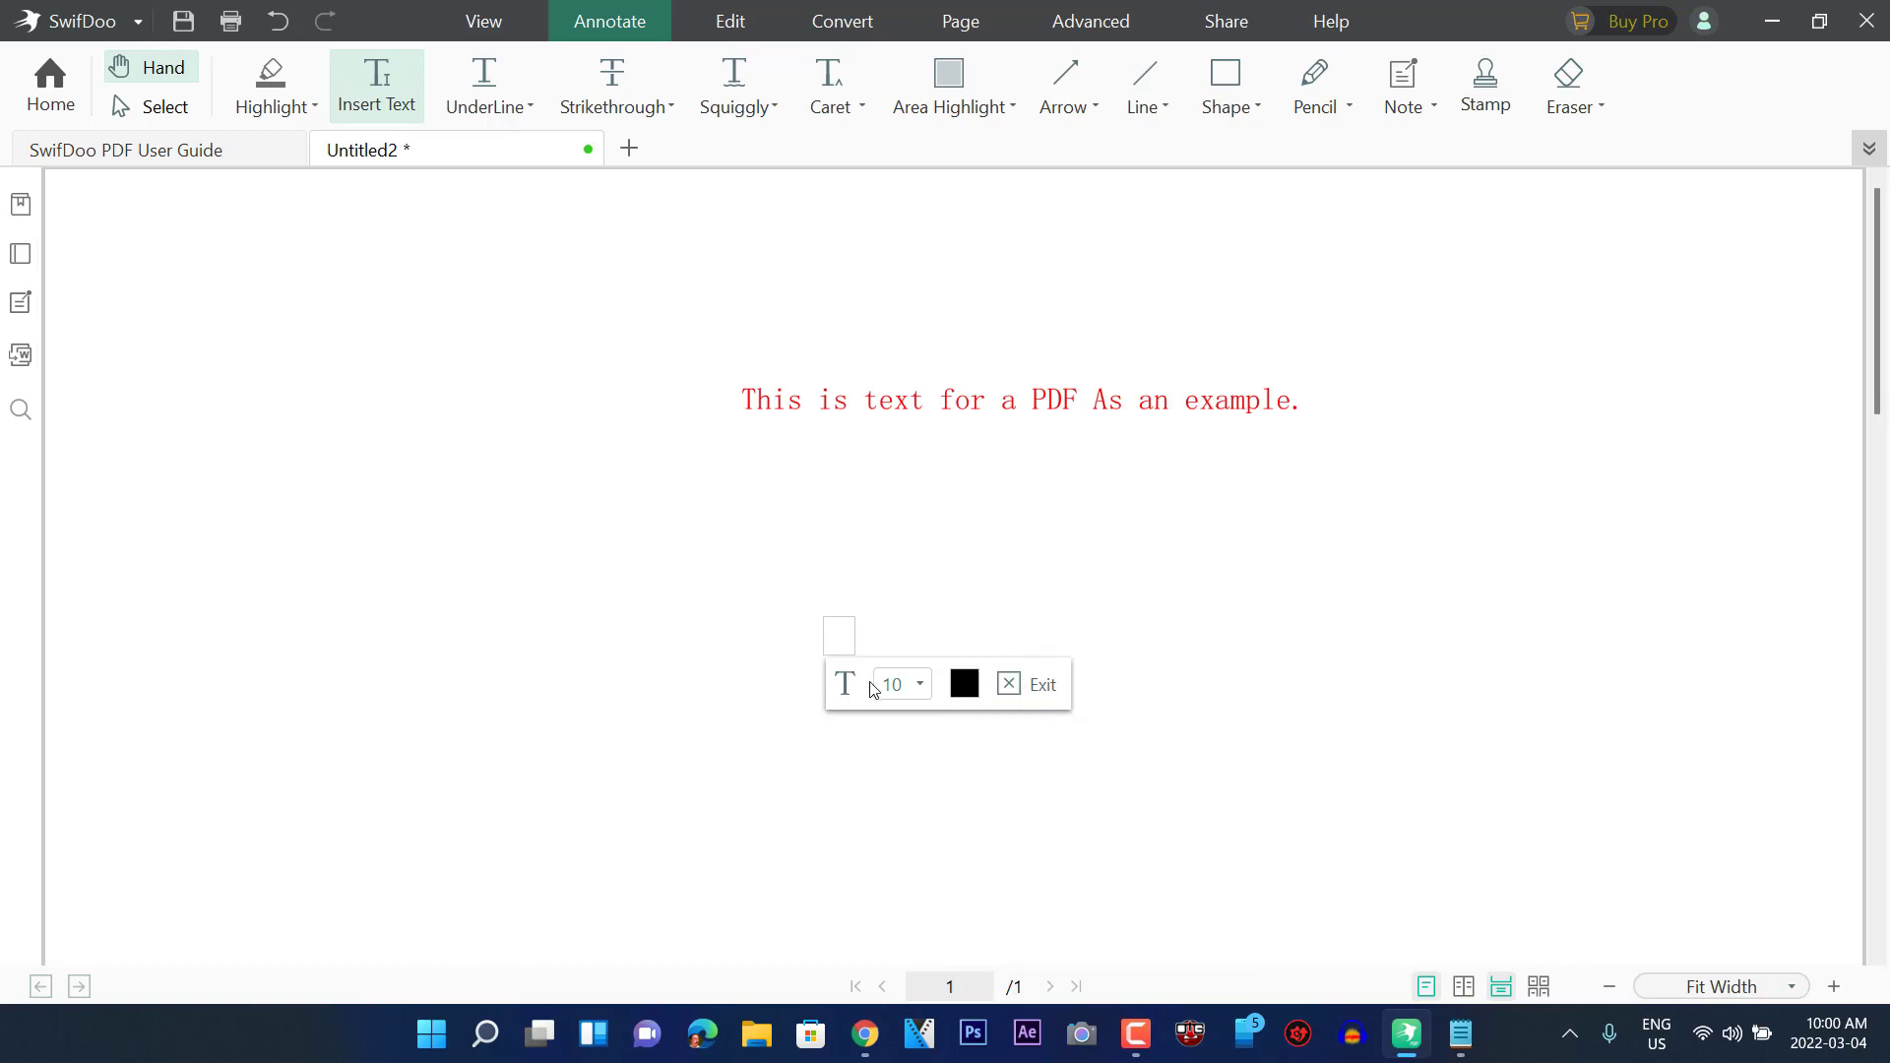
{"action": "left_click", "coordinate": [921, 688]}
{"action": "left_click", "coordinate": [930, 943]}
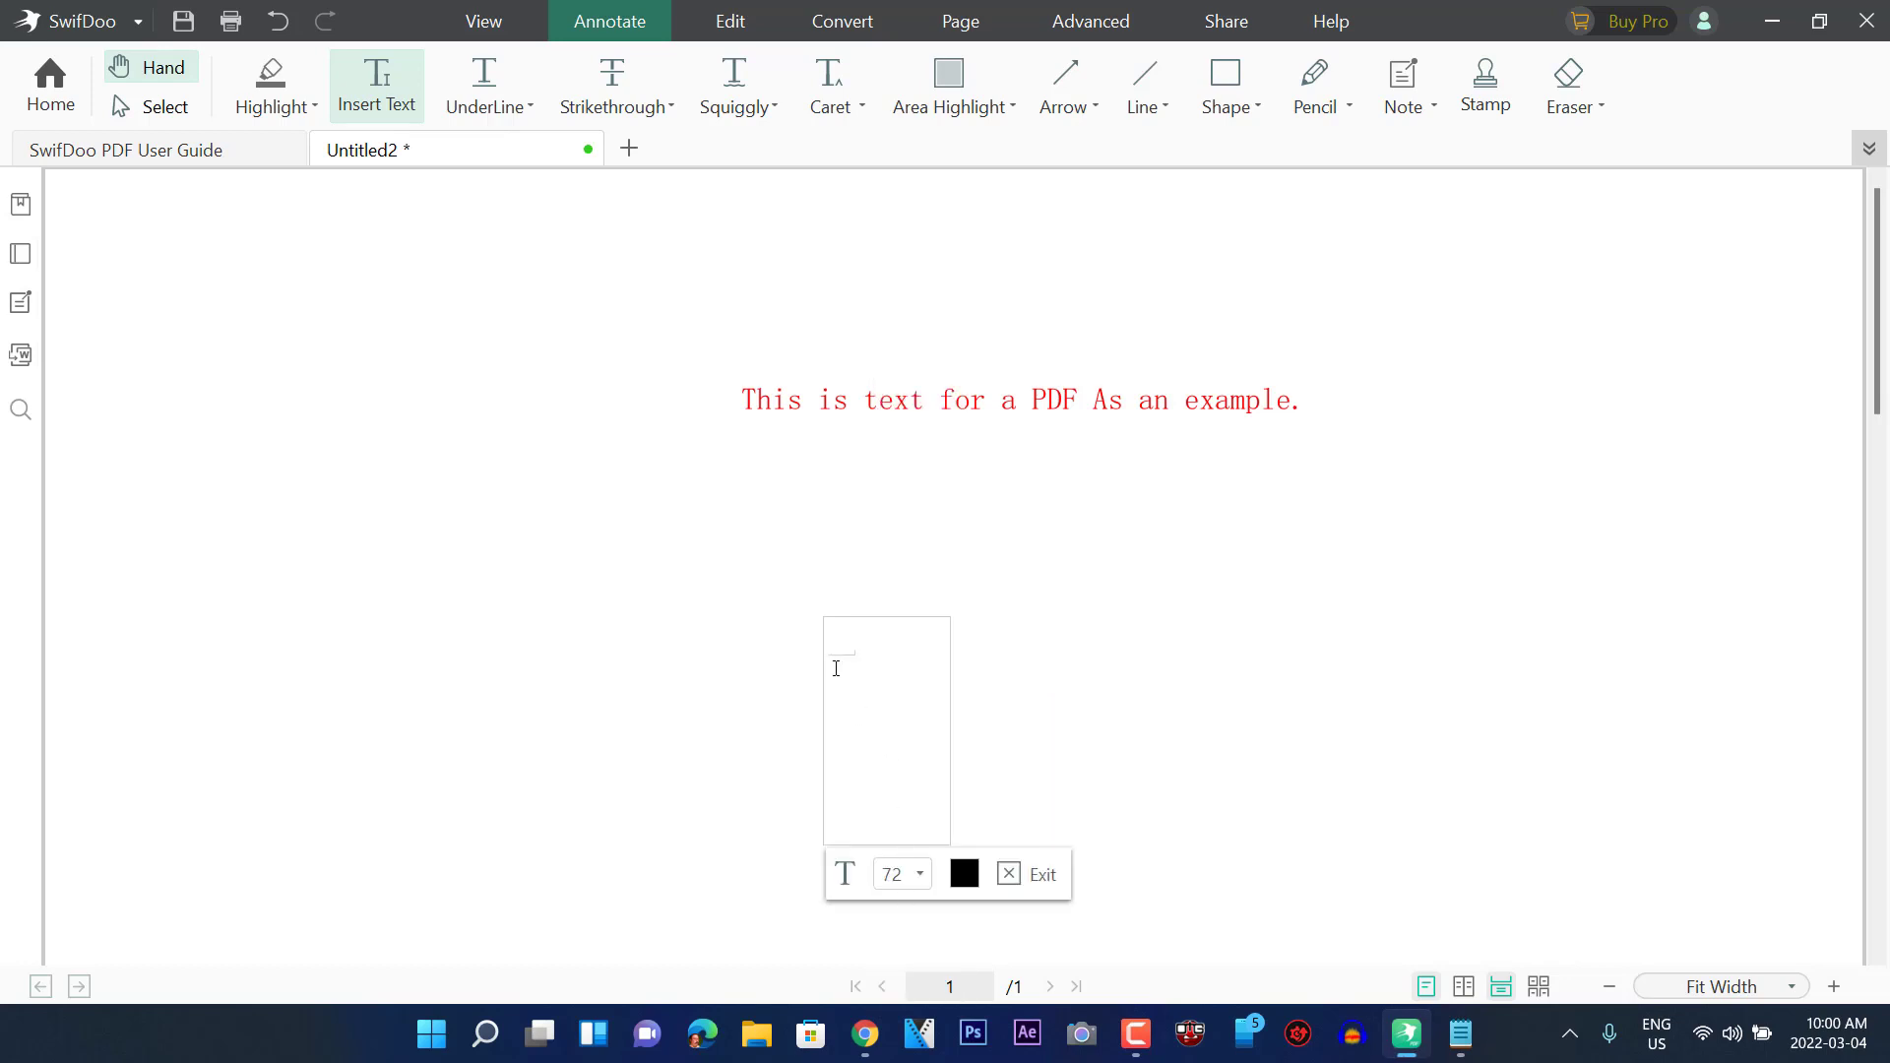
Enter "Big Text" in the text box and commit it to the page
{"action": "type", "text": "Big Te"}
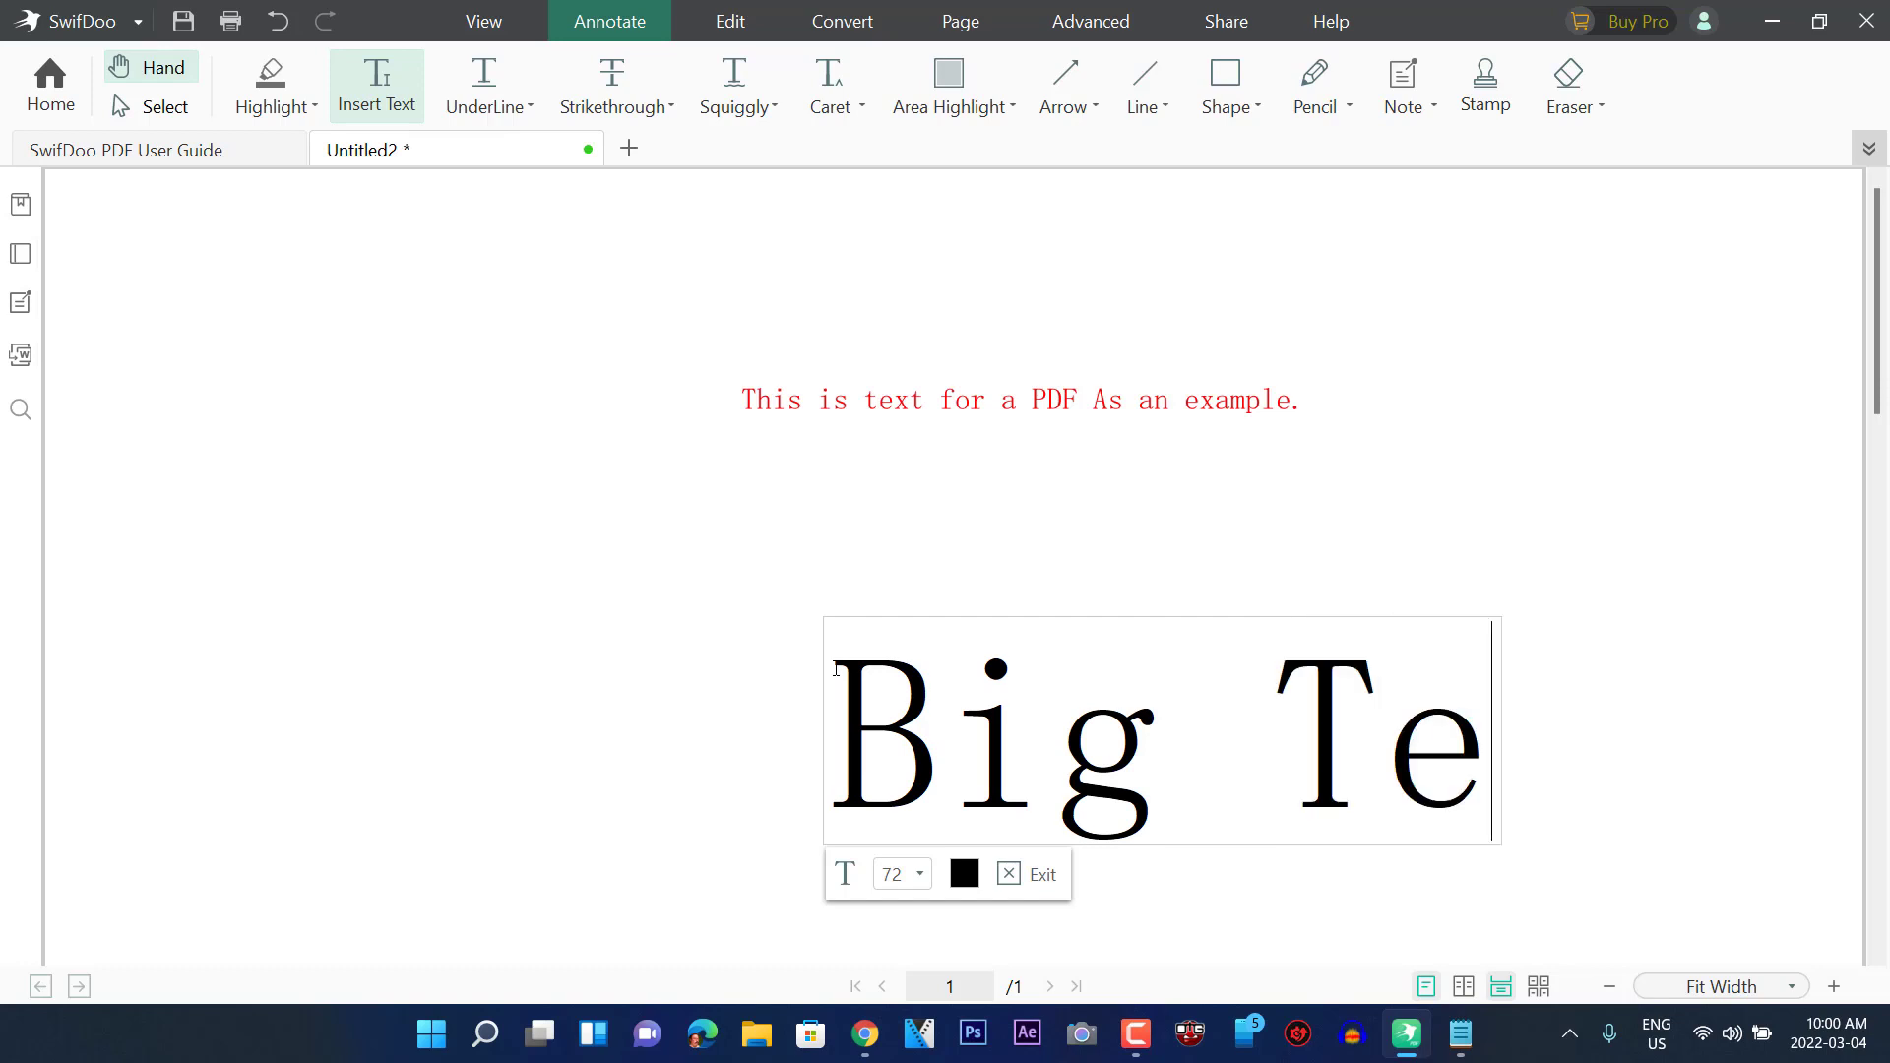
{"action": "type", "text": "xt"}
{"action": "left_click", "coordinate": [666, 836]}
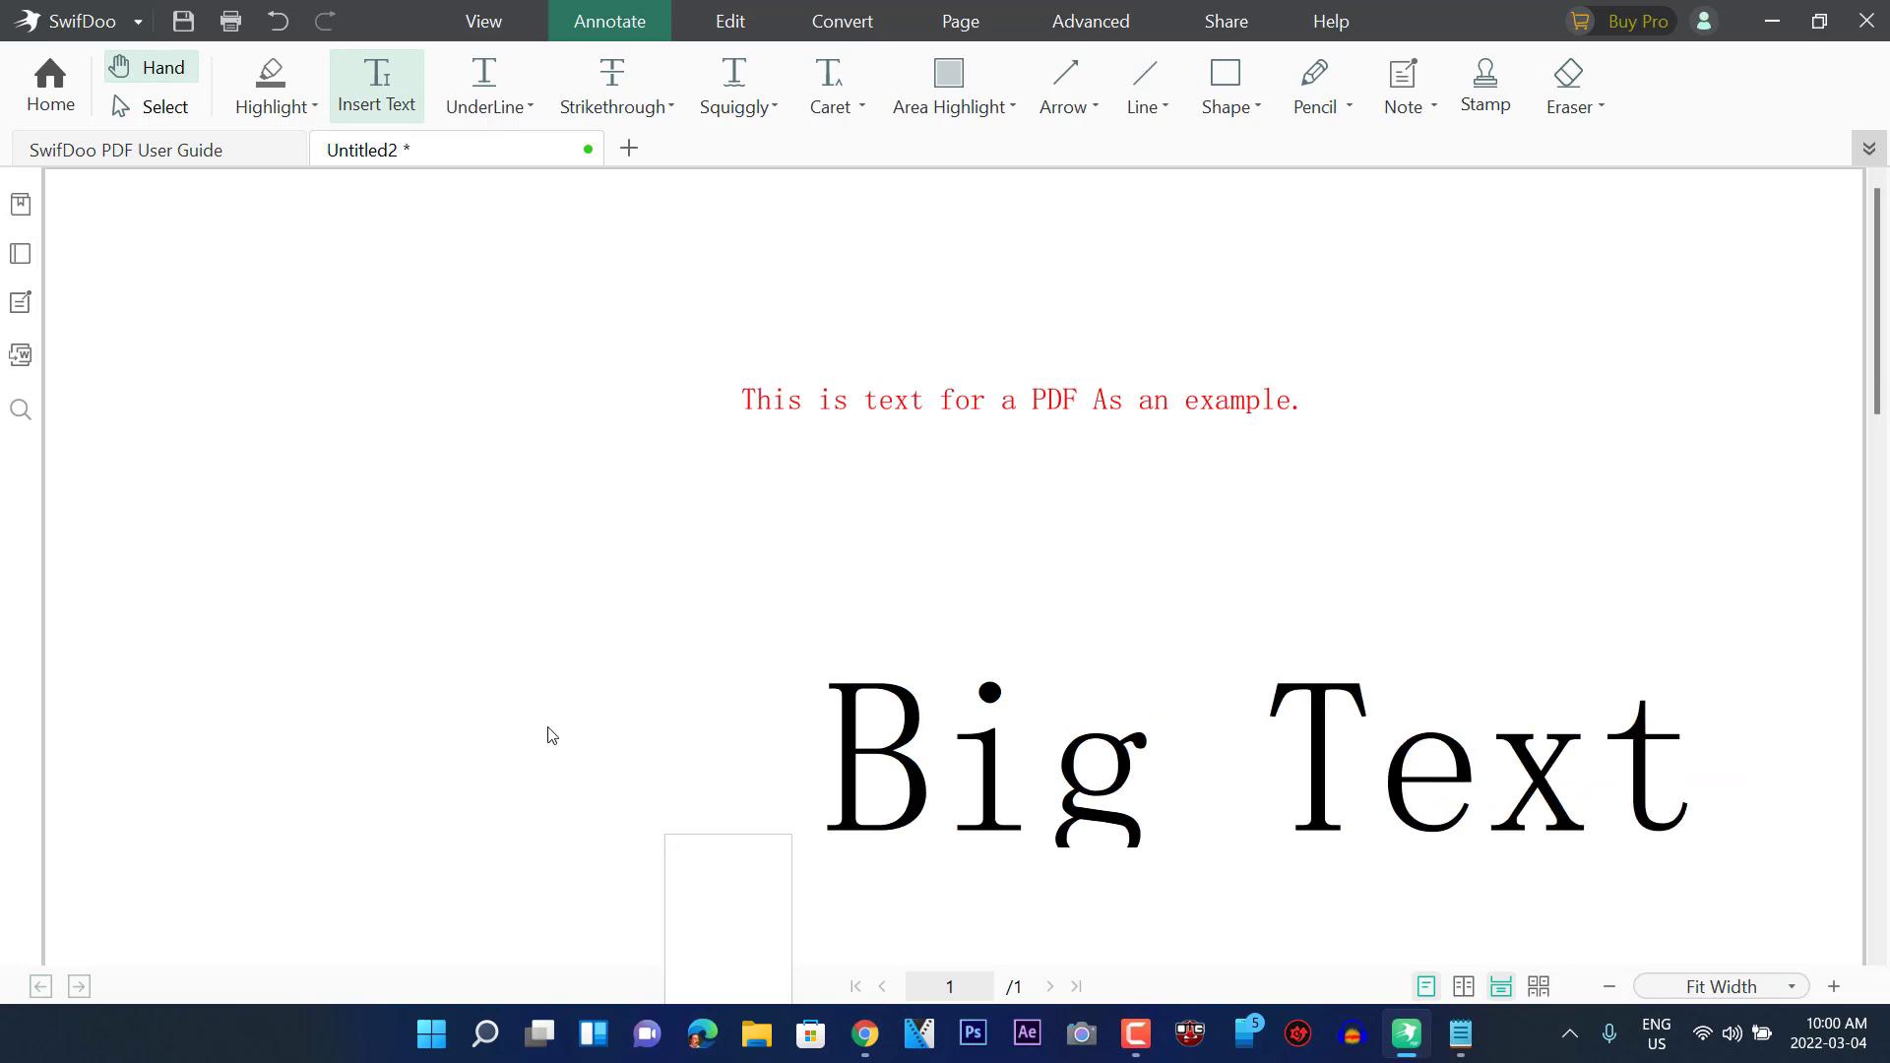
{"action": "left_click", "coordinate": [901, 750]}
{"action": "left_click", "coordinate": [733, 526]}
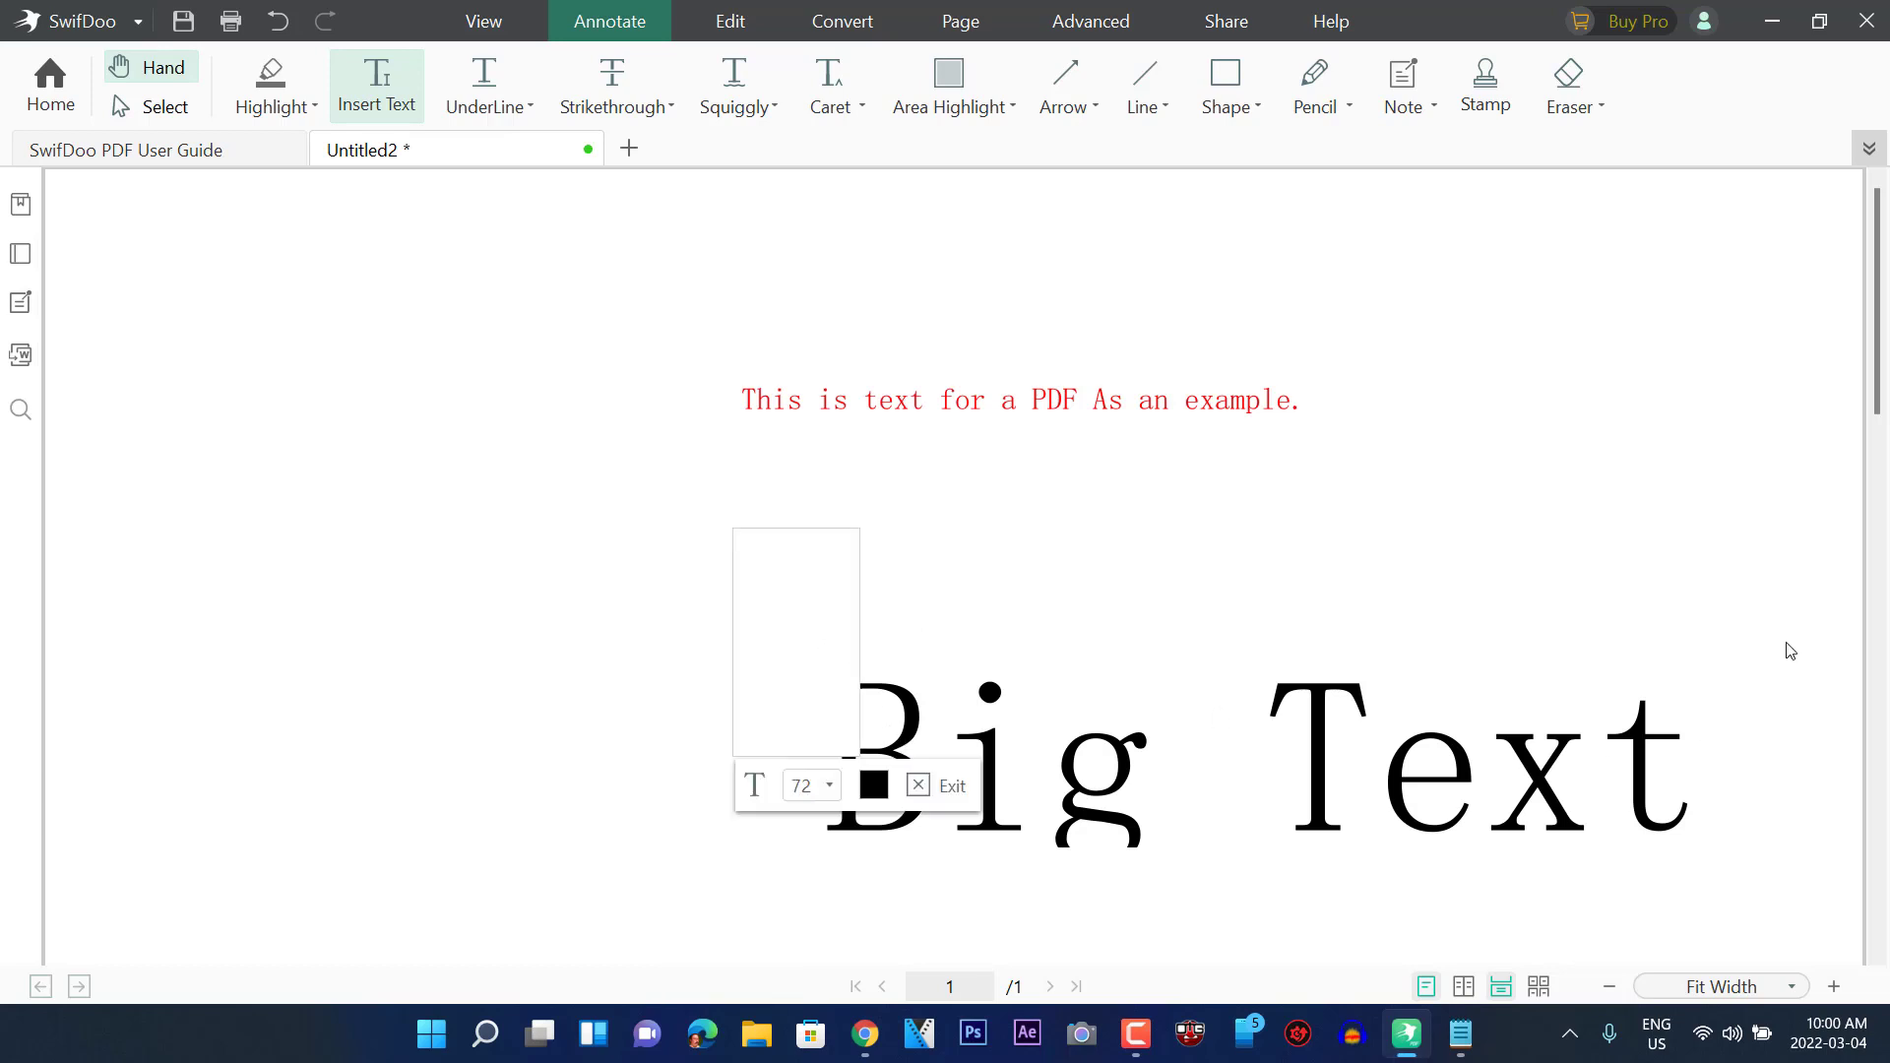
{"action": "scroll", "coordinate": [1713, 615], "scroll_direction": "down", "scroll_amount": 1}
{"action": "left_click", "coordinate": [1664, 597]}
{"action": "scroll", "coordinate": [1841, 709], "scroll_direction": "down", "scroll_amount": 2}
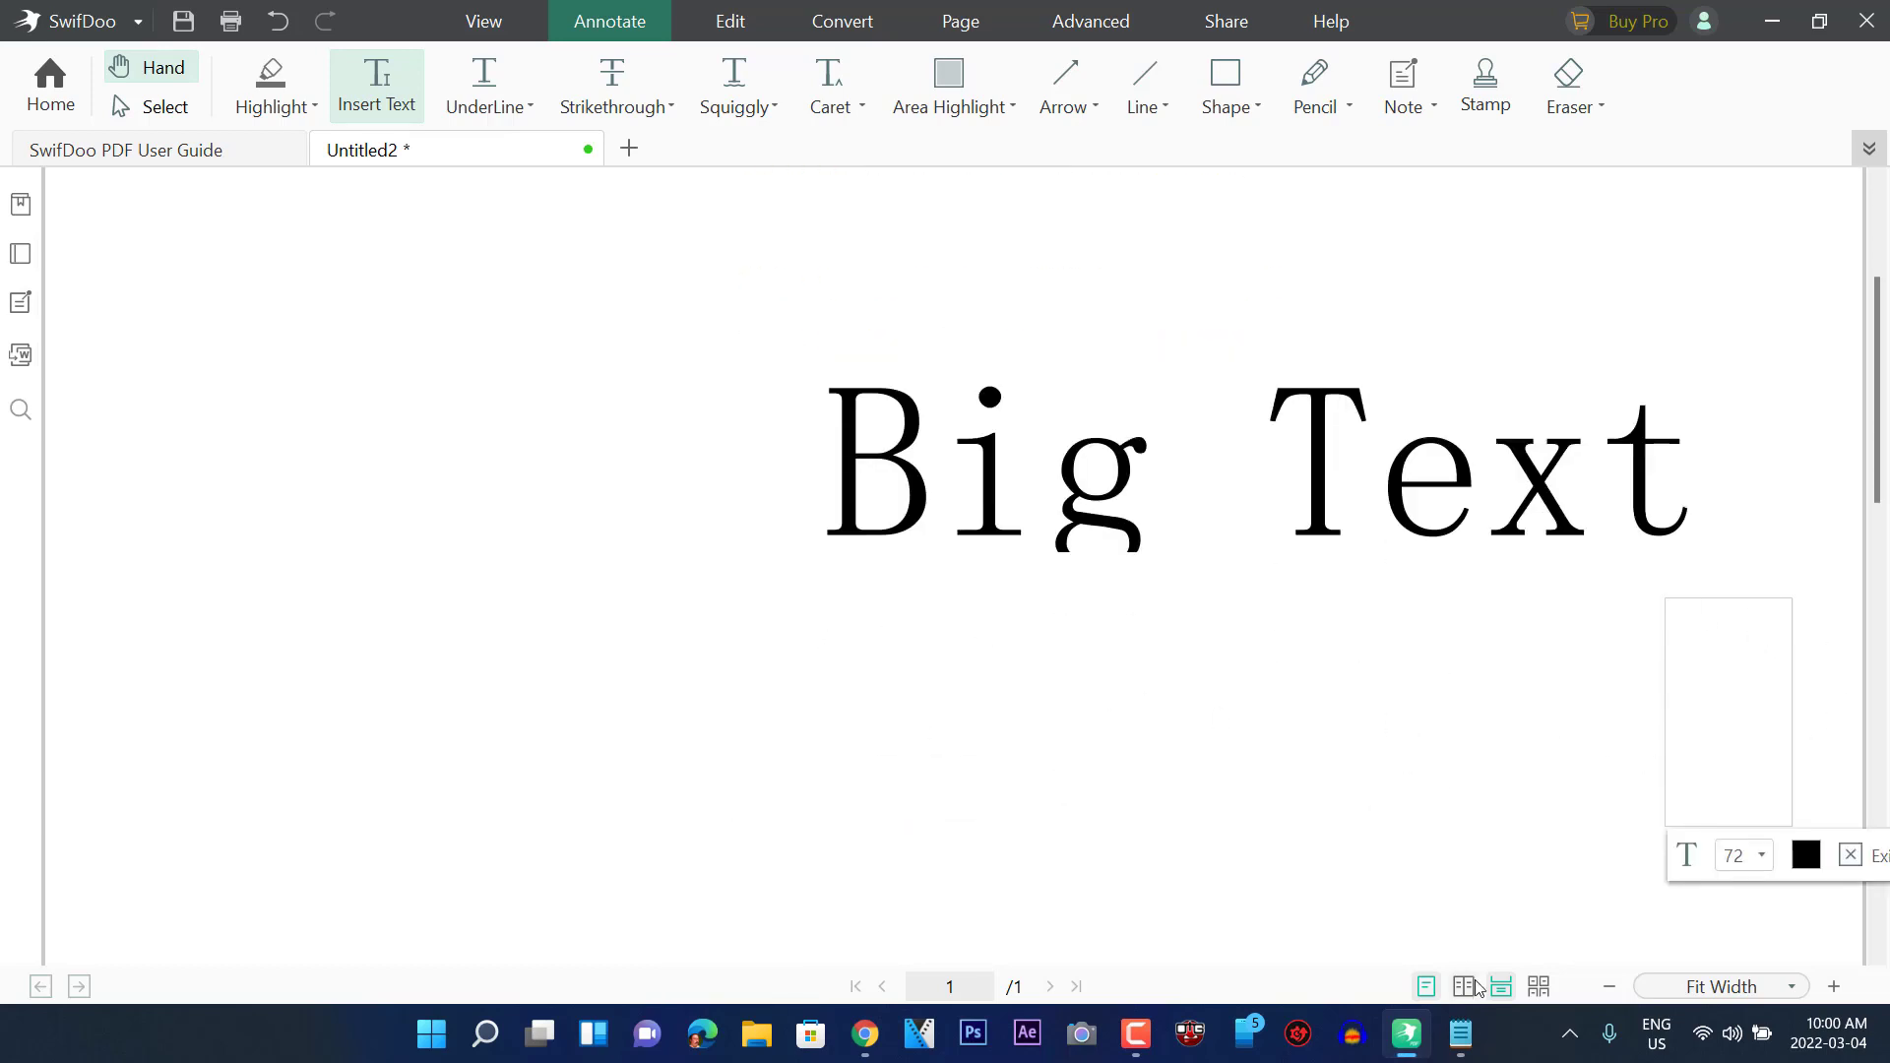
{"action": "scroll", "coordinate": [1046, 750], "scroll_direction": "up", "scroll_amount": 2}
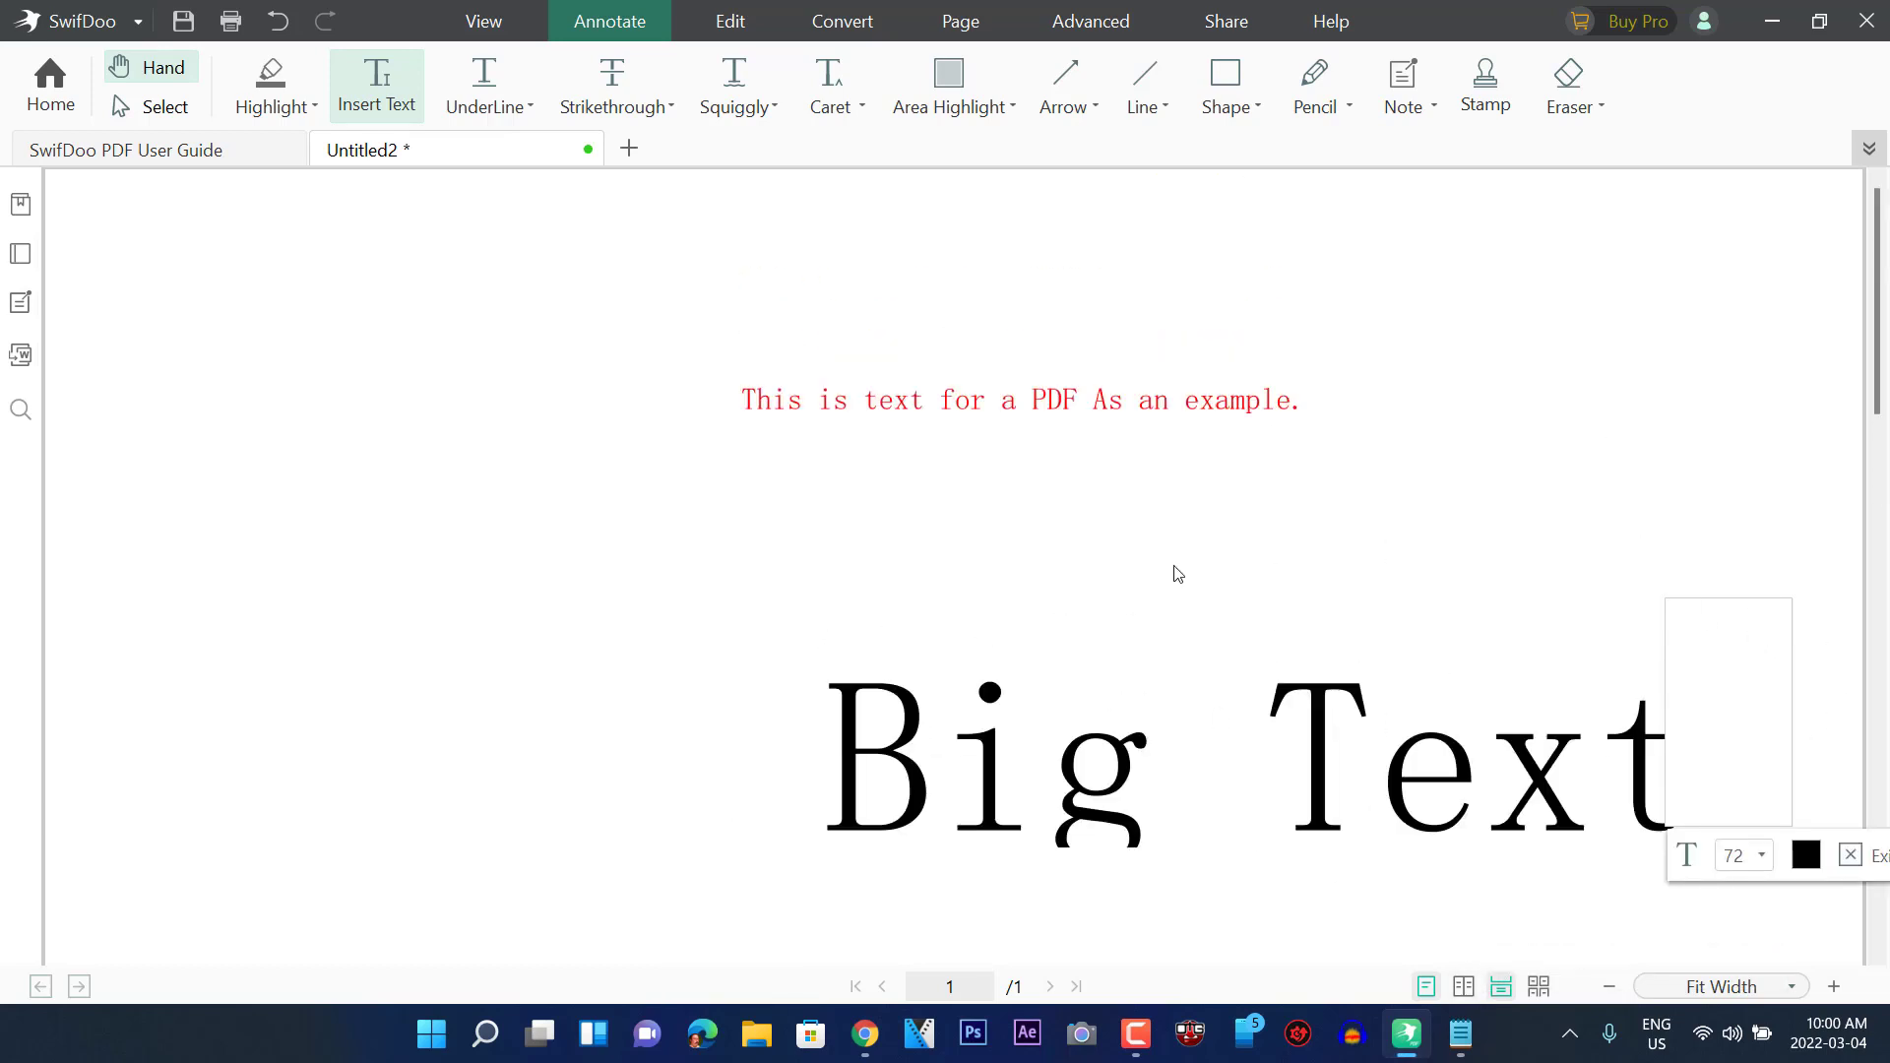
{"action": "left_click", "coordinate": [1324, 86]}
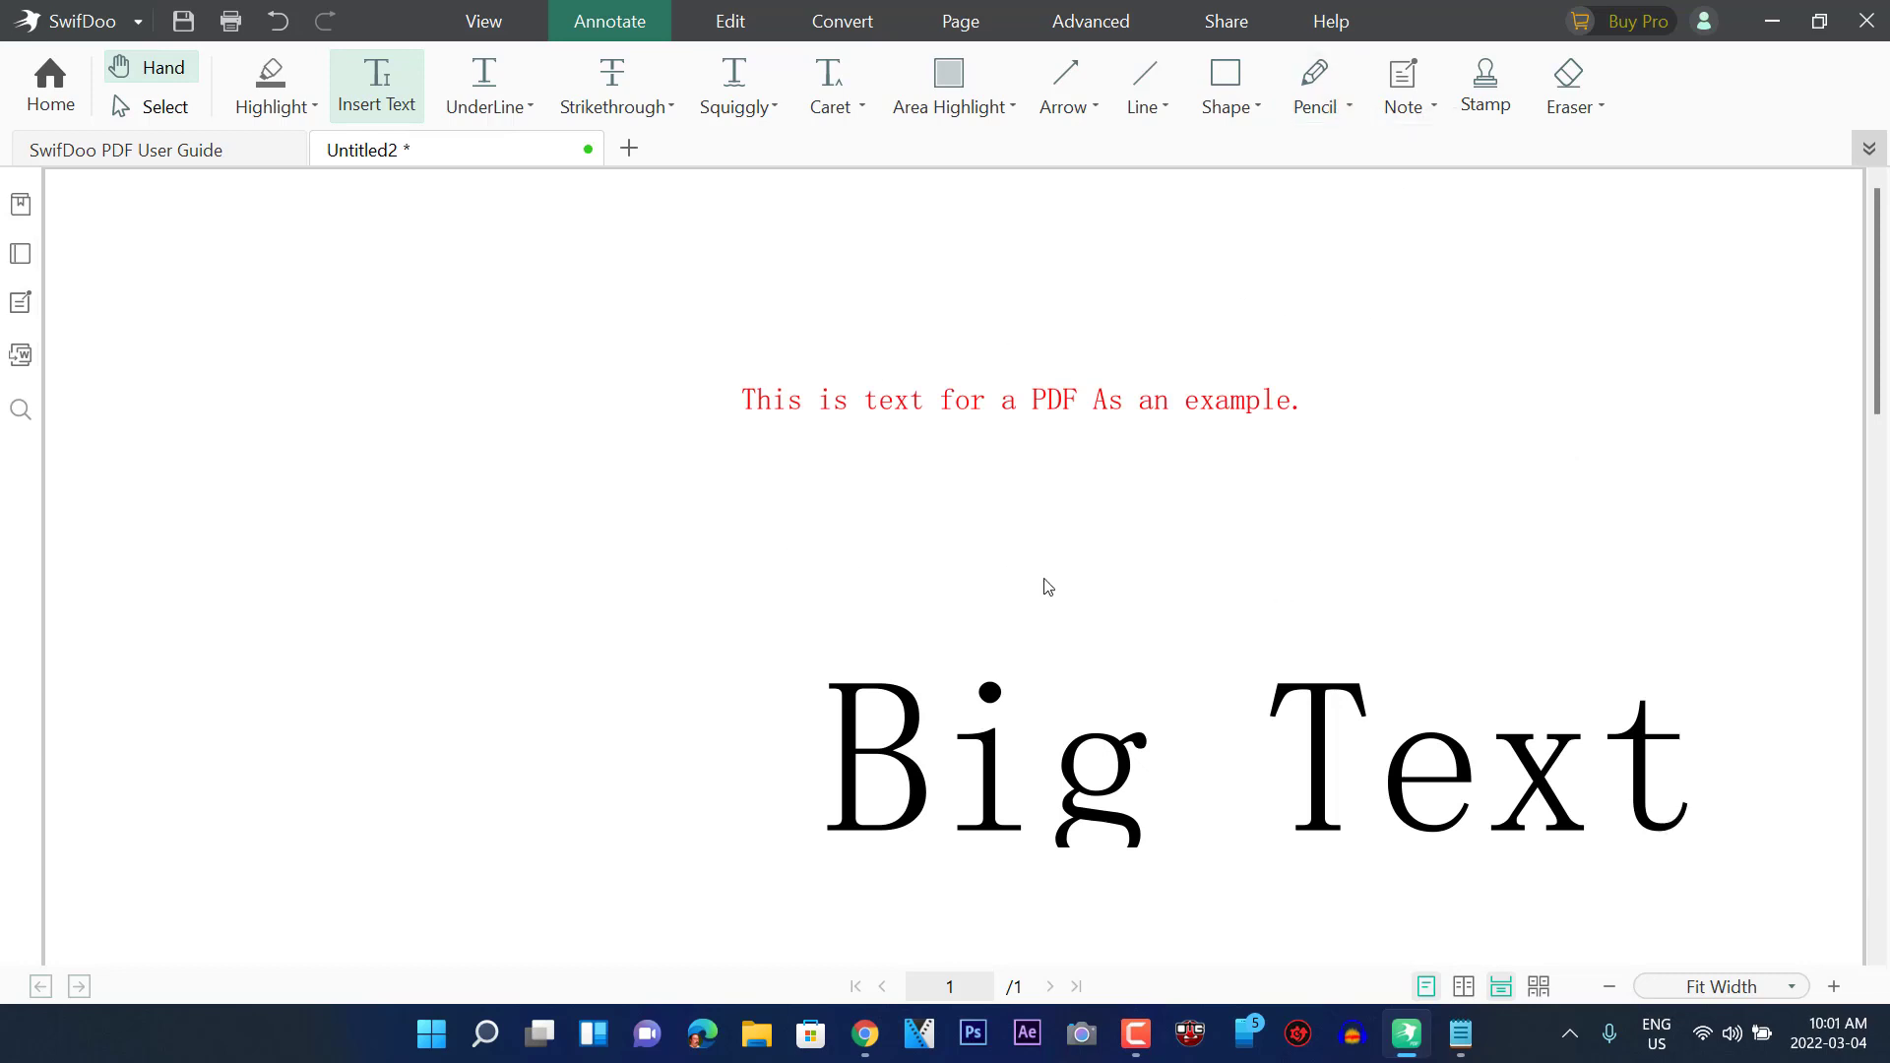
Draw thin red freehand scribbles across the page and over both texts with the Pencil tool
{"action": "left_click", "coordinate": [1314, 80]}
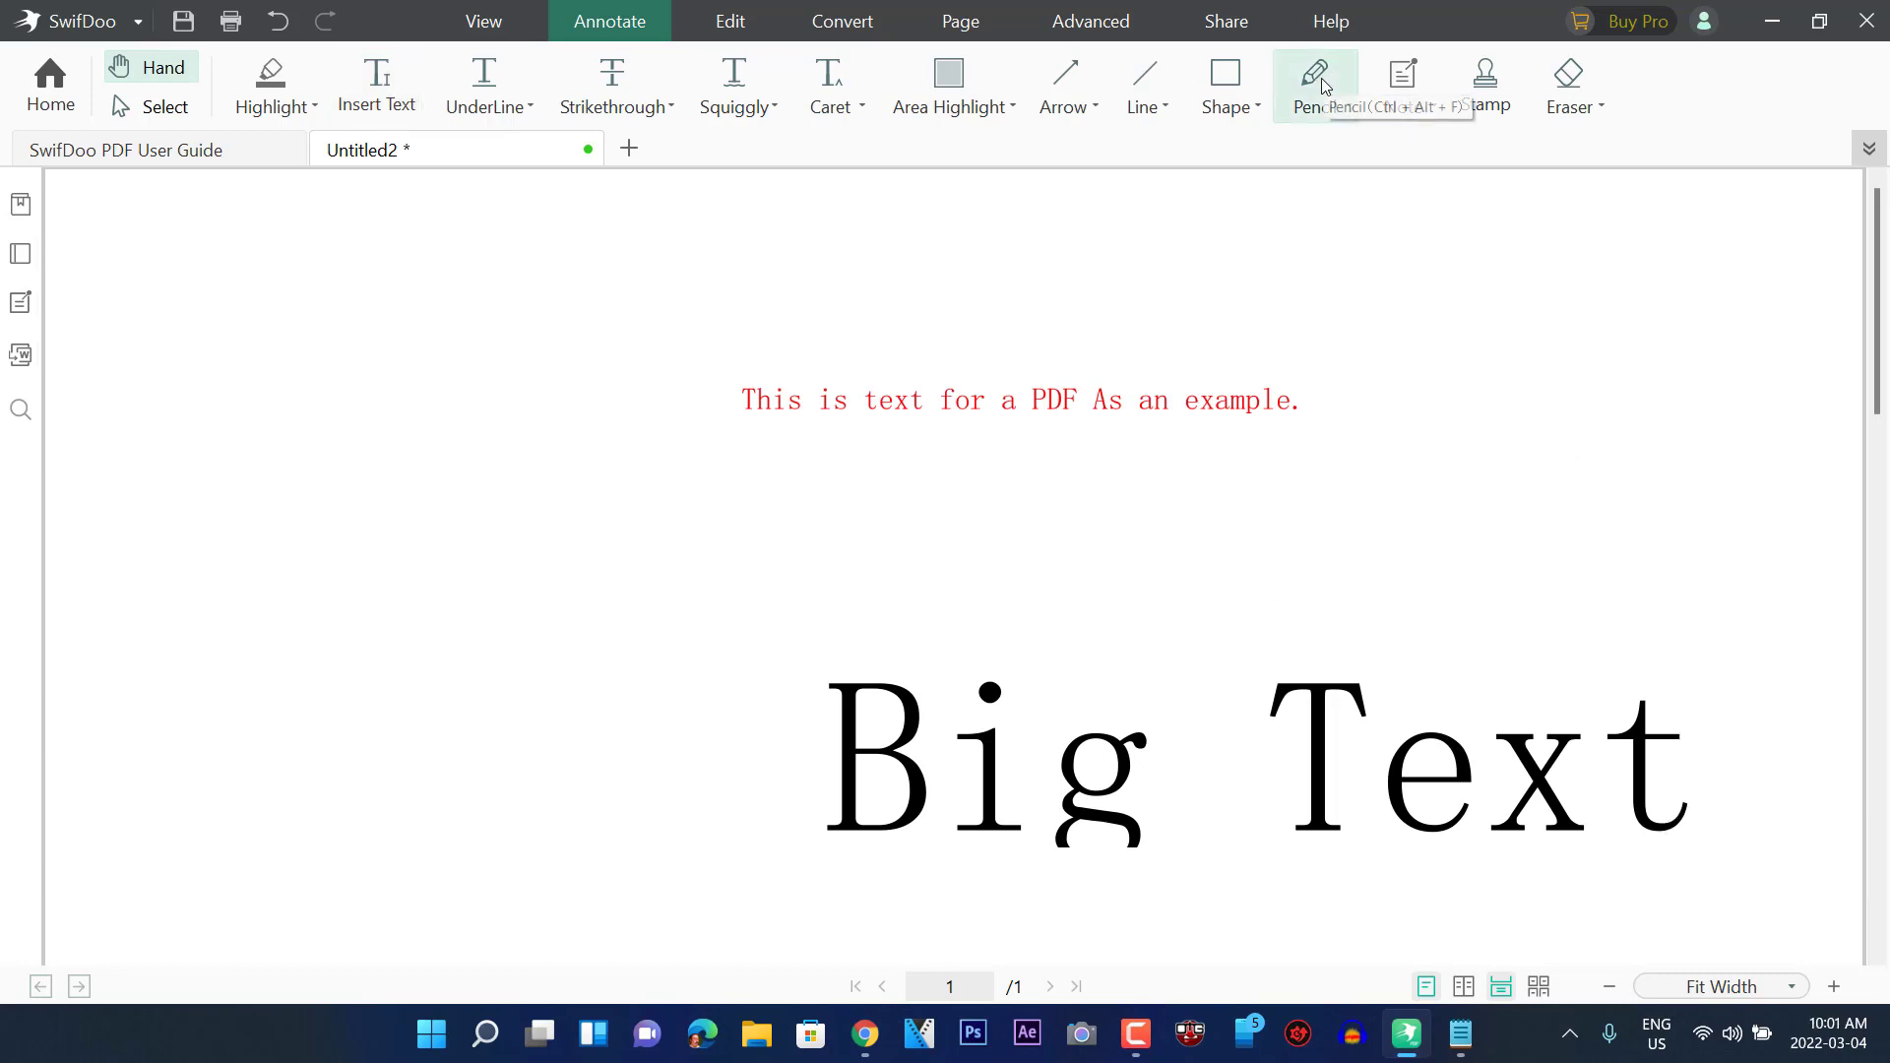
{"action": "mouse_move", "coordinate": [345, 460]}
{"action": "left_mouse_down"}
{"action": "mouse_move", "coordinate": [602, 582]}
{"action": "mouse_move", "coordinate": [236, 611]}
{"action": "mouse_move", "coordinate": [447, 801]}
{"action": "mouse_move", "coordinate": [388, 473]}
{"action": "mouse_move", "coordinate": [825, 511]}
{"action": "mouse_move", "coordinate": [641, 603]}
{"action": "mouse_move", "coordinate": [253, 528]}
{"action": "mouse_move", "coordinate": [696, 645]}
{"action": "mouse_move", "coordinate": [1289, 666]}
{"action": "mouse_move", "coordinate": [1237, 220]}
{"action": "mouse_move", "coordinate": [764, 561]}
{"action": "mouse_move", "coordinate": [551, 542]}
{"action": "left_mouse_up"}
{"action": "mouse_move", "coordinate": [891, 455]}
{"action": "left_mouse_down"}
{"action": "mouse_move", "coordinate": [1528, 595]}
{"action": "mouse_move", "coordinate": [1815, 542]}
{"action": "left_mouse_up"}
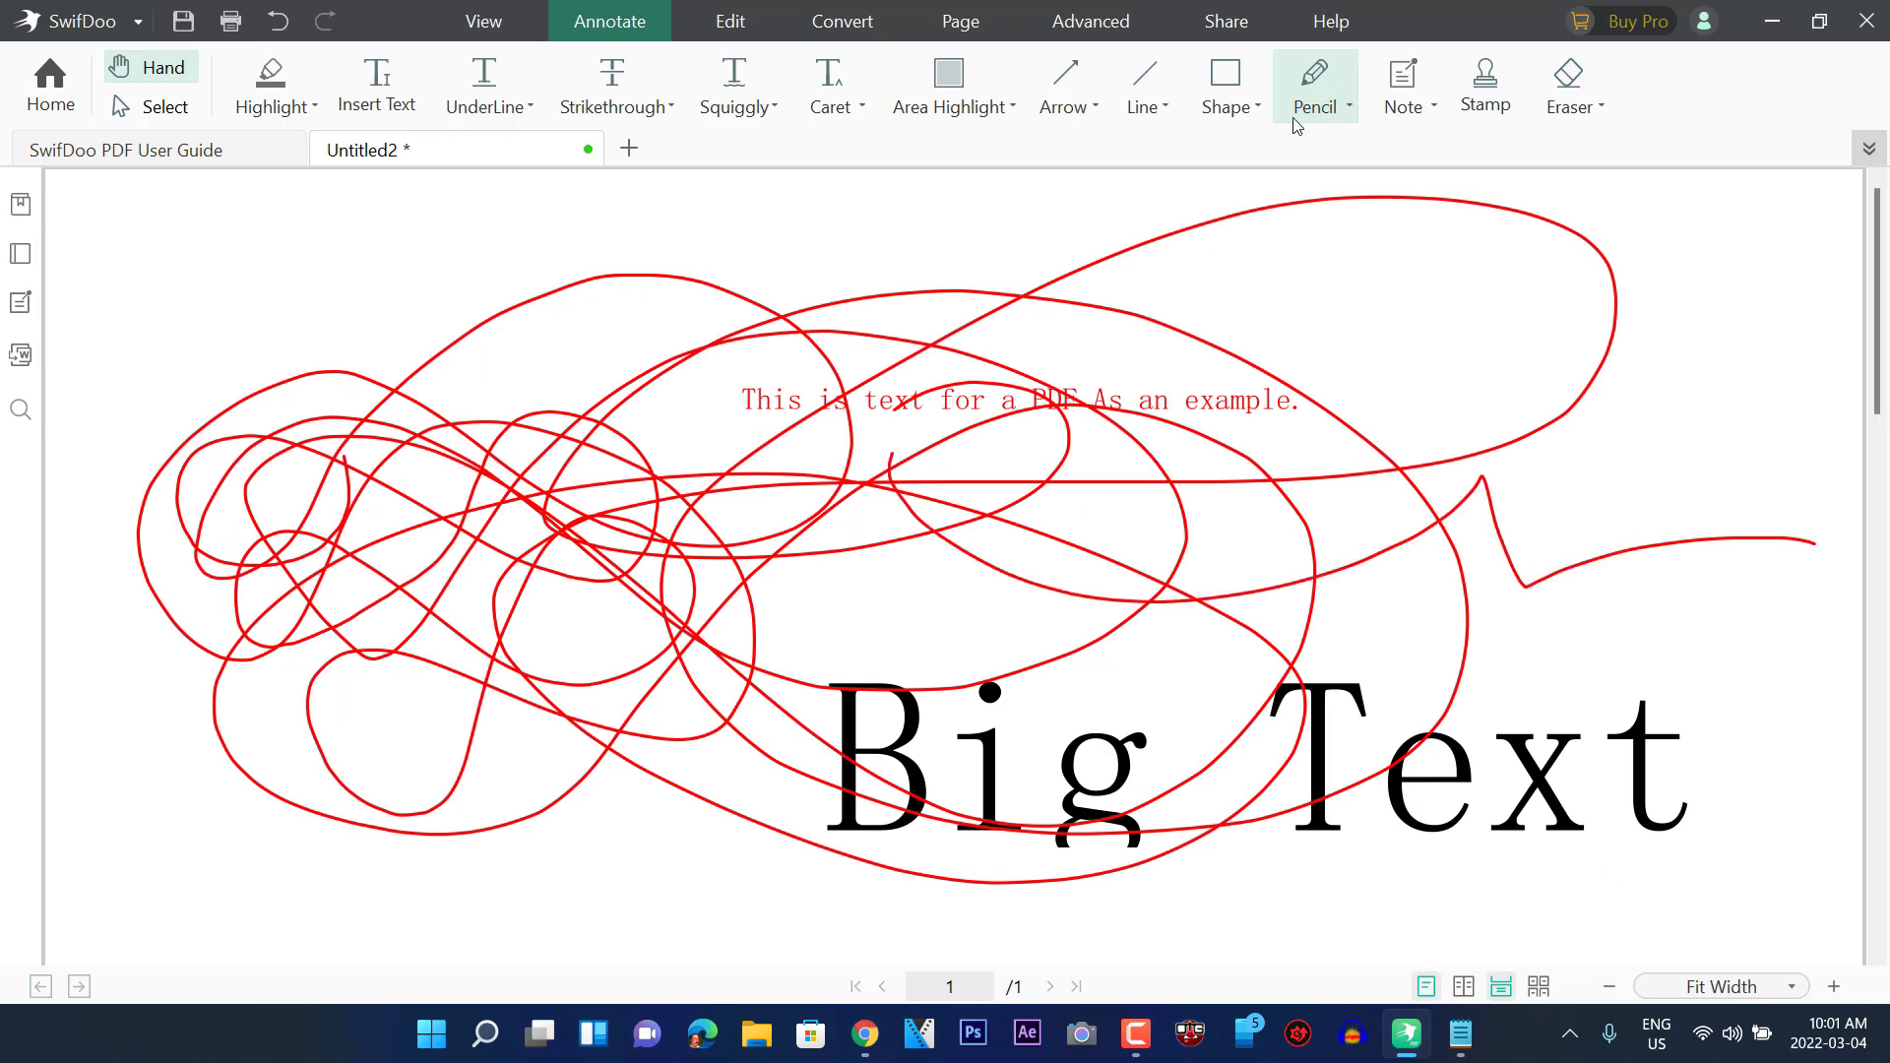
Draw a red rectangle near the page's upper-left corner and view the shape options, keeping the Rectangle type
{"action": "left_click", "coordinate": [1225, 82]}
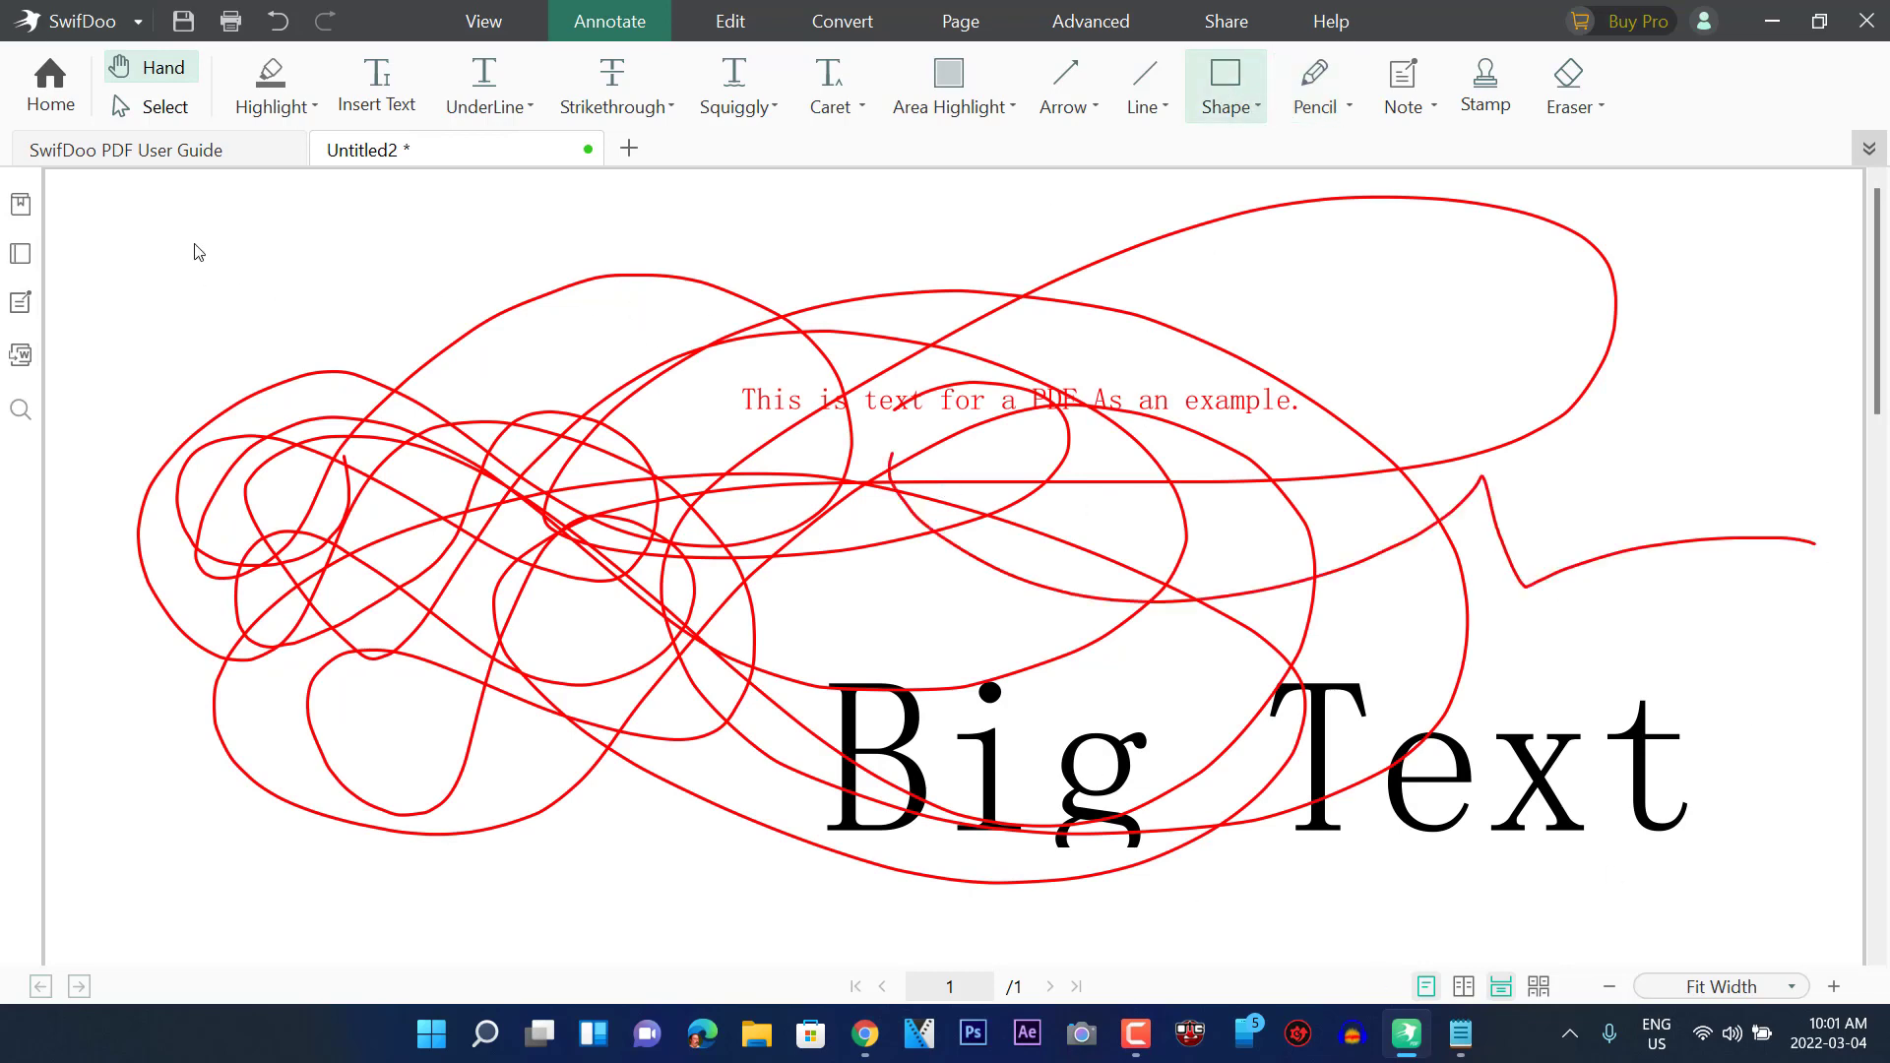
{"action": "left_click_drag", "start_coordinate": [145, 234], "coordinate": [660, 370]}
{"action": "left_click", "coordinate": [1259, 110]}
{"action": "mouse_move", "coordinate": [1294, 530]}
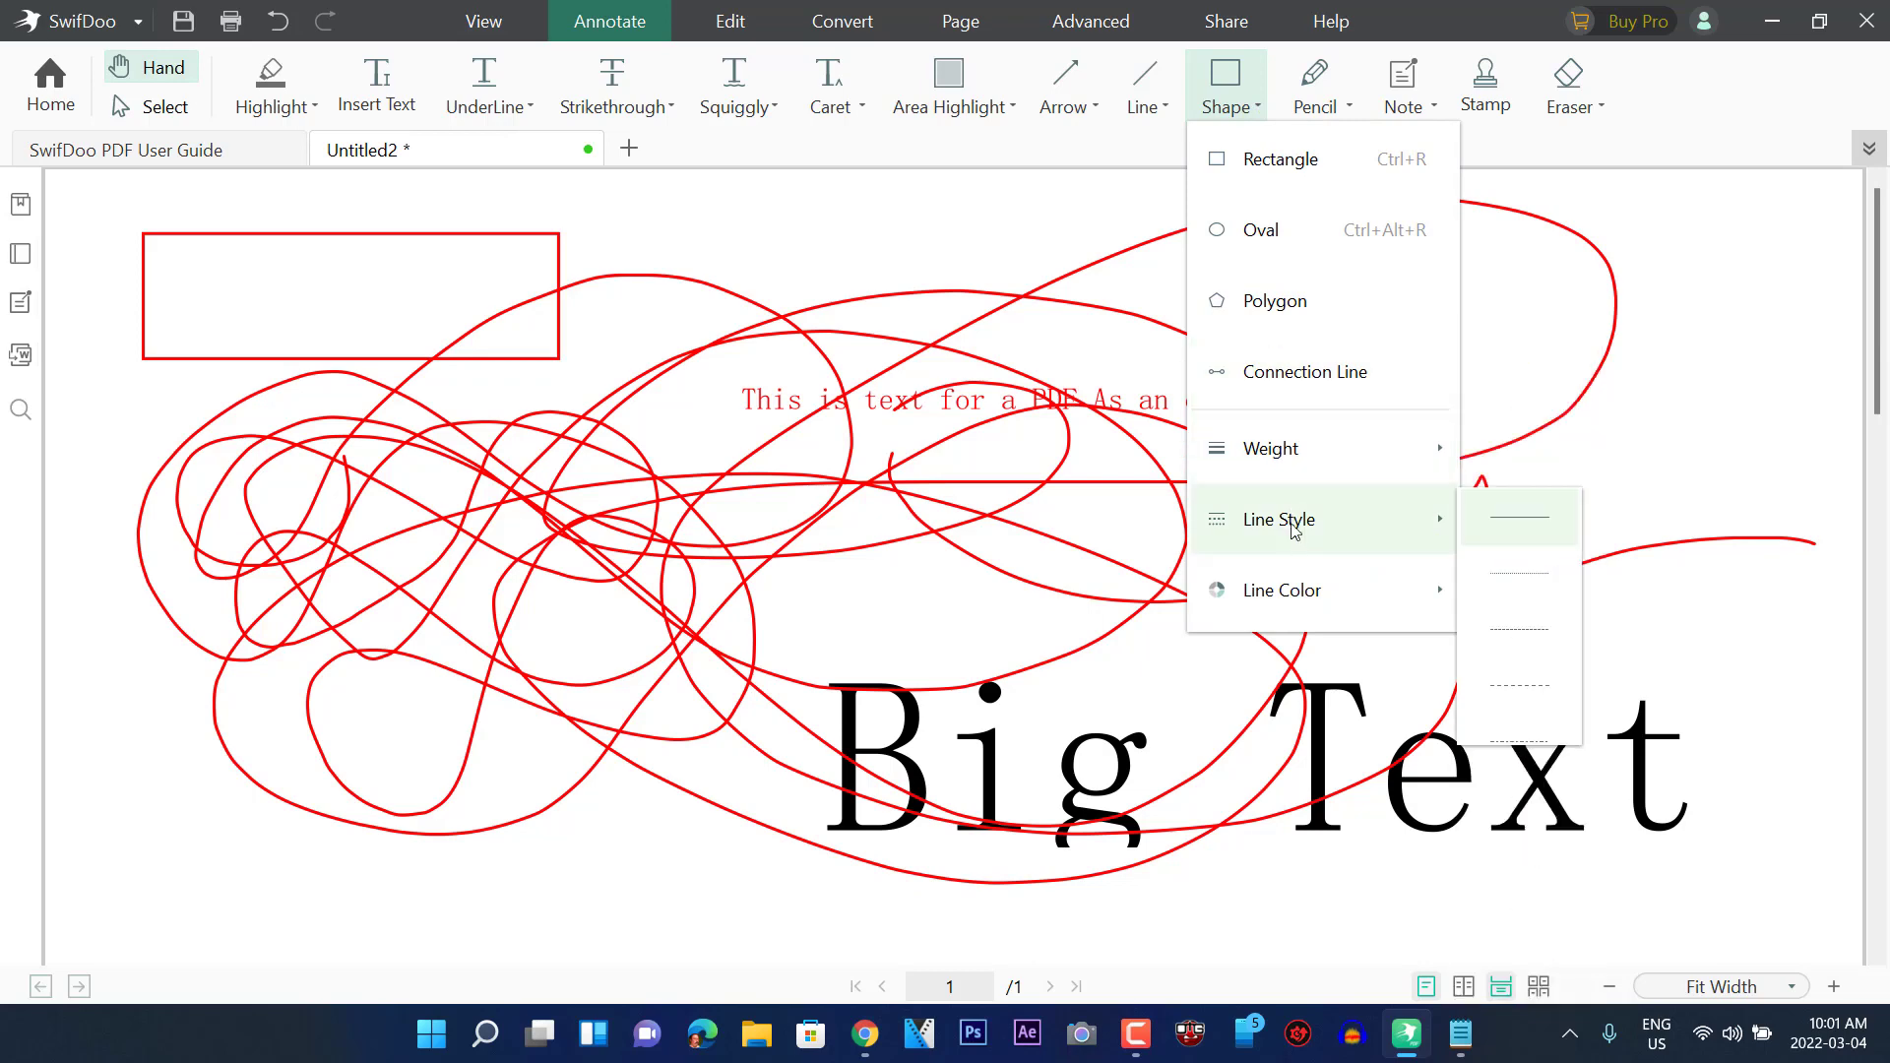
{"action": "left_click", "coordinate": [1290, 167]}
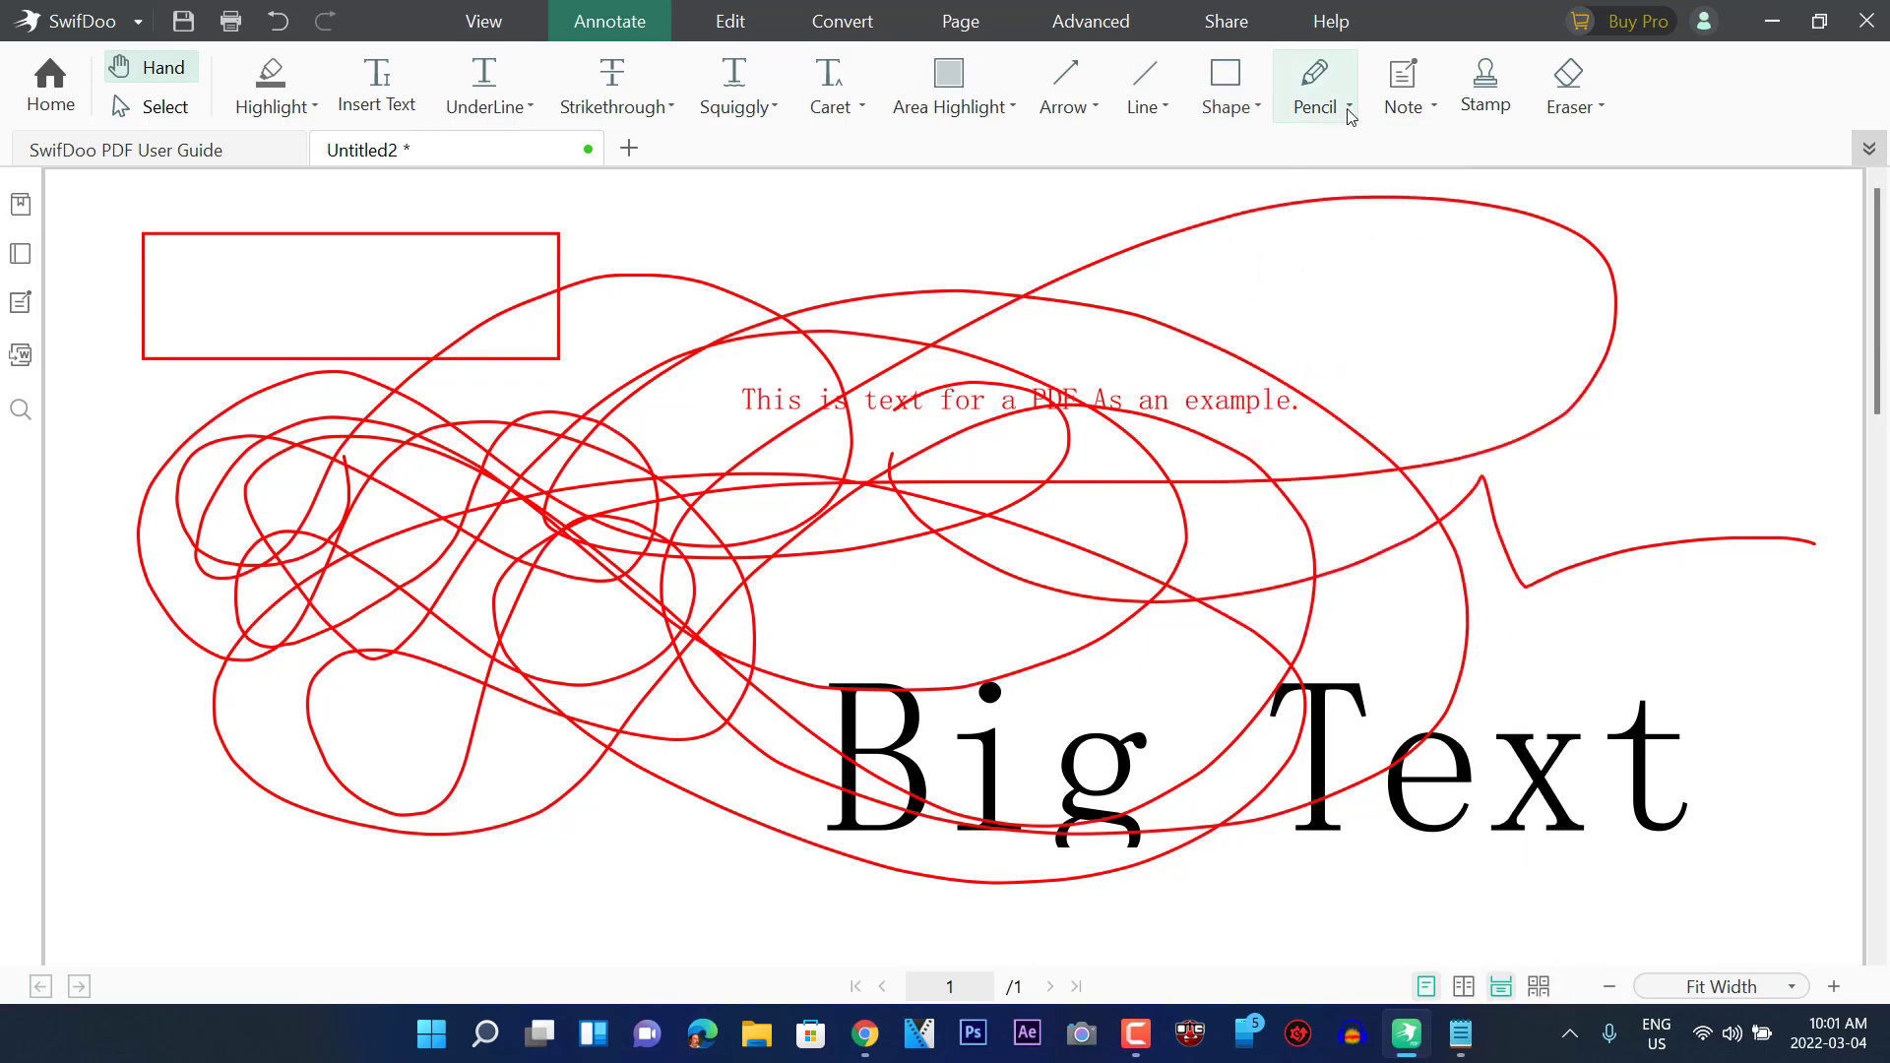
Set the pencil weight to 10 pt and draw a thick looping red stroke over the page
{"action": "left_click", "coordinate": [1350, 110]}
{"action": "mouse_move", "coordinate": [1375, 178]}
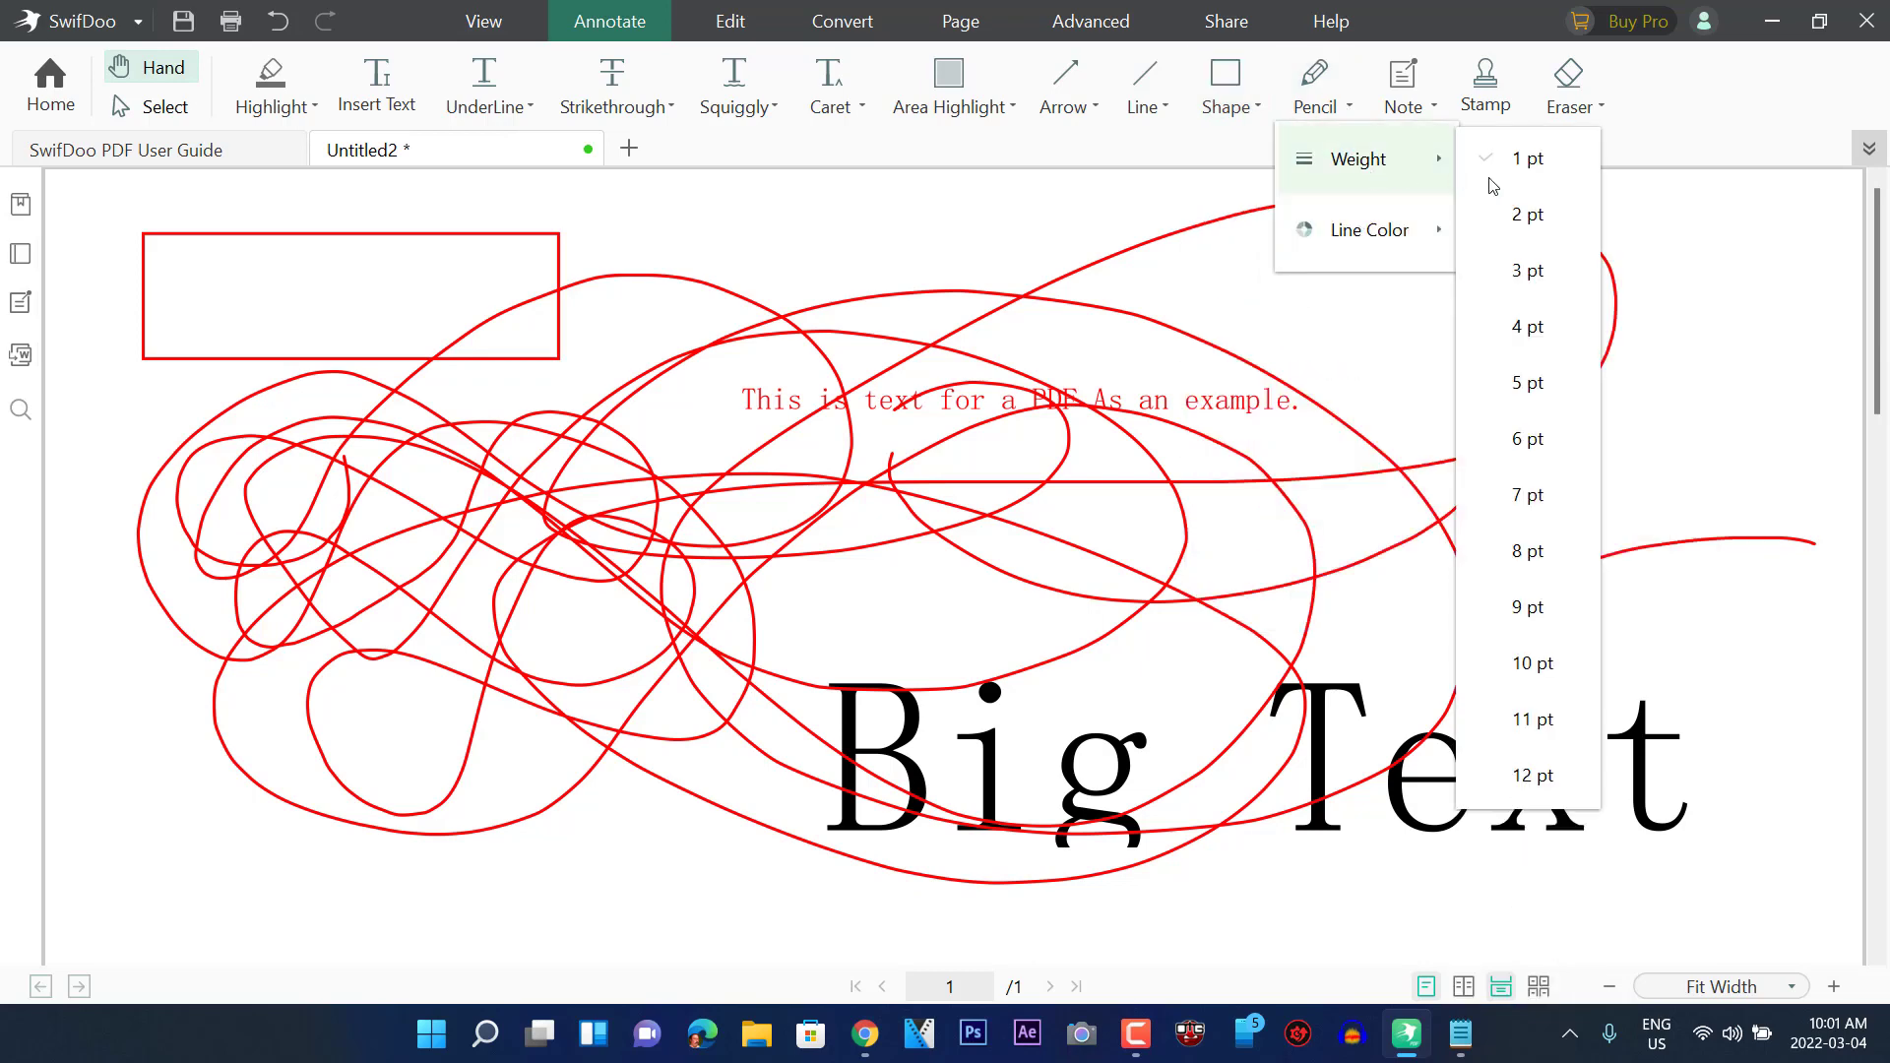
{"action": "left_click", "coordinate": [1526, 663]}
{"action": "mouse_move", "coordinate": [431, 556]}
{"action": "left_mouse_down"}
{"action": "mouse_move", "coordinate": [1211, 498]}
{"action": "mouse_move", "coordinate": [1491, 293]}
{"action": "mouse_move", "coordinate": [1280, 552]}
{"action": "mouse_move", "coordinate": [1168, 844]}
{"action": "mouse_move", "coordinate": [633, 777]}
{"action": "mouse_move", "coordinate": [1009, 241]}
{"action": "mouse_move", "coordinate": [847, 340]}
{"action": "left_mouse_up"}
Place a tan sticky note at the left edge of the scribbles and enter "Notes" as its text
{"action": "left_click", "coordinate": [1438, 111]}
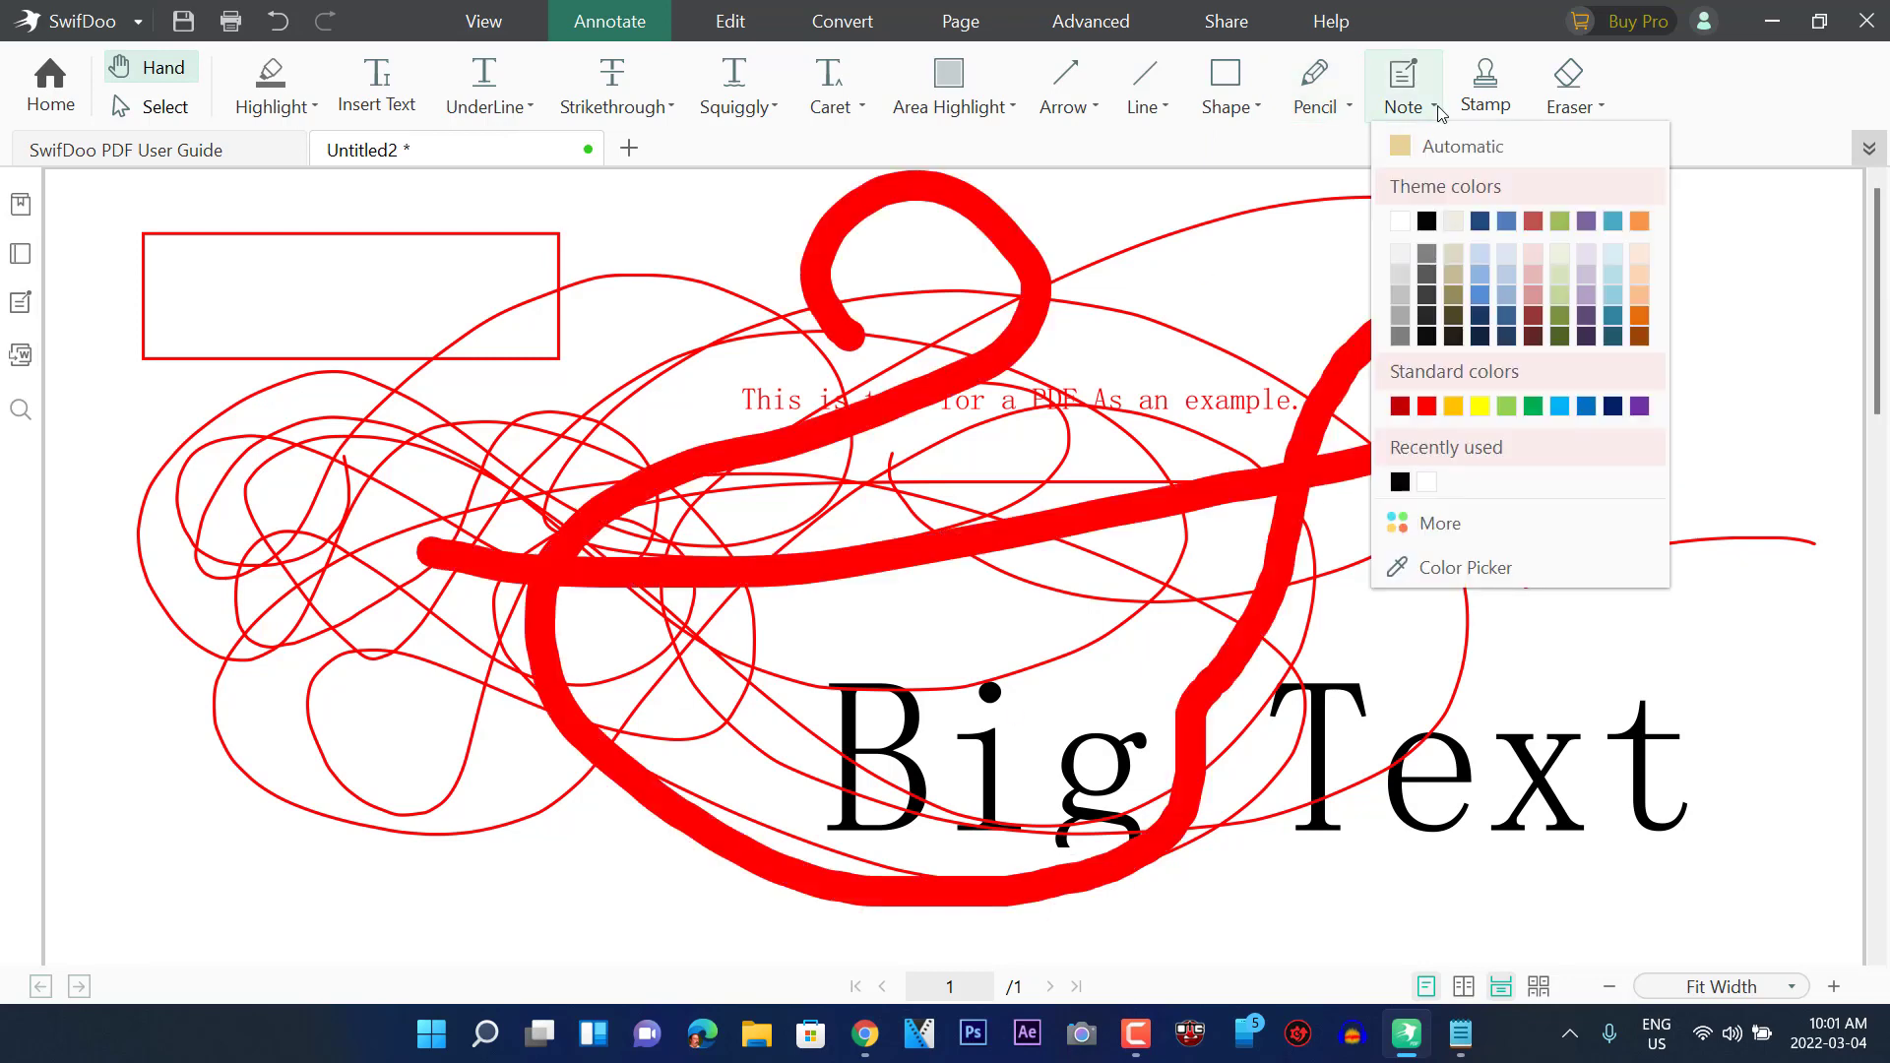
{"action": "left_click", "coordinate": [1461, 289]}
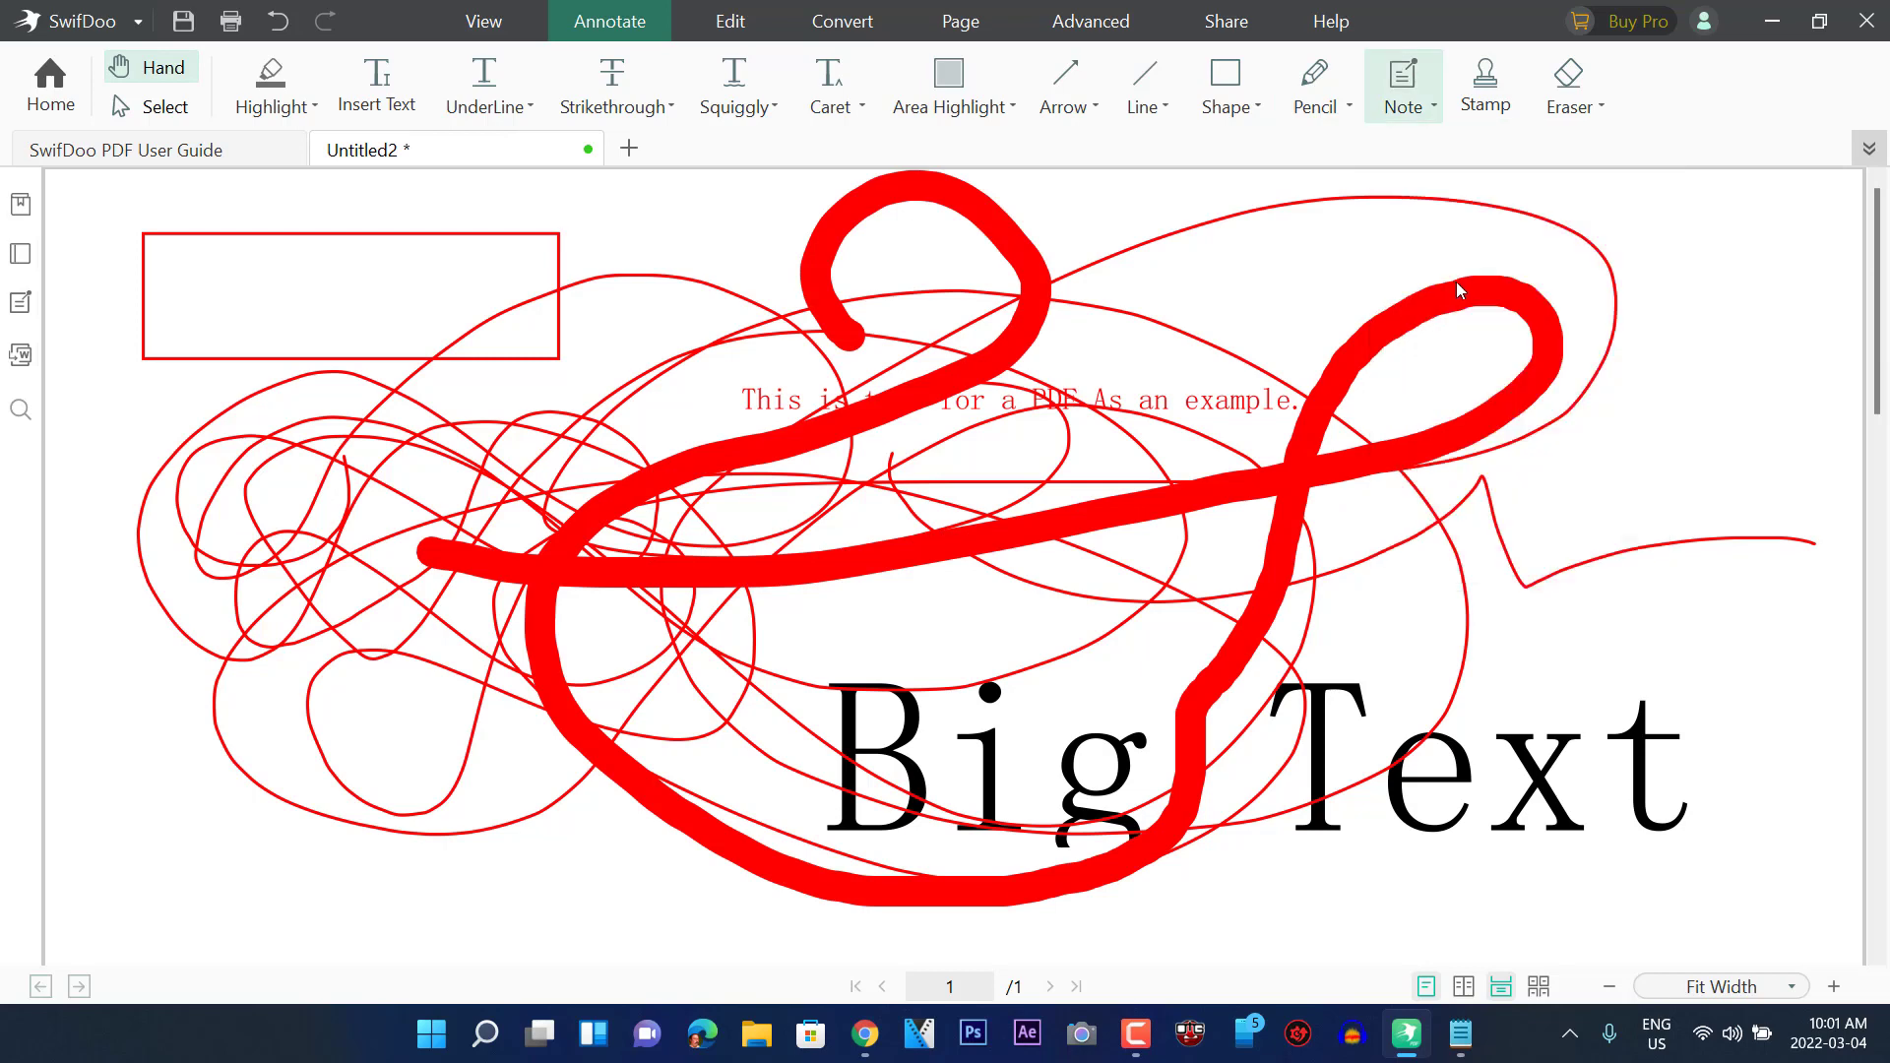
{"action": "left_click", "coordinate": [155, 592]}
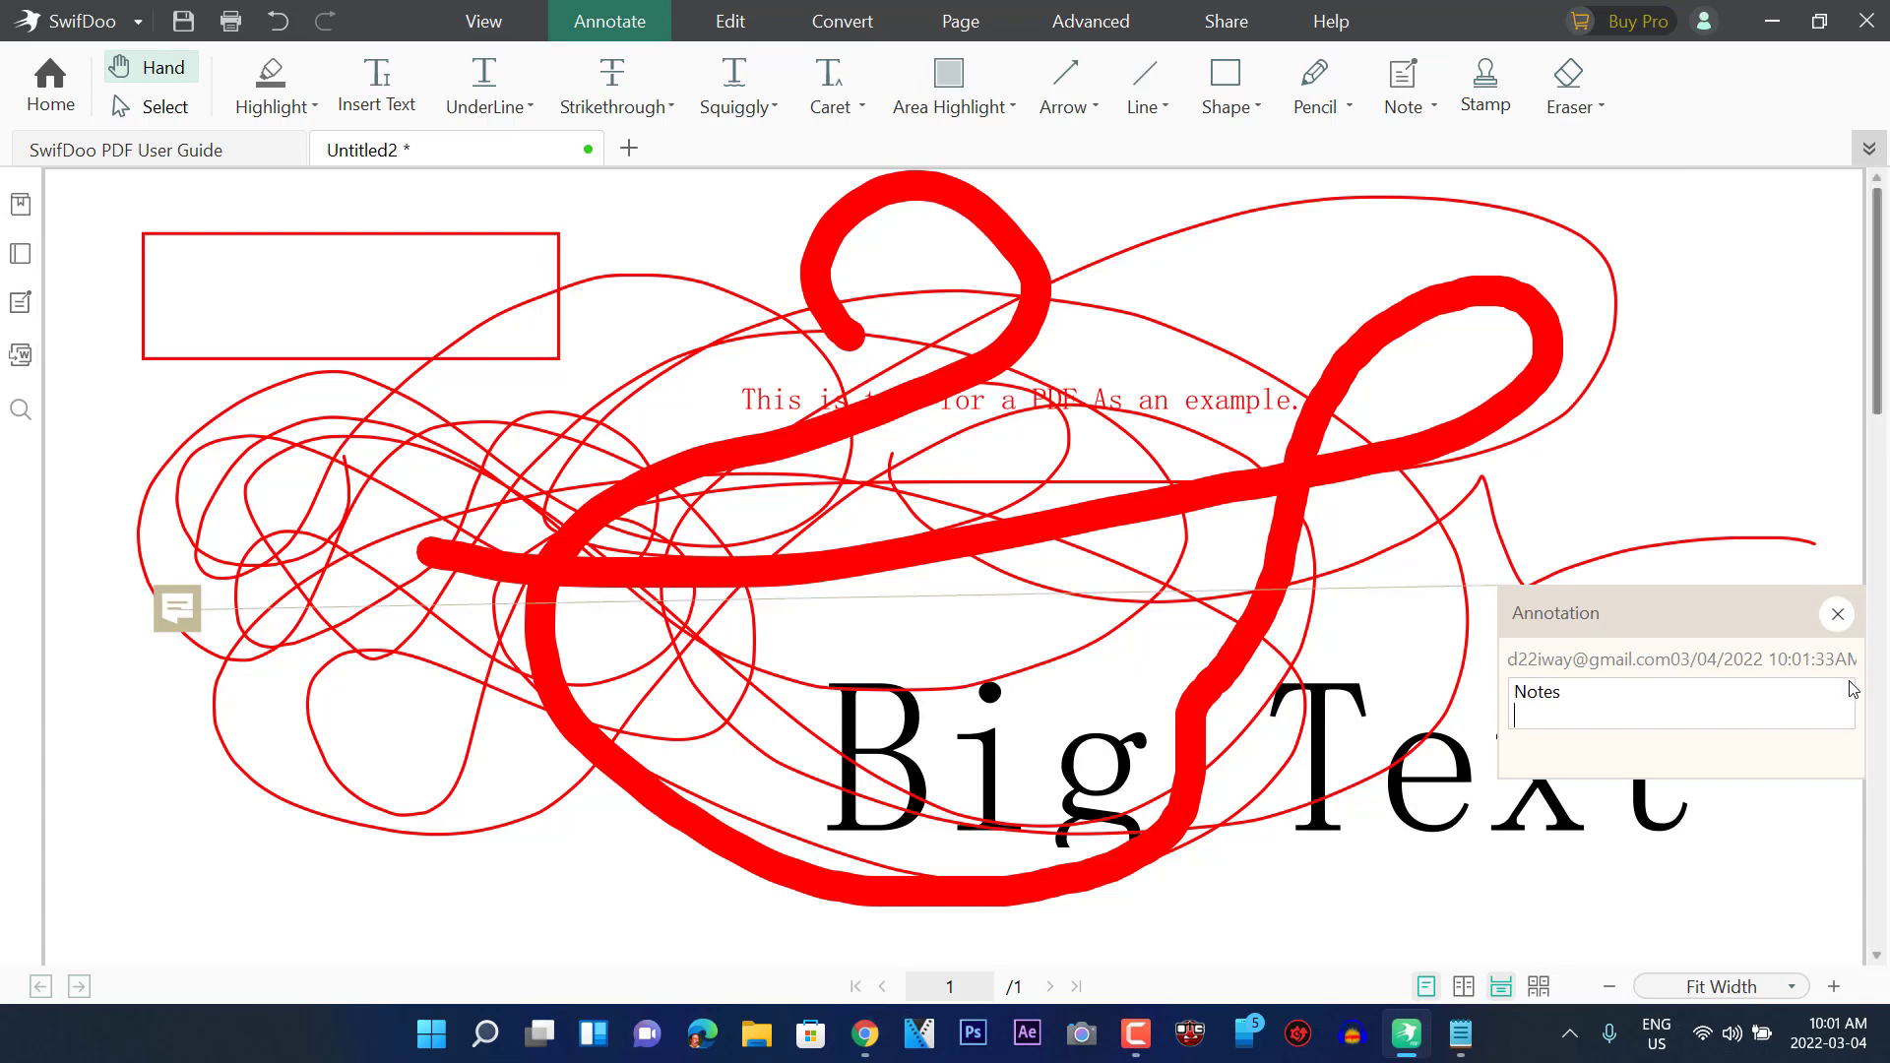
Move the note's pop-up to the page's upper-right corner and close the open annotation pop-ups
{"action": "left_click", "coordinate": [1710, 619]}
{"action": "left_click_drag", "start_coordinate": [1710, 620], "coordinate": [1717, 216]}
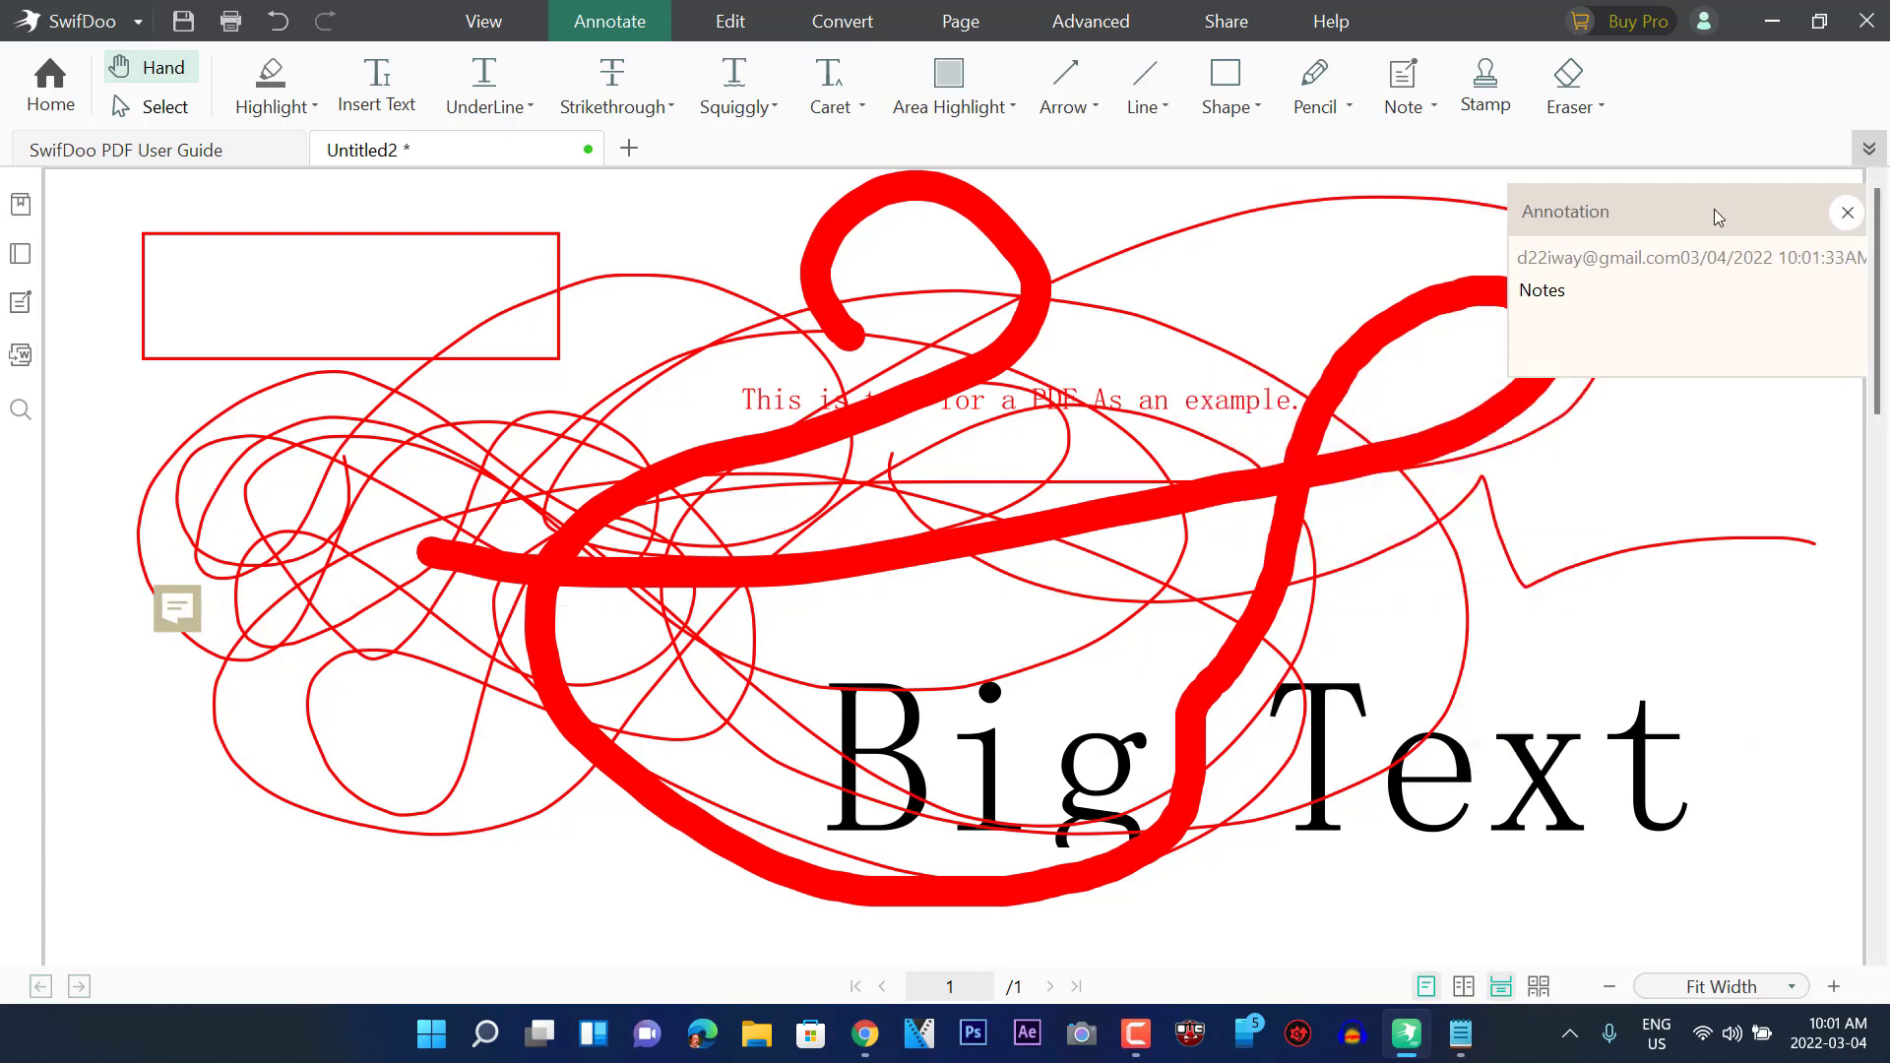
{"action": "left_click", "coordinate": [175, 613]}
{"action": "left_click", "coordinate": [1847, 213]}
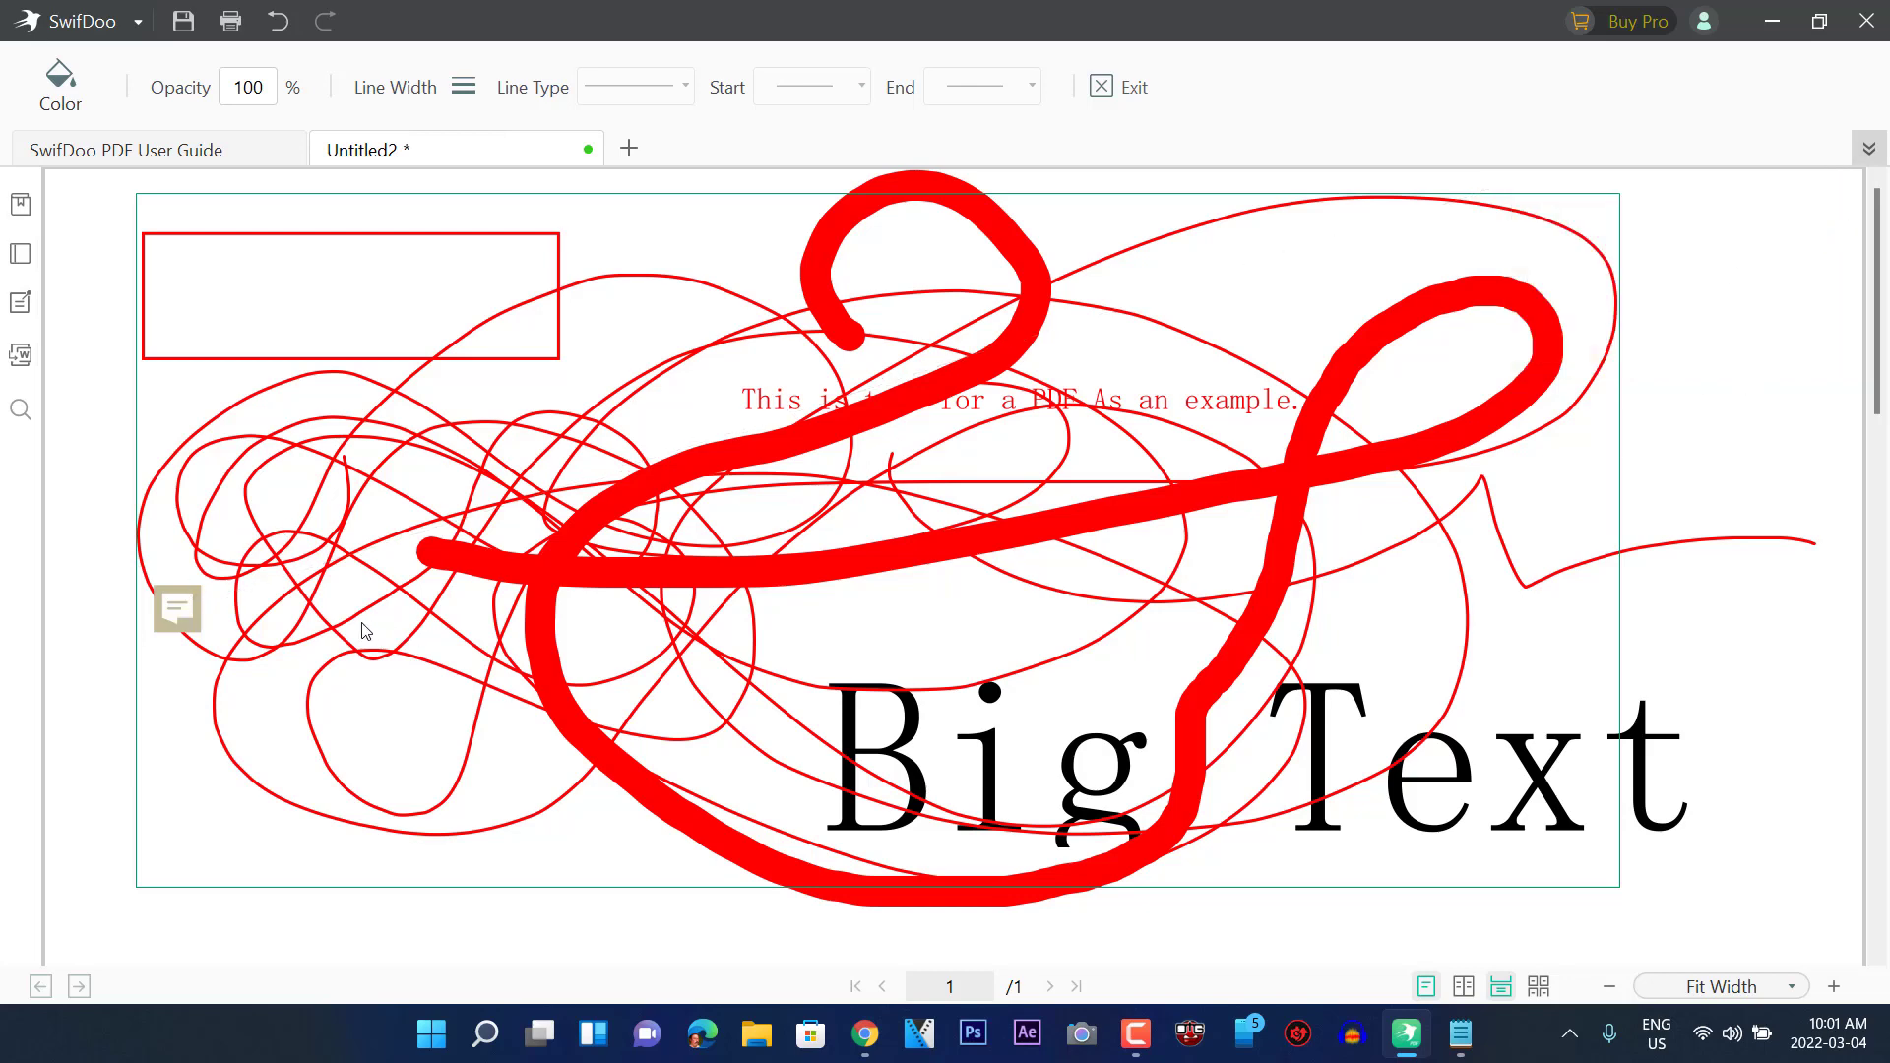
{"action": "left_click", "coordinate": [174, 610]}
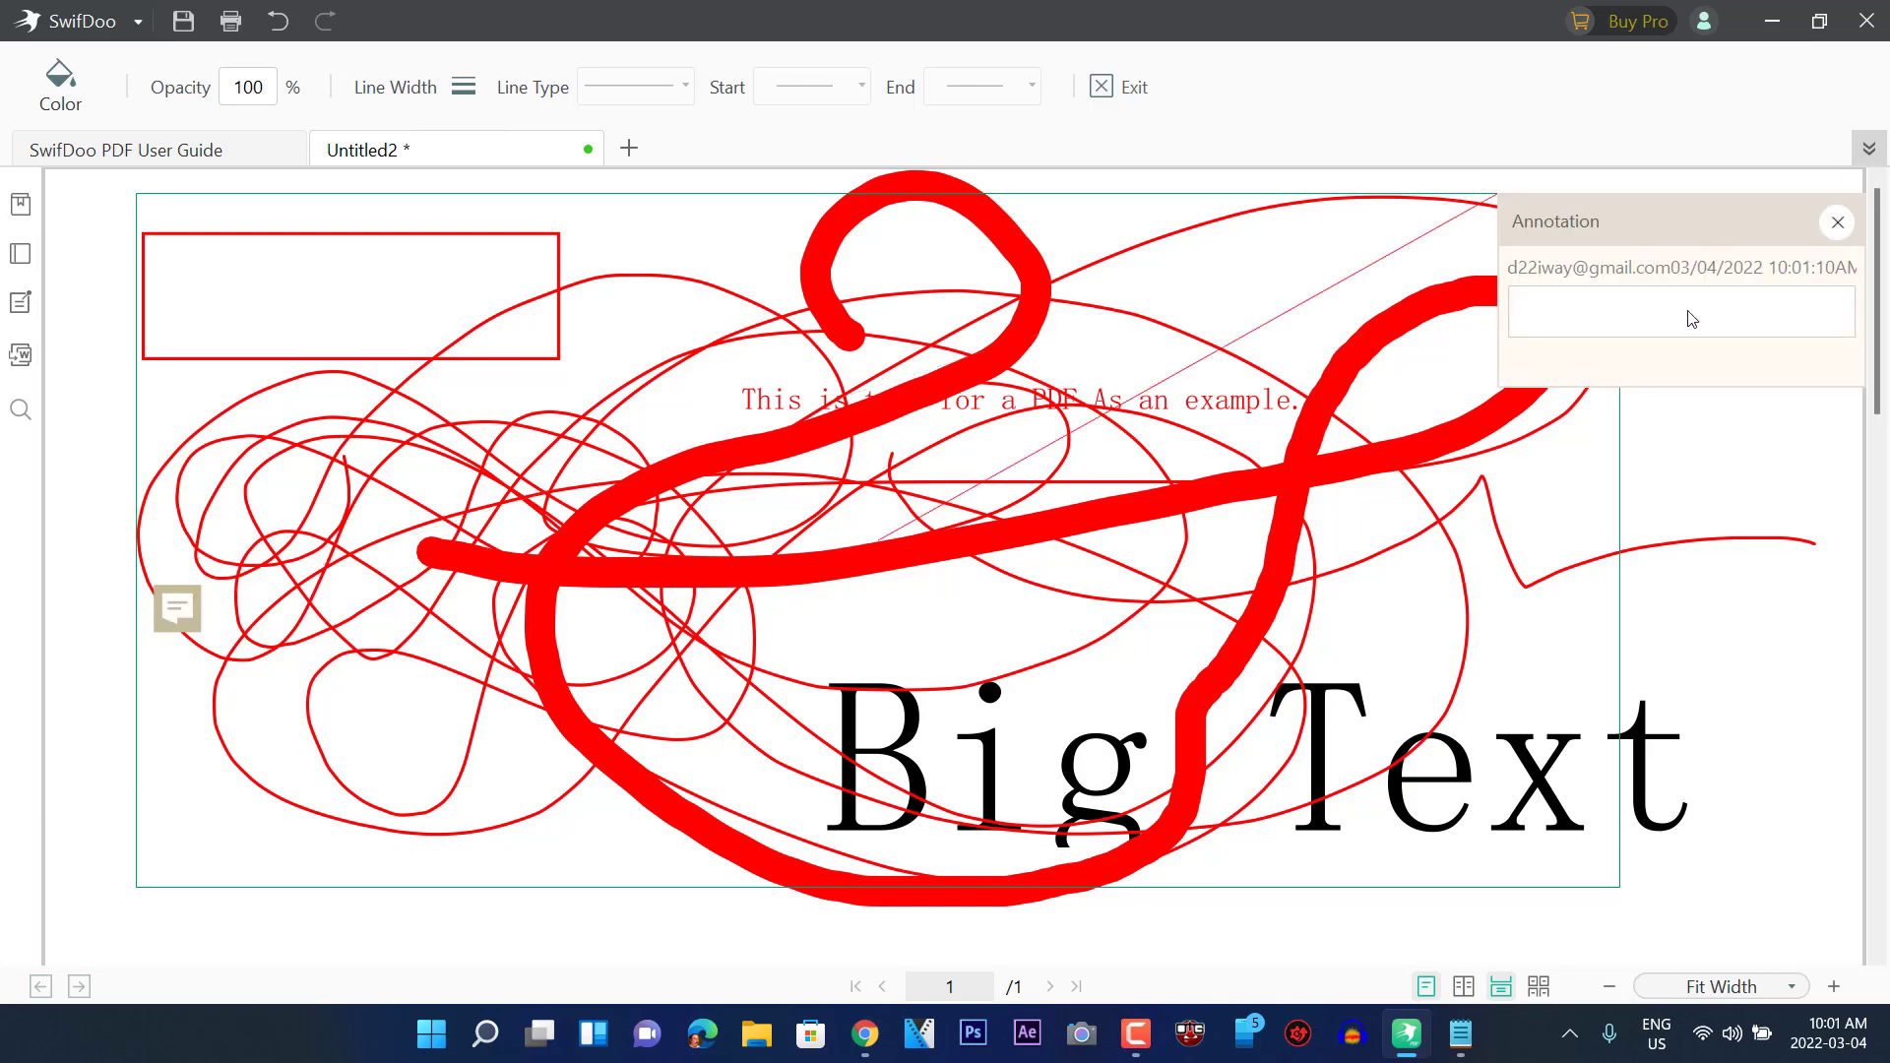
{"action": "left_click", "coordinate": [1835, 224]}
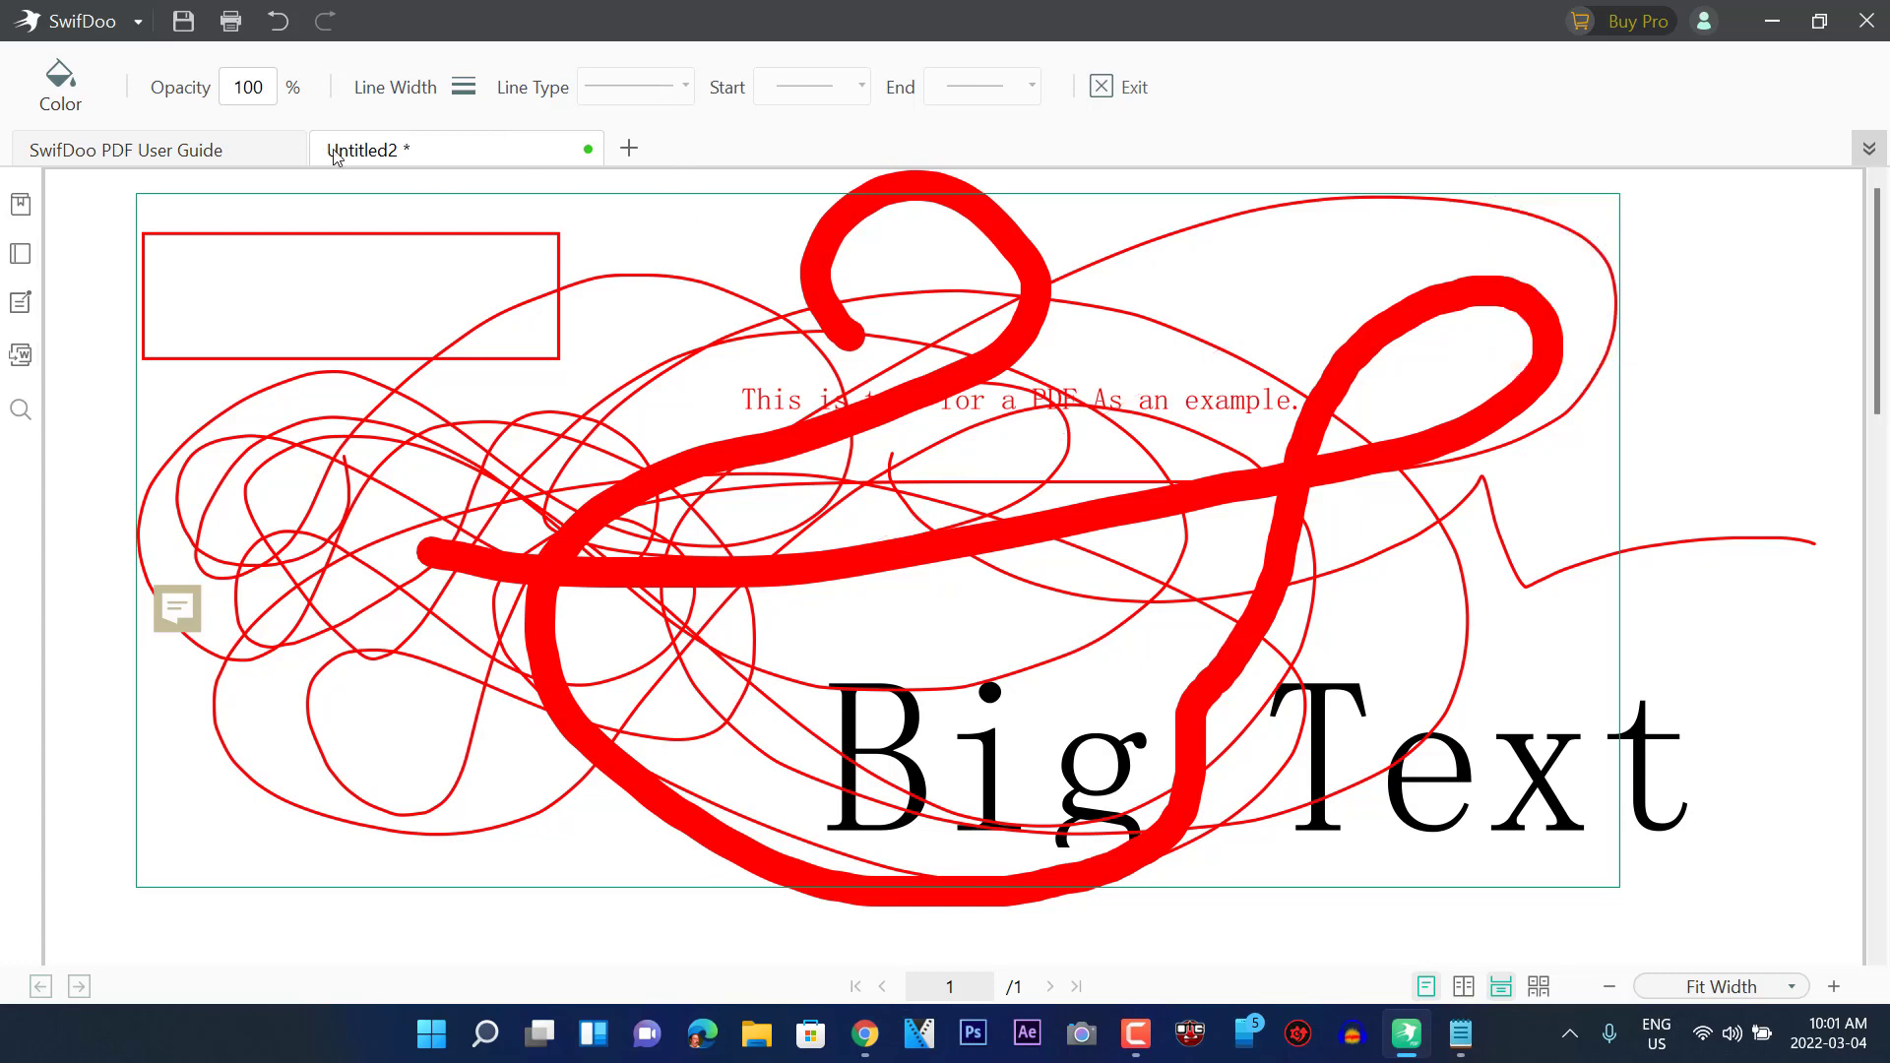
Show the document's bookmarks and deselect the pencil scribble
{"action": "left_click", "coordinate": [21, 209]}
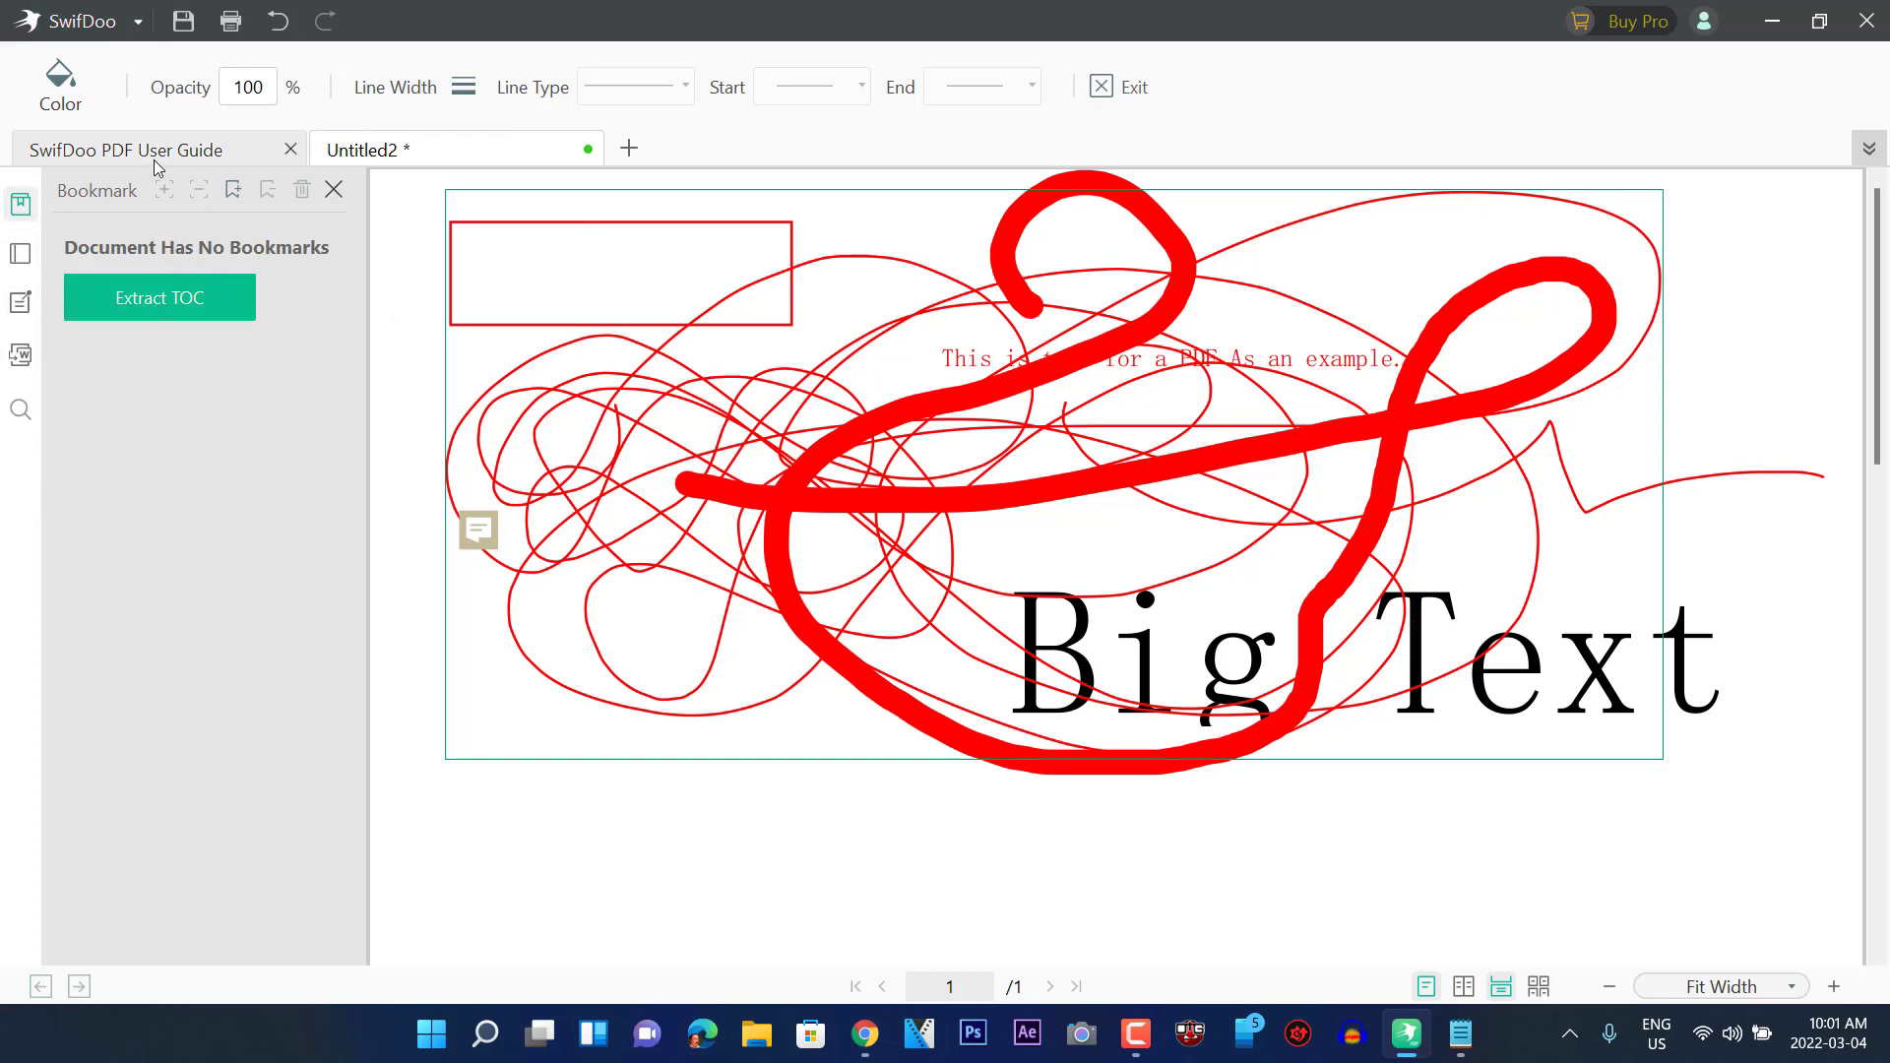
{"action": "key", "text": "Escape"}
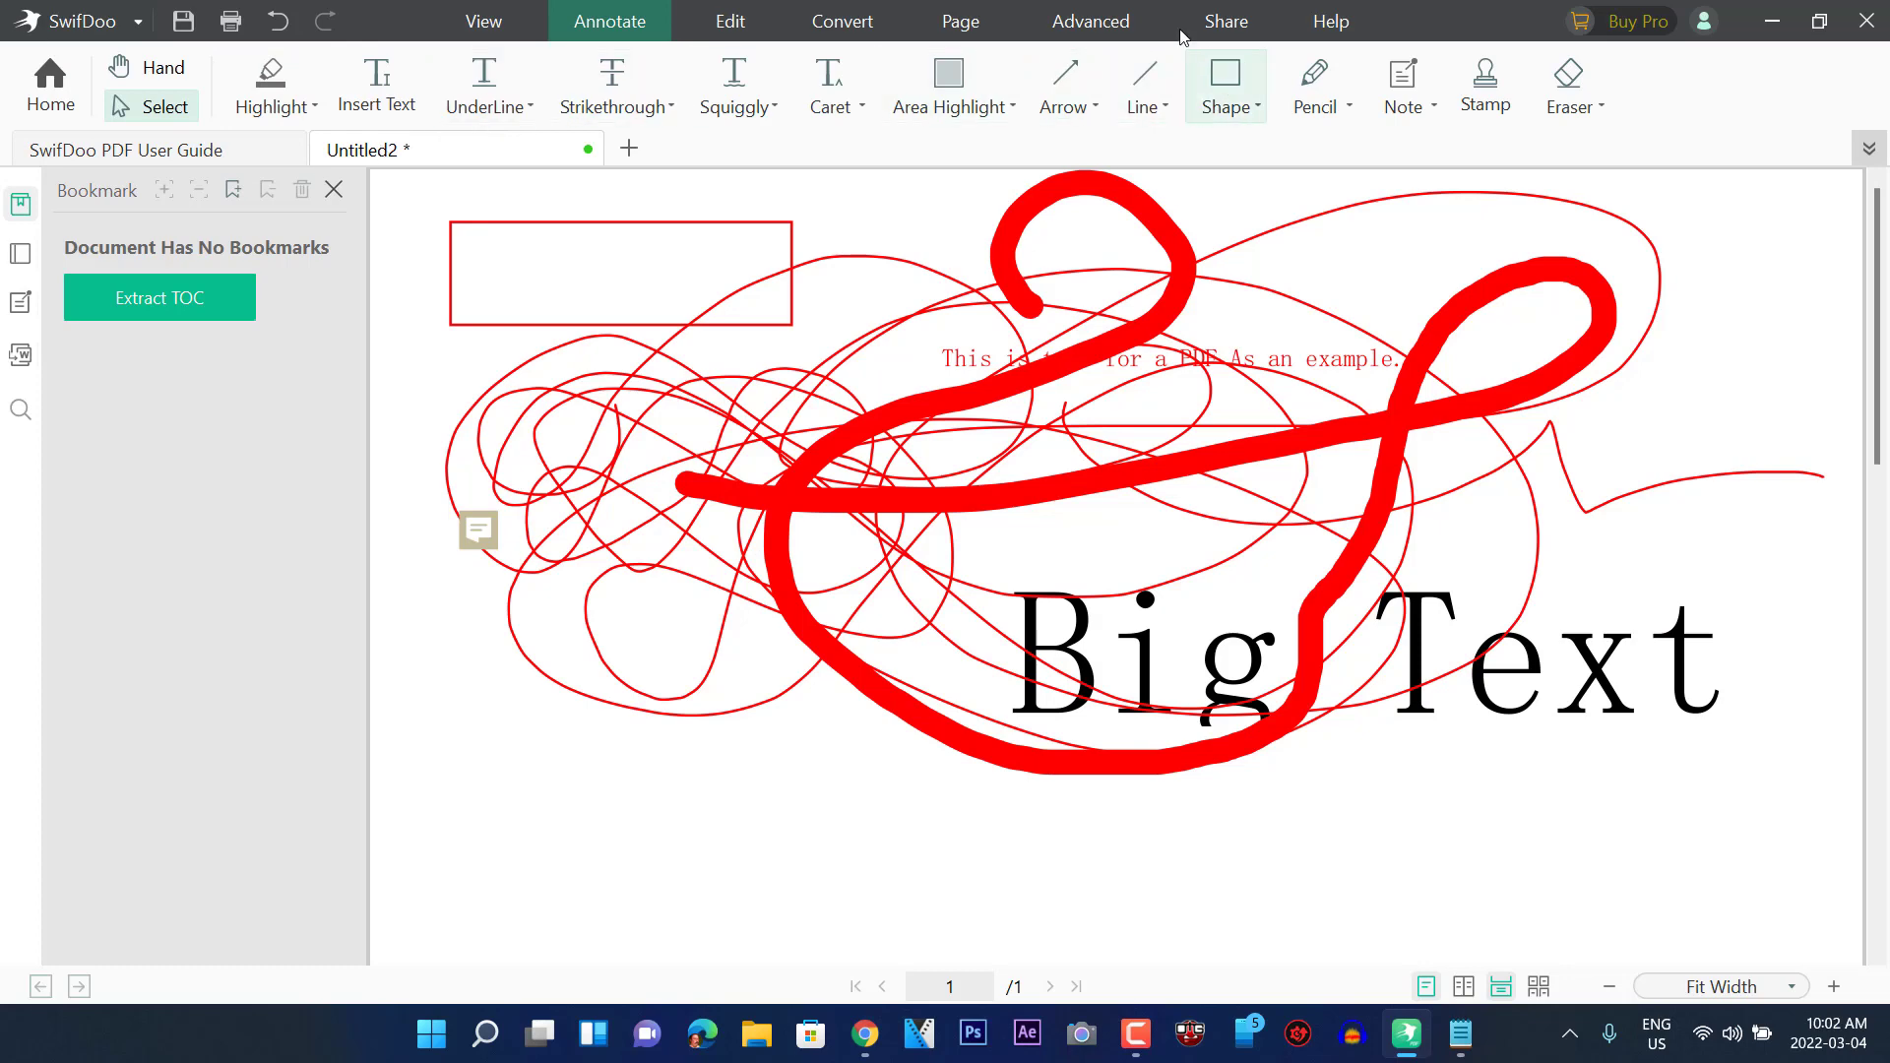
Stamp the page with Approved below the scribbles on the left and Confidential below the "Big Text" line on the right
{"action": "left_click", "coordinate": [1485, 93]}
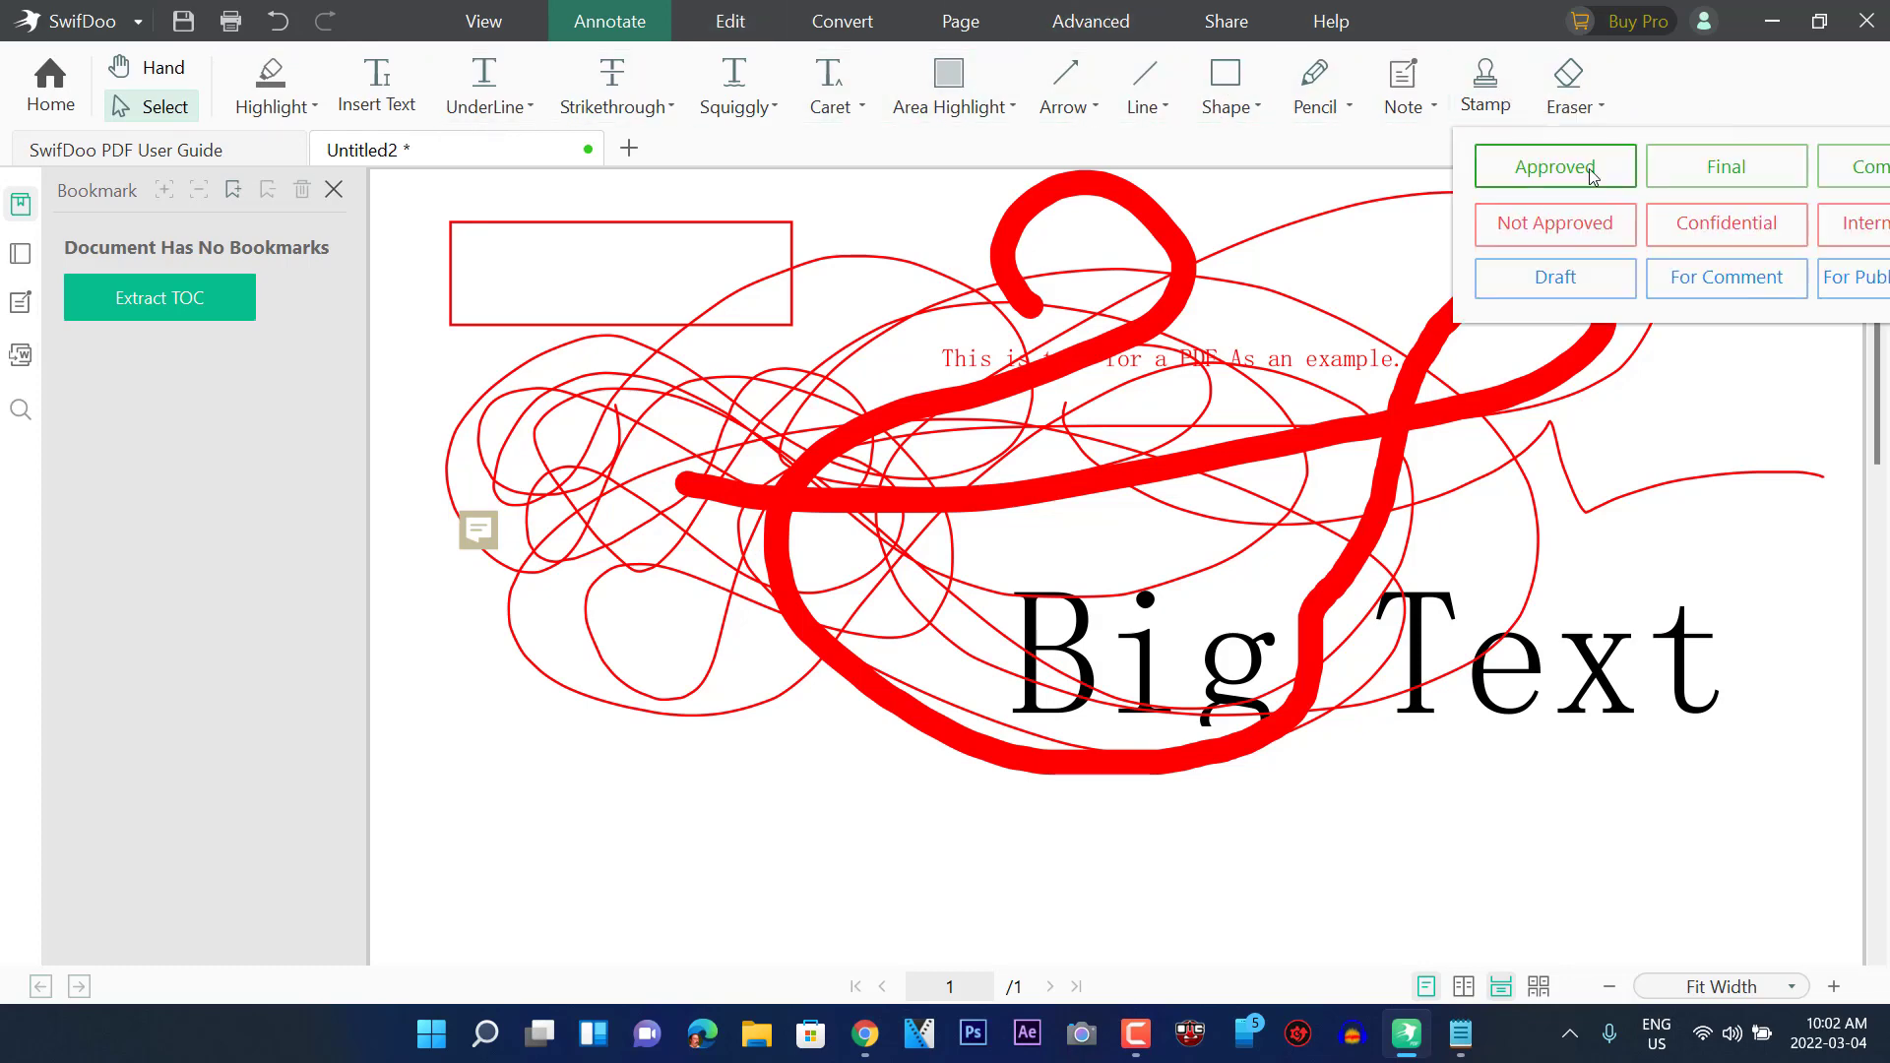
{"action": "left_click", "coordinate": [1556, 167]}
{"action": "left_click", "coordinate": [506, 755]}
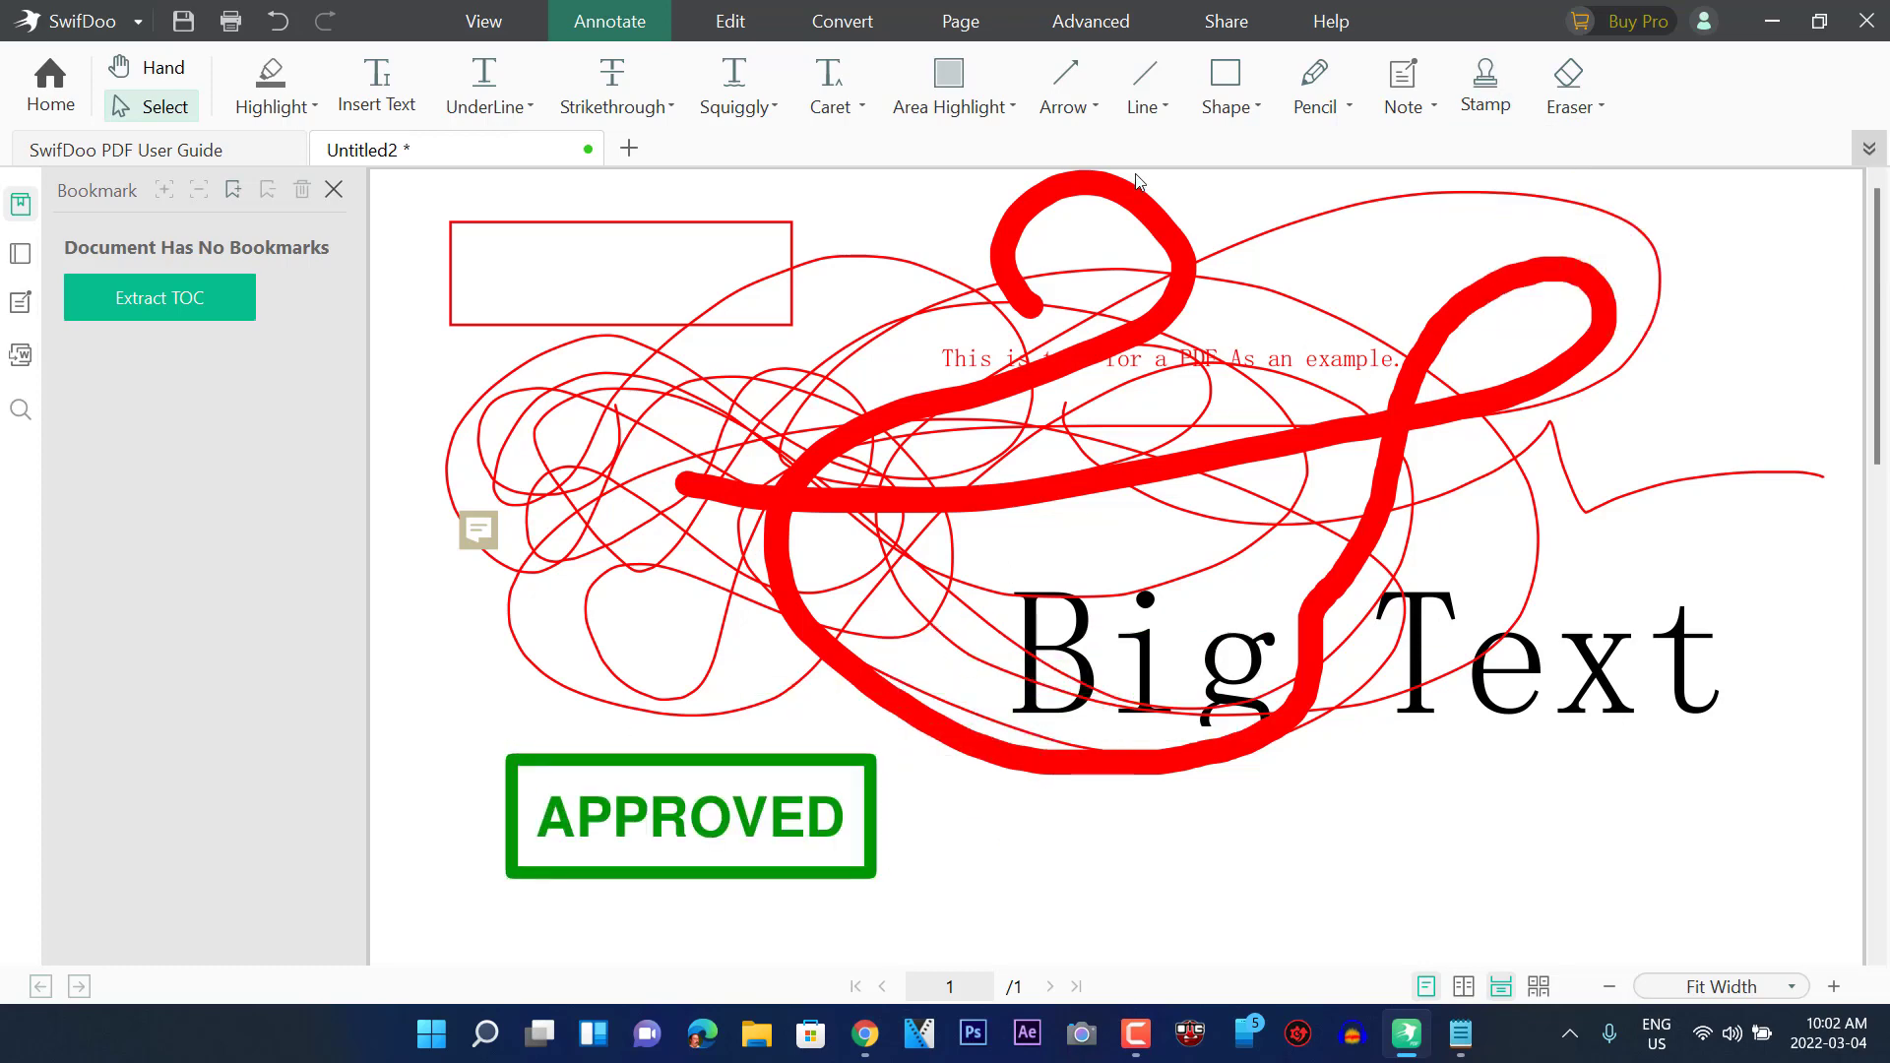
{"action": "left_click", "coordinate": [1484, 87]}
{"action": "left_click", "coordinate": [1734, 244]}
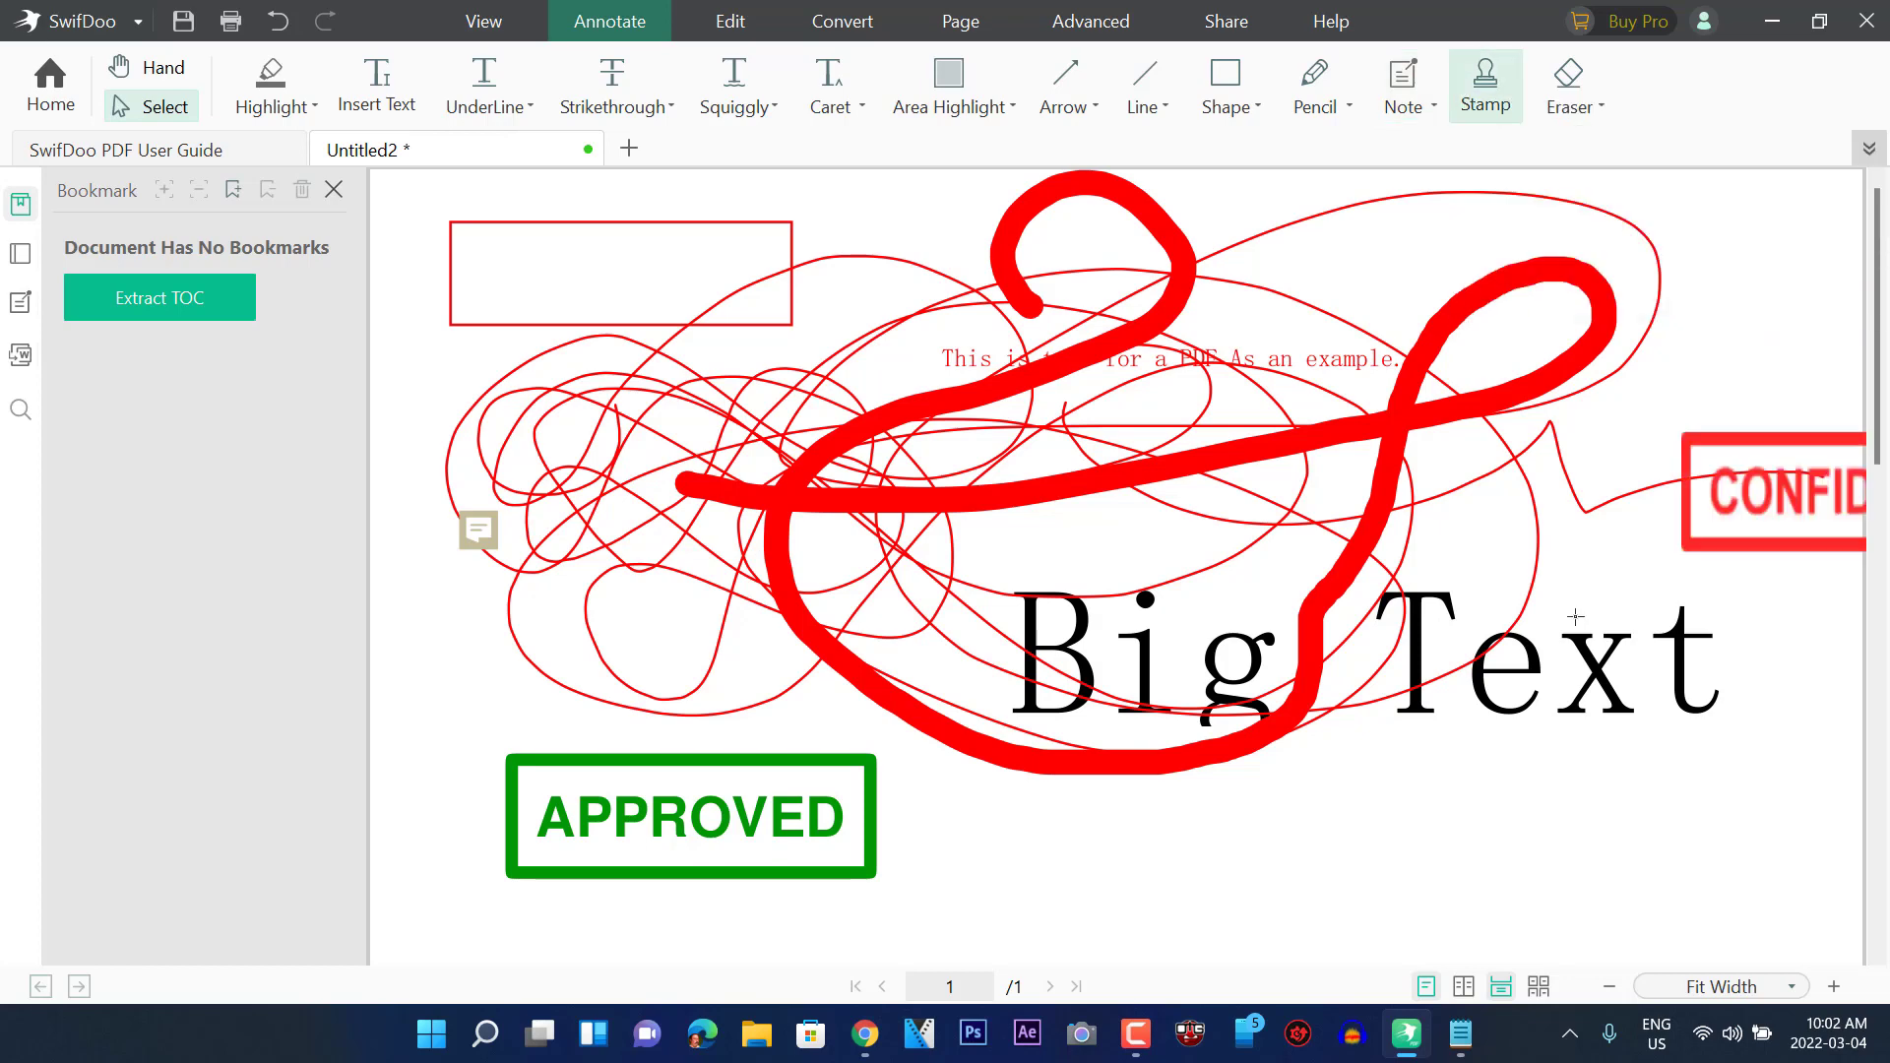
{"action": "left_click", "coordinate": [1363, 772]}
Add a For Comment stamp at the page's upper right, a Final stamp above "Big Text" and a For Public Release stamp over the rectangle
{"action": "left_click", "coordinate": [1485, 87]}
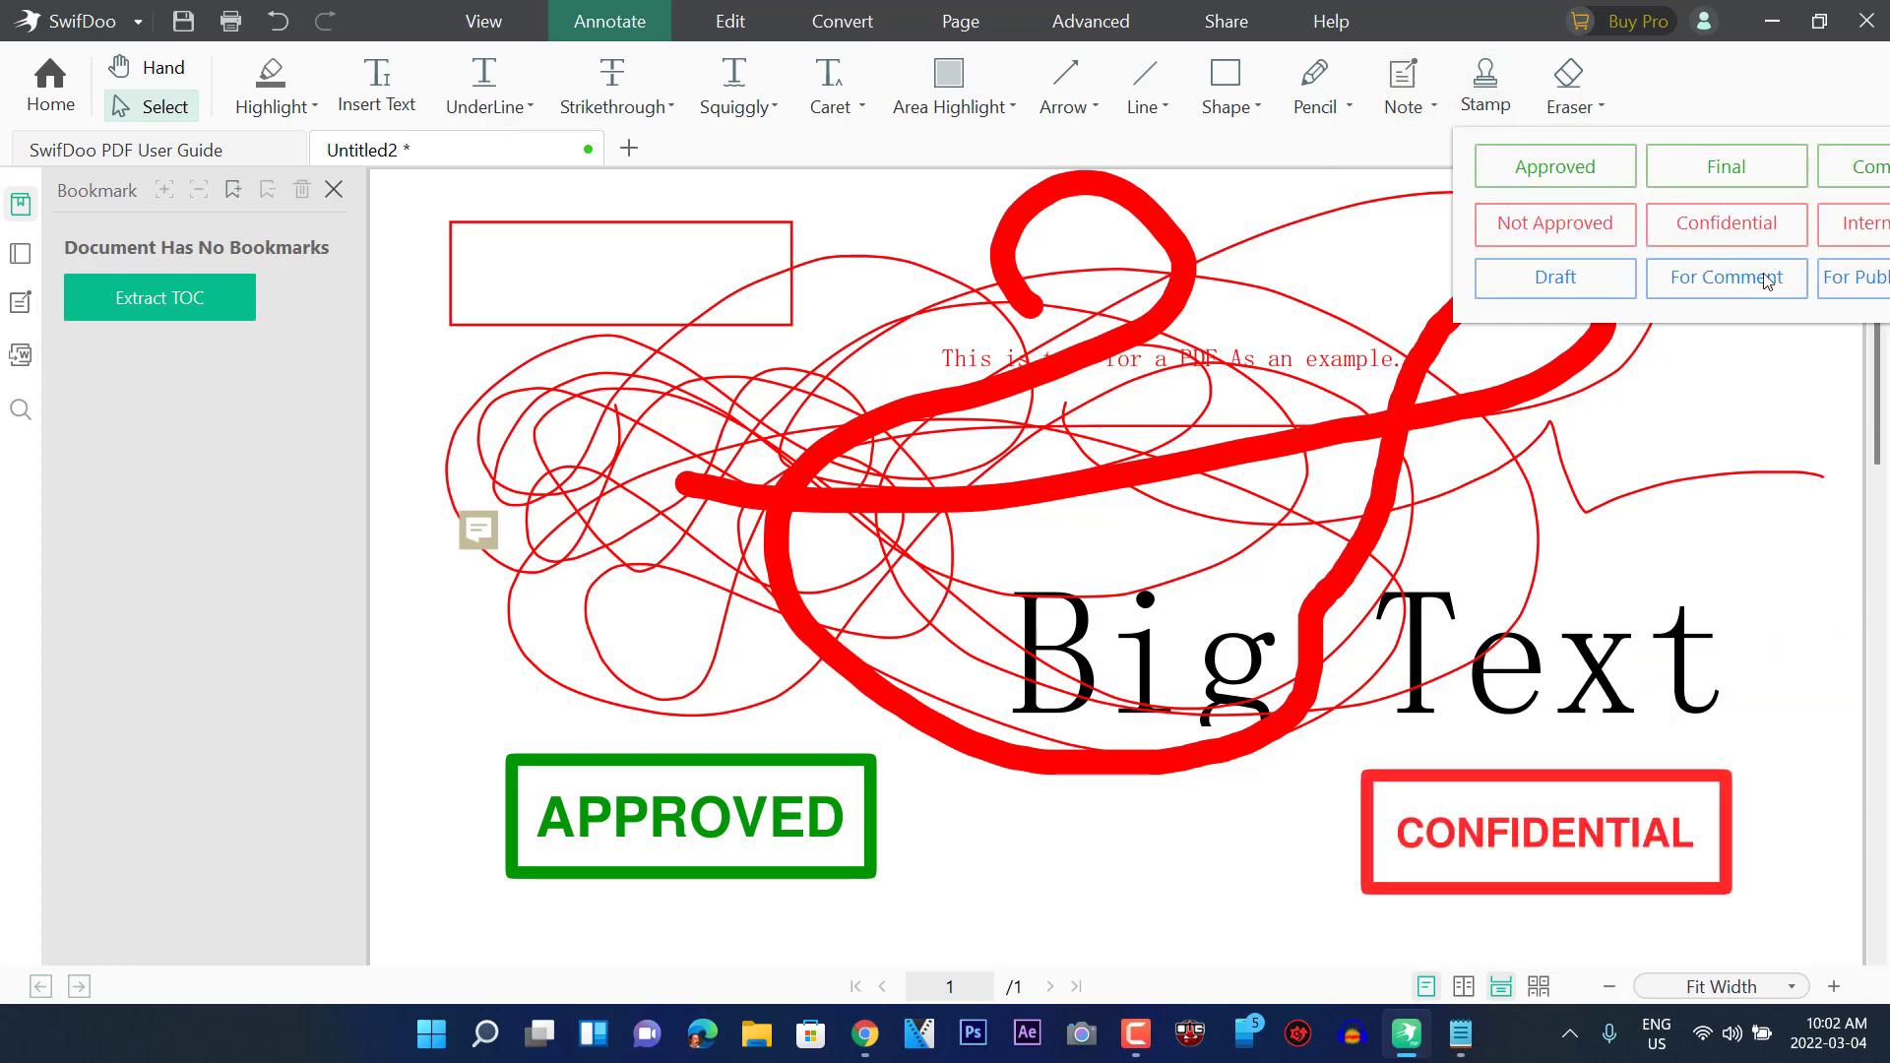
{"action": "left_click", "coordinate": [1728, 279]}
{"action": "left_click", "coordinate": [1348, 219]}
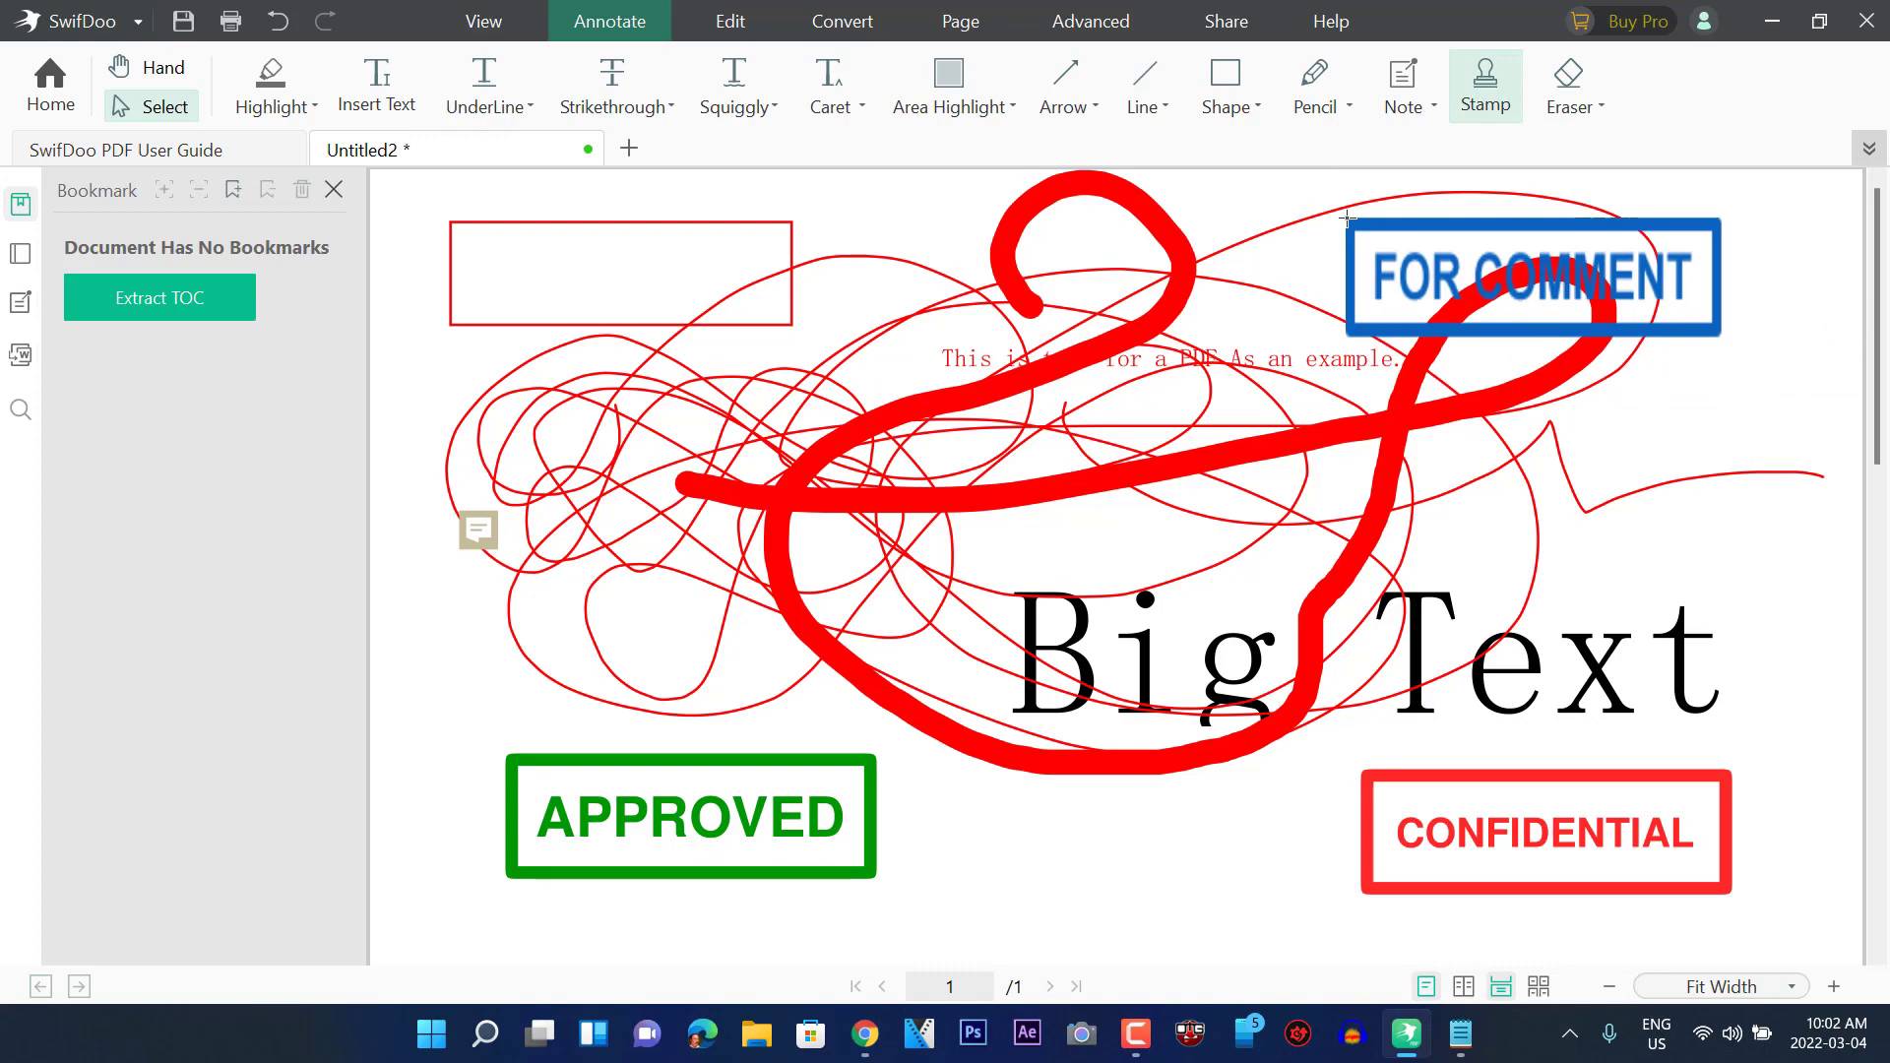
{"action": "left_click", "coordinate": [1485, 87]}
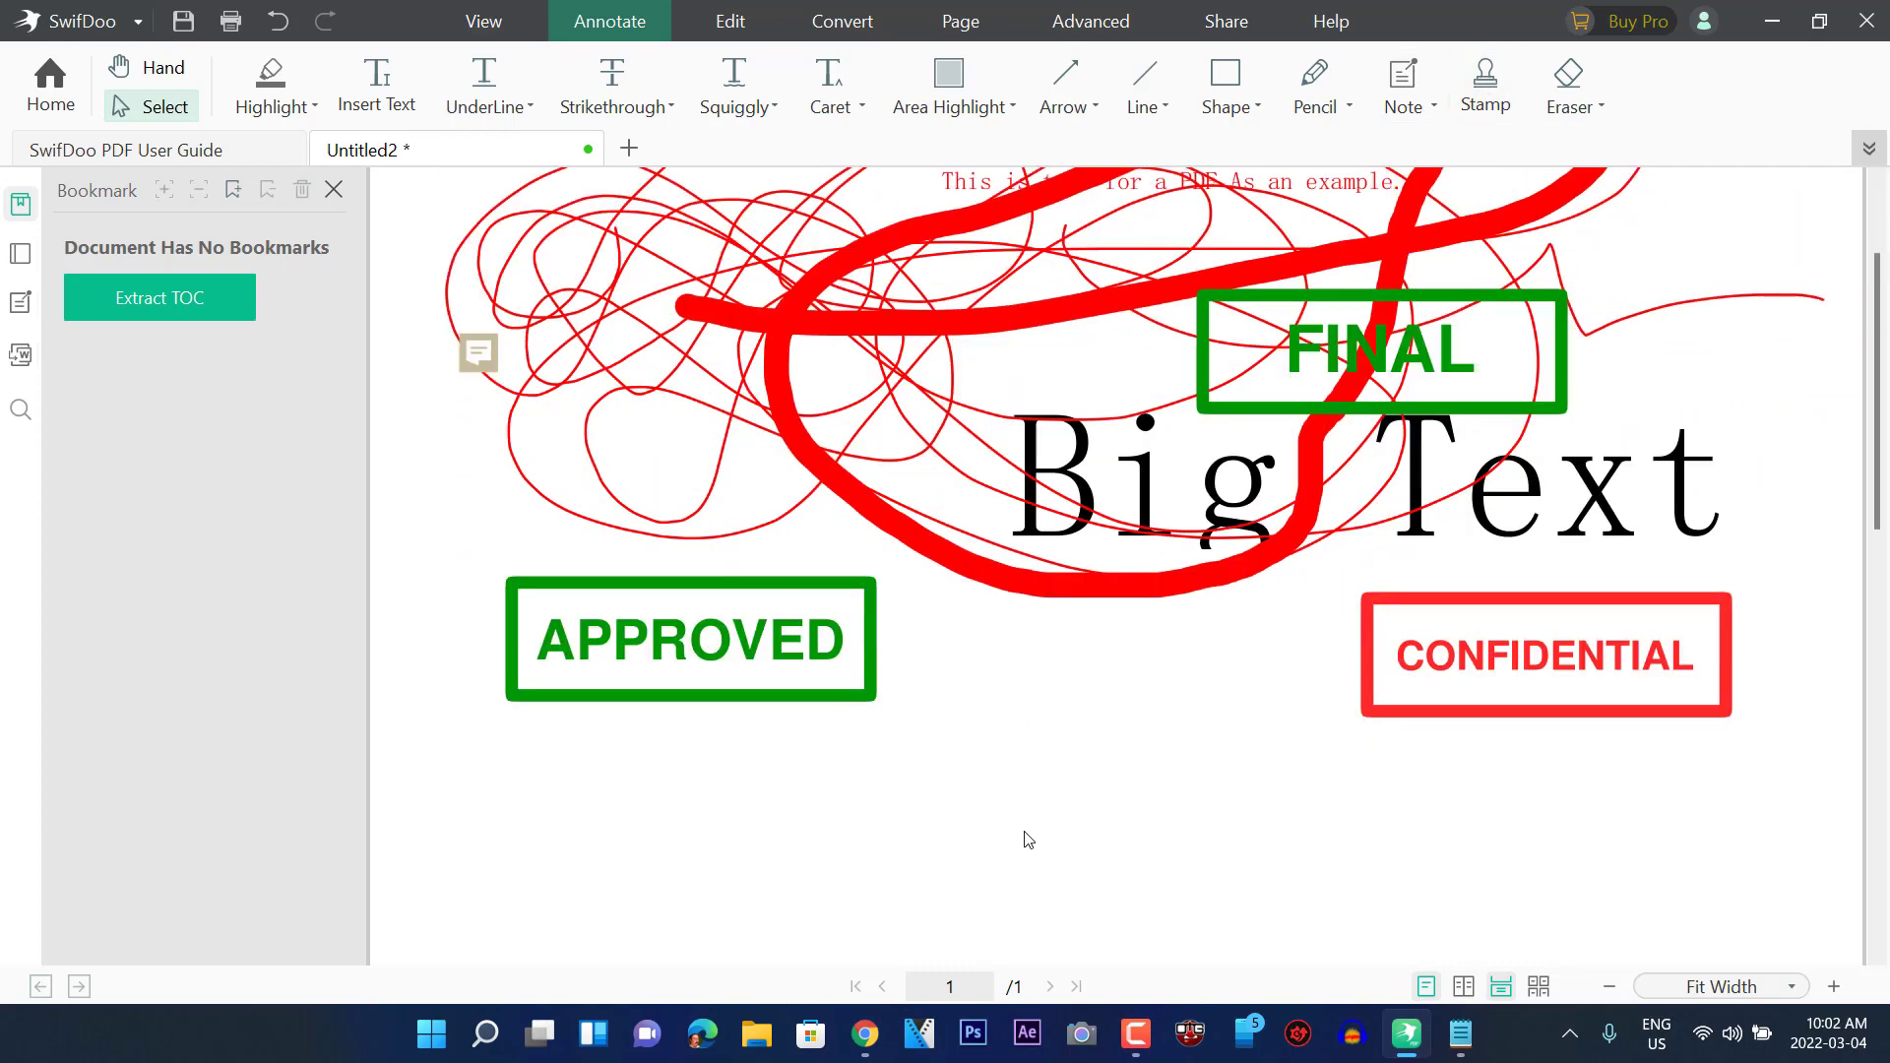
{"action": "scroll", "coordinate": [1021, 836], "scroll_direction": "down", "scroll_amount": 2}
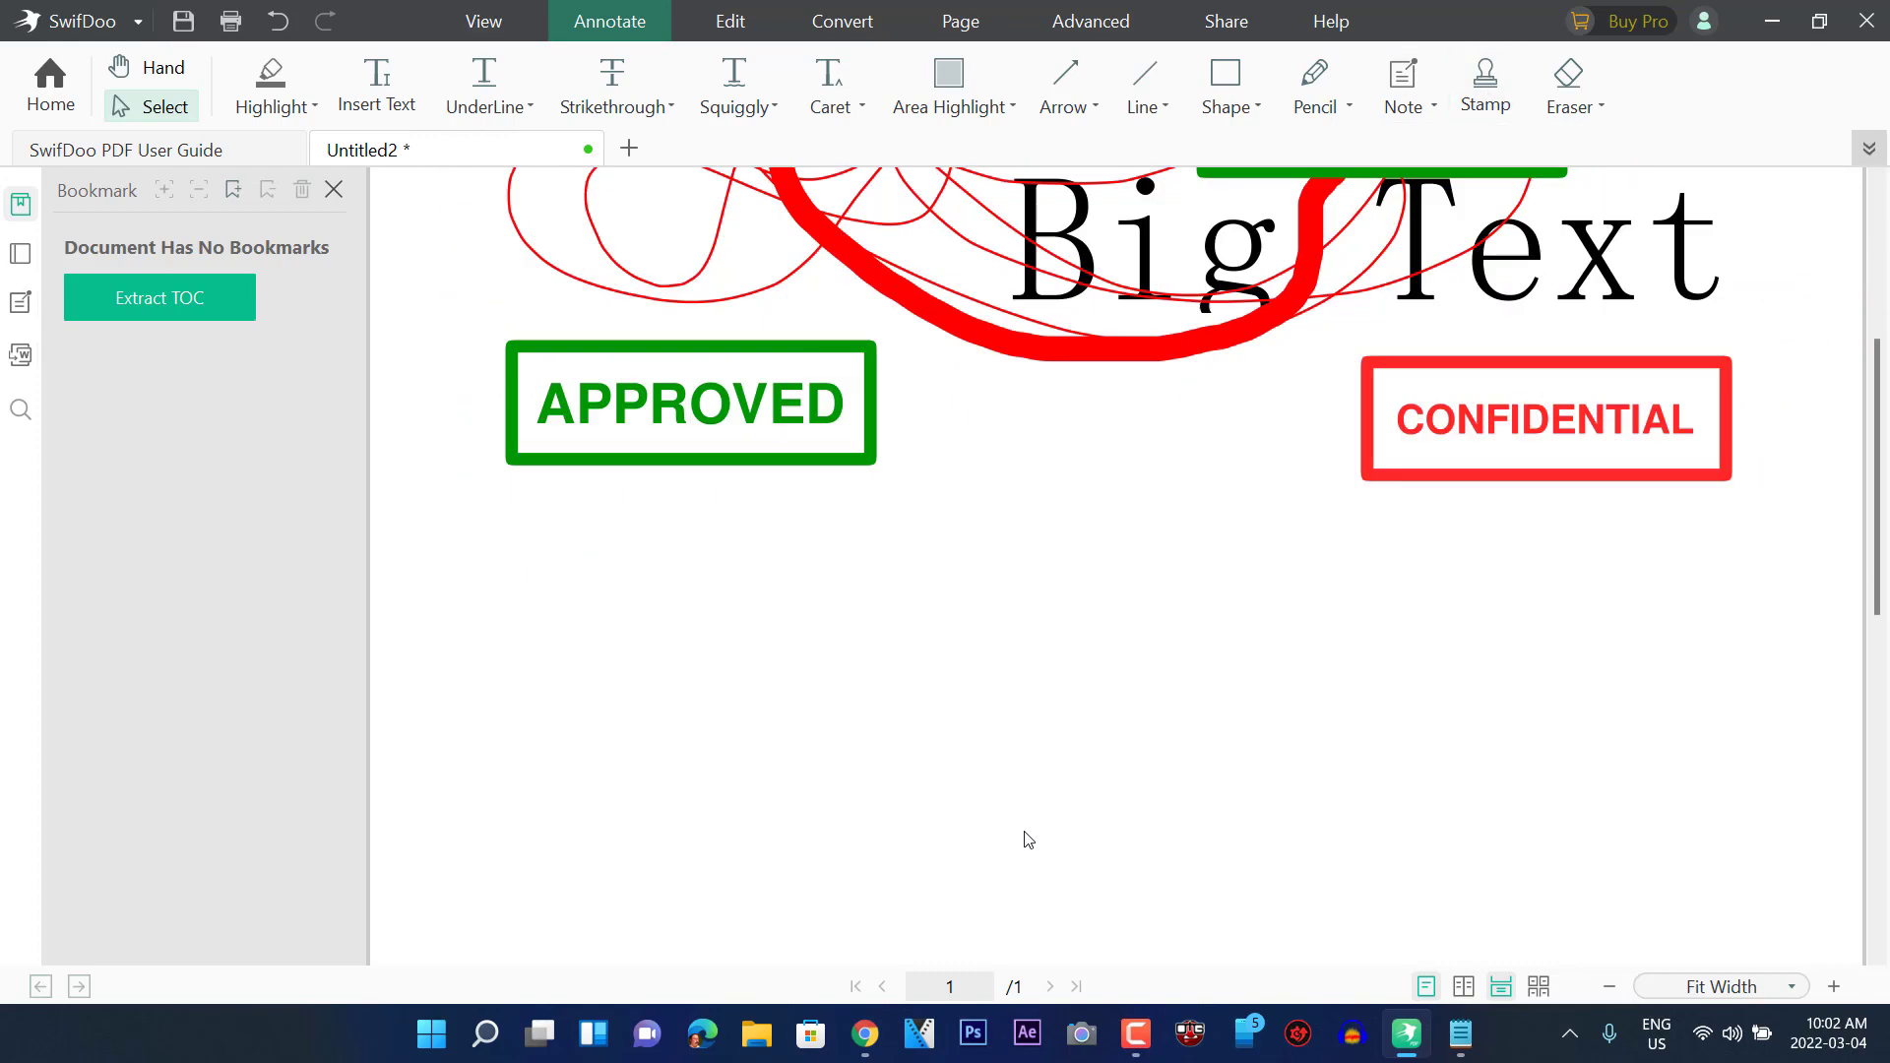
{"action": "scroll", "coordinate": [1022, 836], "scroll_direction": "up", "scroll_amount": 4}
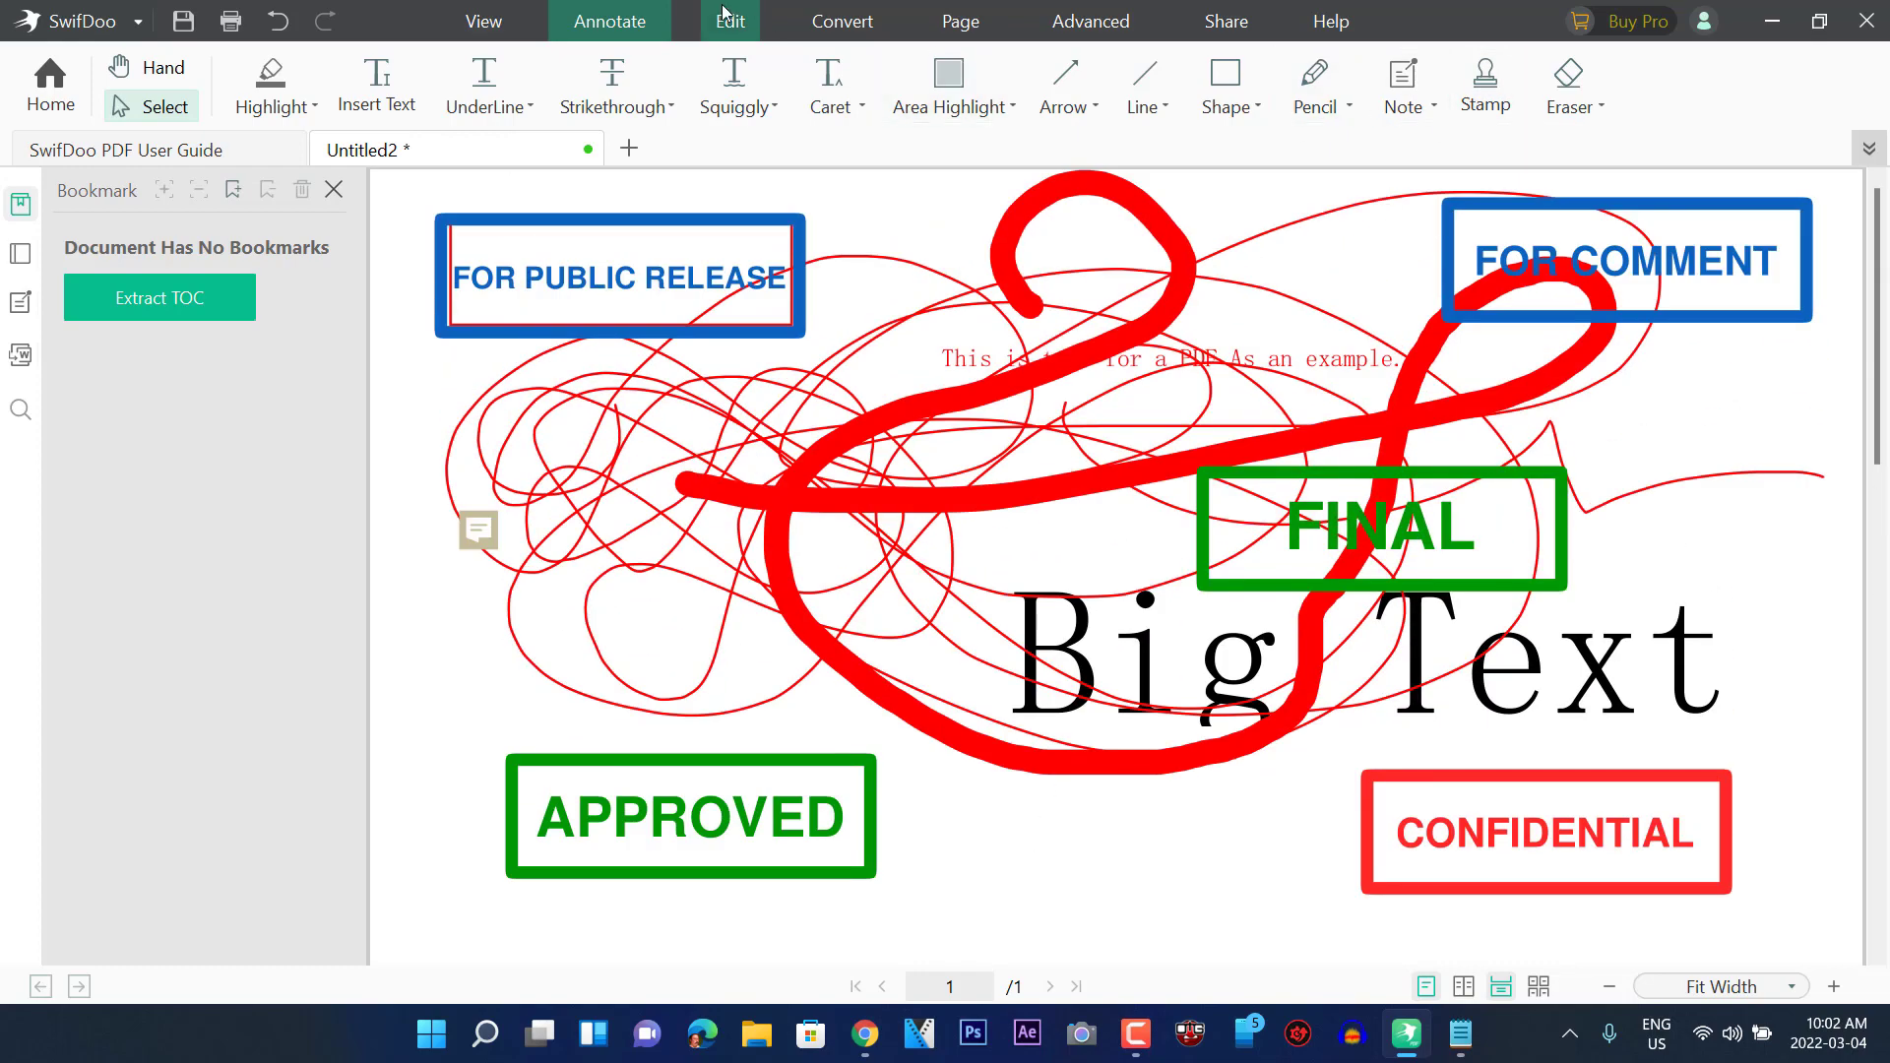
Draw two red horizontal lines, one through the "Big Text" line and one just below it
{"action": "left_click", "coordinate": [1164, 106]}
{"action": "left_click", "coordinate": [1197, 232]}
{"action": "left_click_drag", "start_coordinate": [410, 635], "coordinate": [1579, 597]}
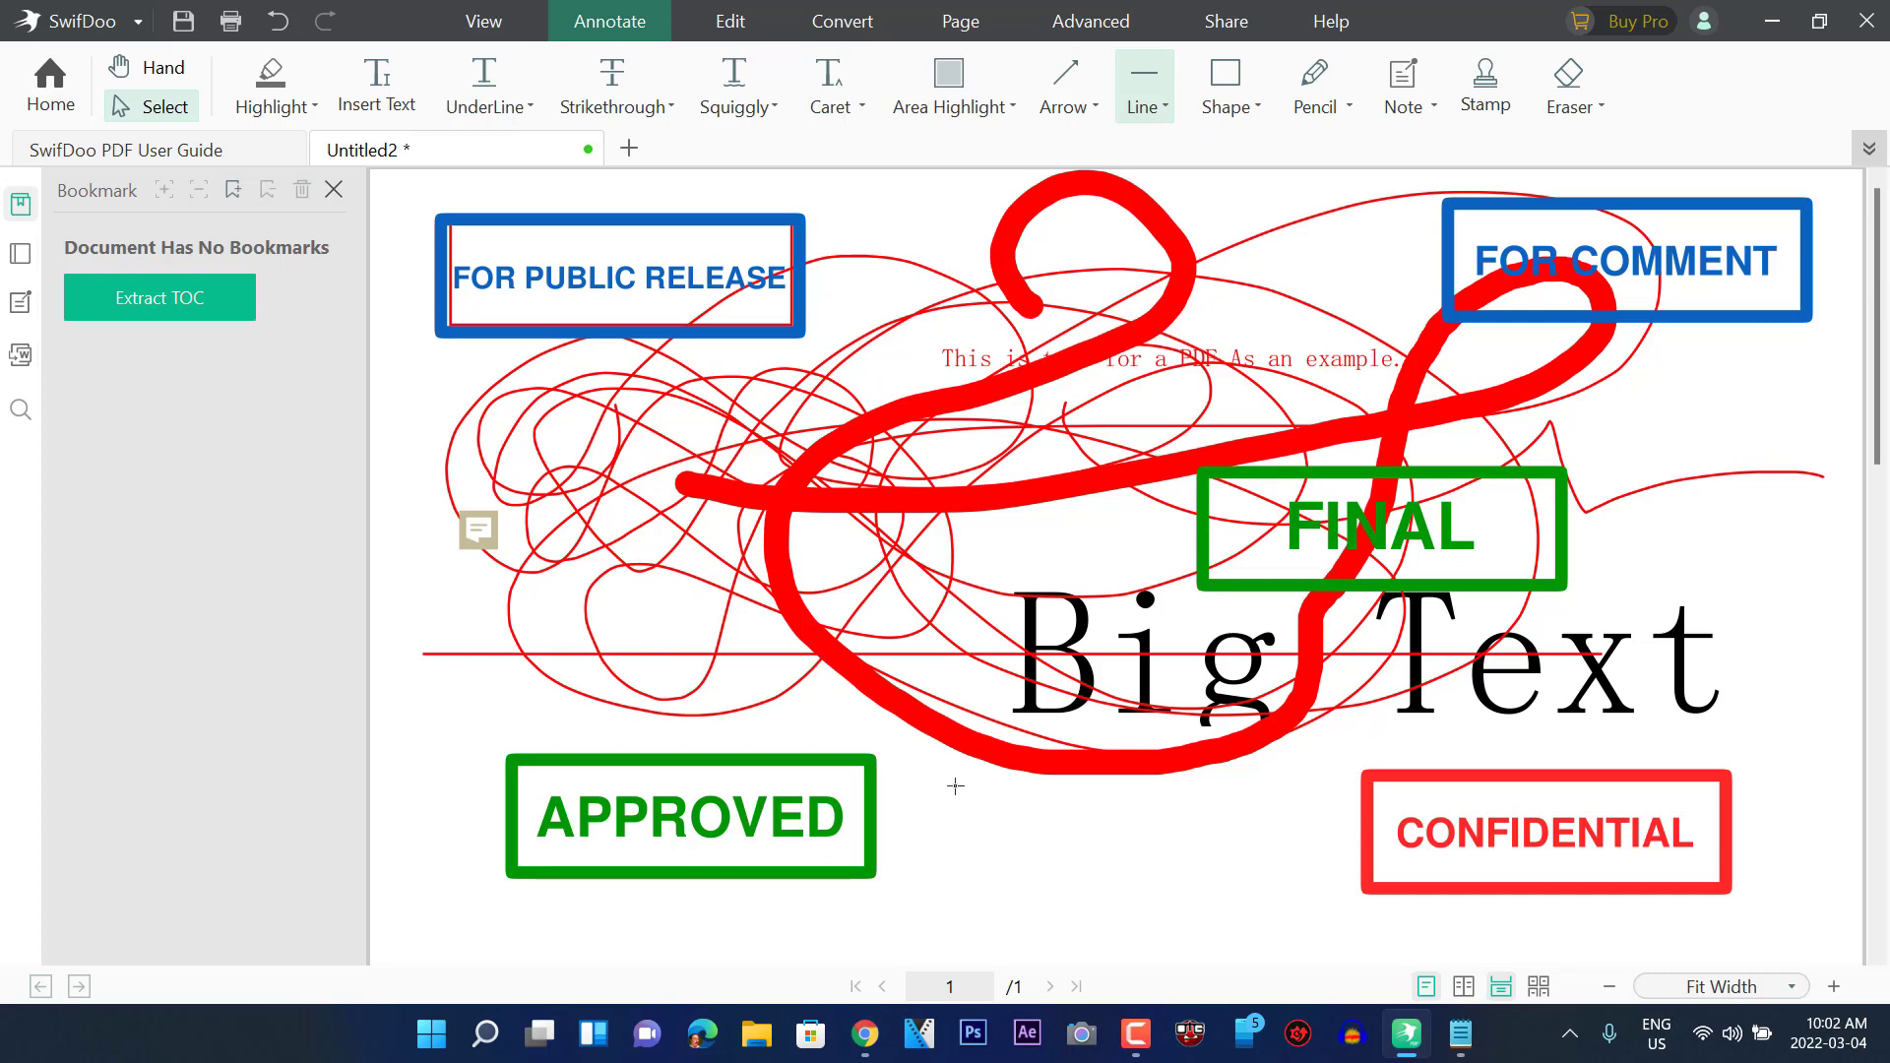
{"action": "left_click_drag", "start_coordinate": [832, 718], "coordinate": [1849, 718]}
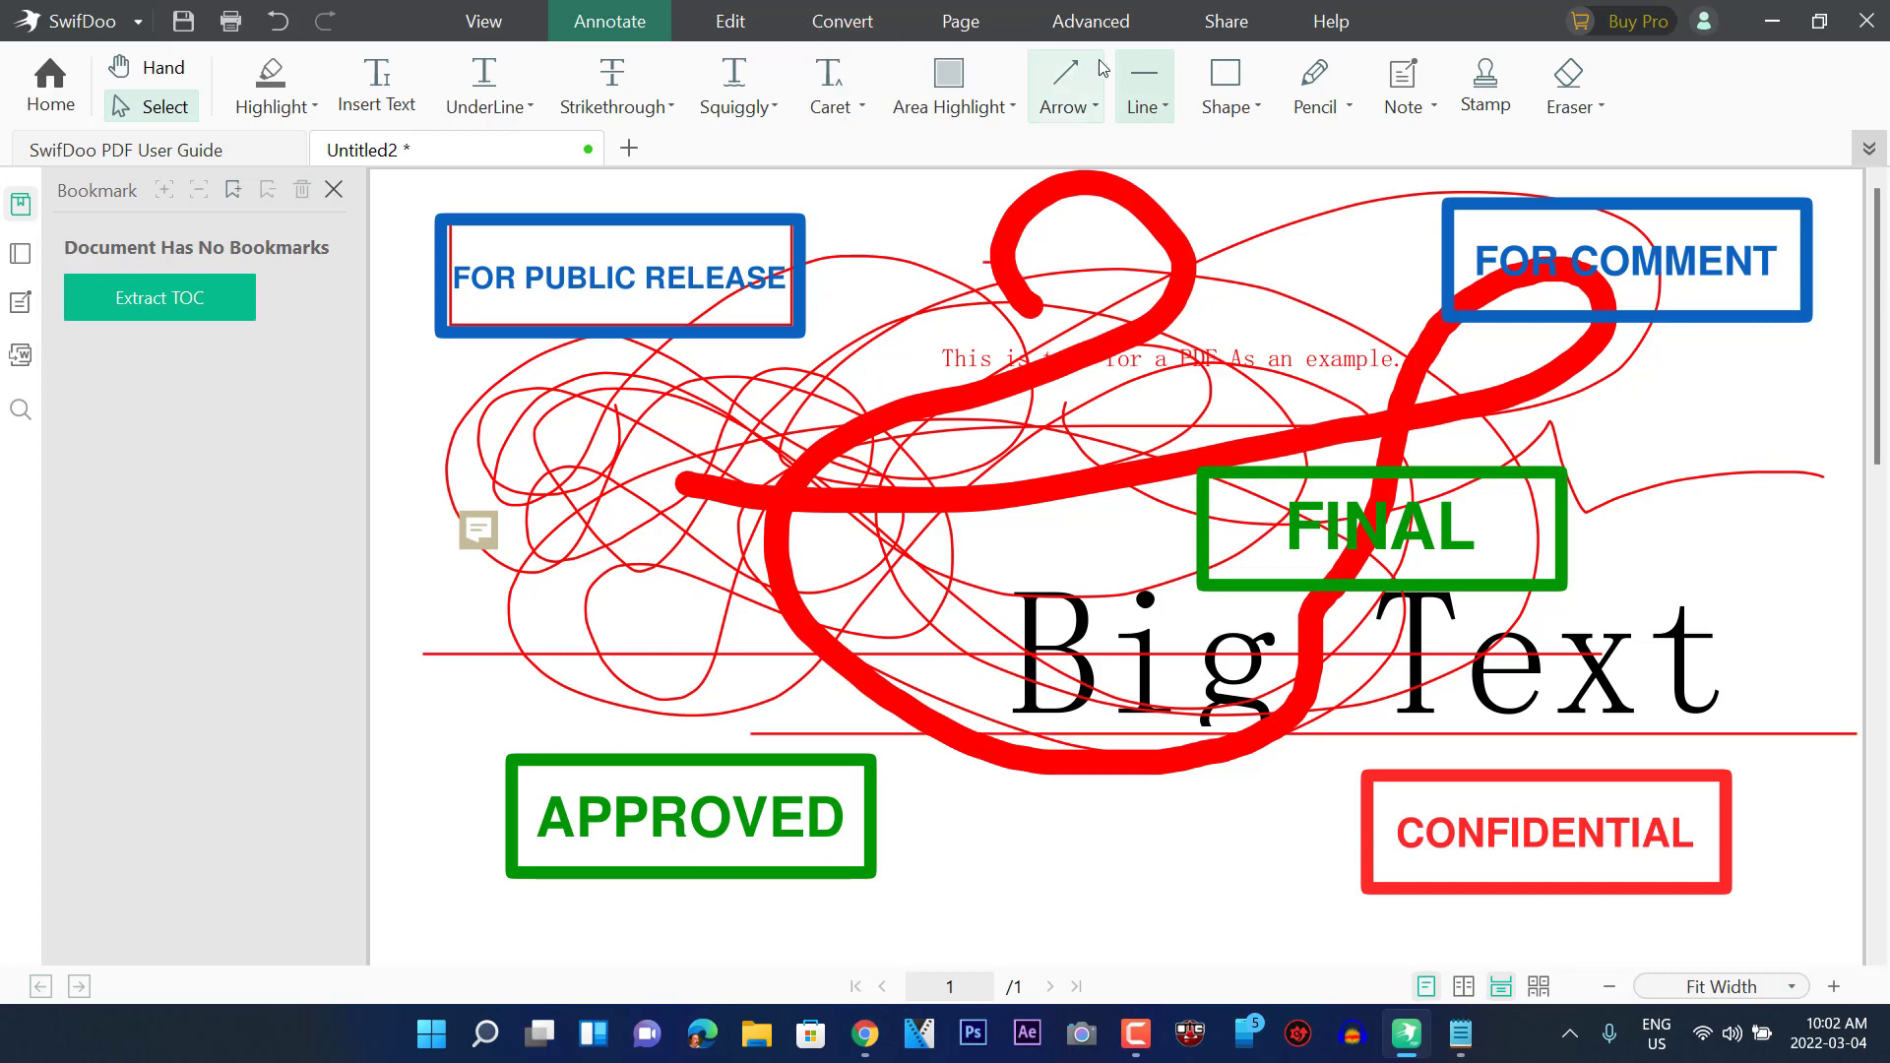
Switch to the vertical line type and draw several red vertical lines down the page
{"action": "left_click", "coordinate": [1168, 111]}
{"action": "left_click", "coordinate": [1147, 300]}
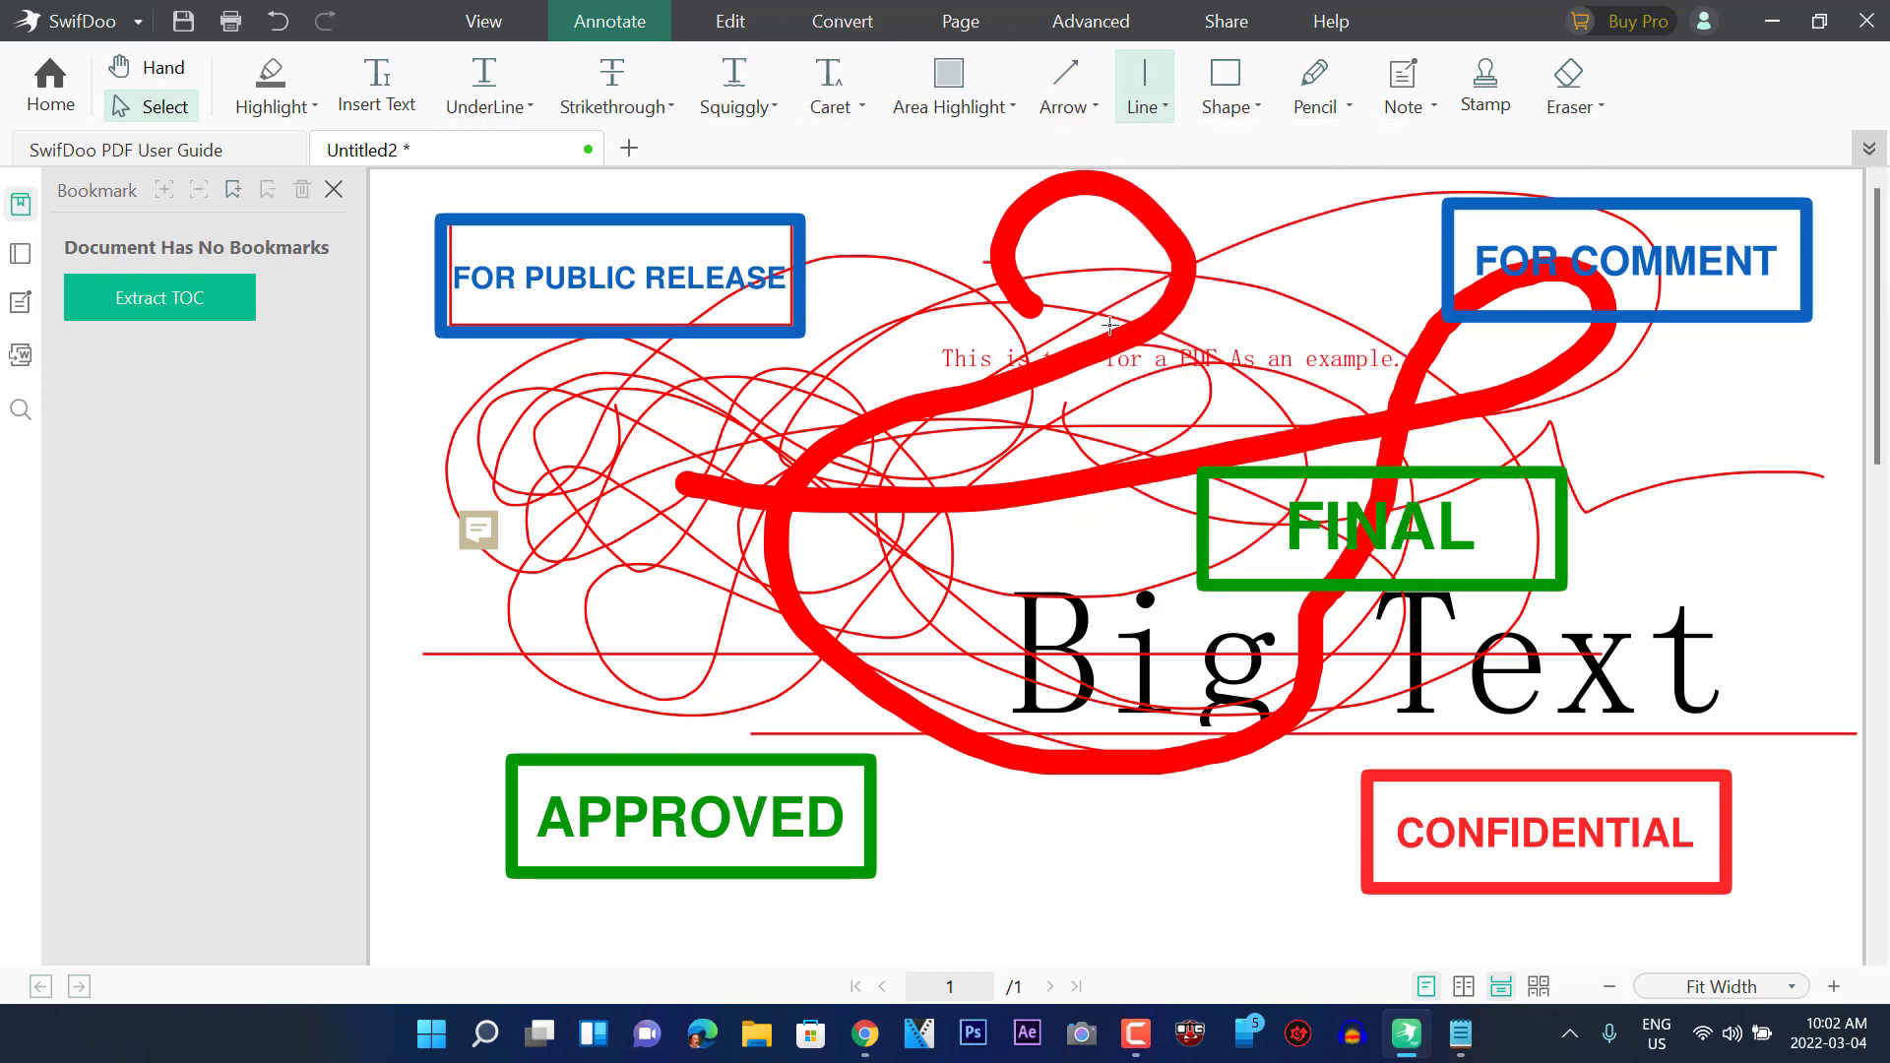
{"action": "left_click_drag", "start_coordinate": [940, 304], "coordinate": [970, 925]}
{"action": "left_click_drag", "start_coordinate": [1185, 303], "coordinate": [1191, 894]}
{"action": "left_click_drag", "start_coordinate": [1538, 349], "coordinate": [1533, 928]}
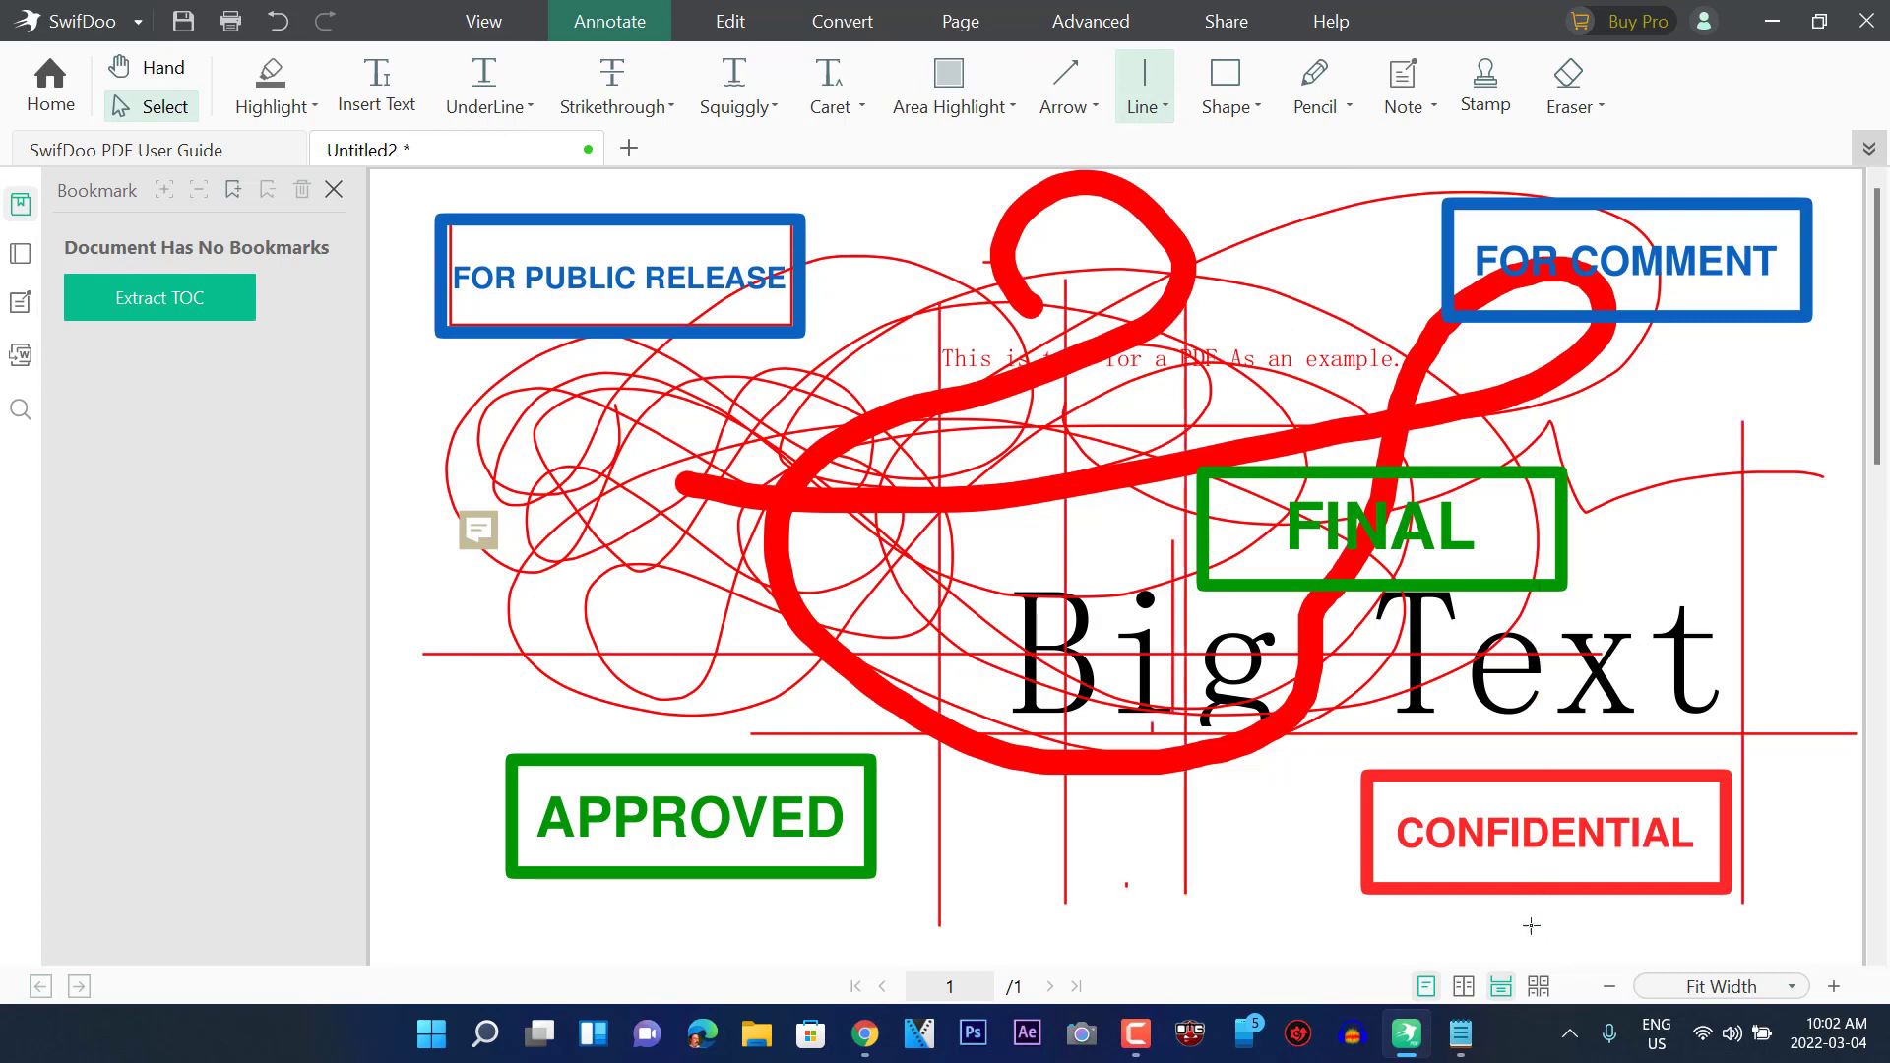
Set the arrow weight to 9 pt and draw thick red arrows towards the red sentence and the For Comment, Approved and For Public Release stamps
{"action": "left_click", "coordinate": [1094, 109]}
{"action": "mouse_move", "coordinate": [1103, 185]}
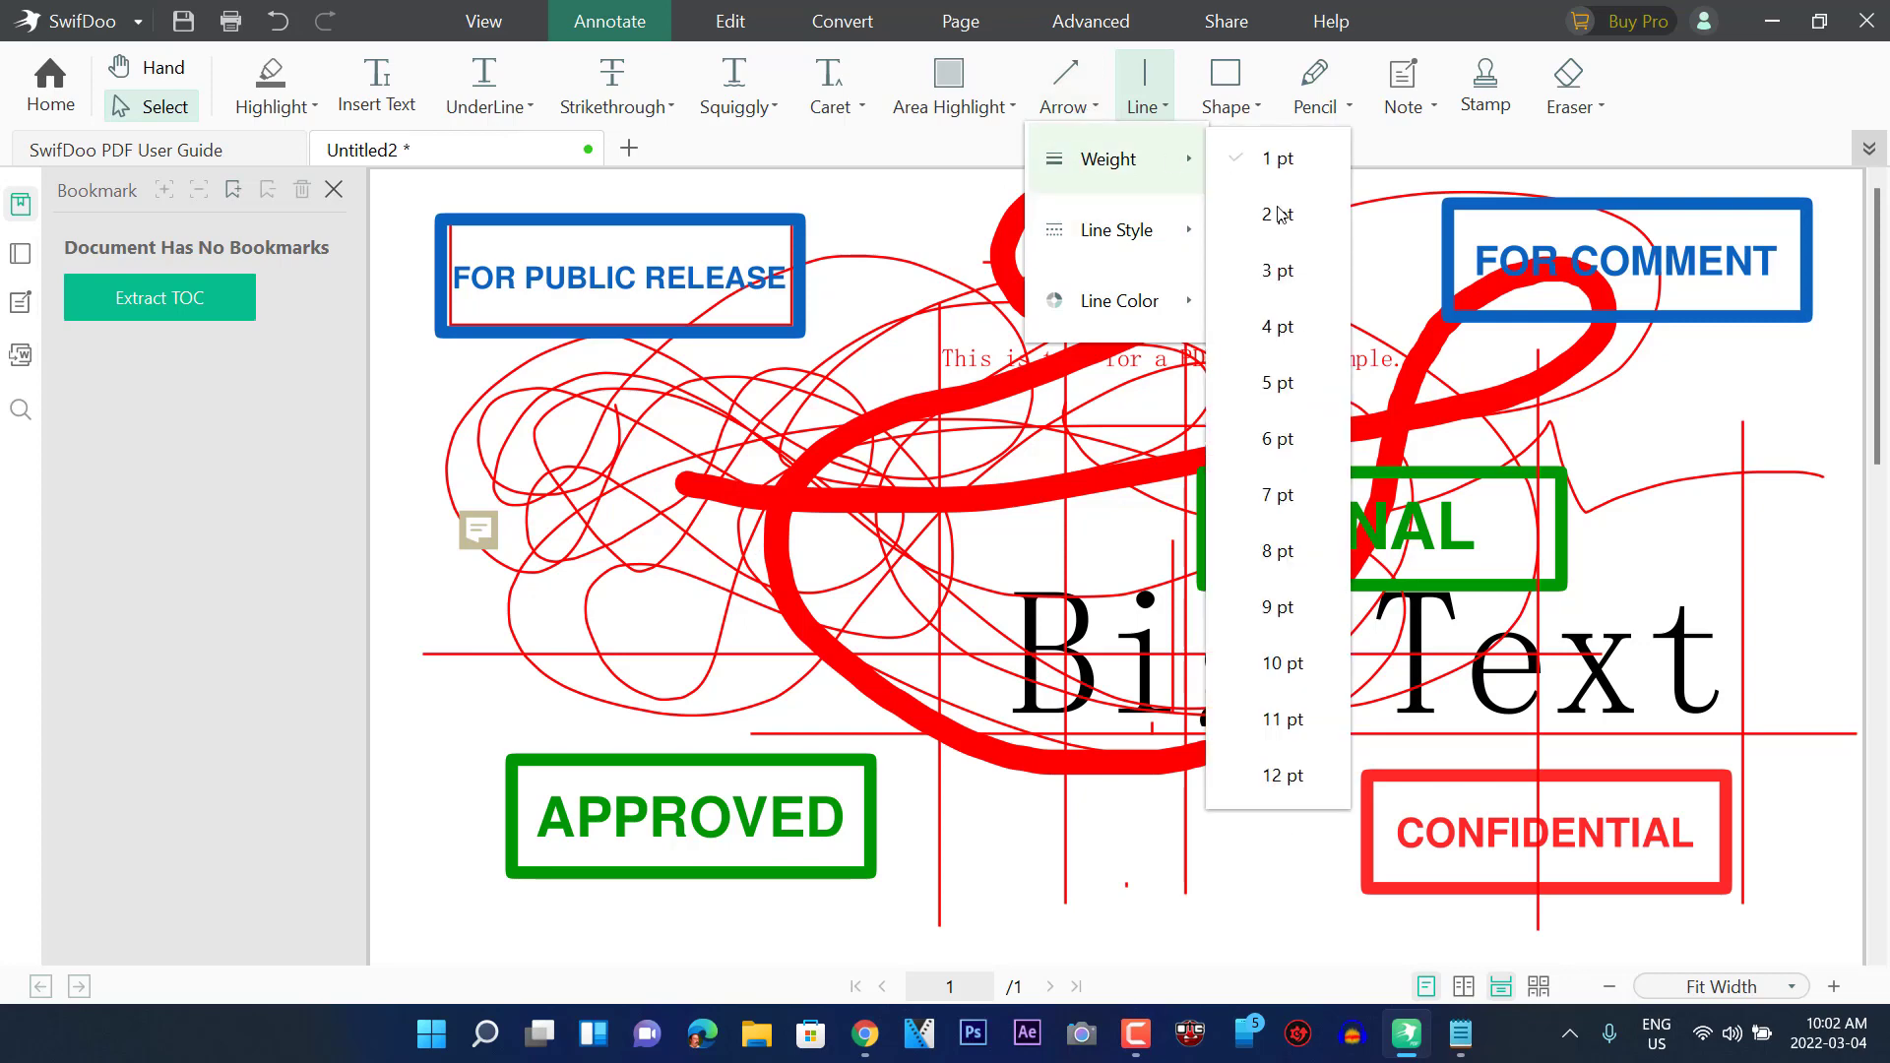
{"action": "left_click", "coordinate": [1278, 607]}
{"action": "mouse_move", "coordinate": [571, 615]}
{"action": "left_mouse_down"}
{"action": "mouse_move", "coordinate": [901, 517]}
{"action": "mouse_move", "coordinate": [1280, 355]}
{"action": "left_mouse_up"}
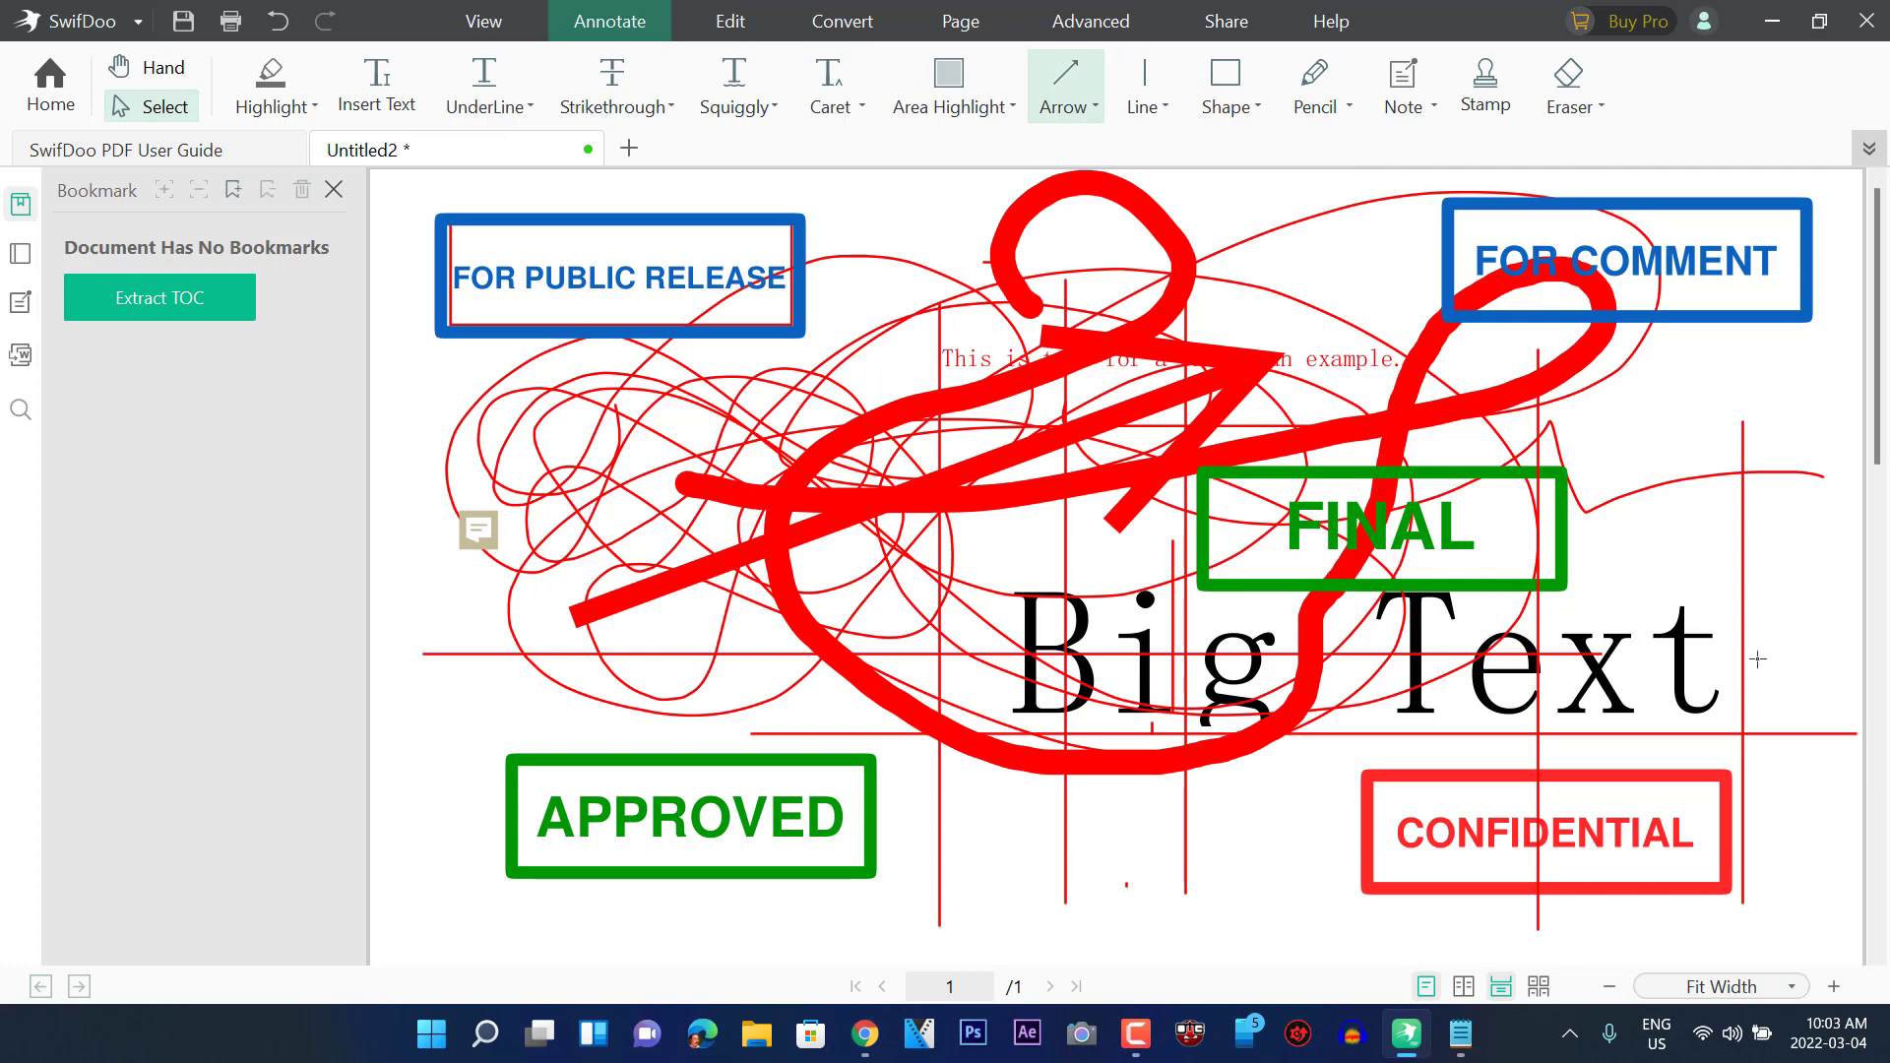
{"action": "left_click_drag", "start_coordinate": [1762, 658], "coordinate": [1701, 323]}
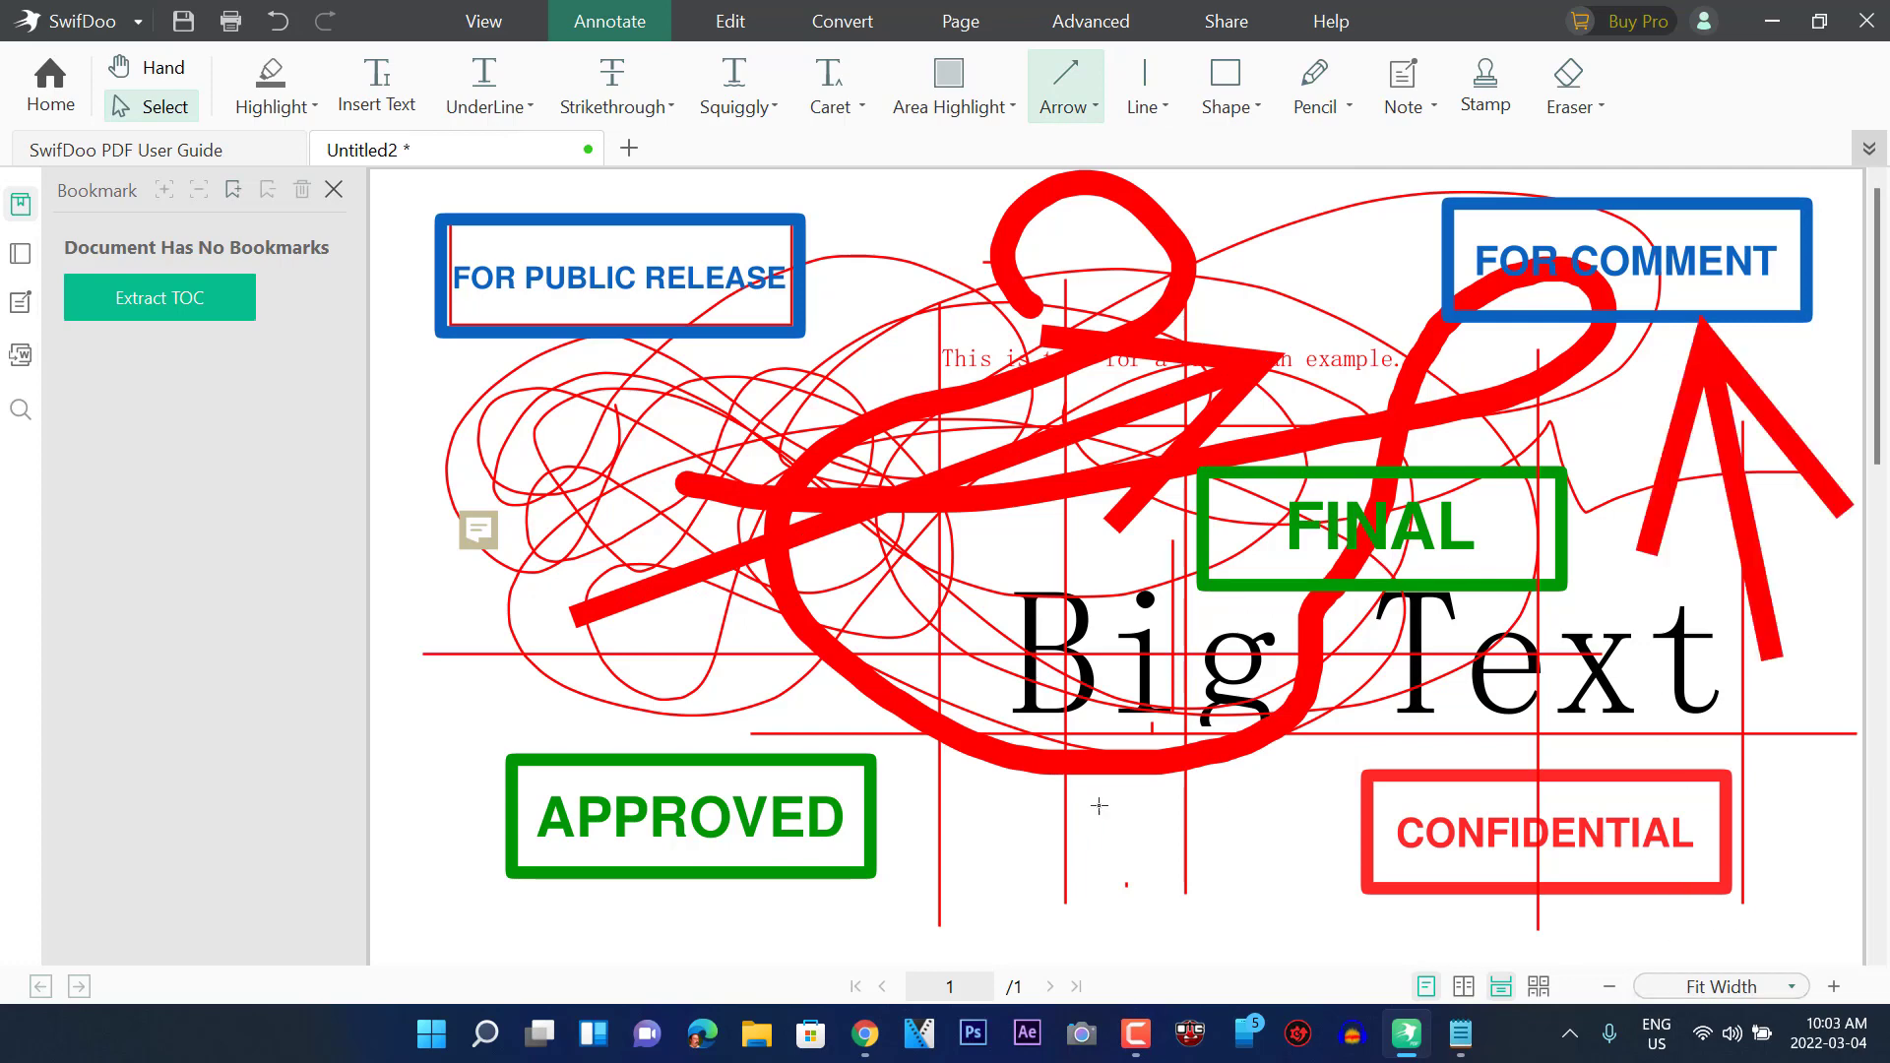
{"action": "left_click_drag", "start_coordinate": [1122, 694], "coordinate": [918, 813]}
{"action": "left_click_drag", "start_coordinate": [1210, 841], "coordinate": [591, 266]}
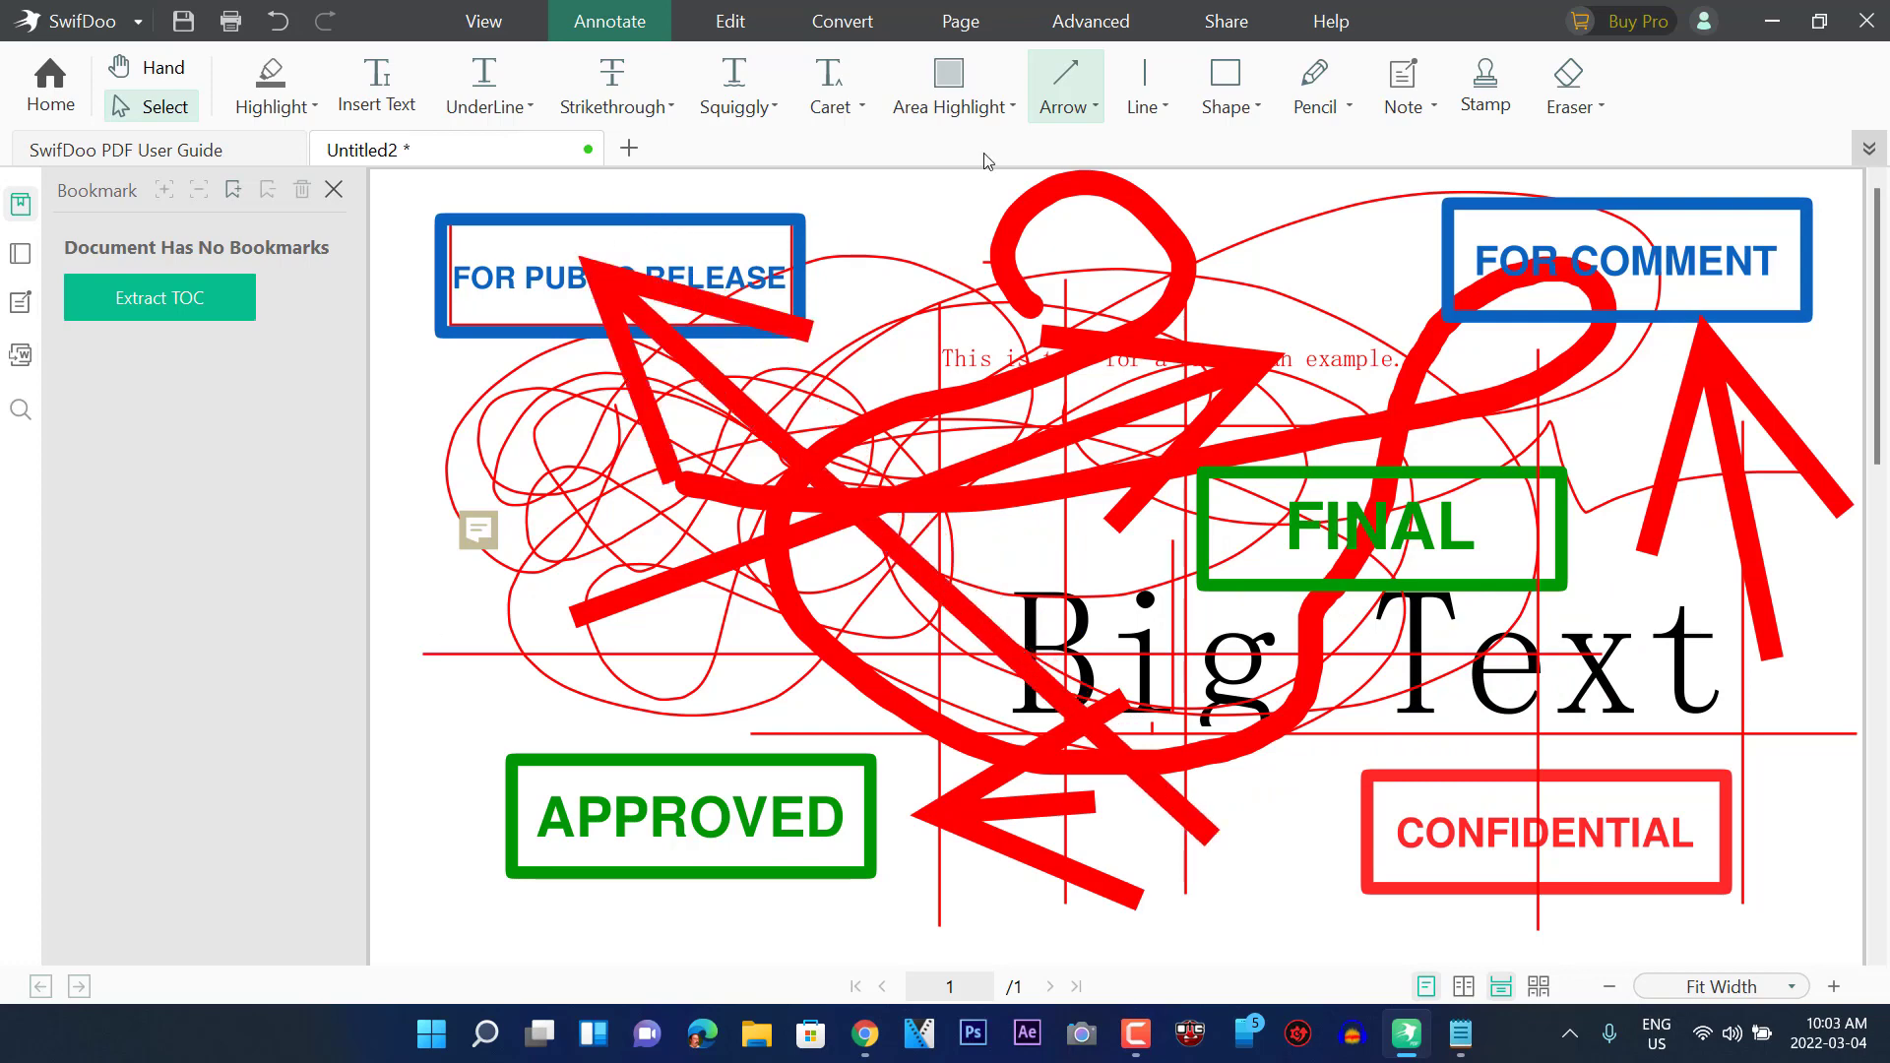
Set the area highlight colour to tan and highlight the area covering the red sentence, the Final stamp and "Big Text"
{"action": "left_click", "coordinate": [1011, 107]}
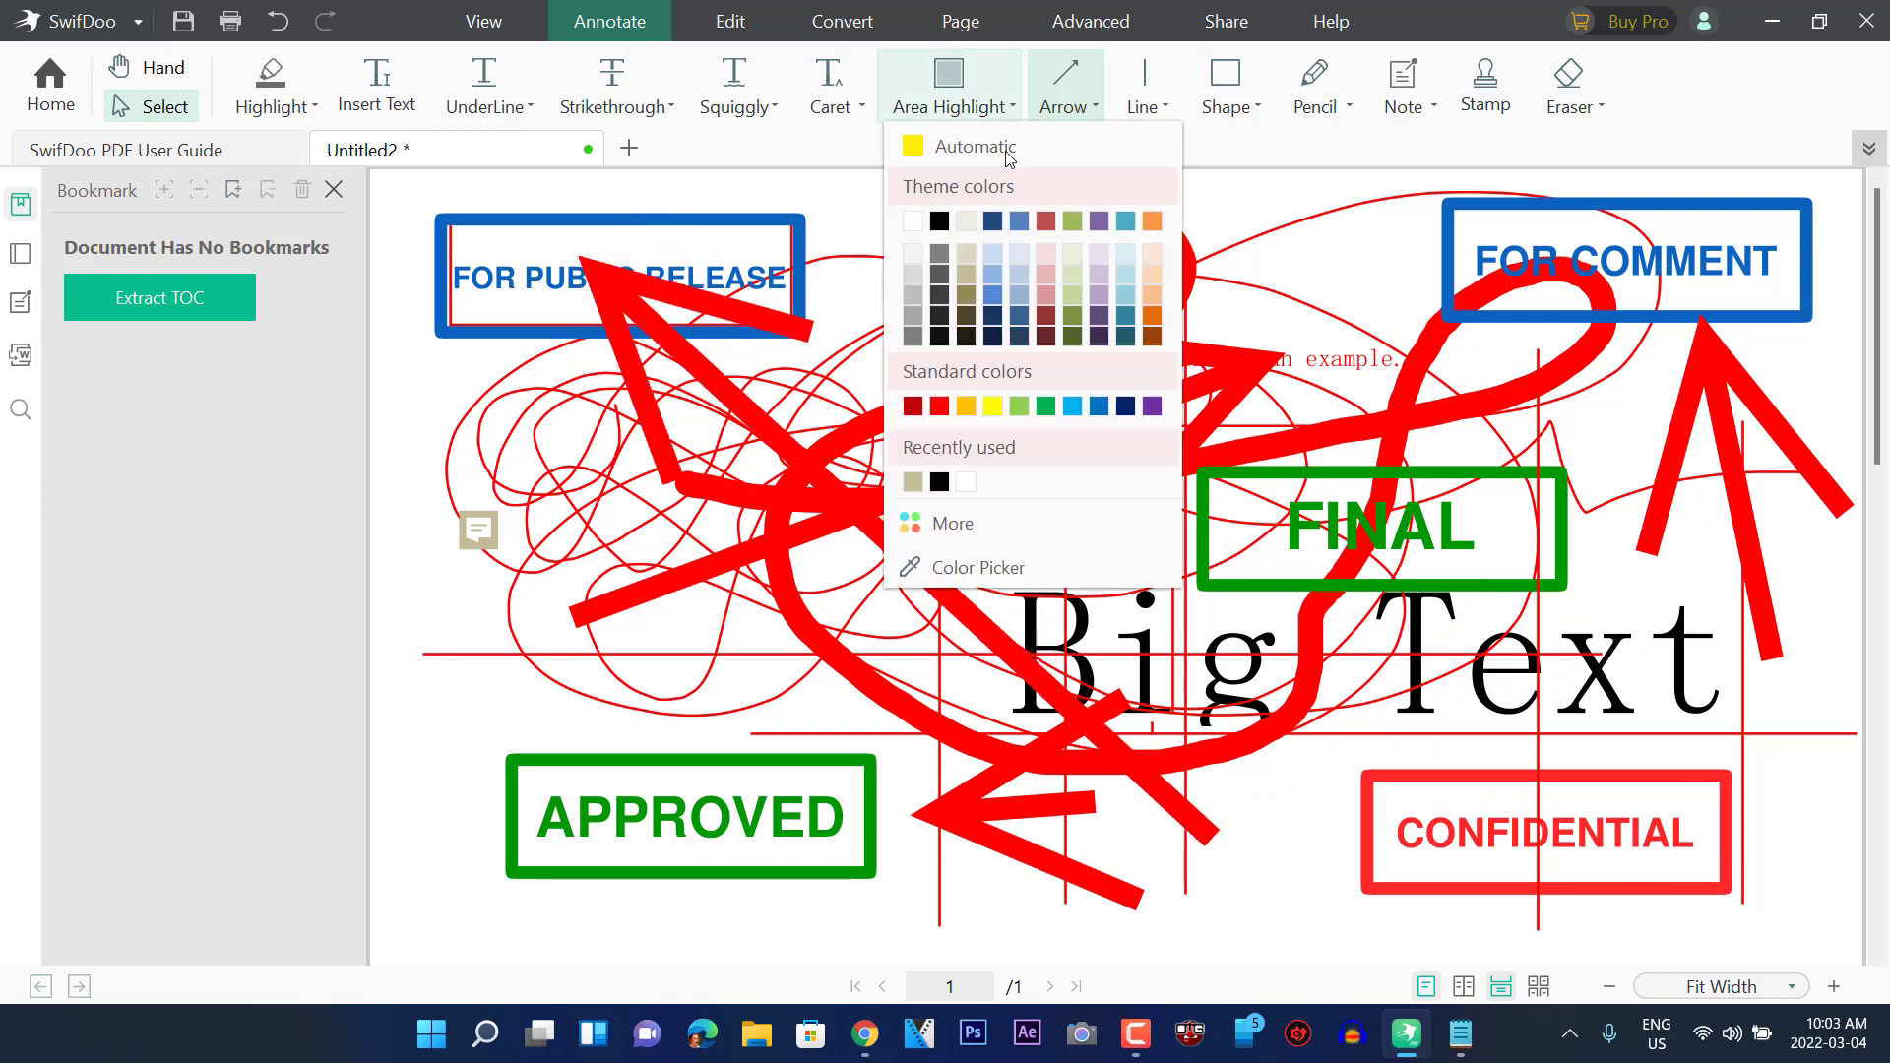
{"action": "left_click", "coordinate": [966, 291]}
{"action": "left_click_drag", "start_coordinate": [868, 337], "coordinate": [1317, 582]}
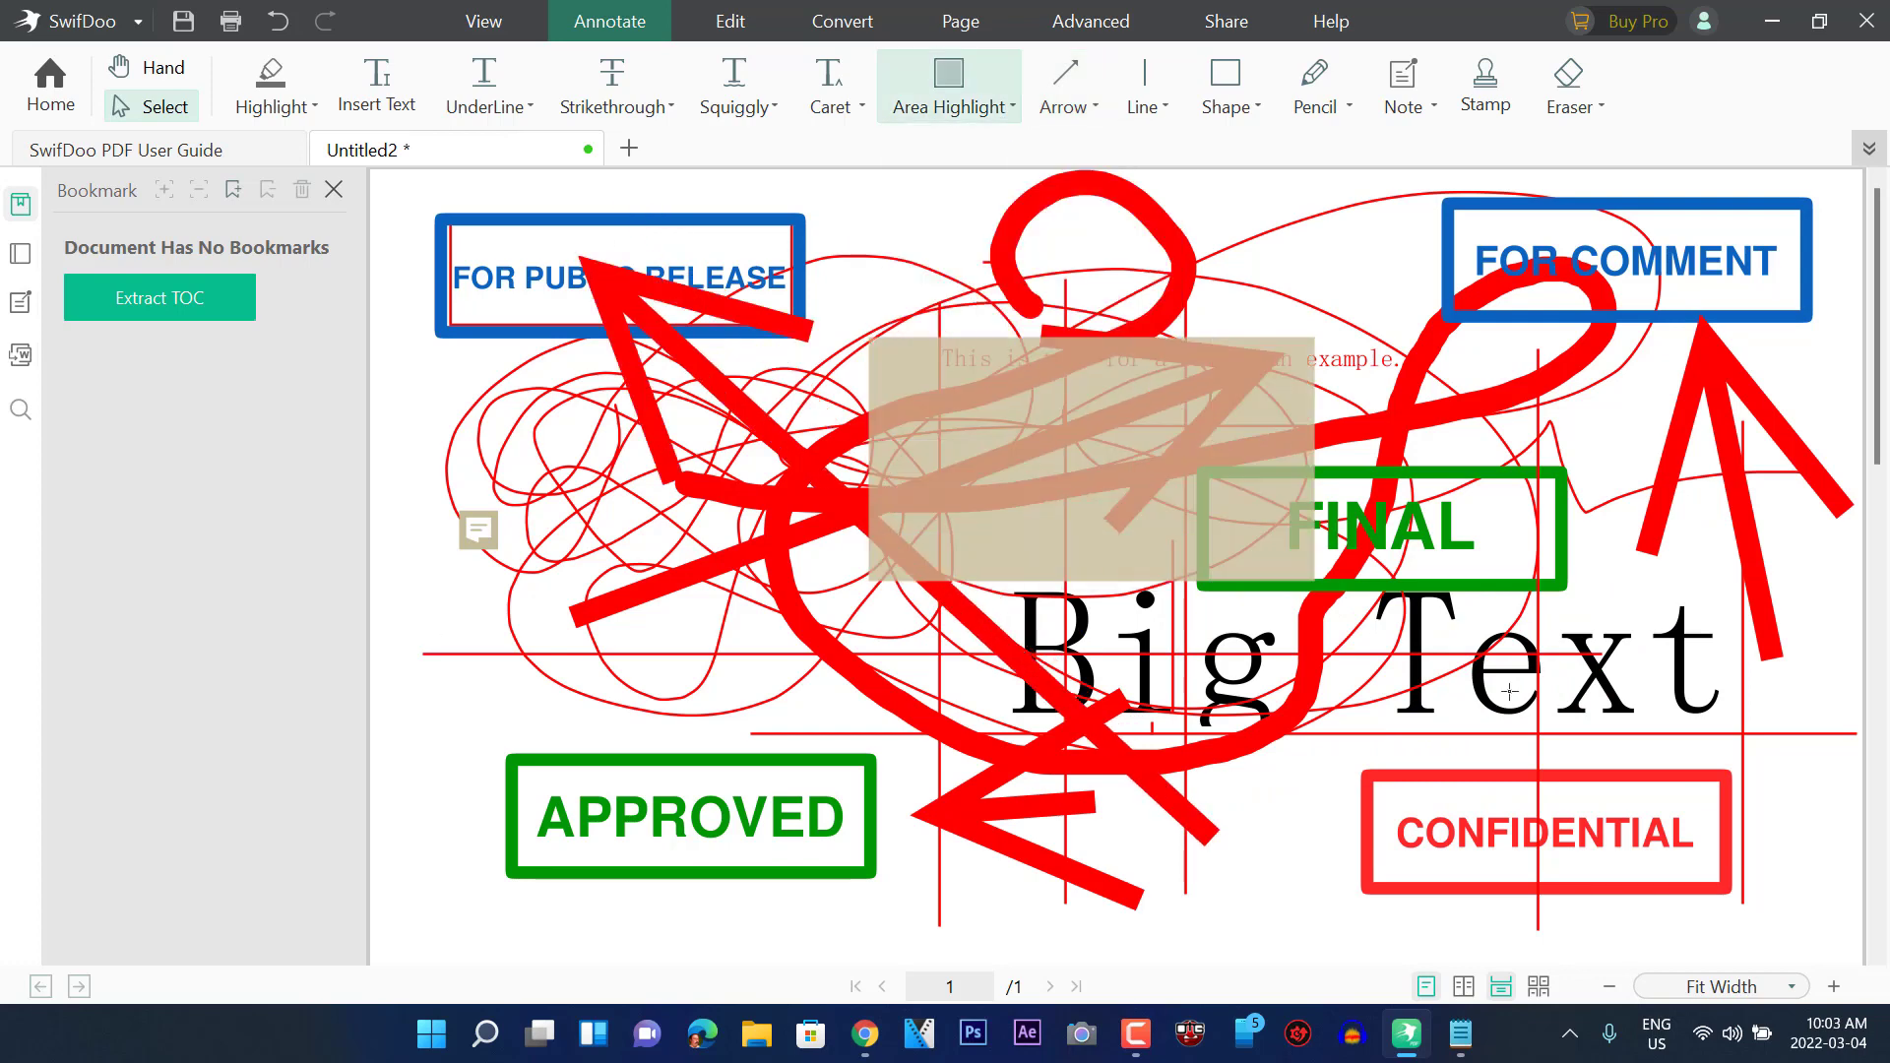
{"action": "left_click_drag", "start_coordinate": [1509, 692], "coordinate": [1768, 799]}
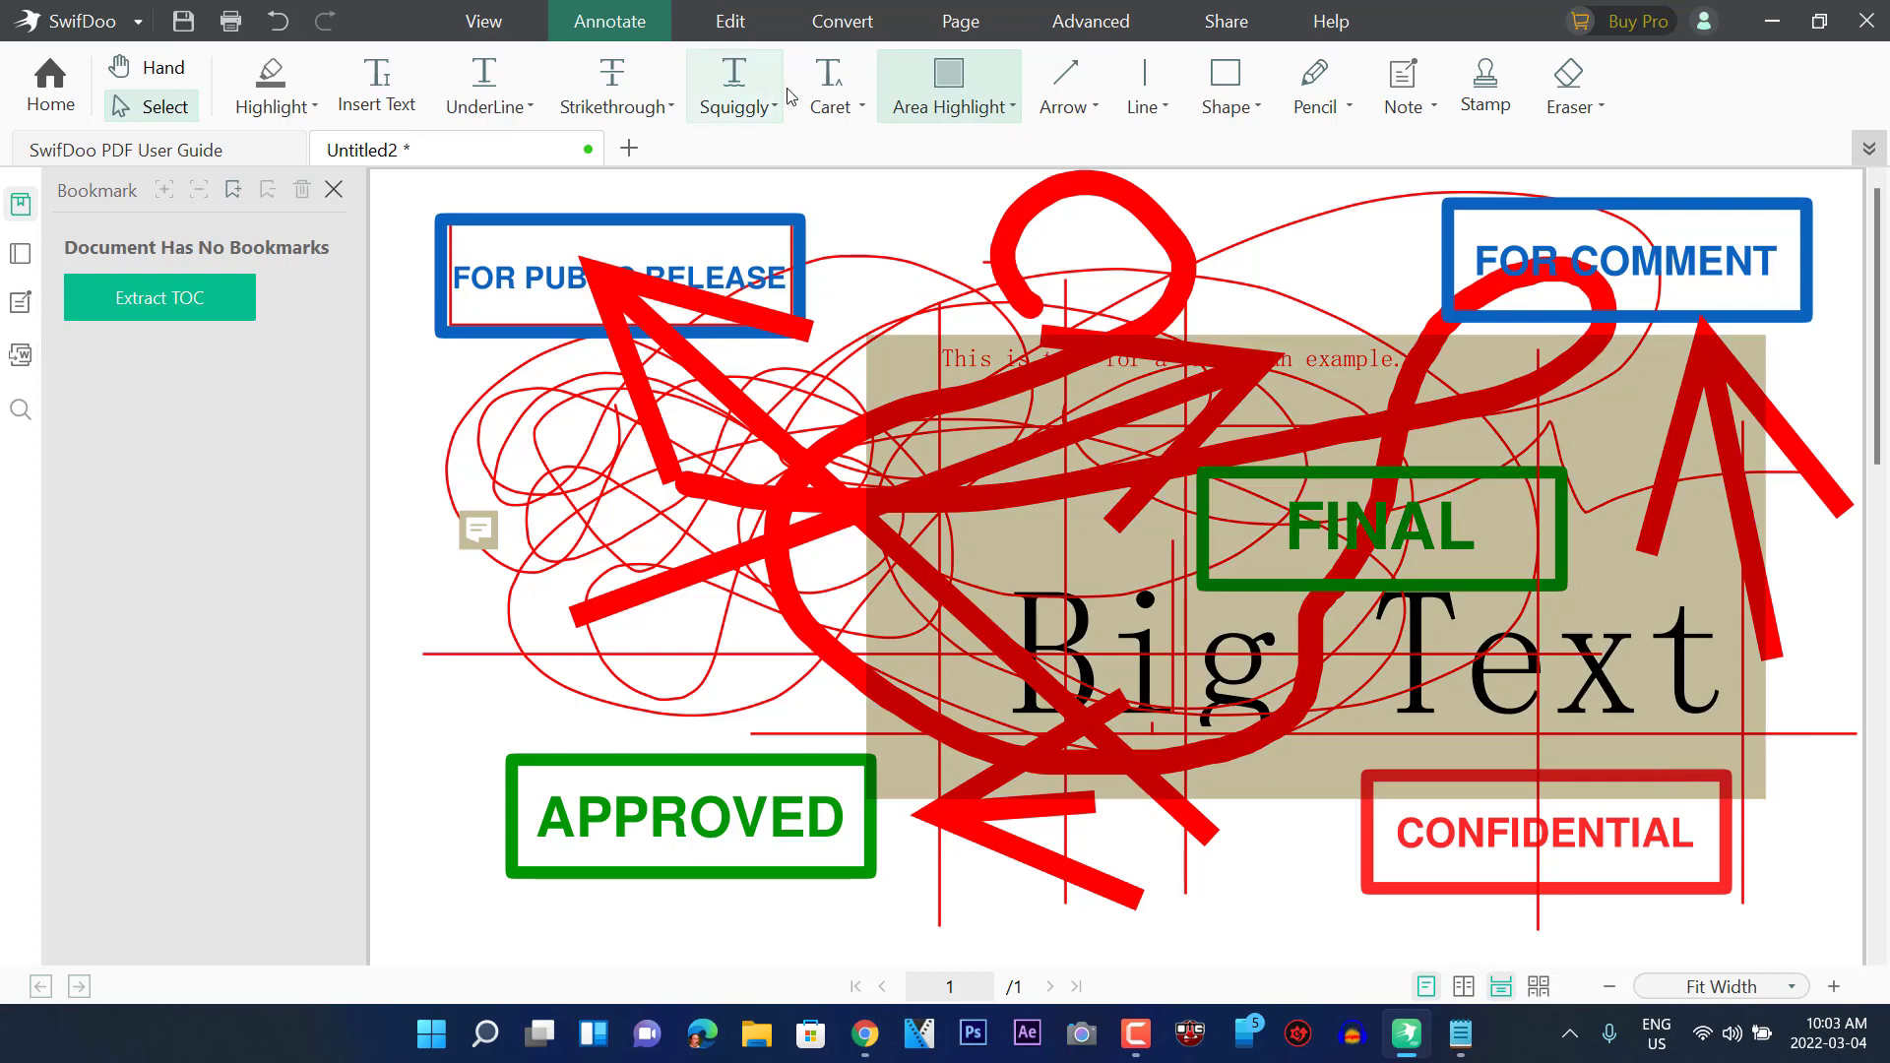
{"action": "left_click", "coordinate": [860, 108]}
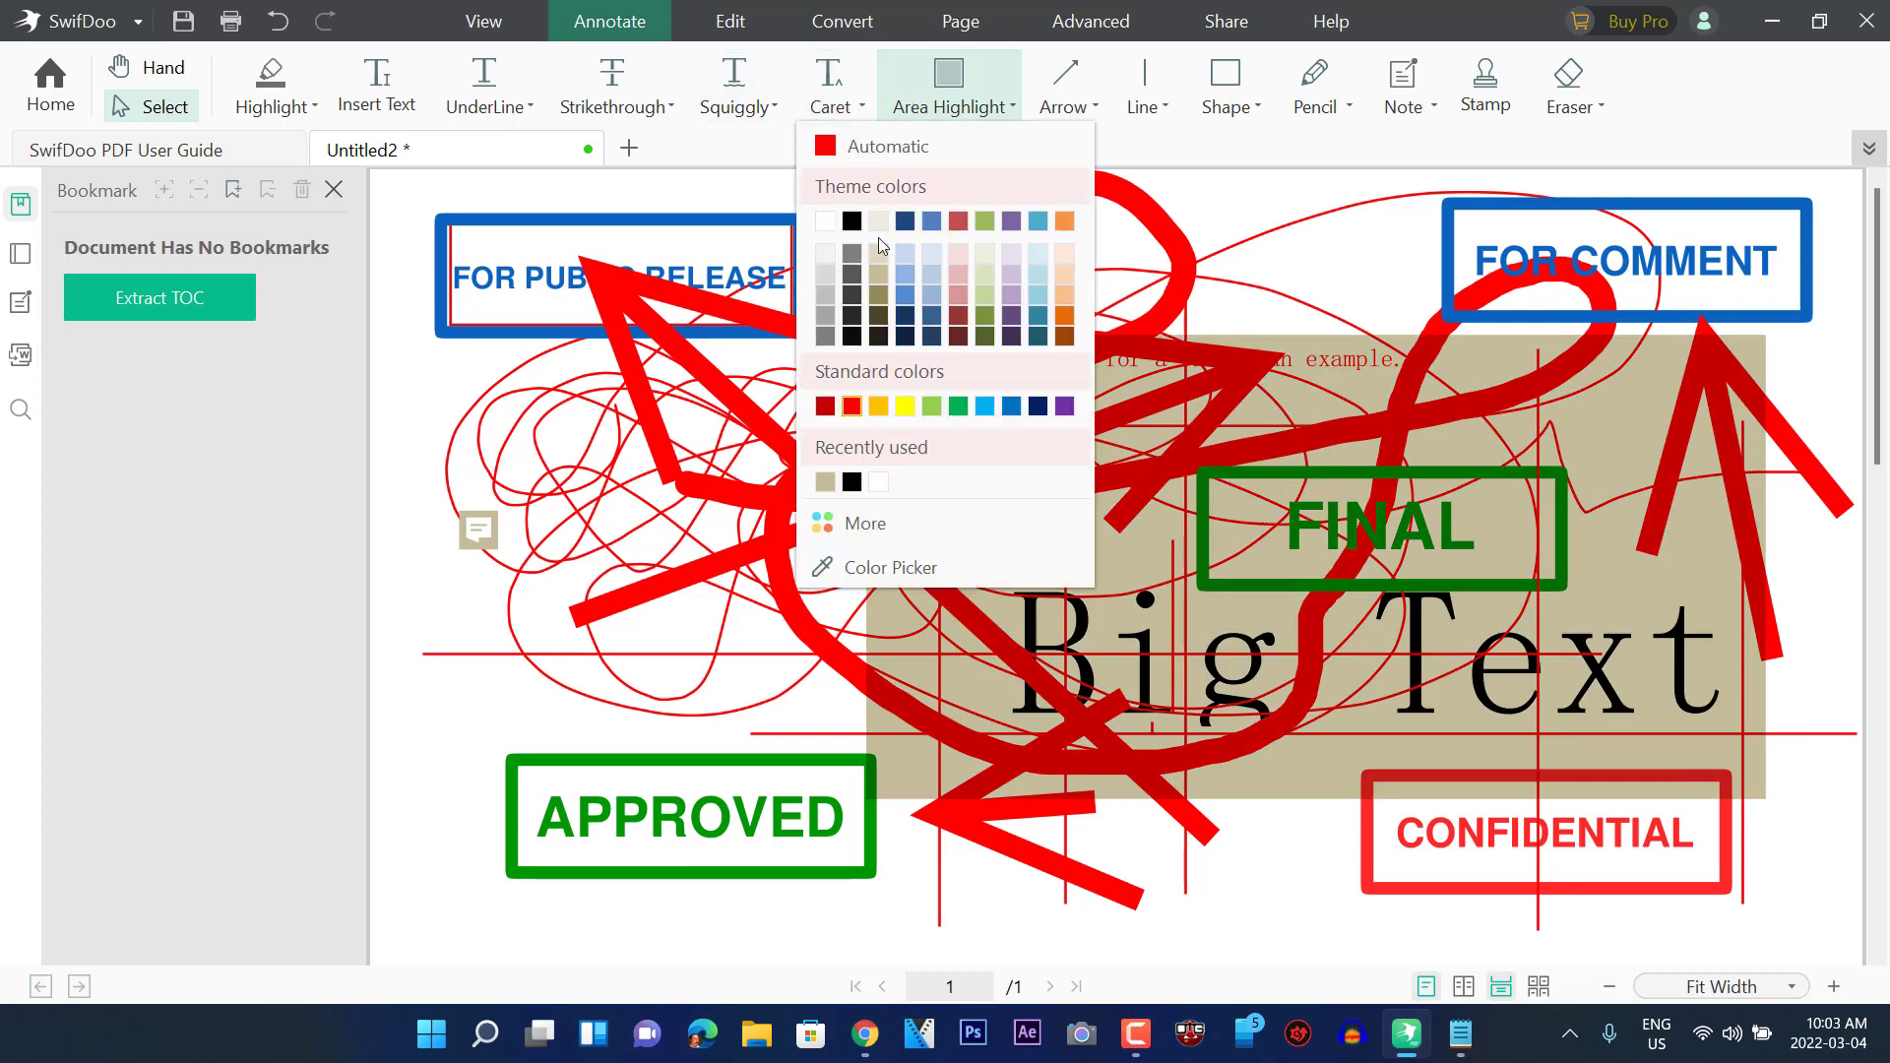
{"action": "left_click", "coordinate": [884, 298]}
{"action": "left_click", "coordinate": [1869, 149]}
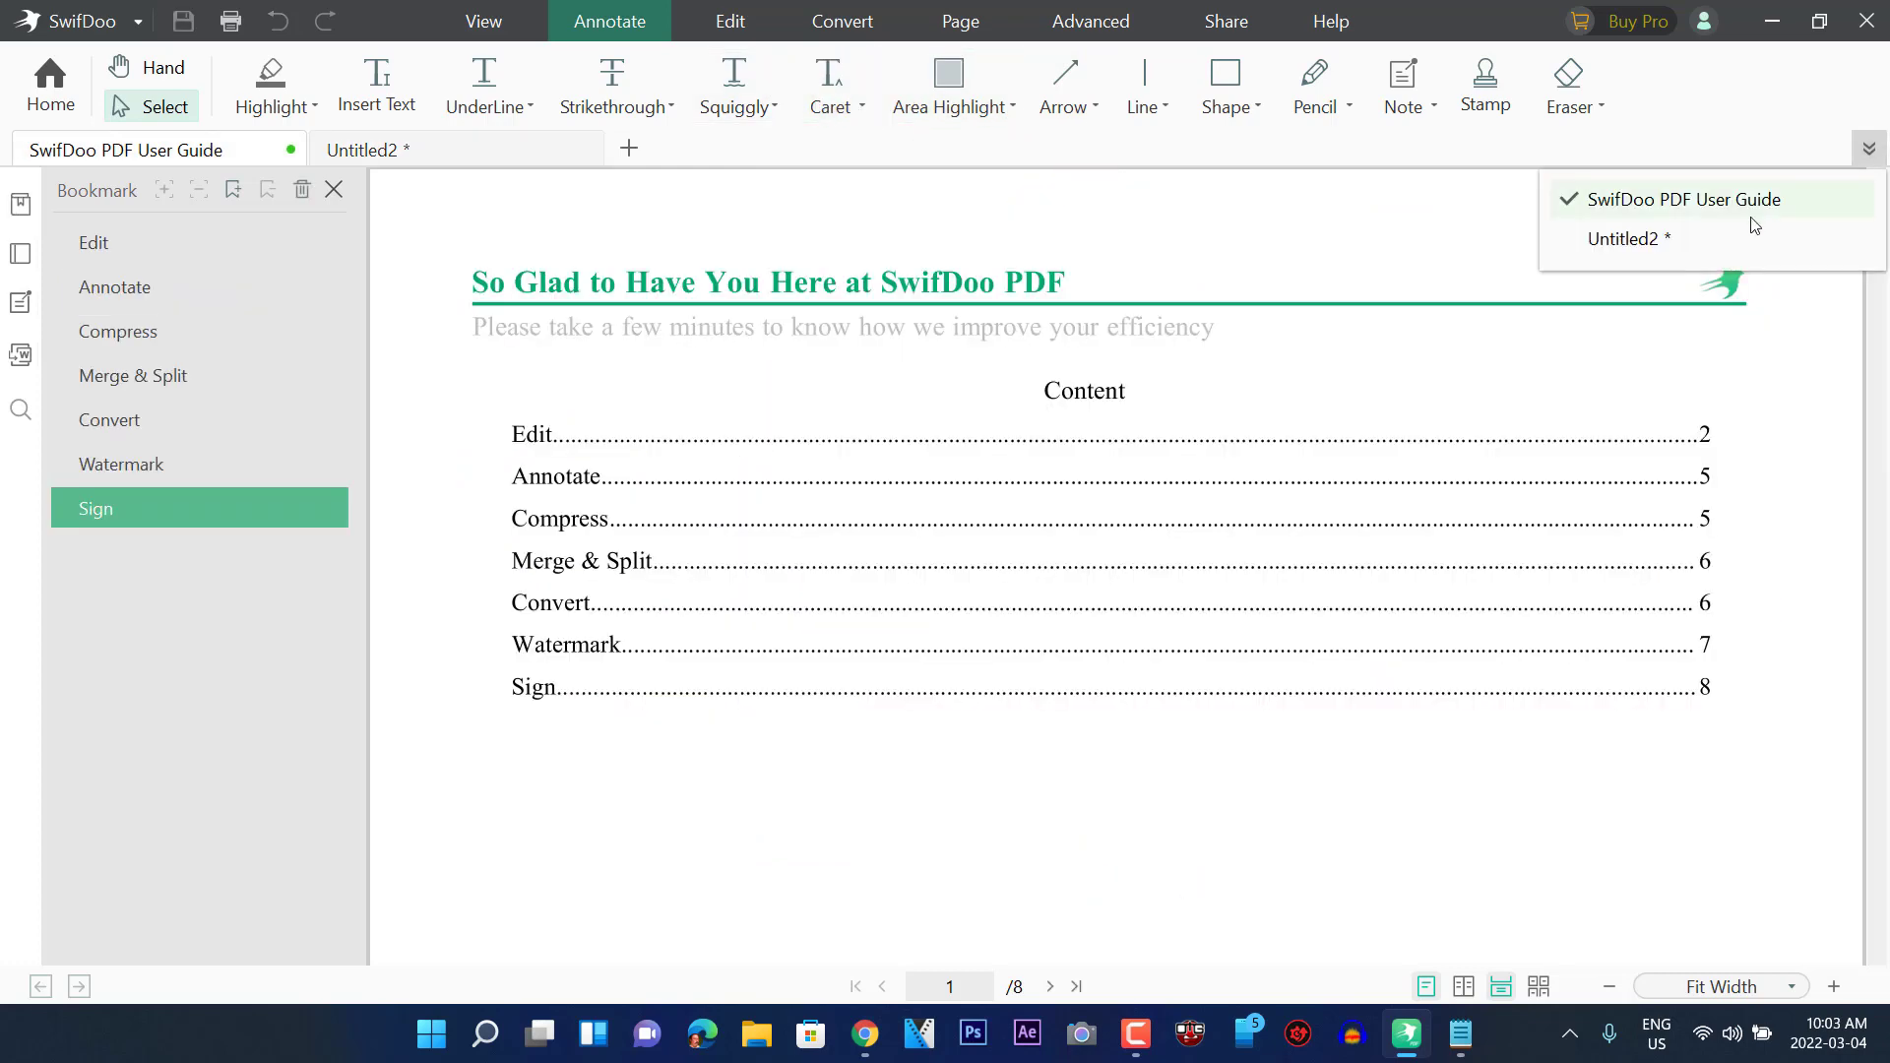
{"action": "left_click", "coordinate": [1737, 235]}
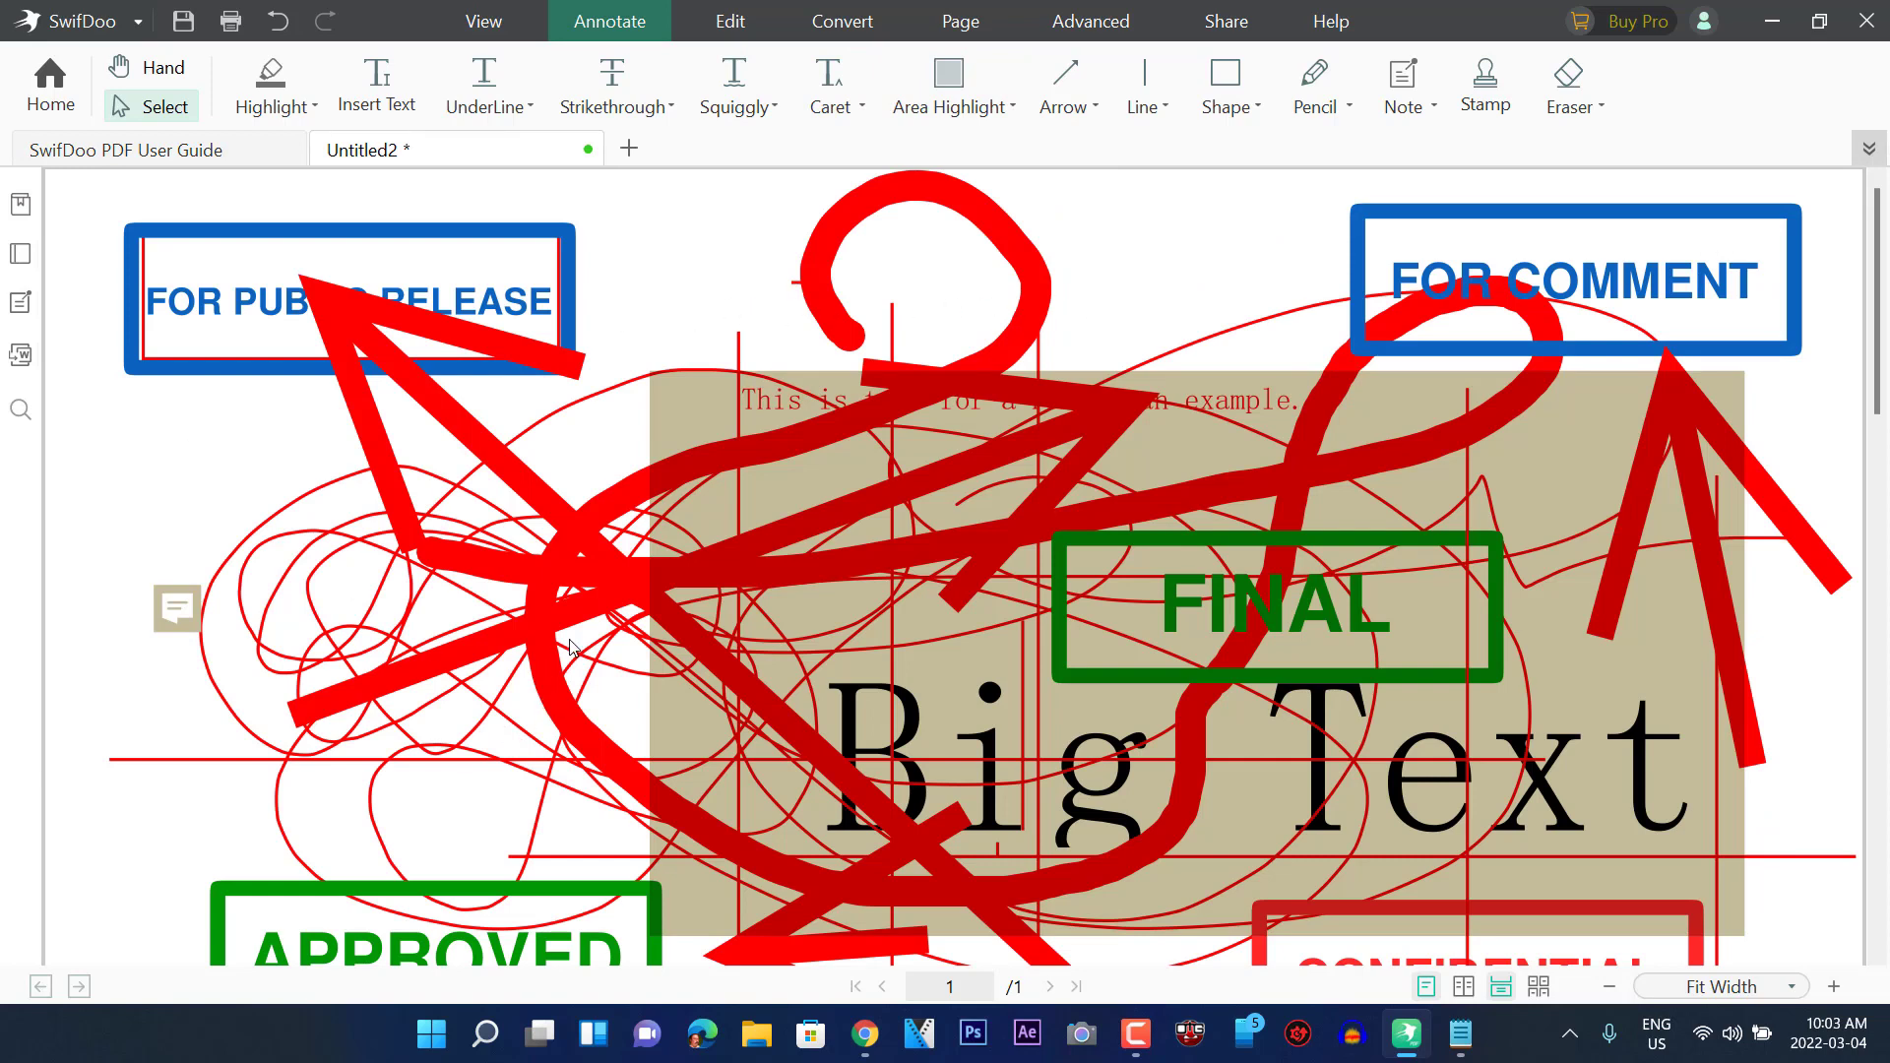
Insert the phone home-screen screenshot from the Camera Roll folder on the page's upper right, behind the For Comment and Final stamps
{"action": "left_click", "coordinate": [711, 38]}
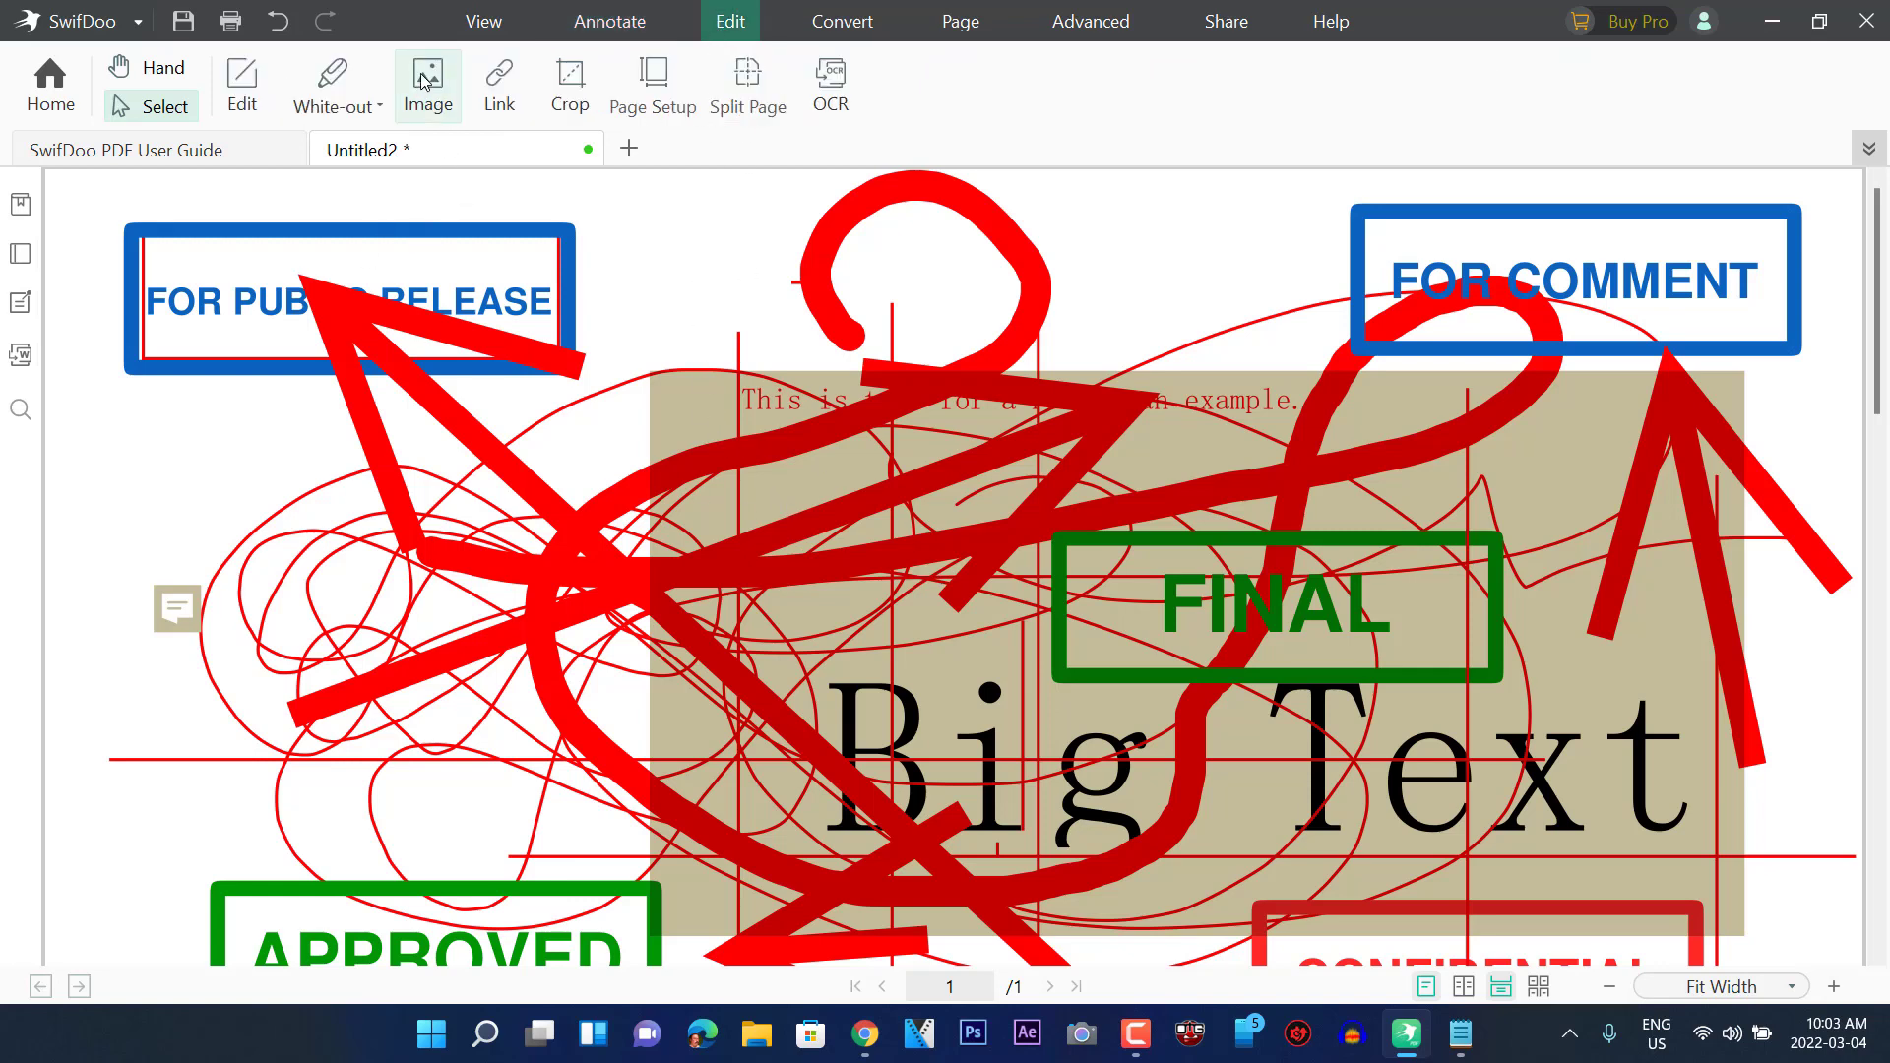
{"action": "left_click", "coordinate": [877, 392]}
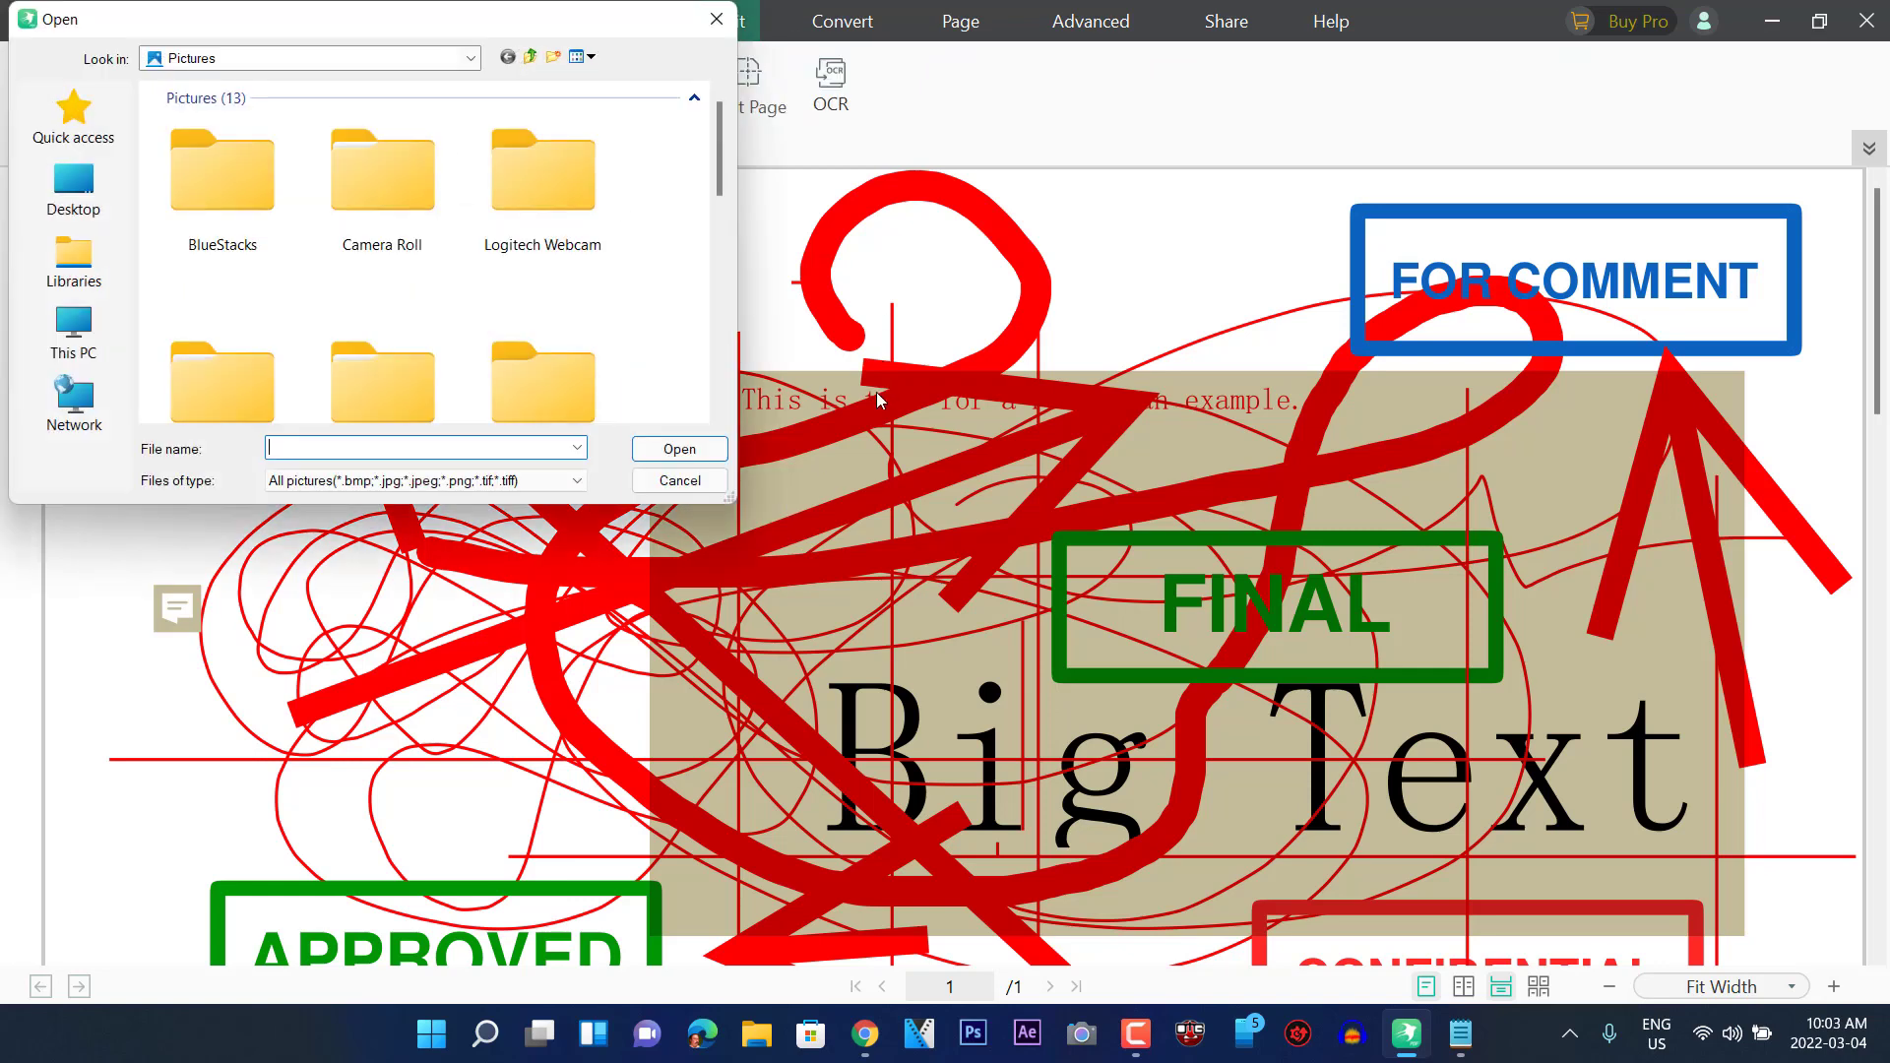
{"action": "double_click", "coordinate": [380, 219]}
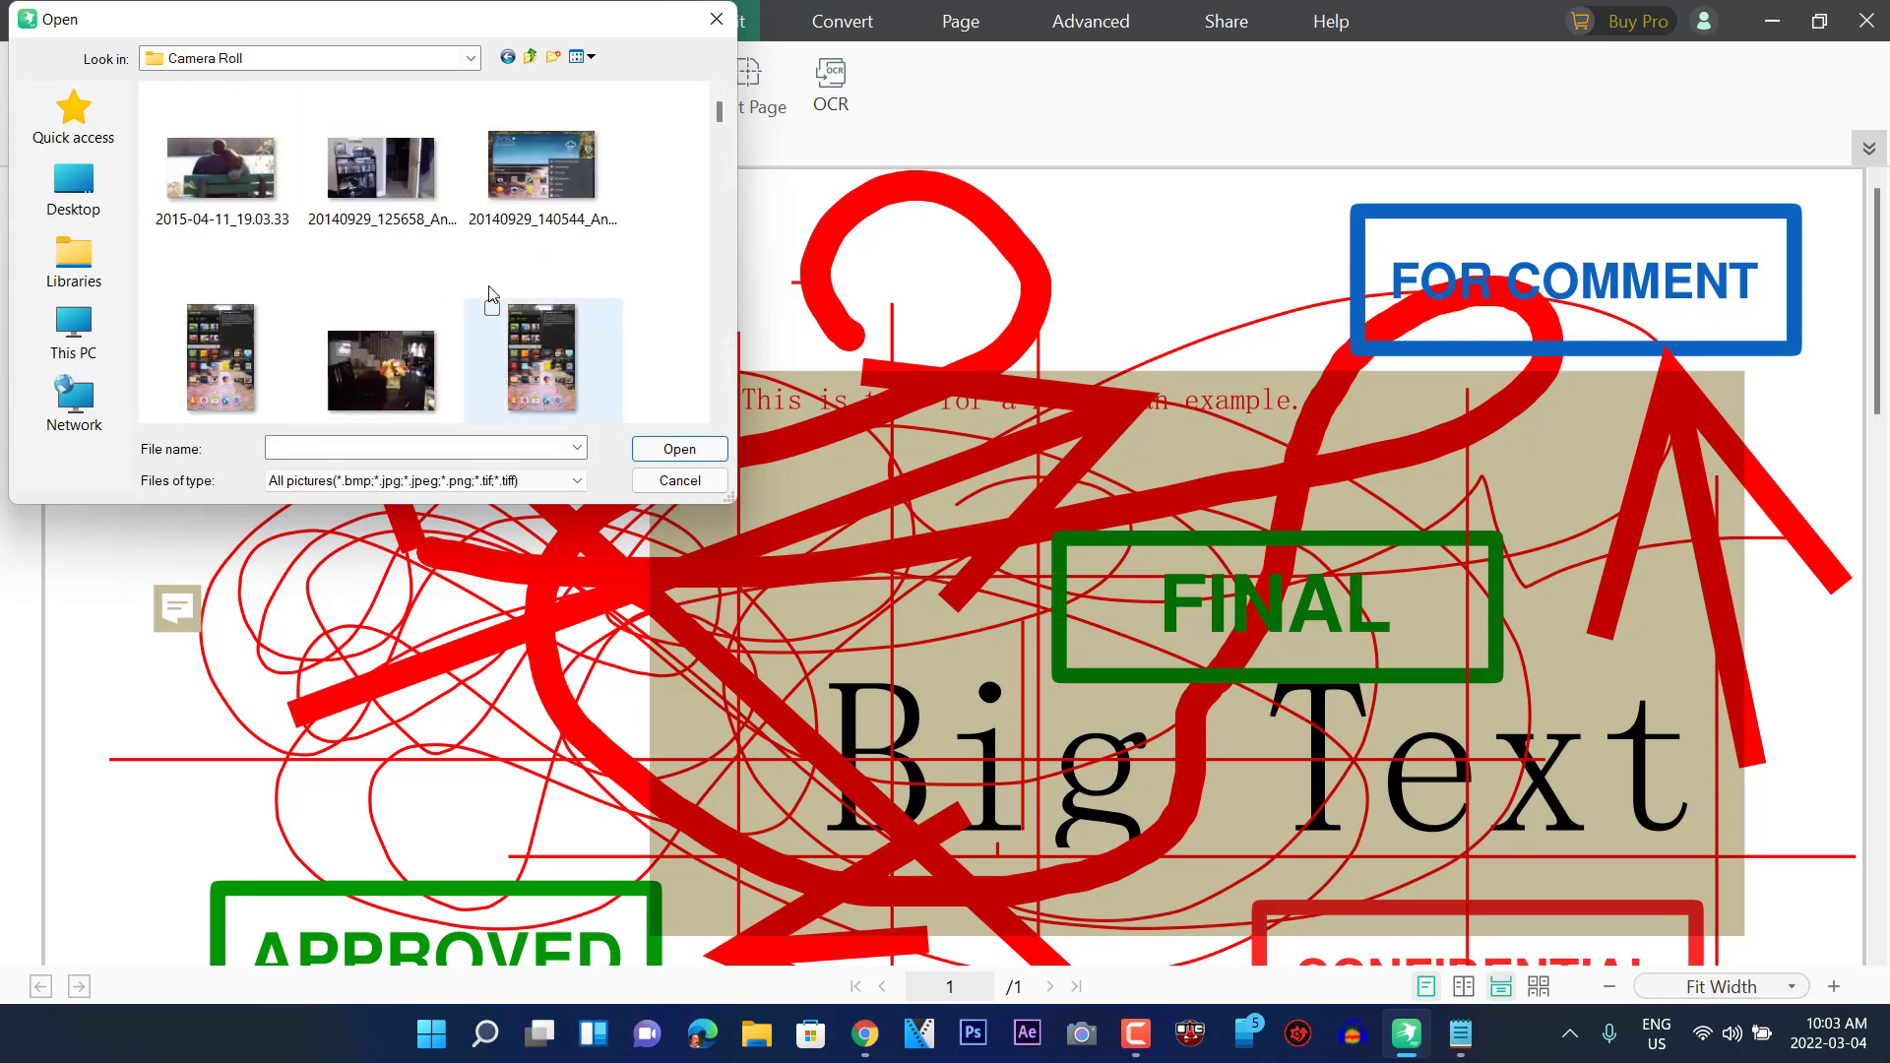
{"action": "left_click", "coordinate": [543, 168]}
{"action": "left_click", "coordinate": [679, 449]}
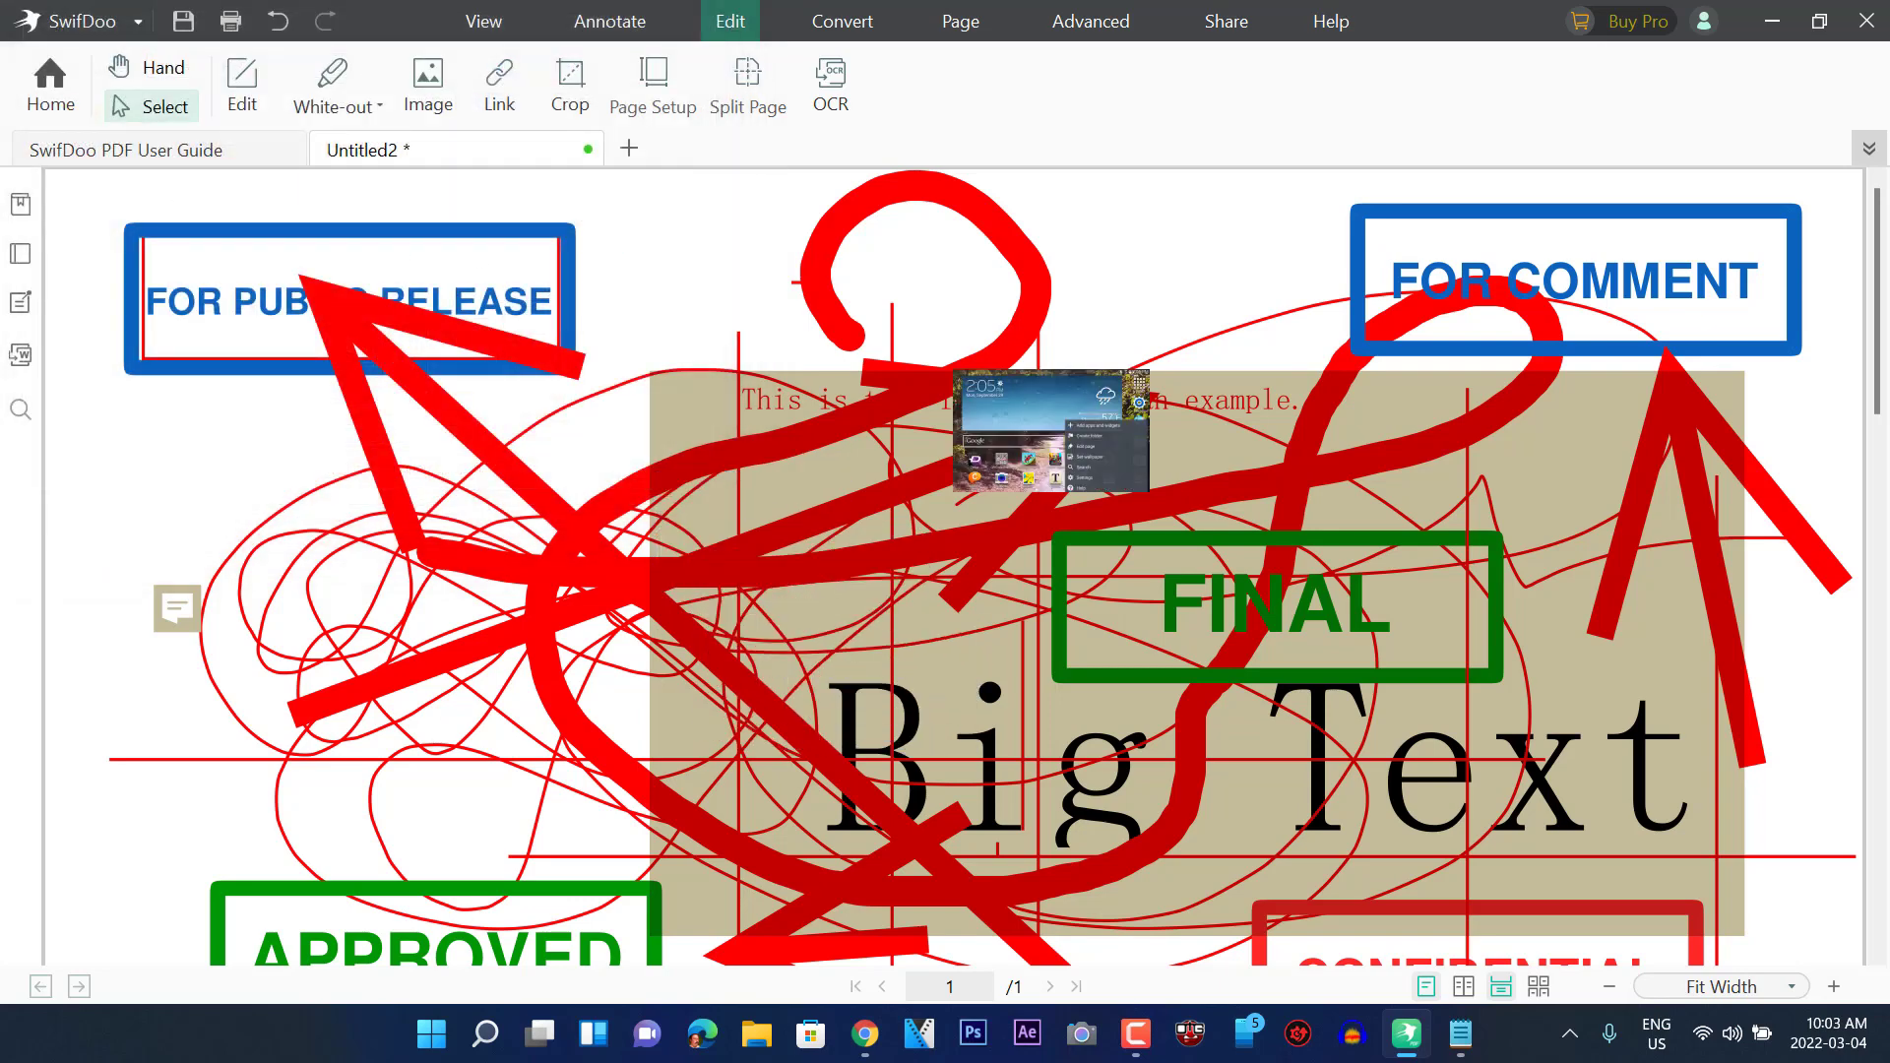
{"action": "left_click", "coordinate": [1064, 213]}
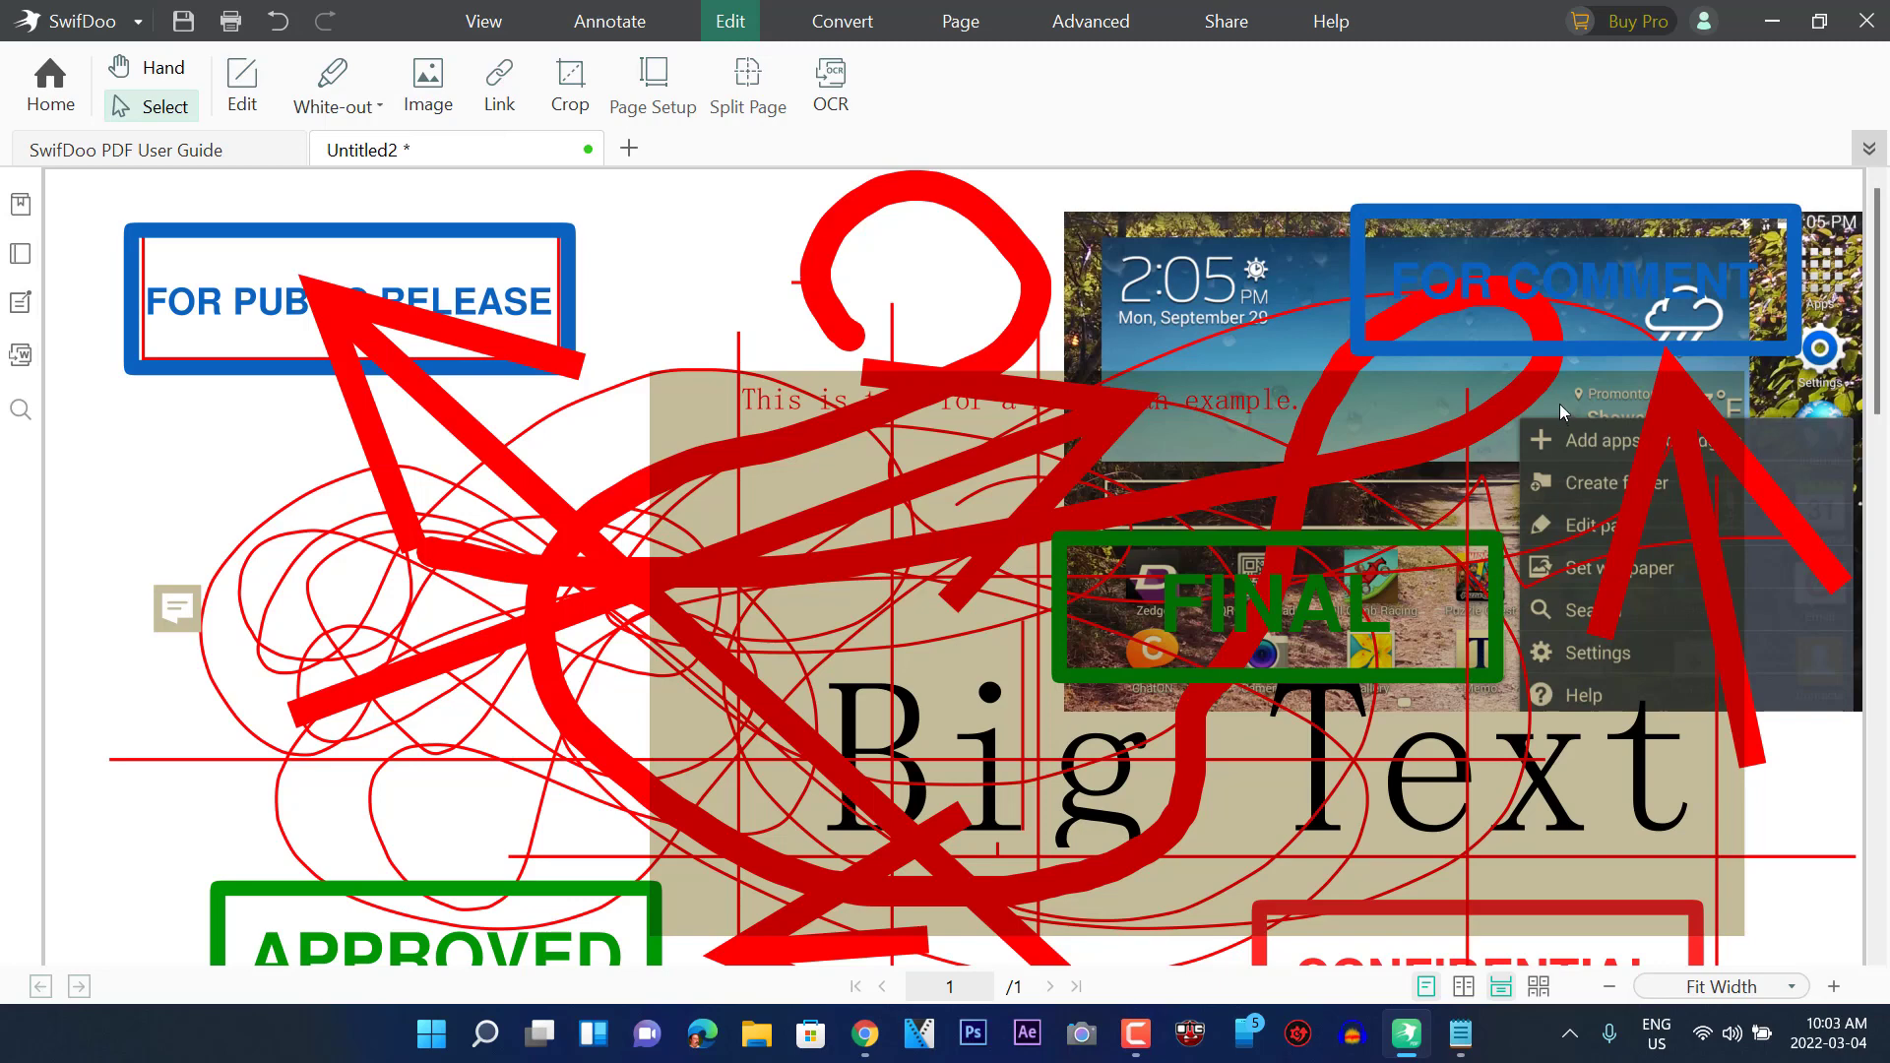
Try to select the inserted image beneath the overlapping annotations
{"action": "left_click", "coordinate": [1217, 274]}
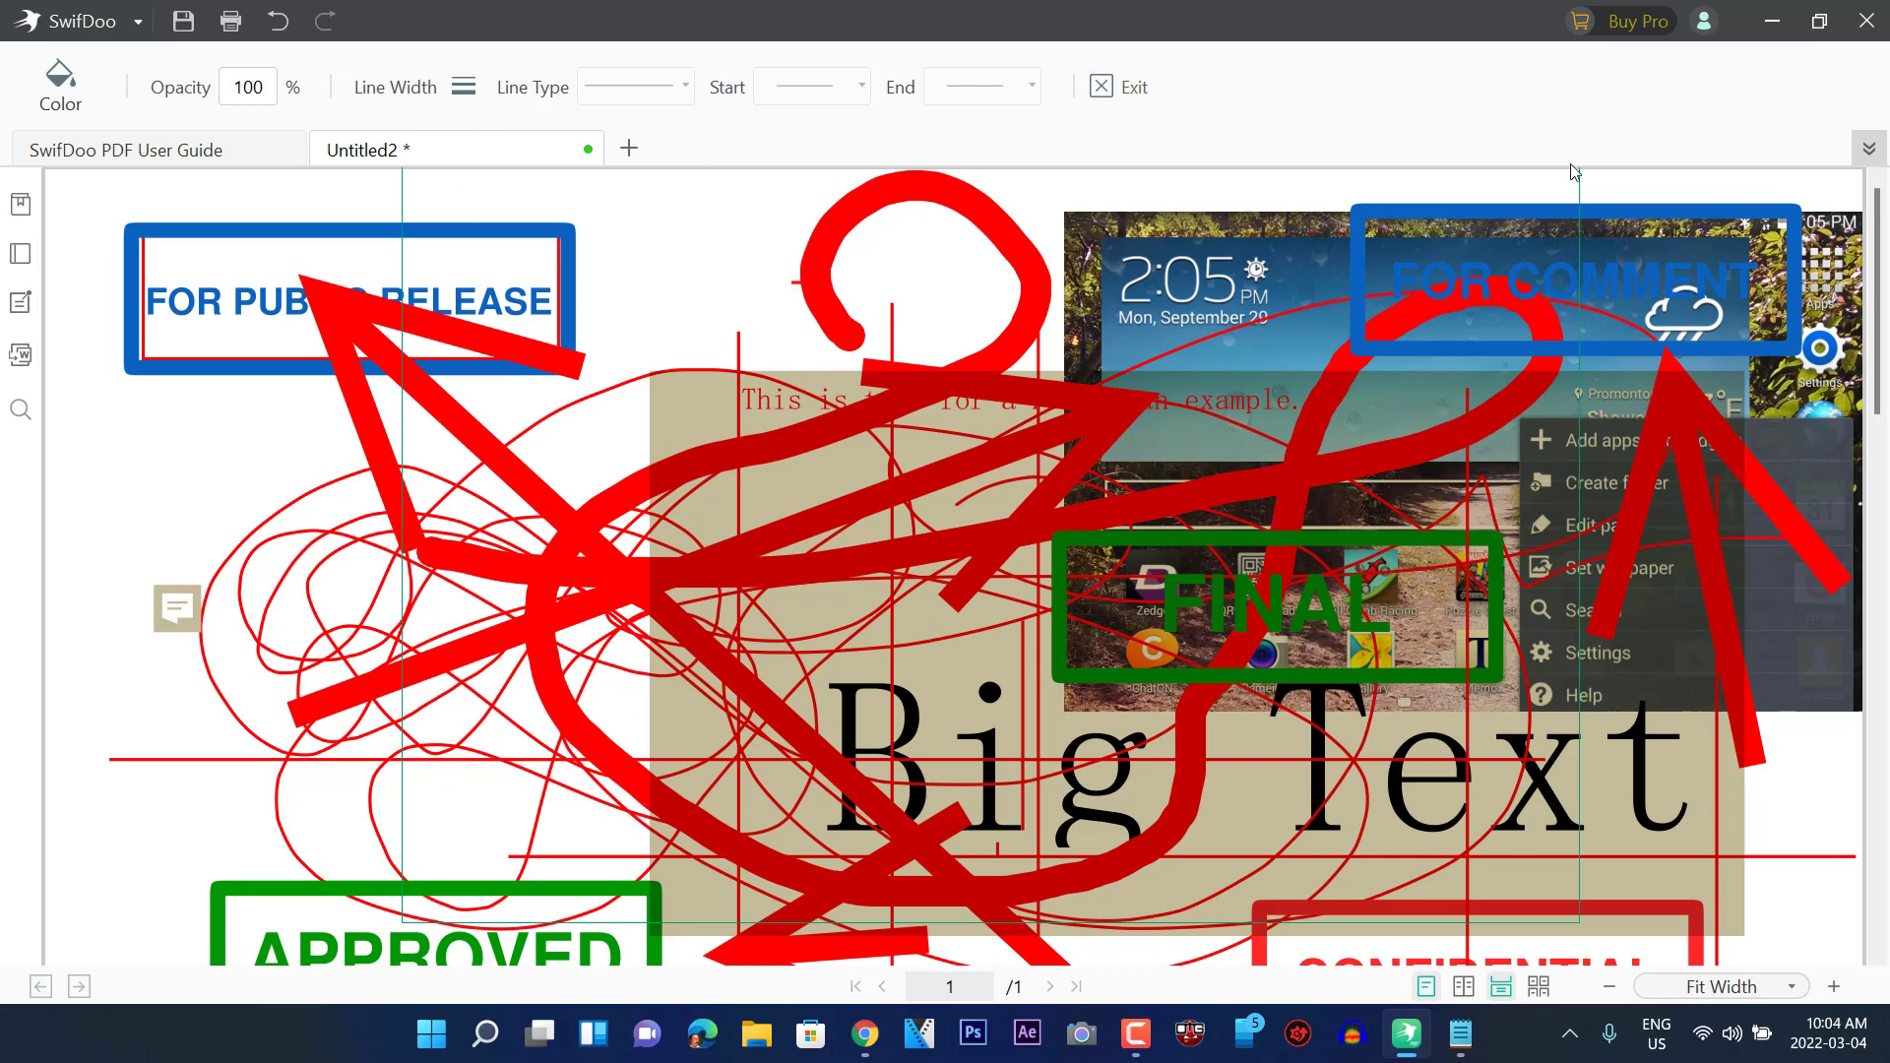
{"action": "left_click", "coordinate": [1793, 780]}
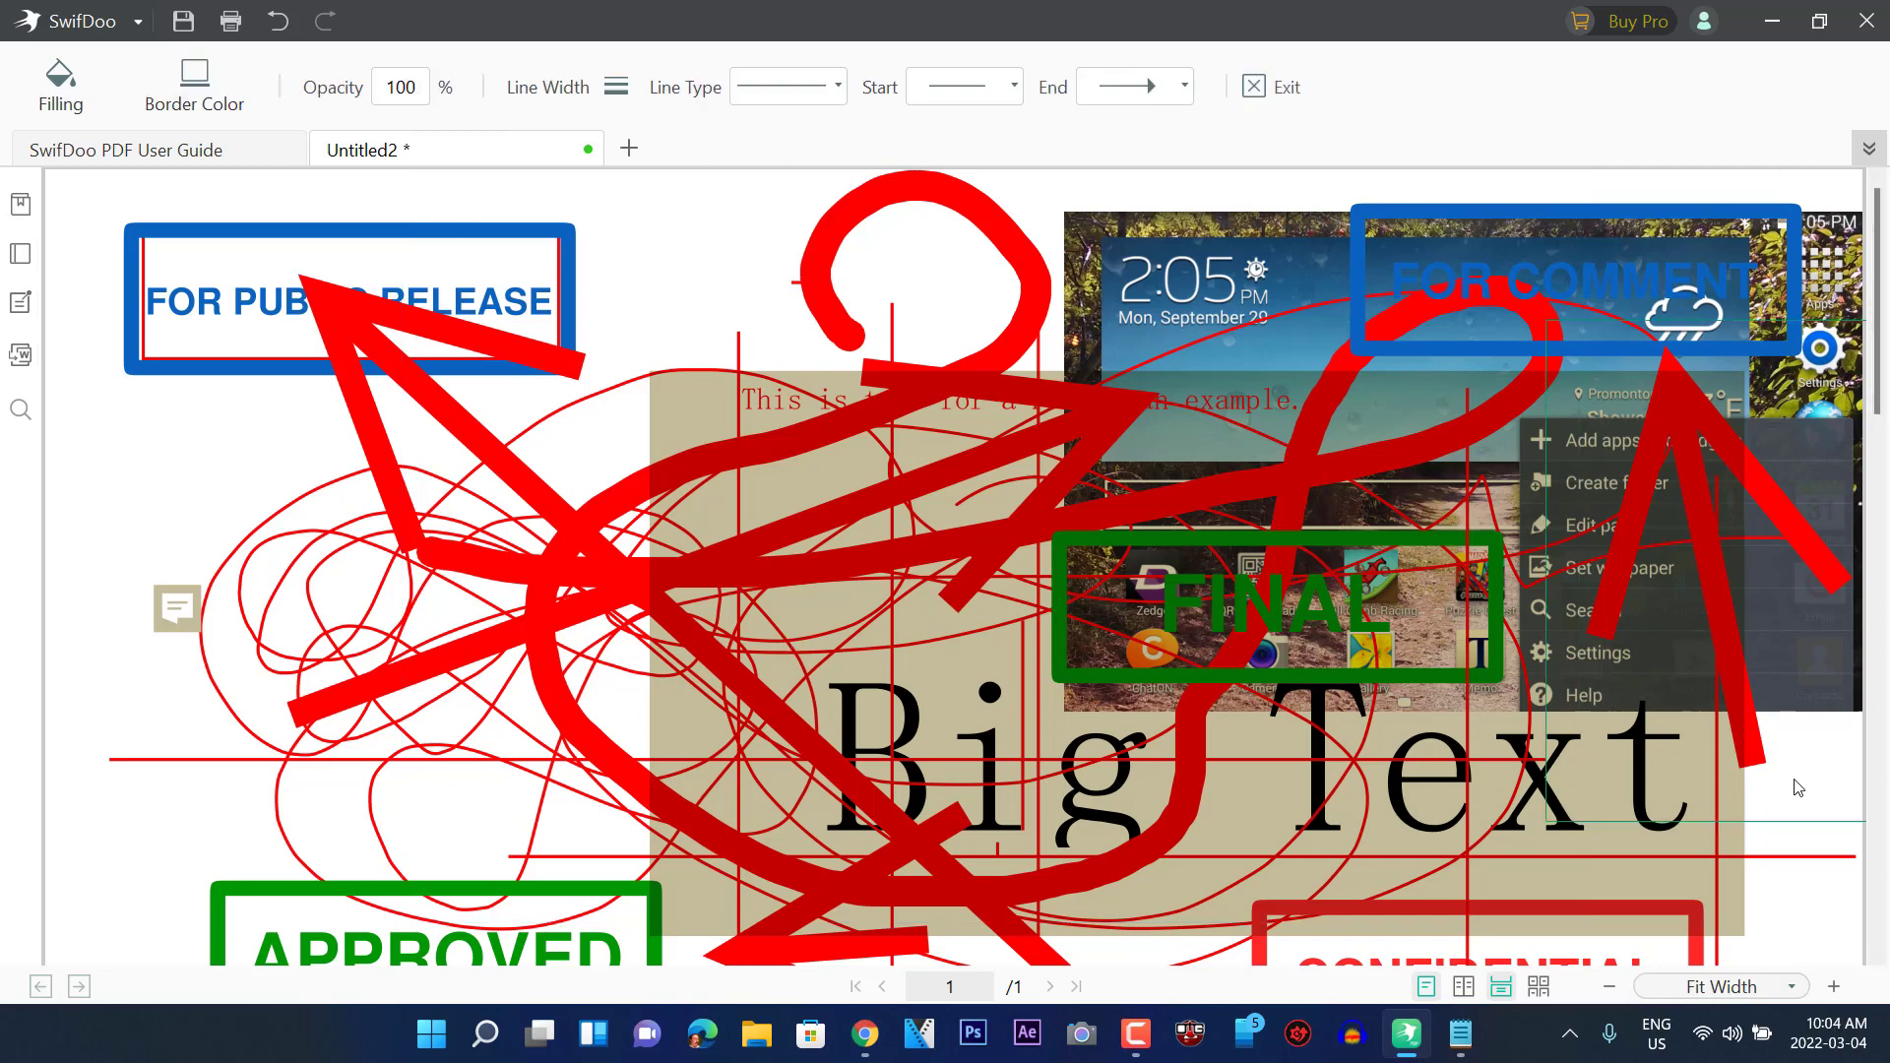
{"action": "left_click", "coordinate": [1372, 425]}
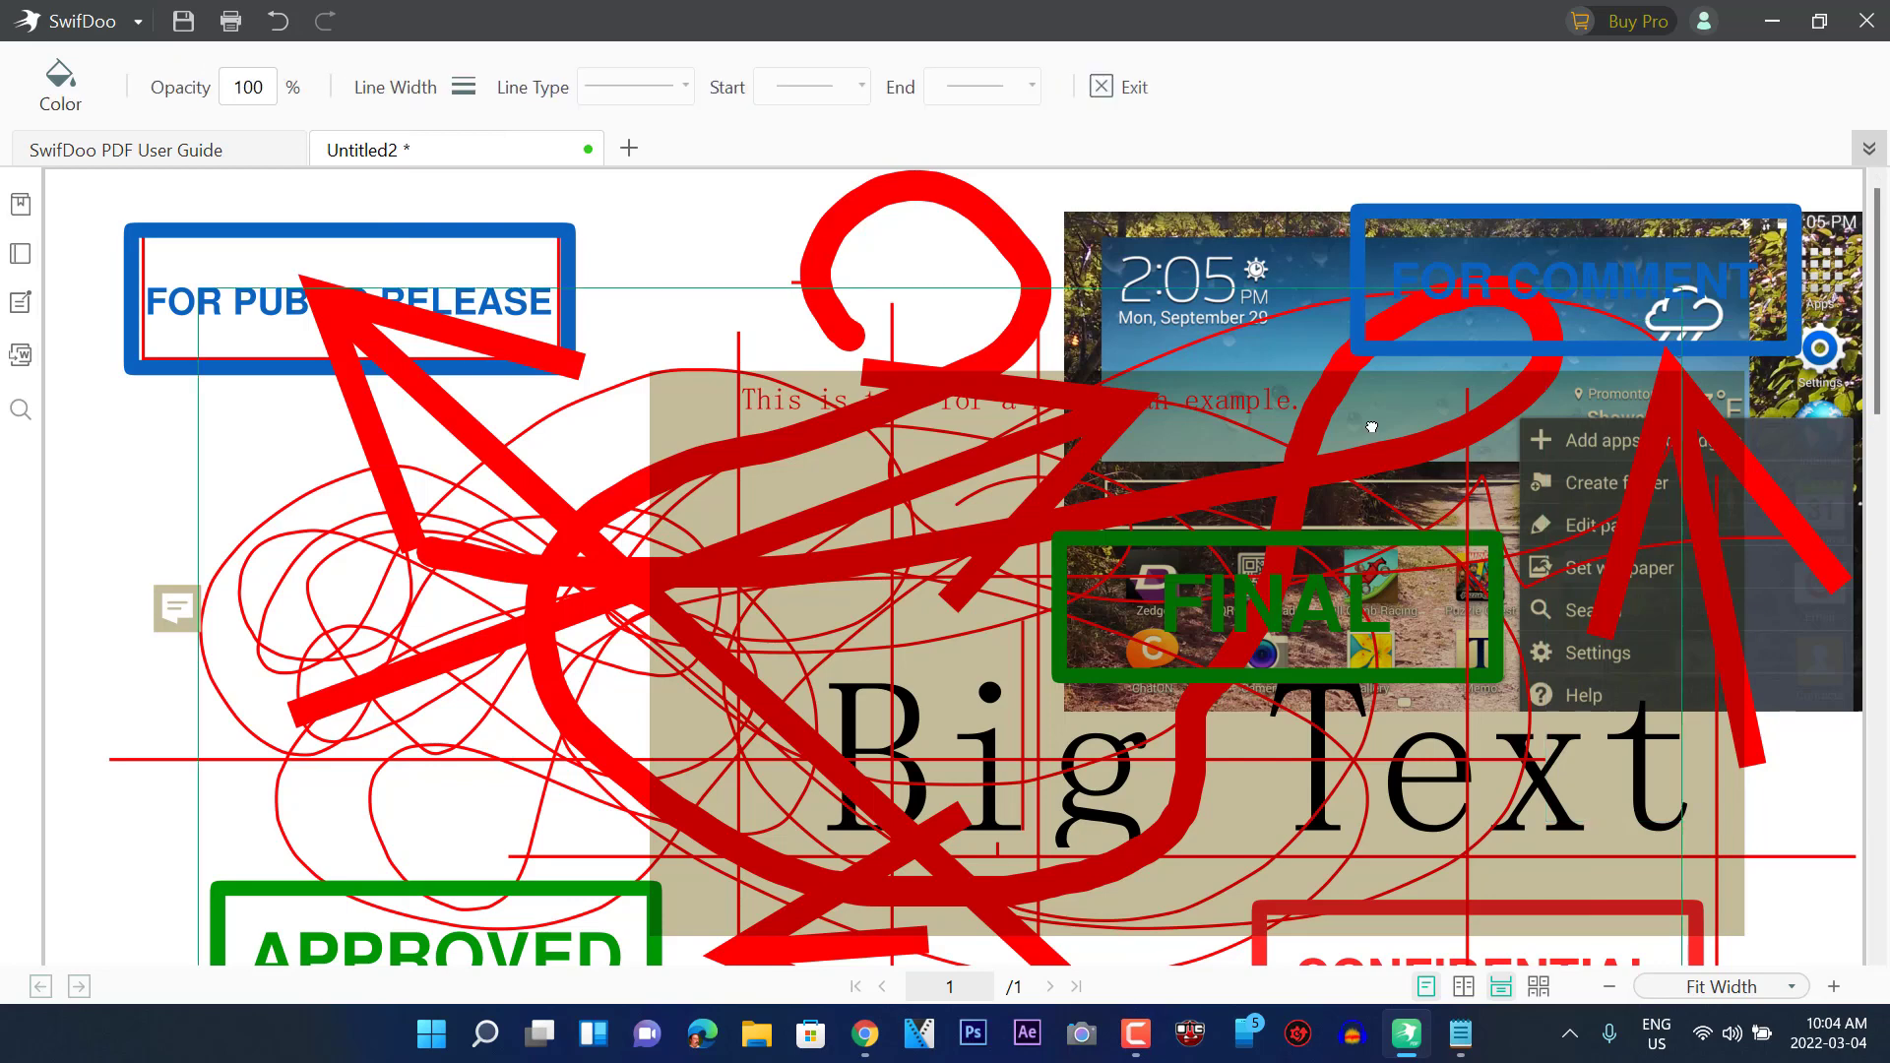
{"action": "left_click", "coordinate": [74, 440]}
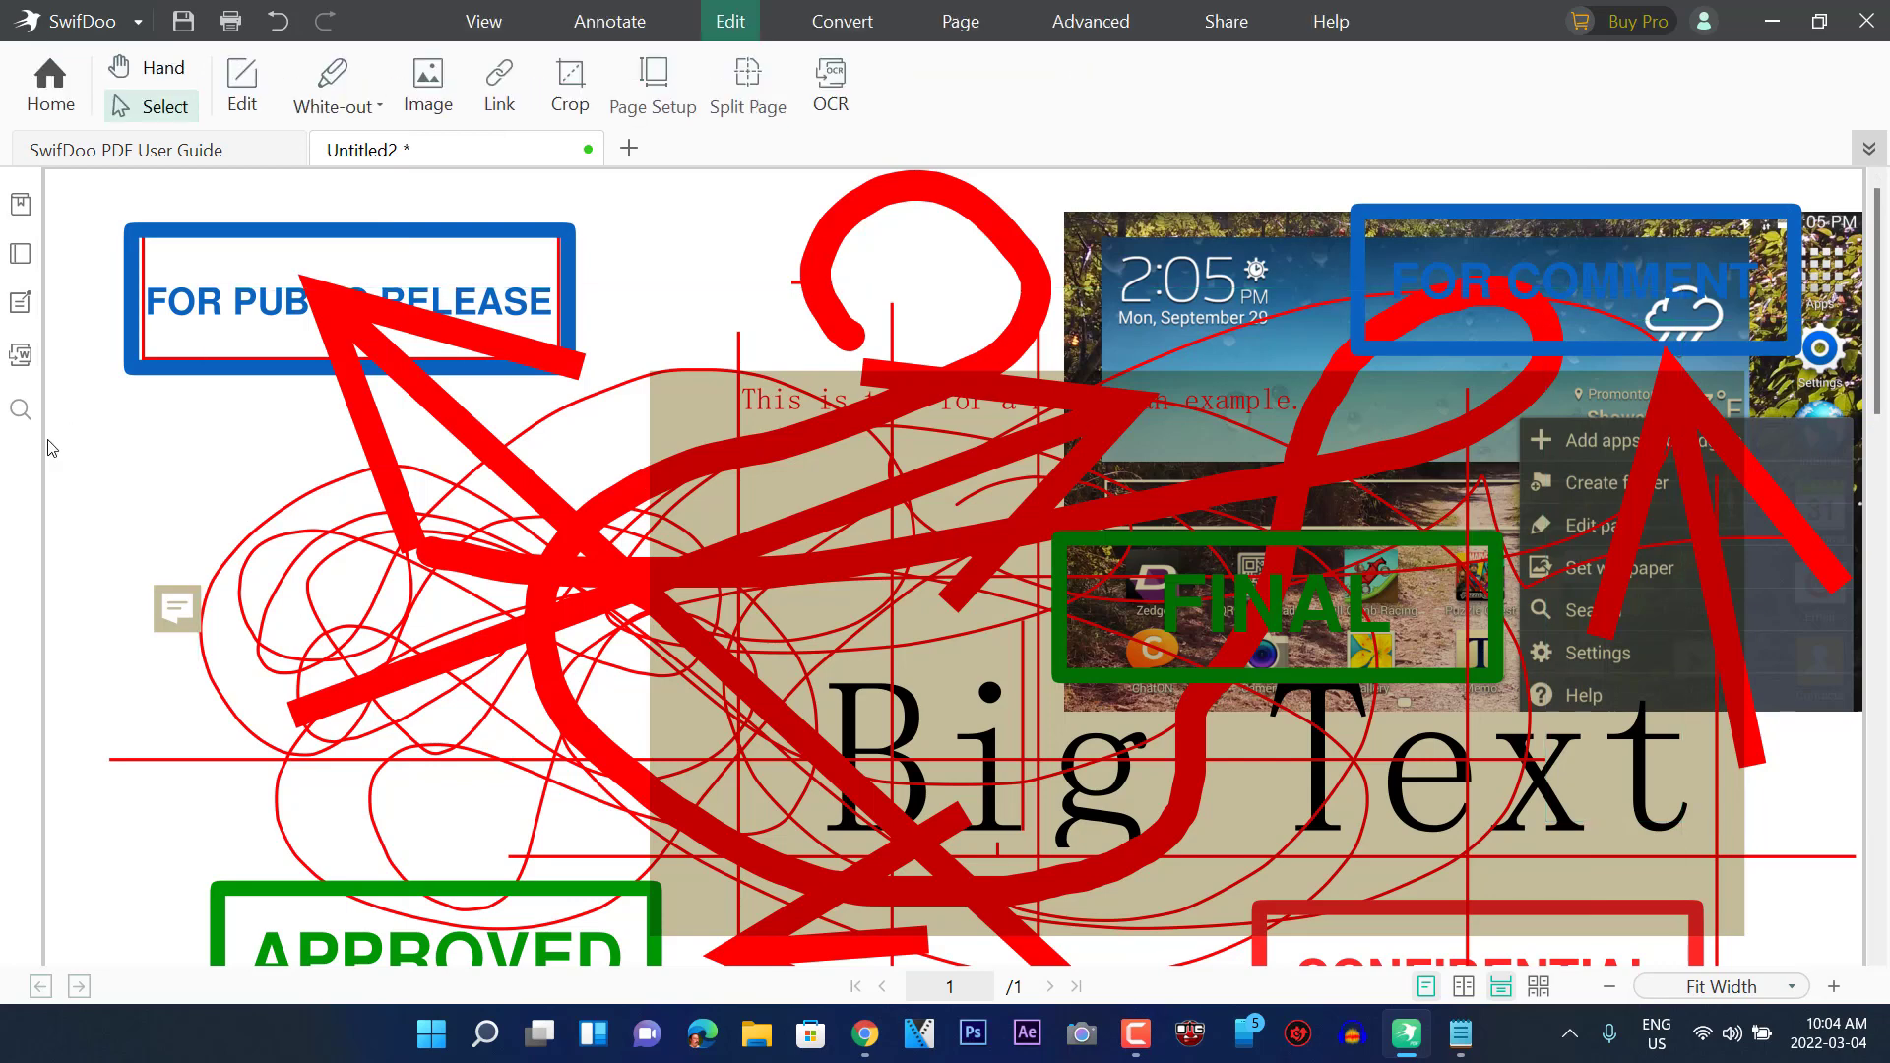
Crop the page to its upper-left area containing the For Public Release stamp and the note
{"action": "left_click", "coordinate": [569, 87]}
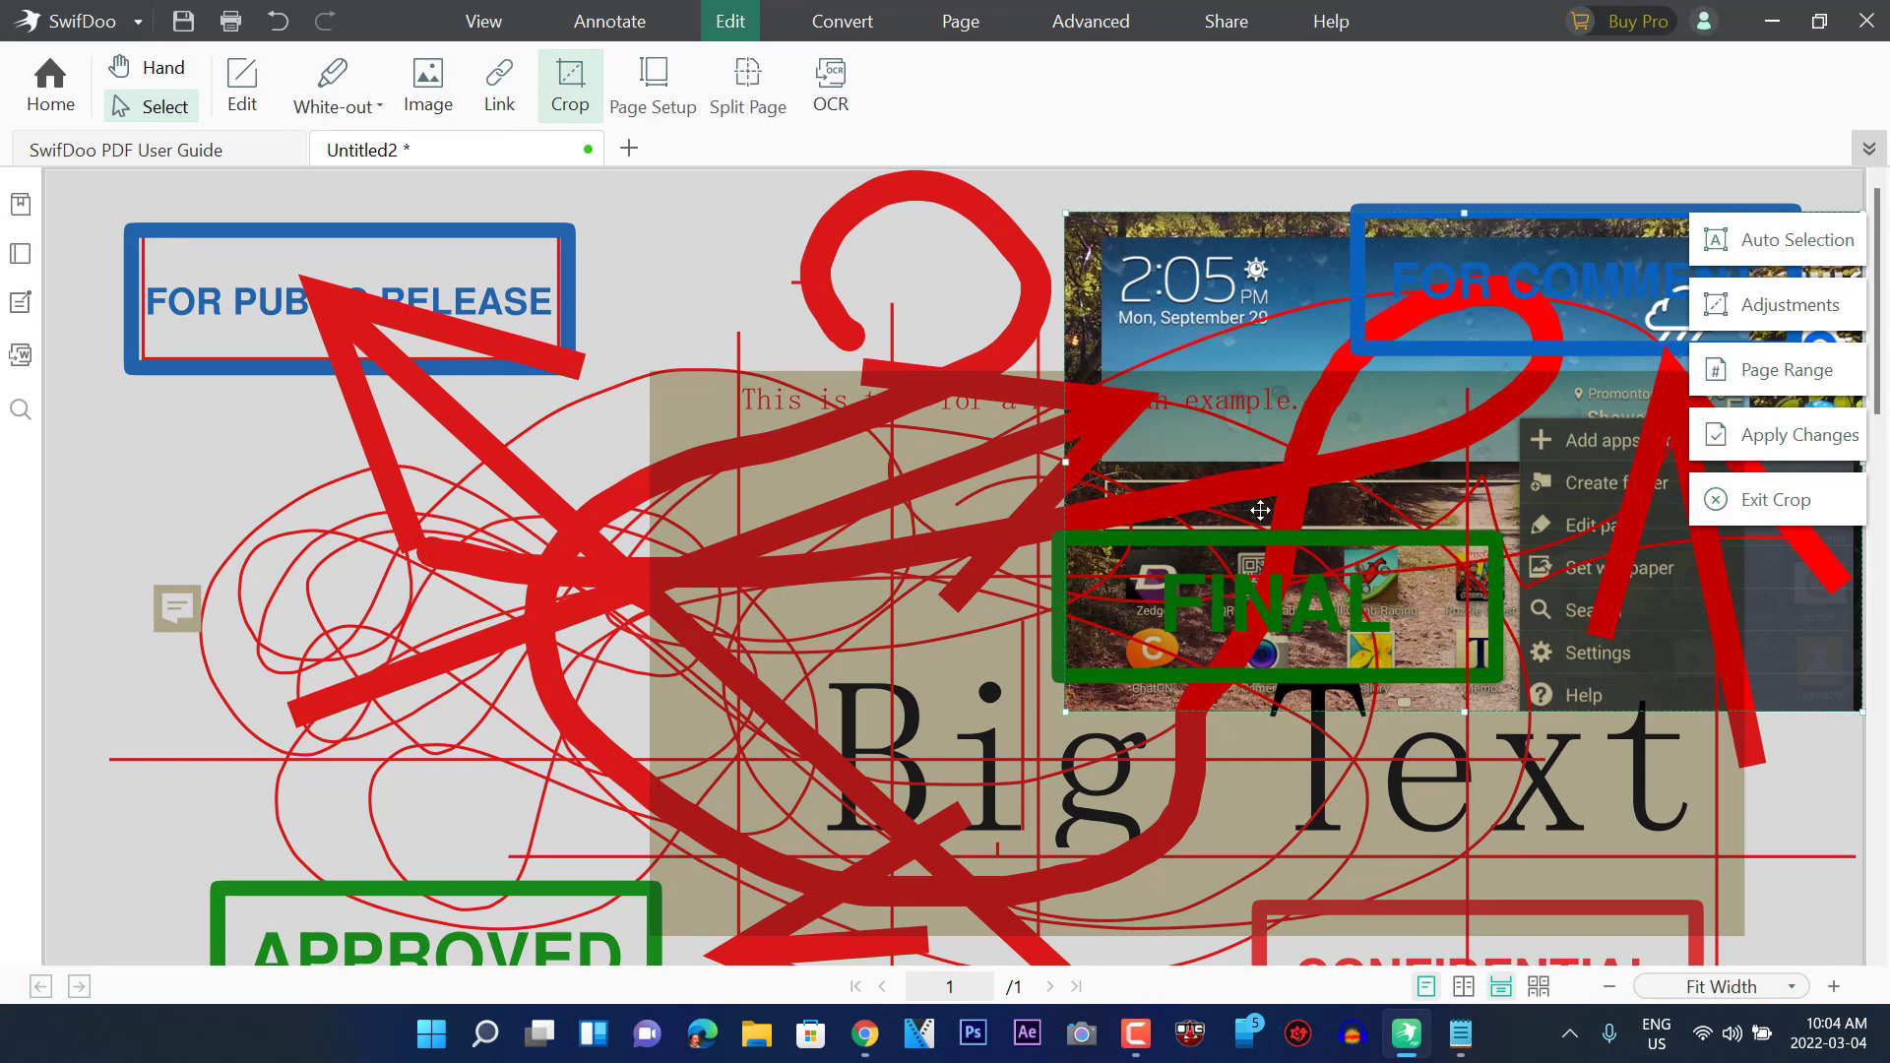
{"action": "left_click_drag", "start_coordinate": [1344, 513], "coordinate": [389, 456]}
{"action": "left_click", "coordinate": [963, 407]}
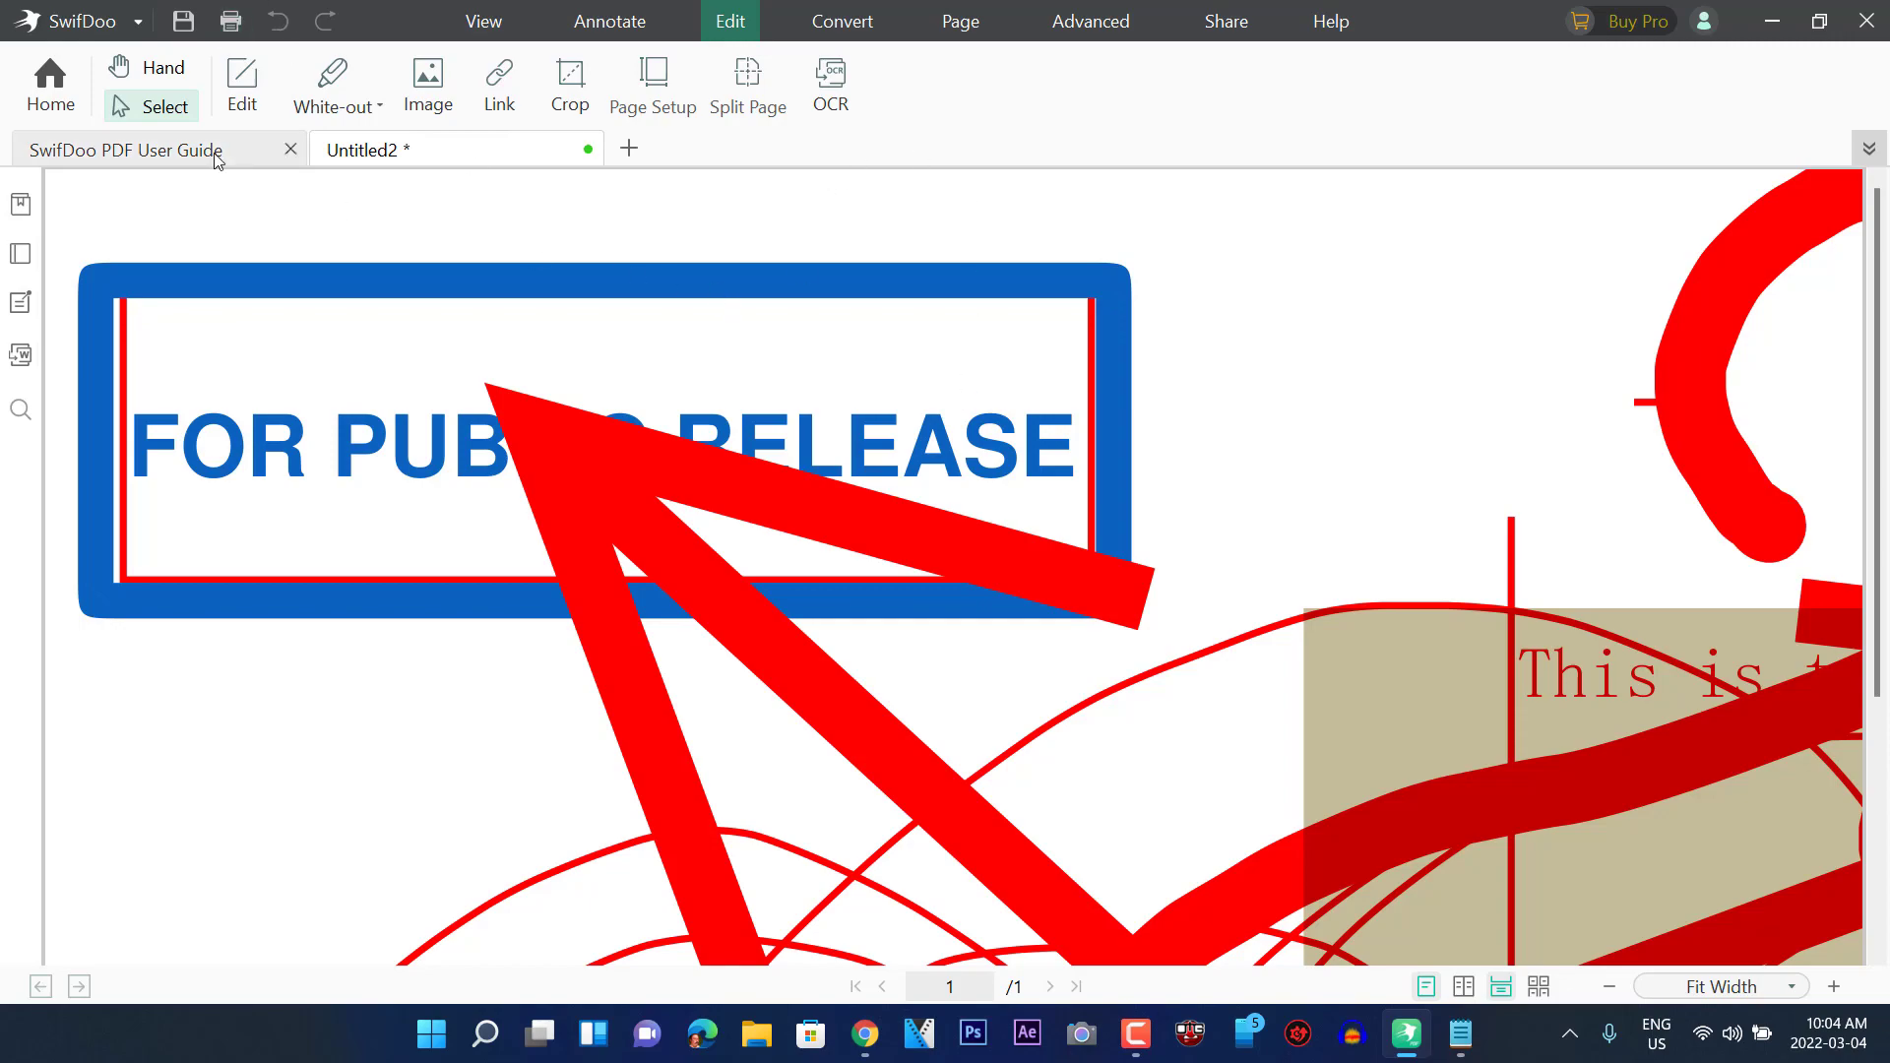
{"action": "scroll", "coordinate": [918, 640], "scroll_direction": "down", "scroll_amount": 3}
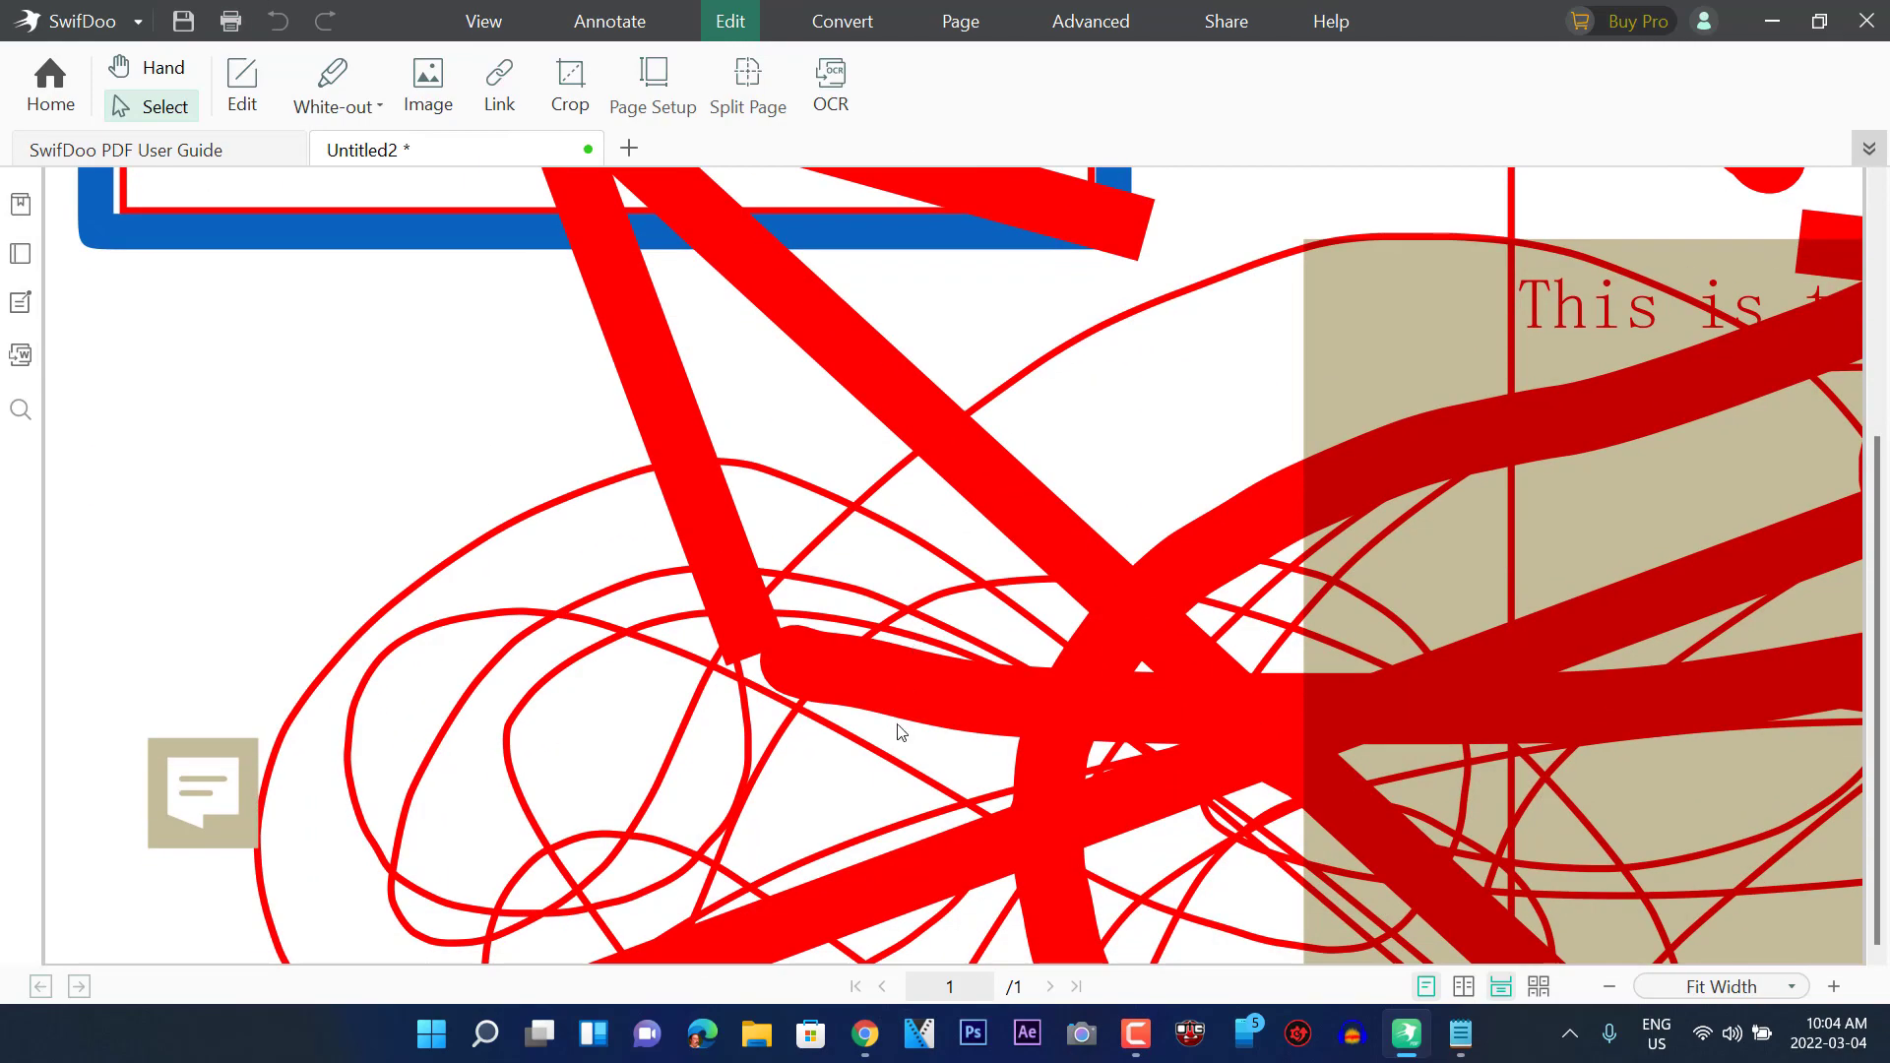
{"action": "scroll", "coordinate": [897, 732], "scroll_direction": "up", "scroll_amount": 3}
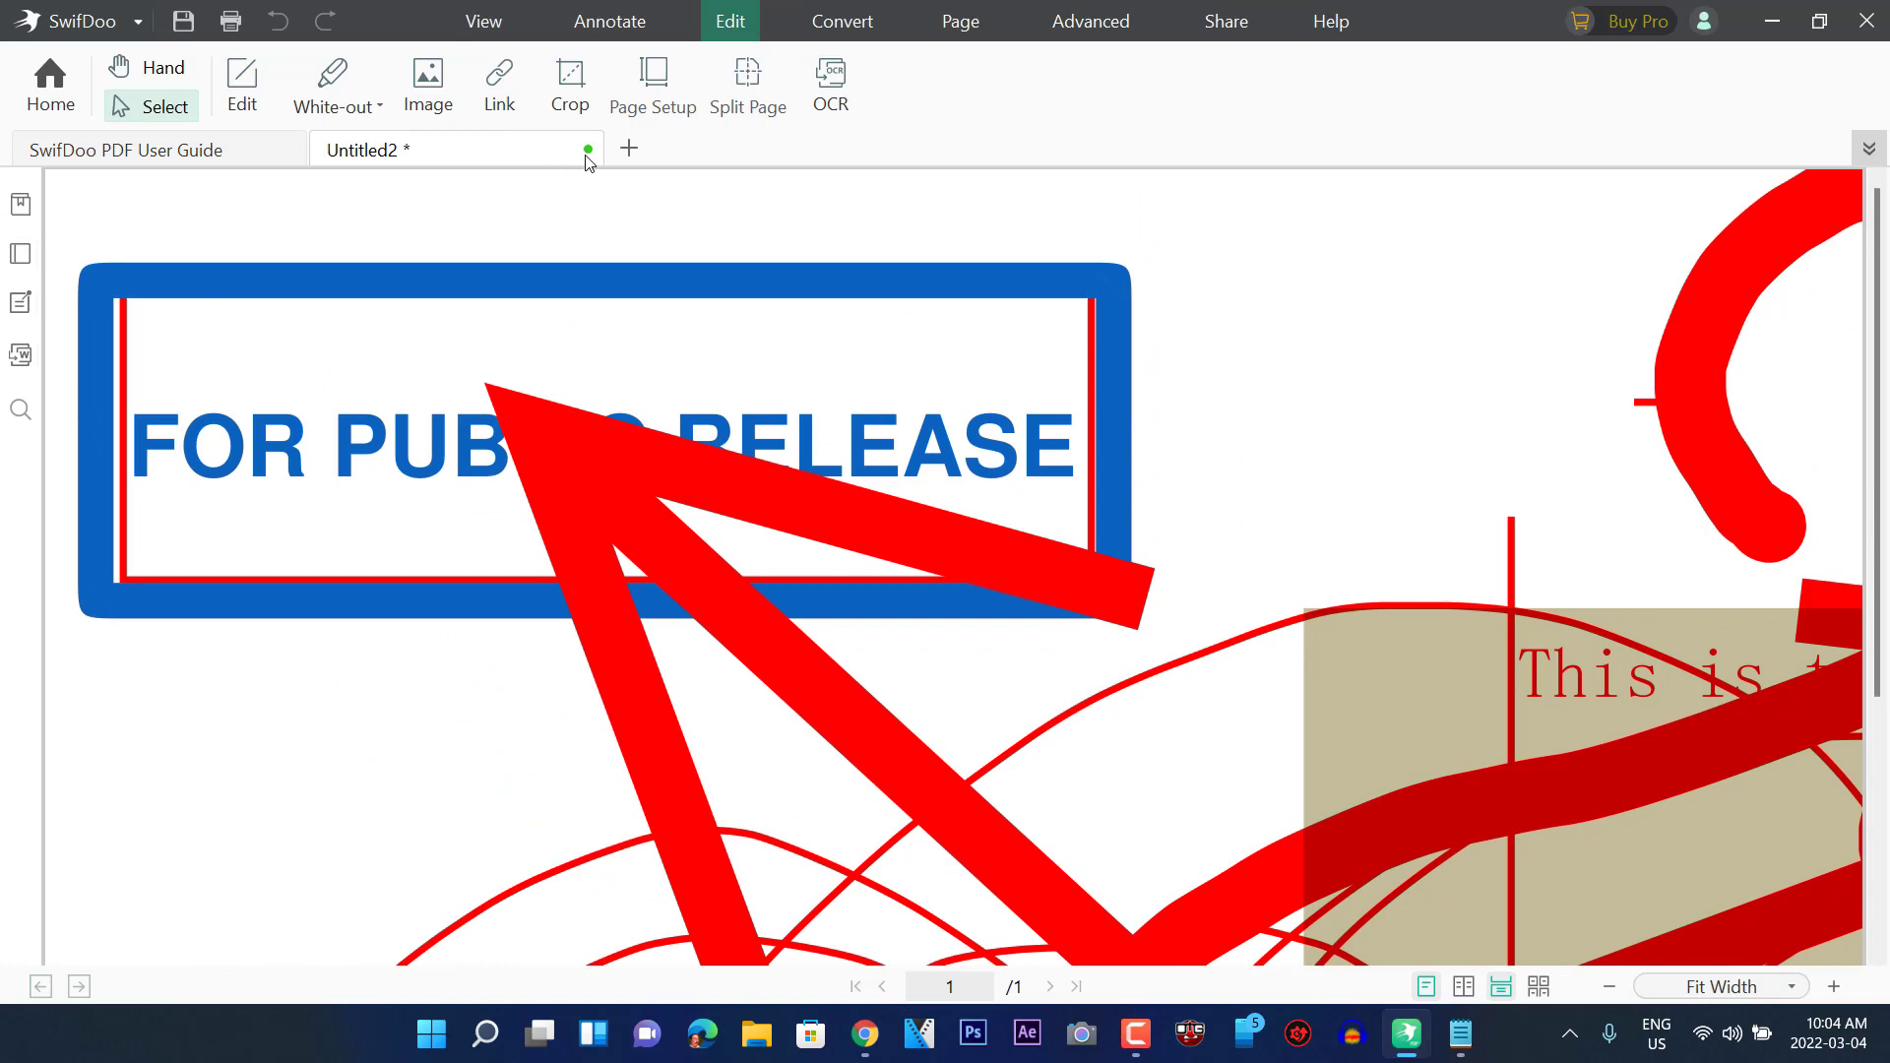
Draw a wide, low link rectangle just below the For Public Release stamp
{"action": "scroll", "coordinate": [864, 532], "scroll_direction": "down", "scroll_amount": 1}
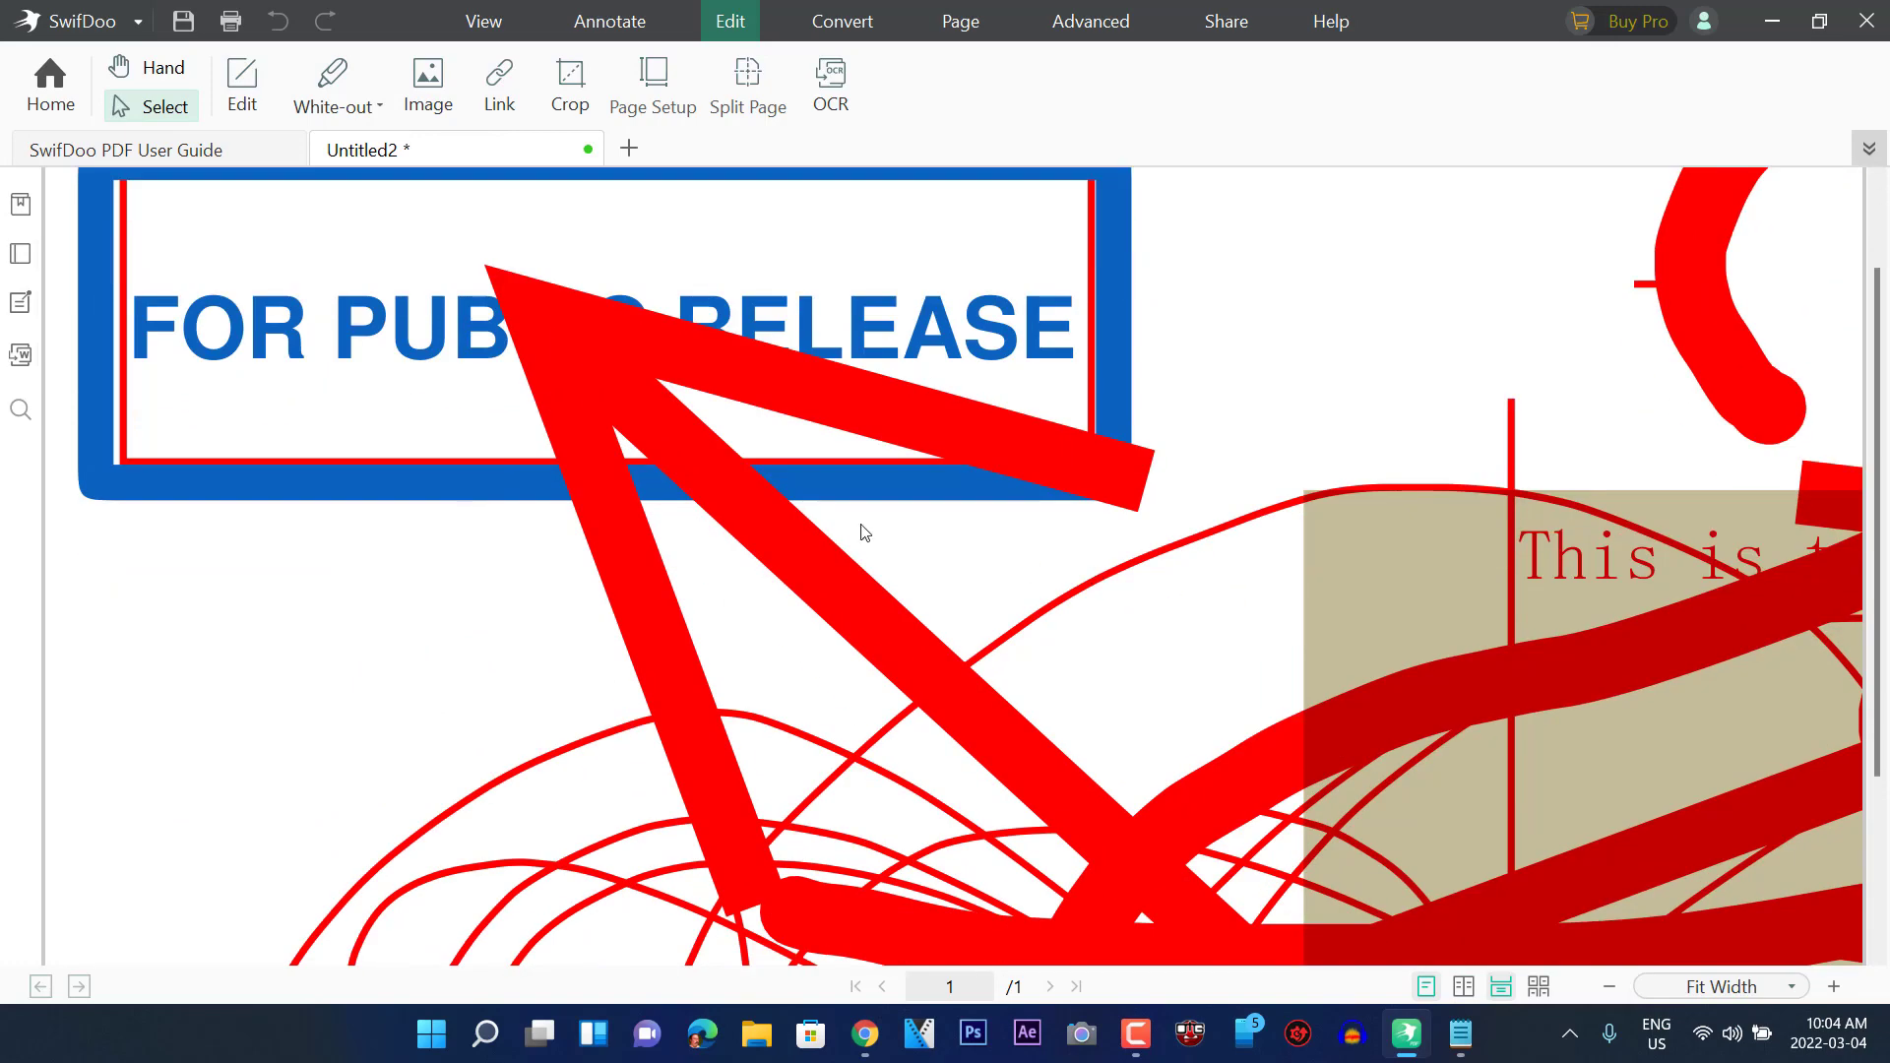
{"action": "left_click", "coordinate": [499, 83]}
{"action": "left_click", "coordinate": [585, 158]}
{"action": "left_click_drag", "start_coordinate": [128, 596], "coordinate": [795, 681]}
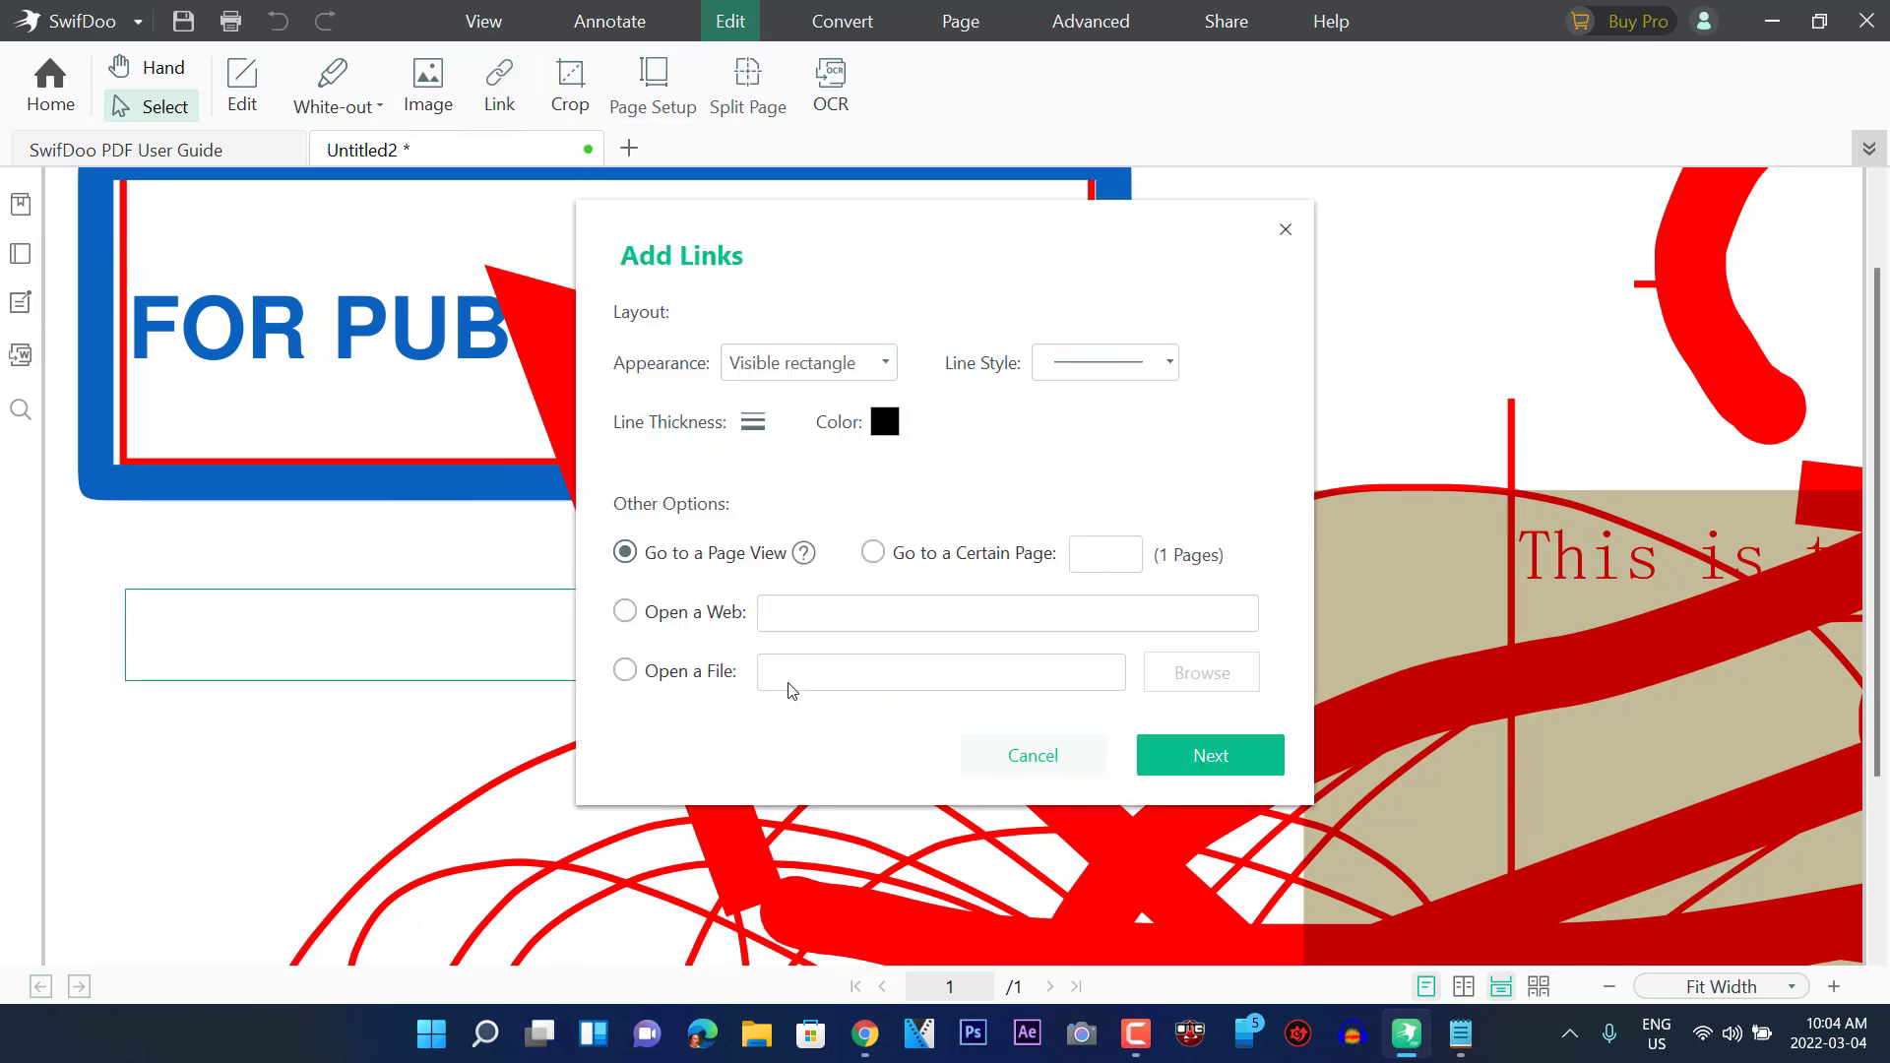
{"action": "left_click", "coordinate": [626, 612]}
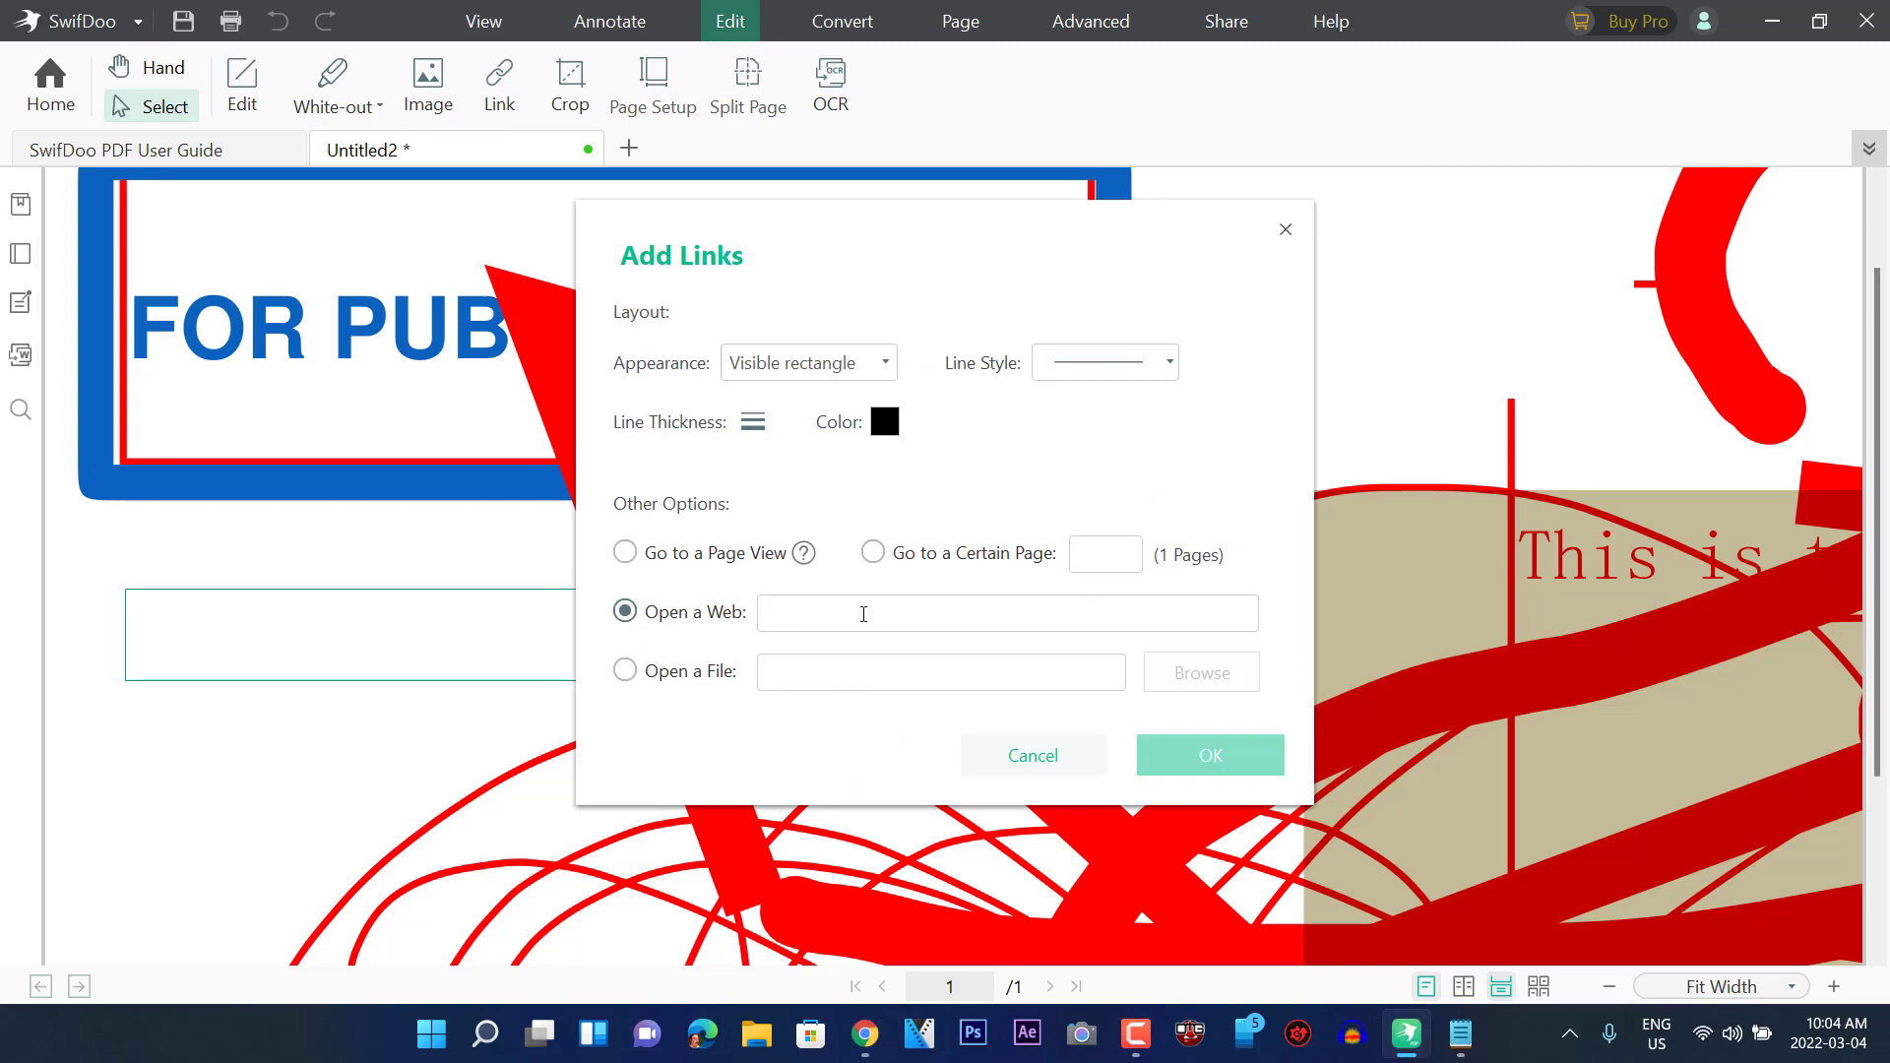
{"action": "left_click", "coordinate": [865, 614]}
{"action": "type", "text": "http://youtube.com"}
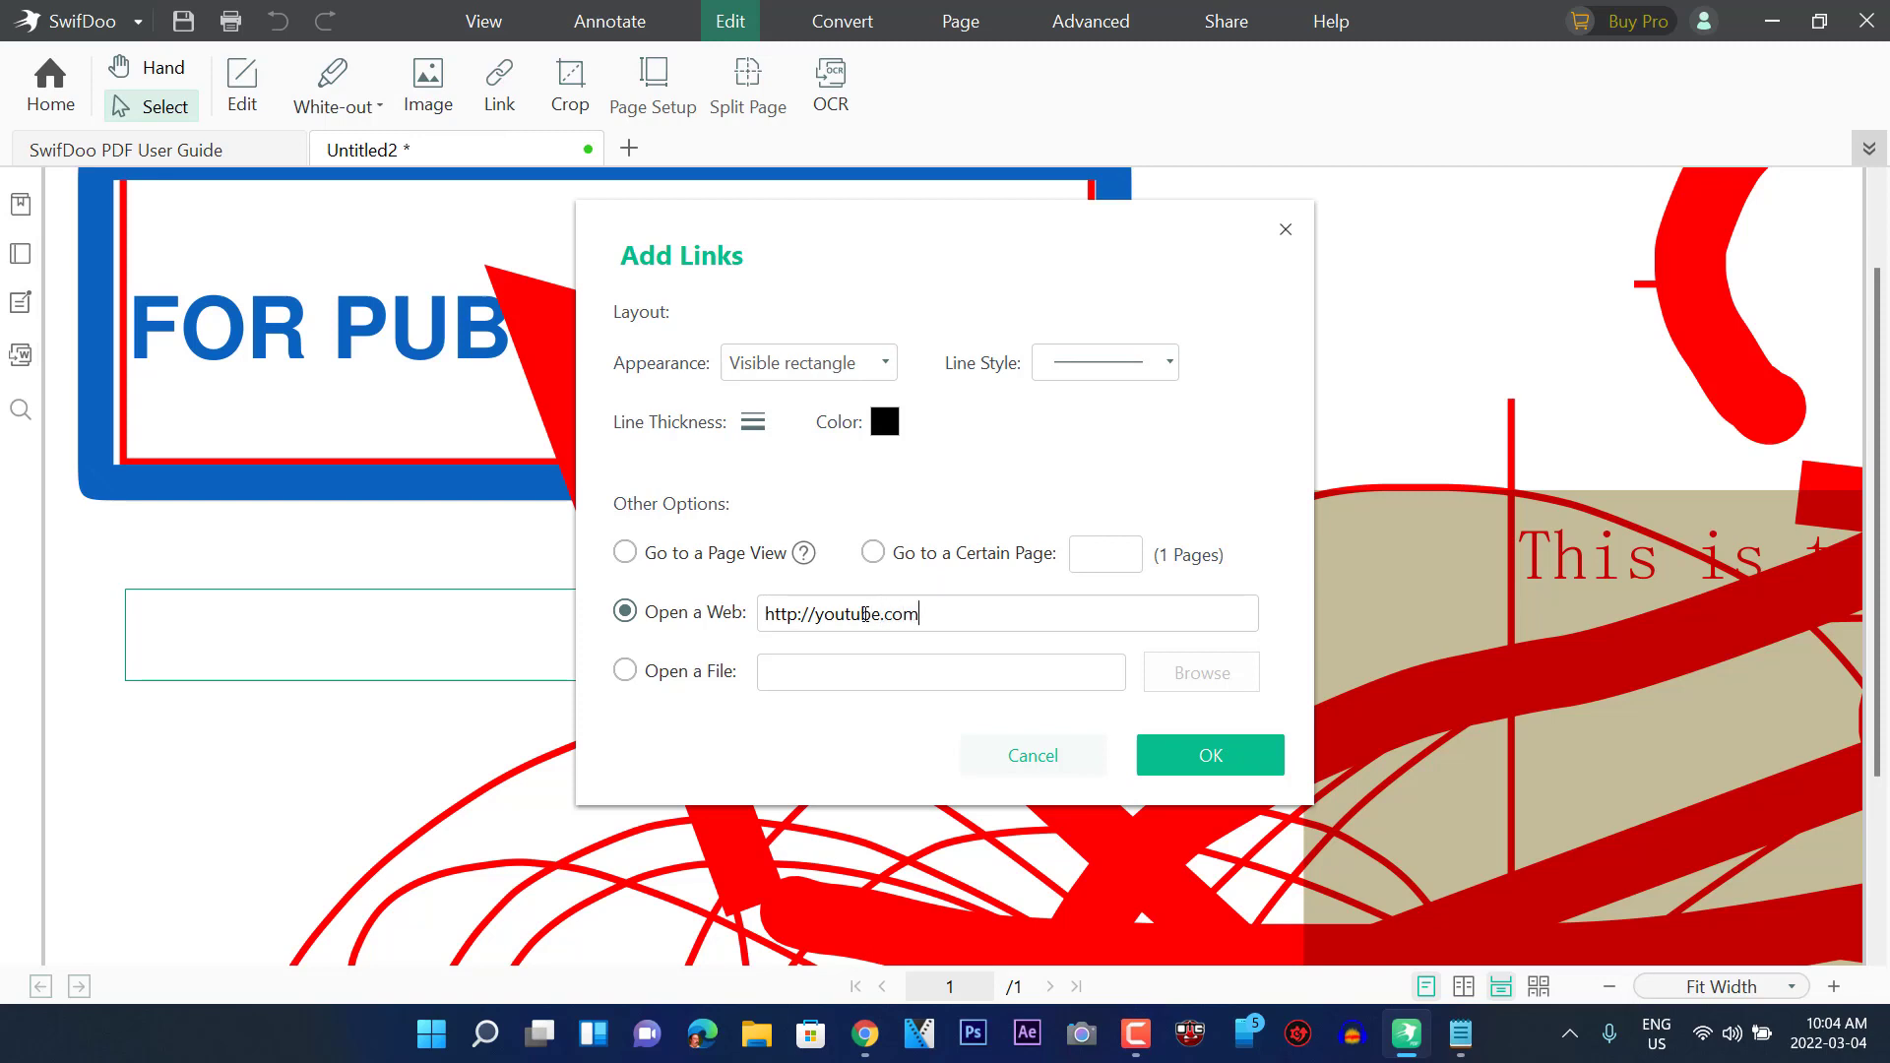
{"action": "type", "text": "ngo0022"}
{"action": "key", "text": "BackSpace"}
{"action": "key", "text": "BackSpace"}
{"action": "left_click", "coordinate": [1226, 756]}
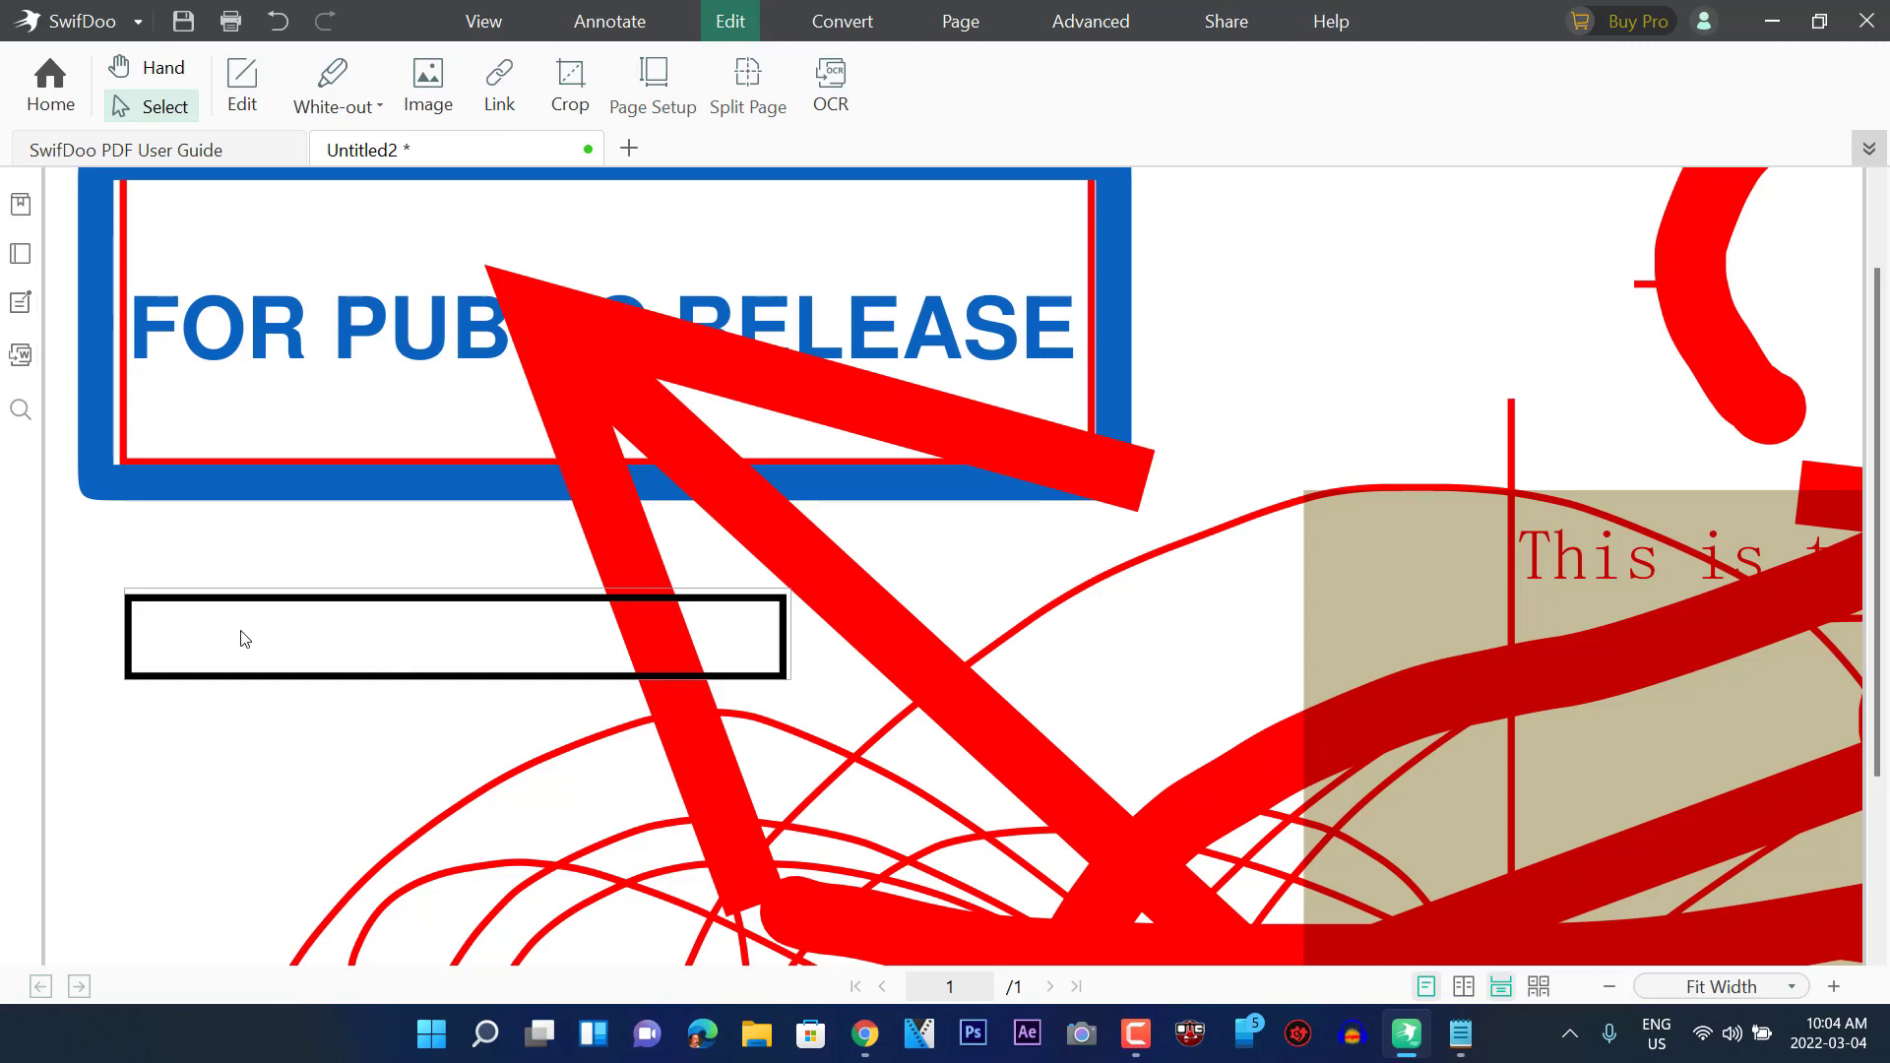
{"action": "left_click", "coordinate": [886, 638]}
Save the changes to the PDF and view the page setup options without resizing the page
{"action": "left_click", "coordinate": [653, 89]}
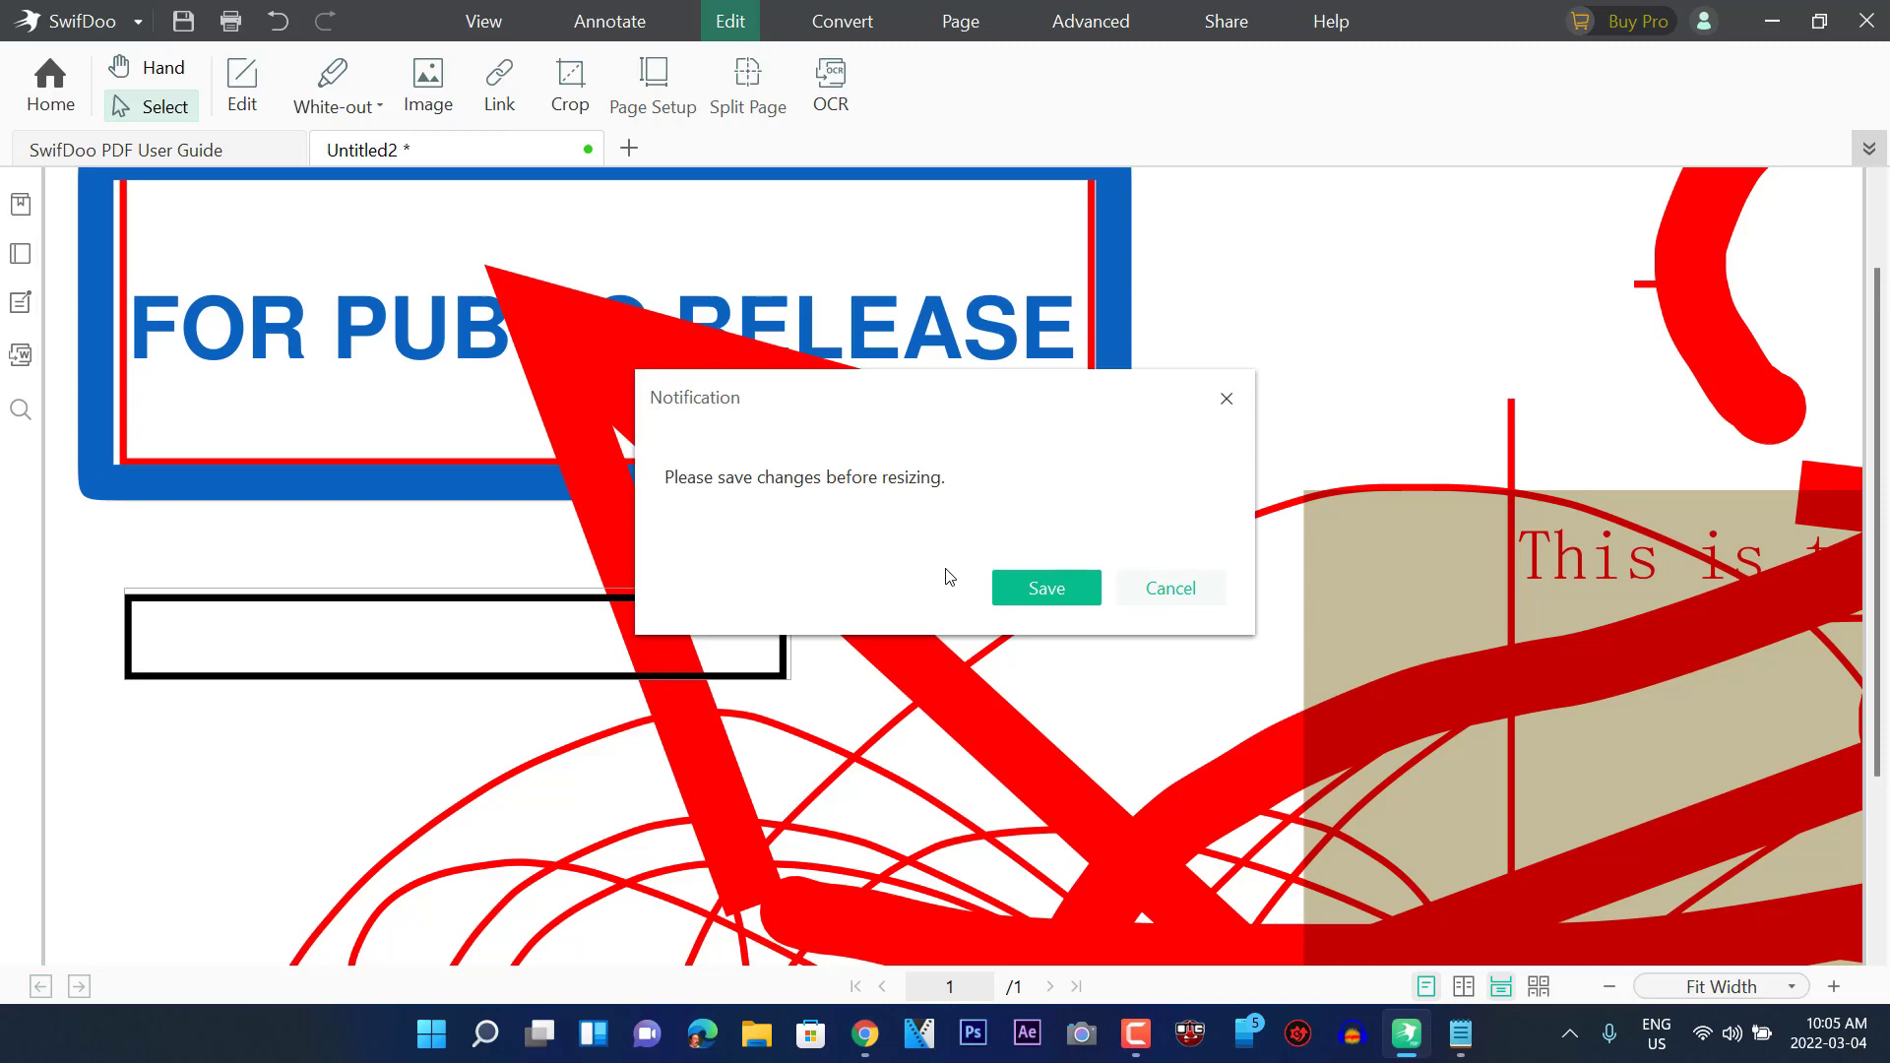
{"action": "left_click", "coordinate": [1051, 590]}
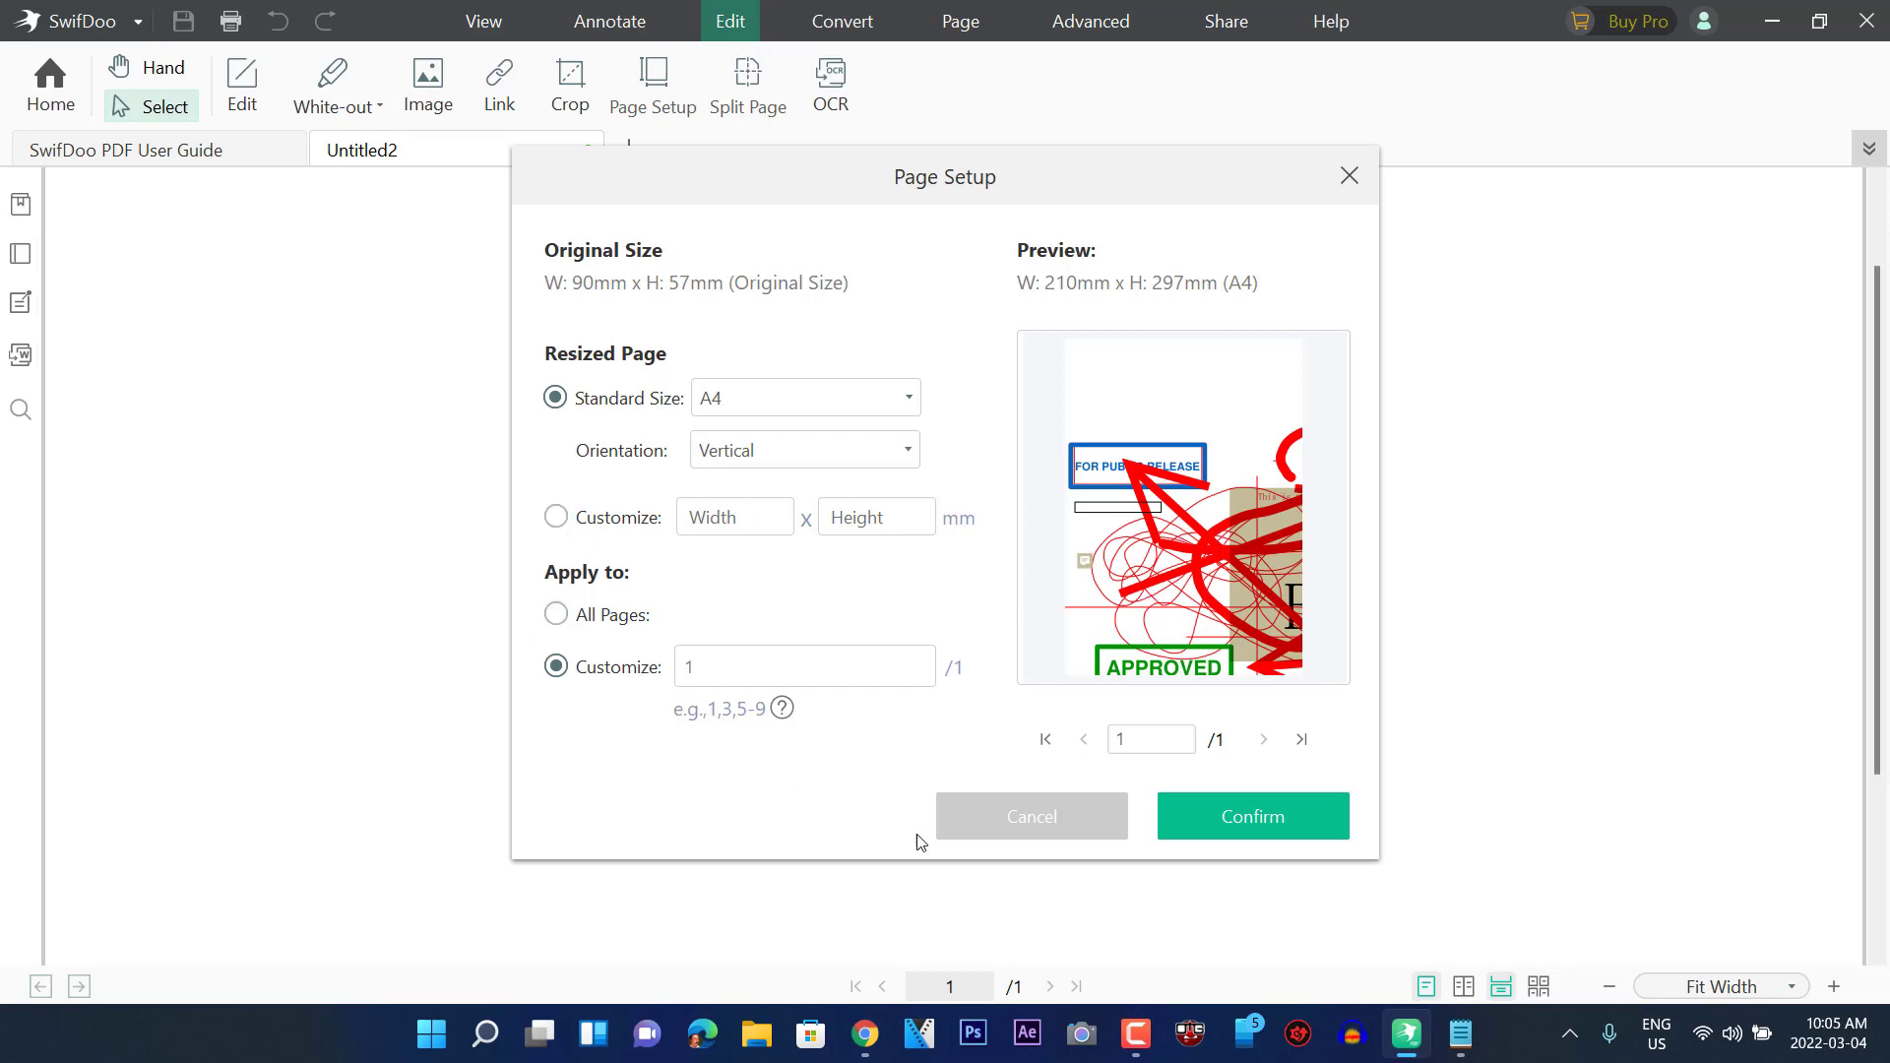
{"action": "left_click", "coordinate": [1351, 178]}
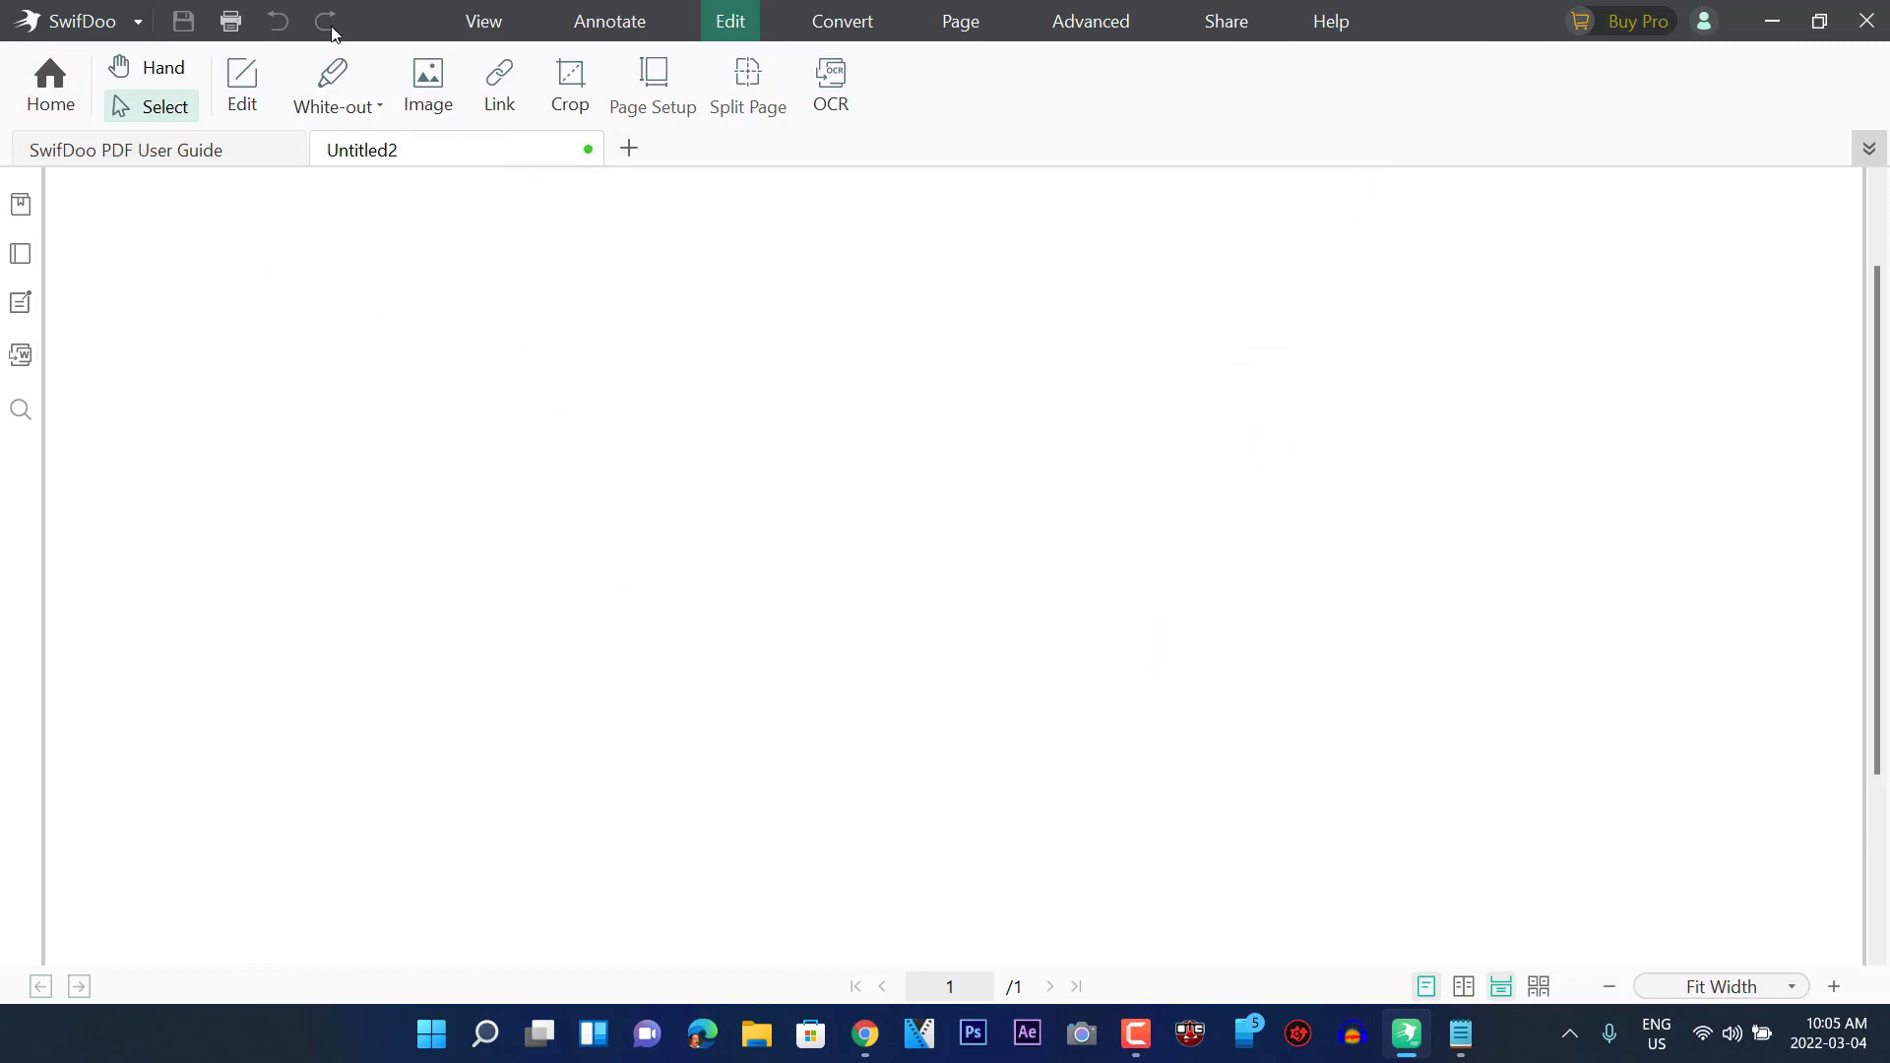
{"action": "left_click", "coordinate": [205, 154]}
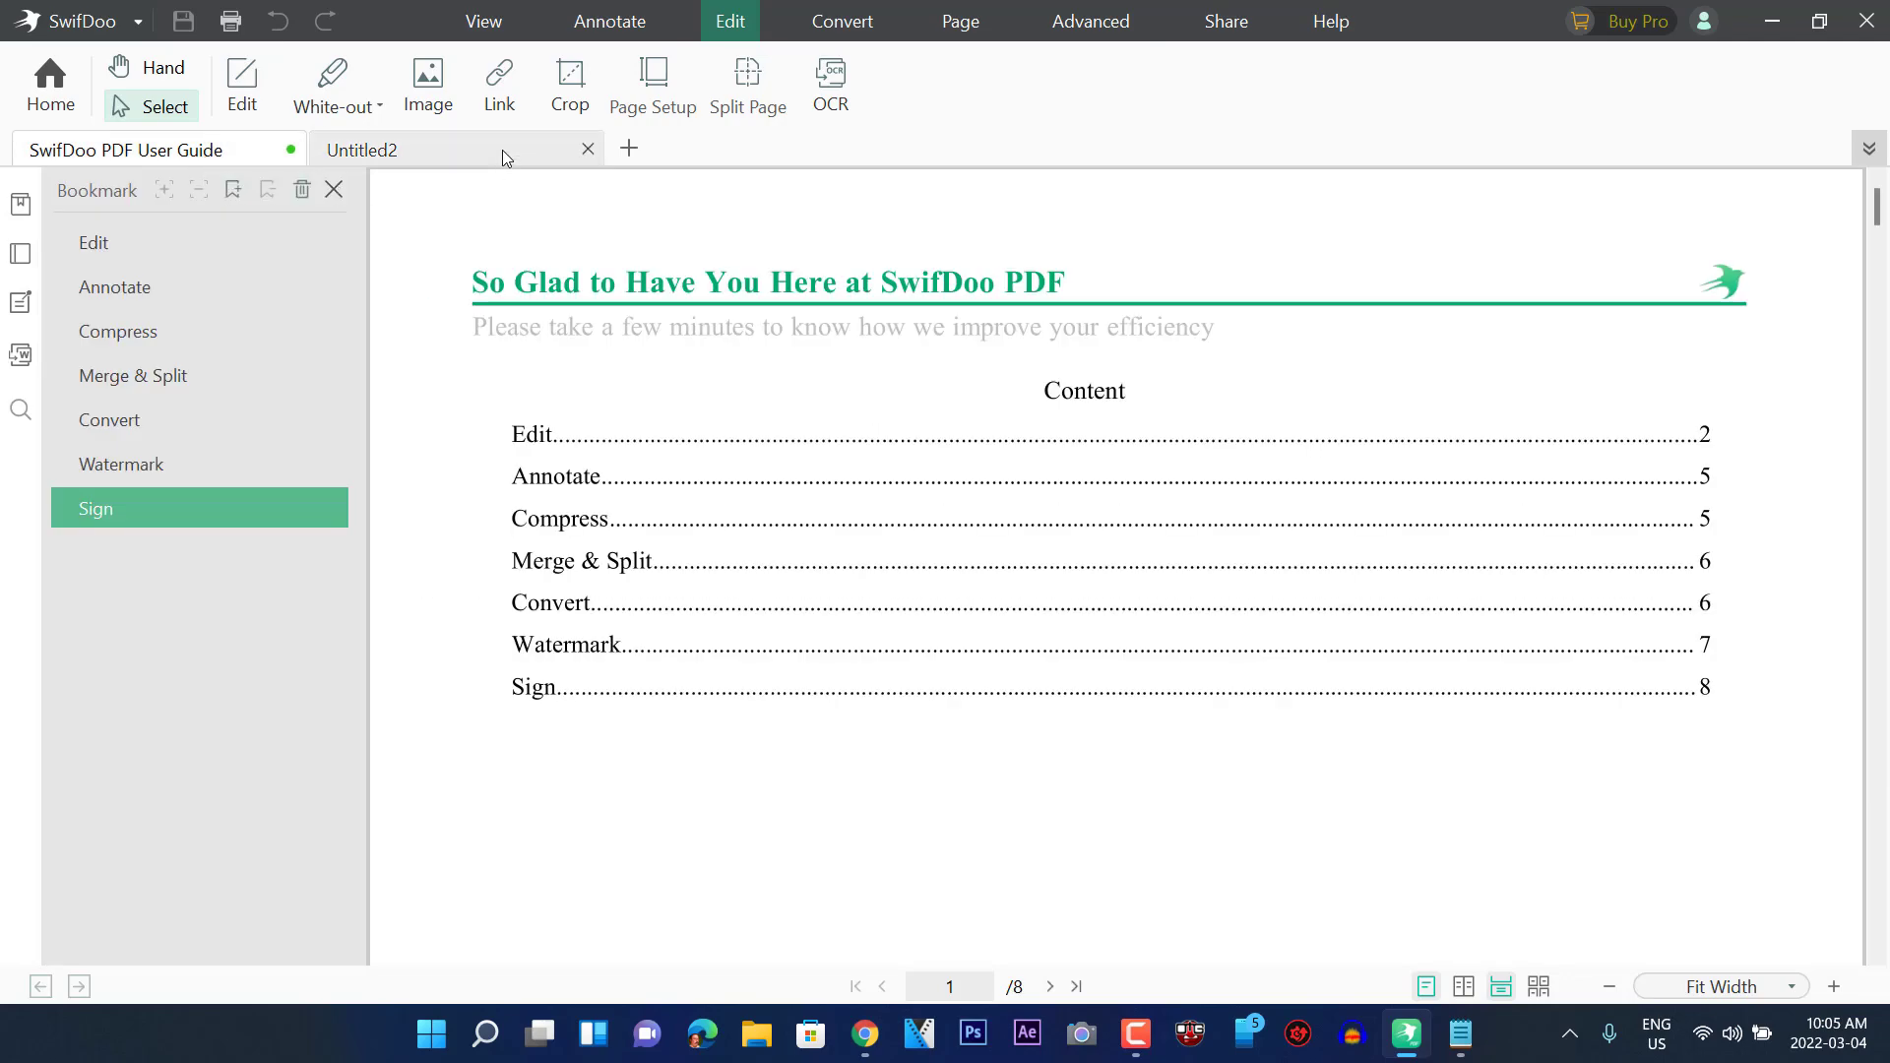
{"action": "left_click", "coordinate": [502, 150]}
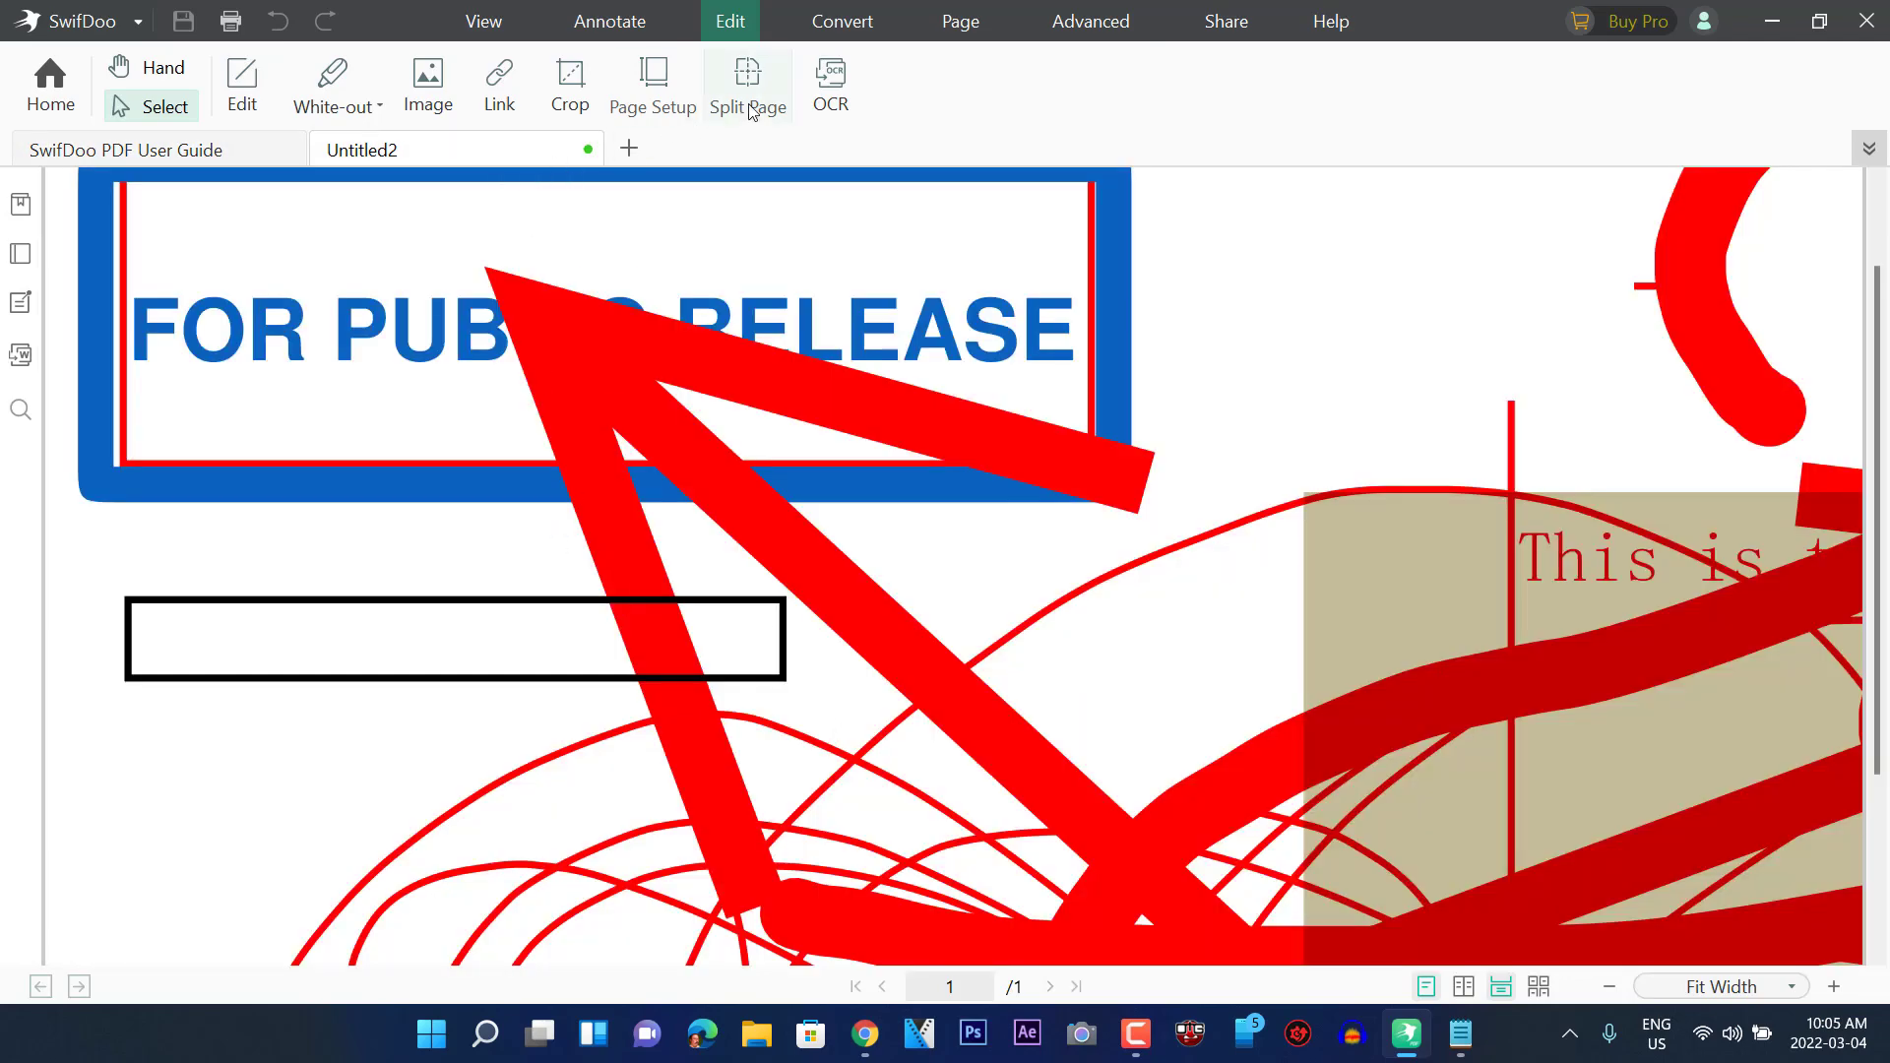
{"action": "left_click", "coordinate": [867, 34]}
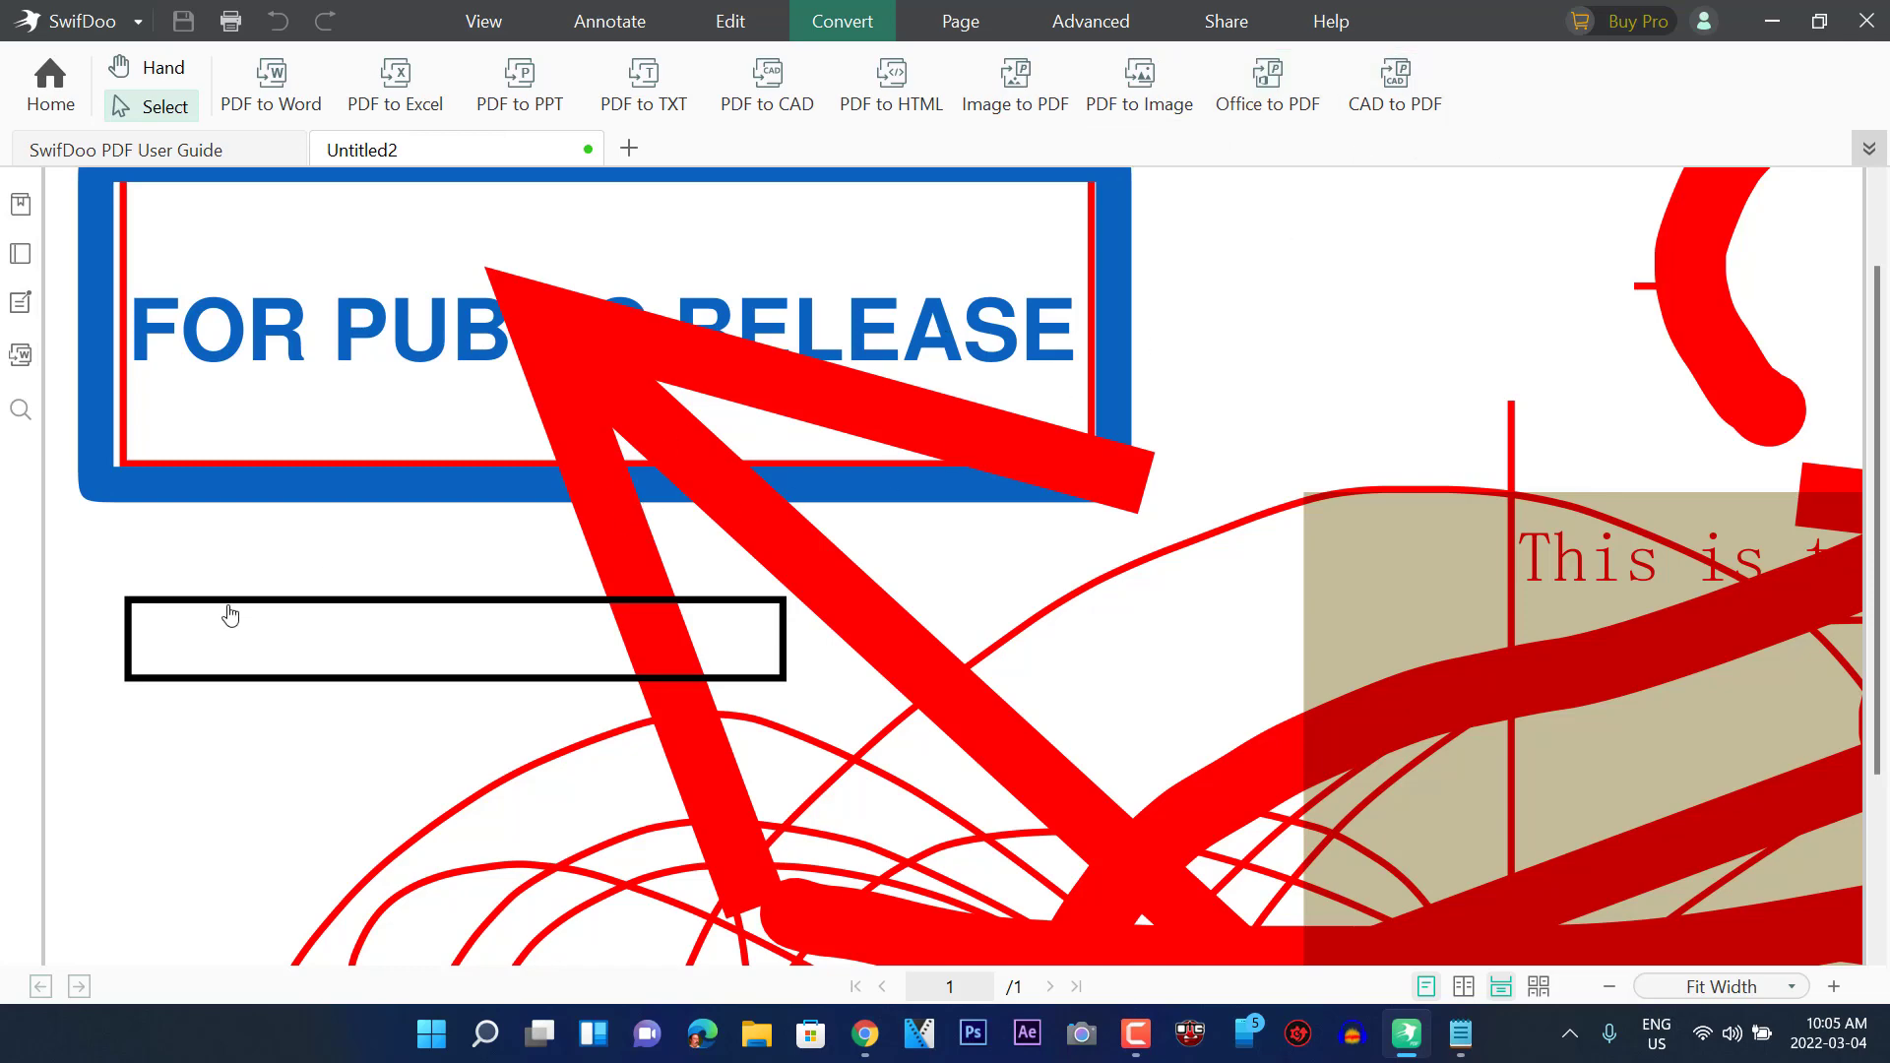
{"action": "left_click", "coordinate": [960, 22]}
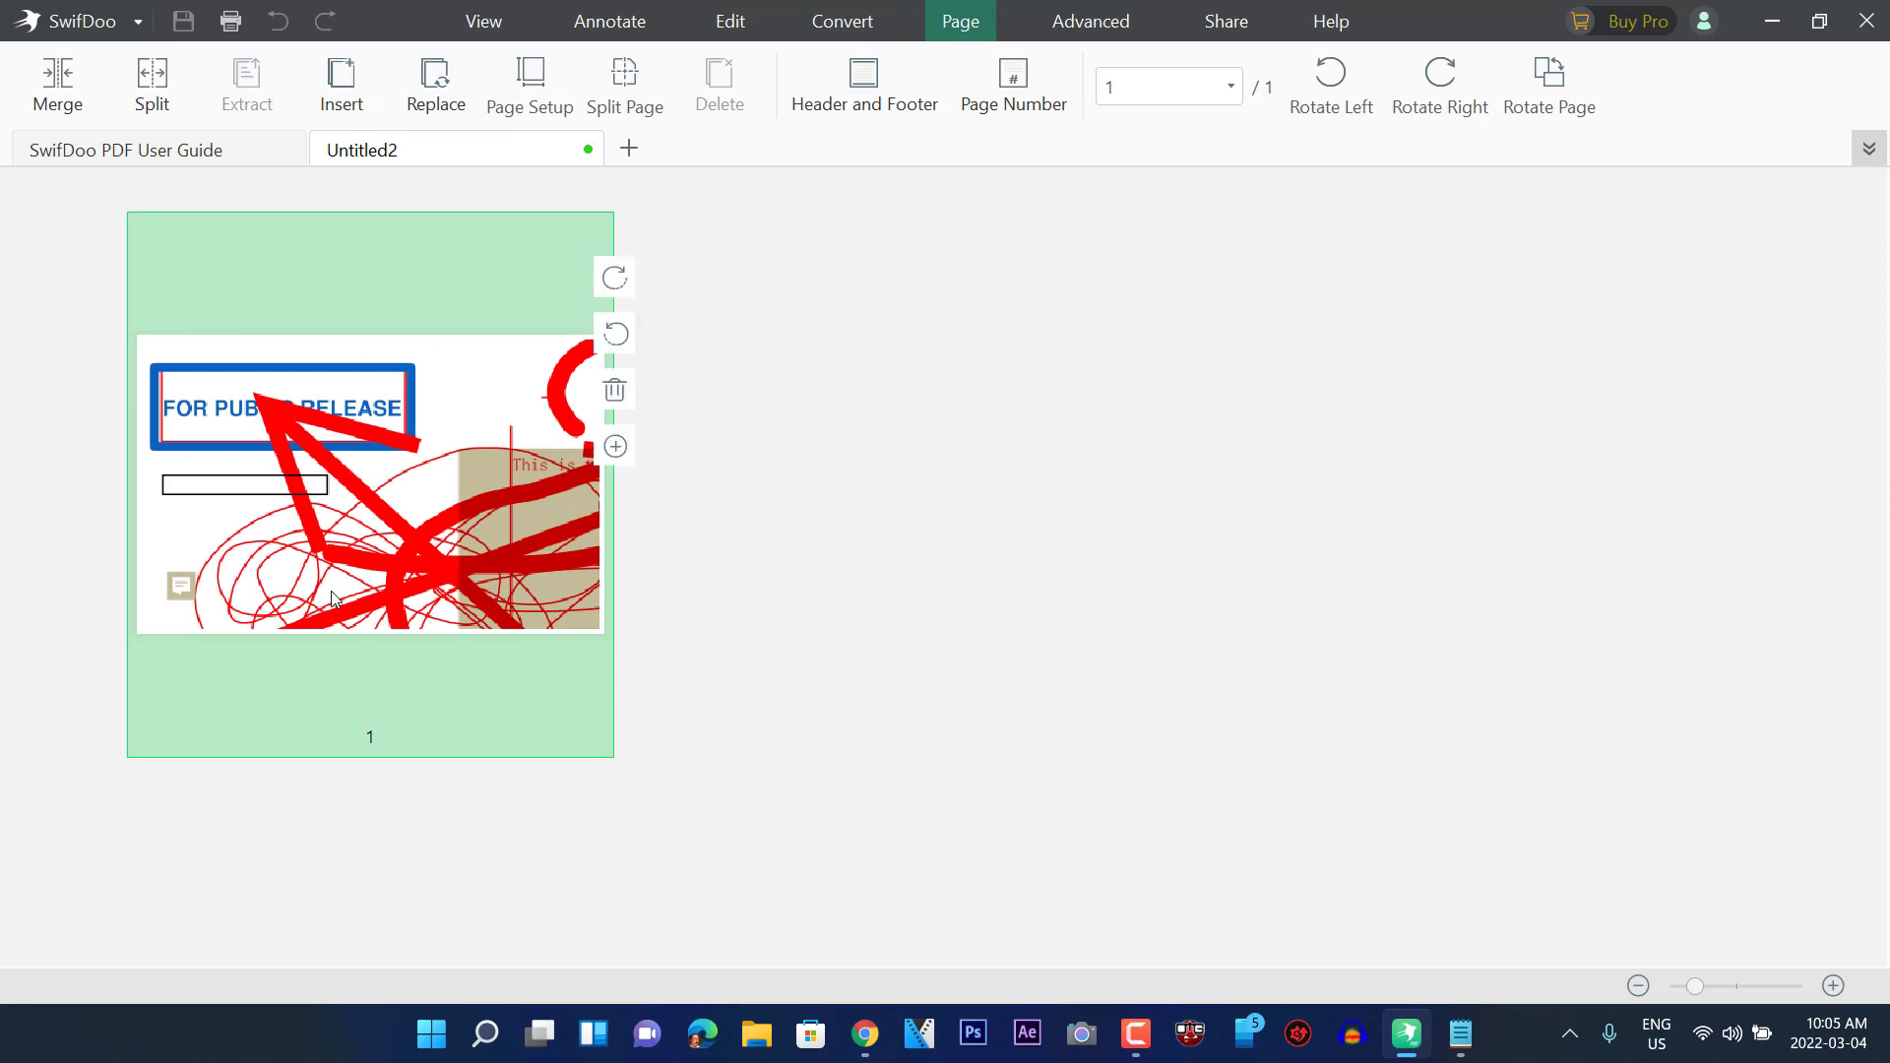
Create a new handwritten PDF signature by writing it freehand with the 1pt line thickness
{"action": "left_click", "coordinate": [1120, 24]}
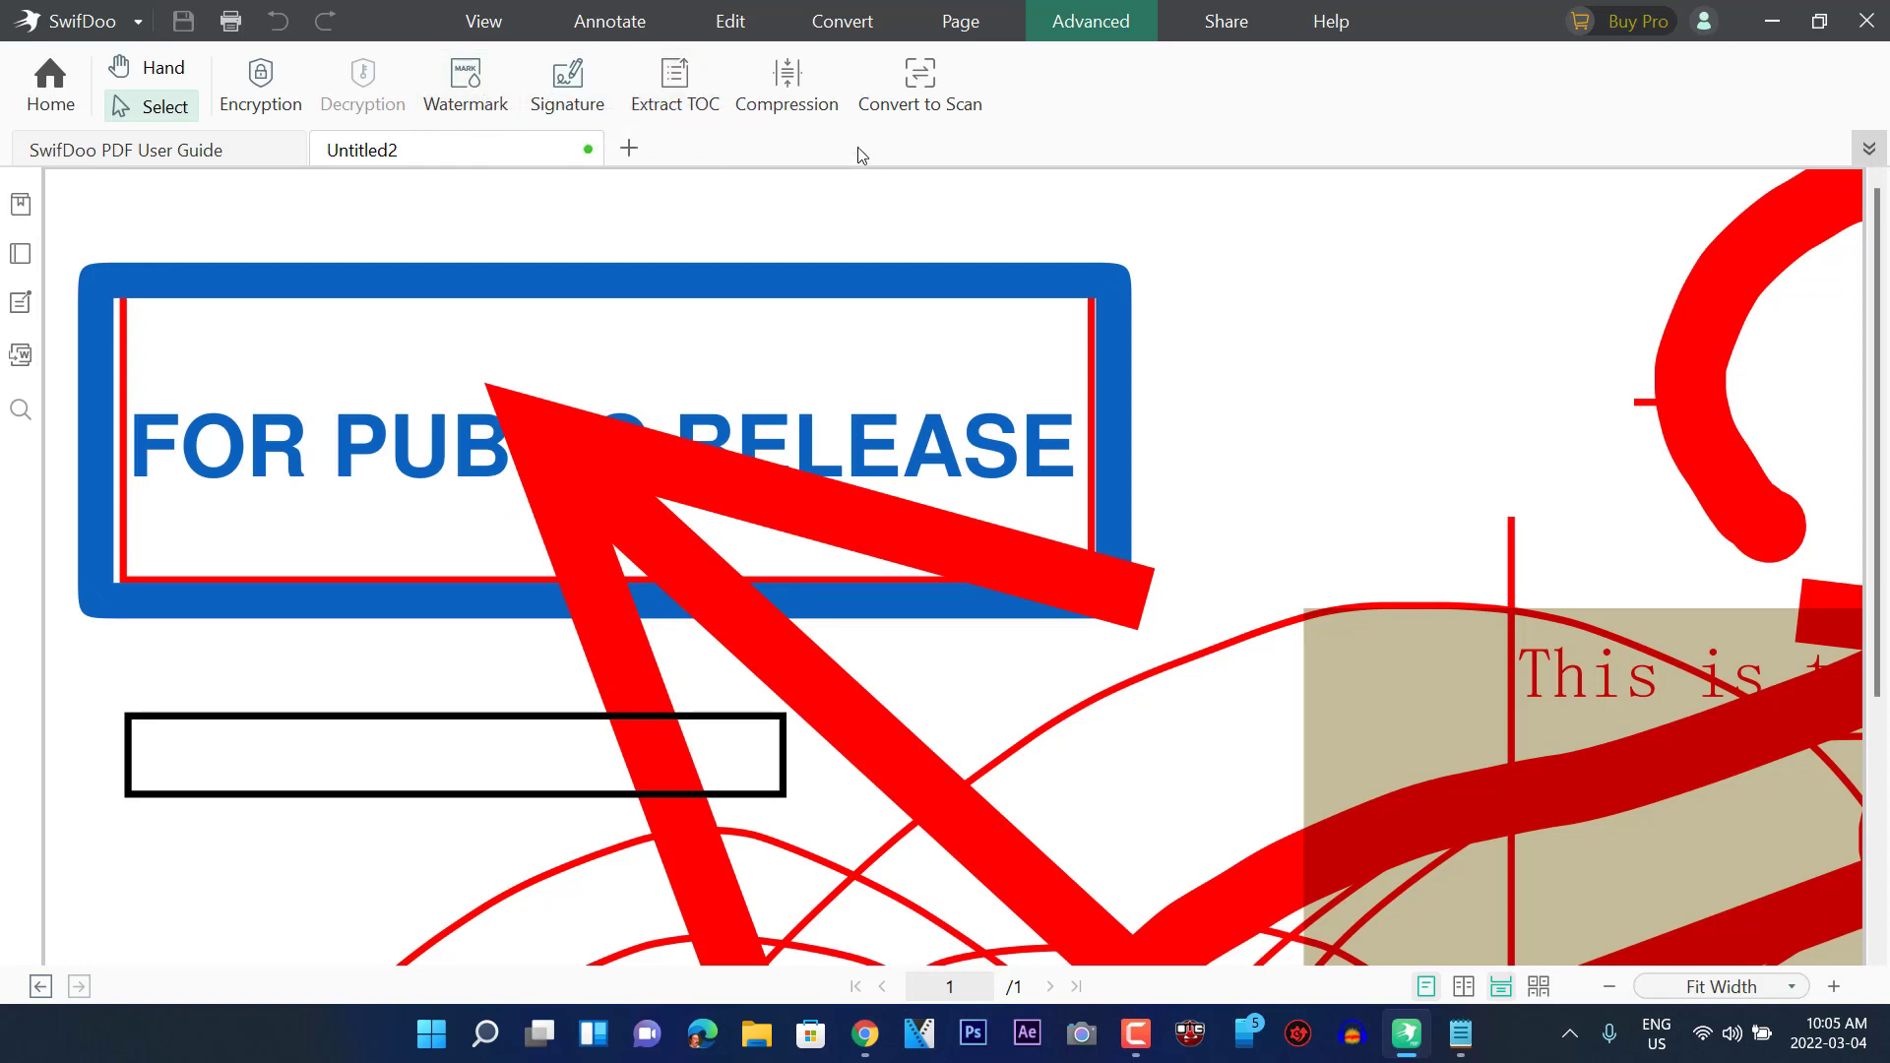
{"action": "left_click", "coordinate": [567, 87]}
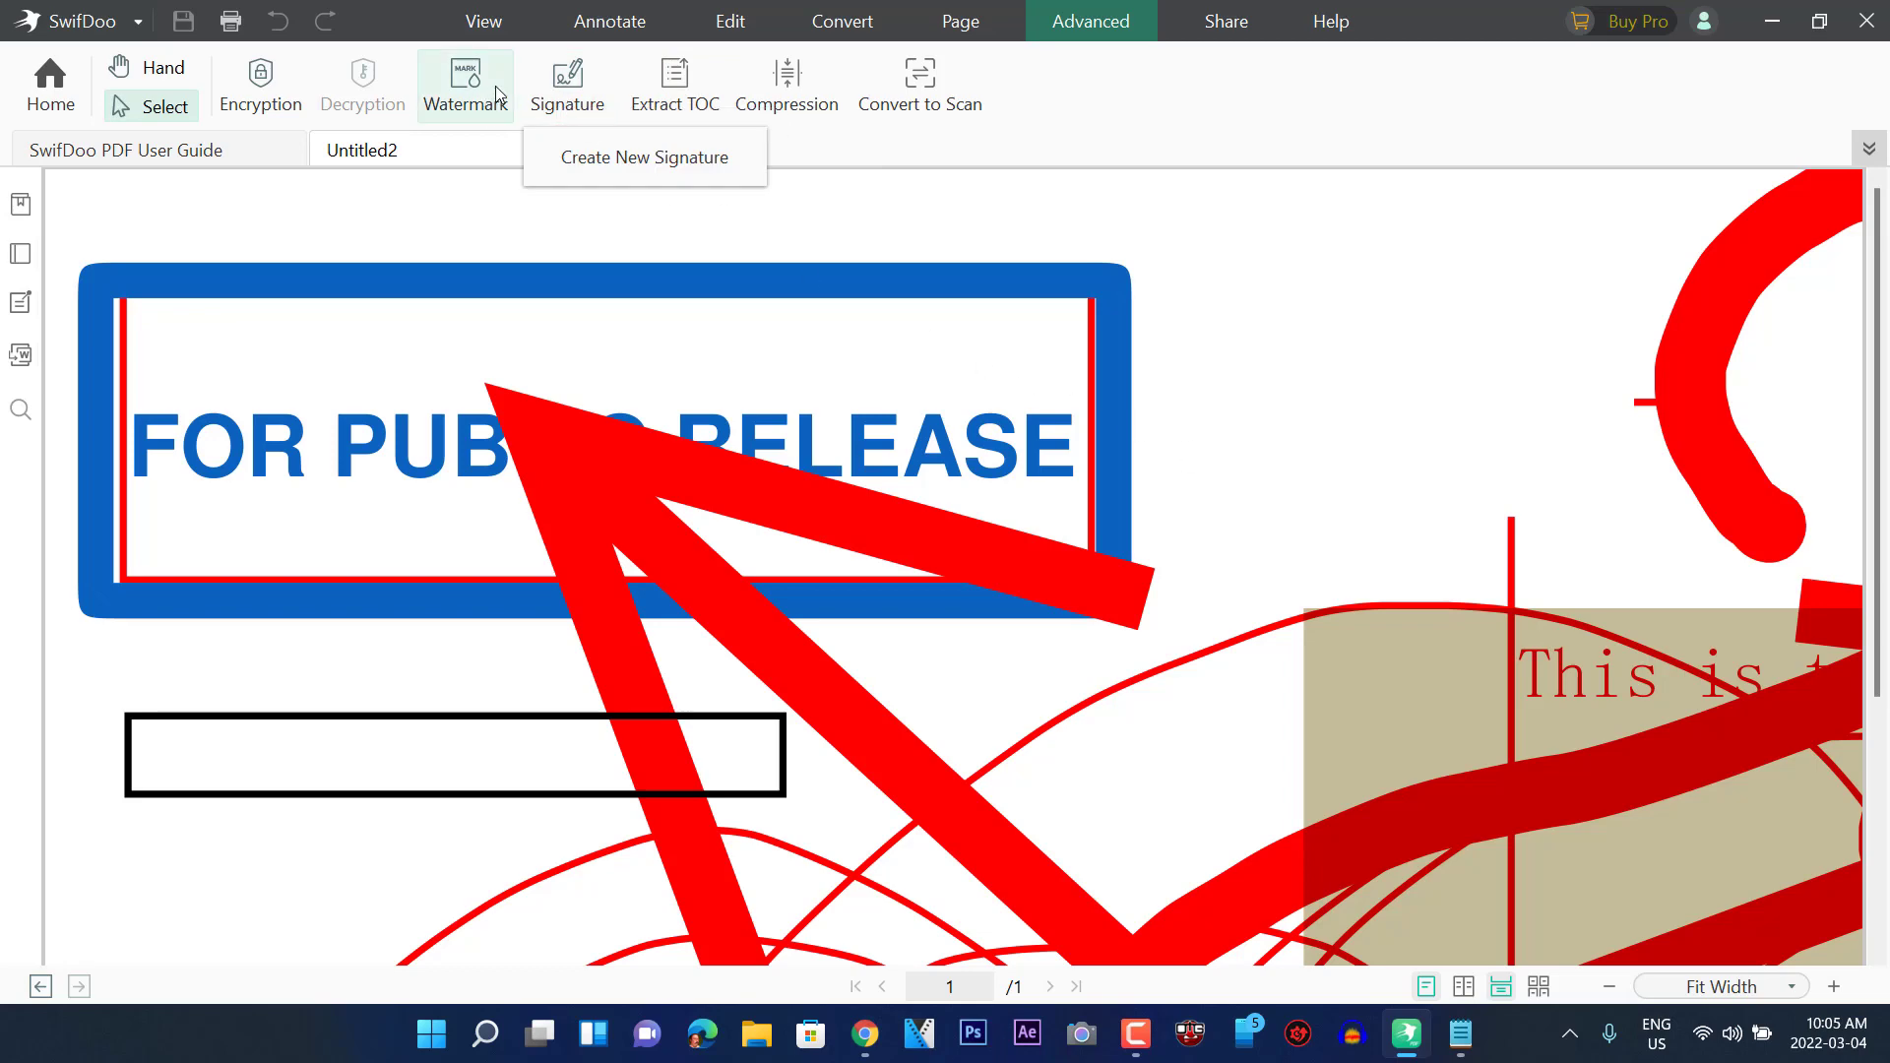
{"action": "left_click", "coordinate": [595, 161]}
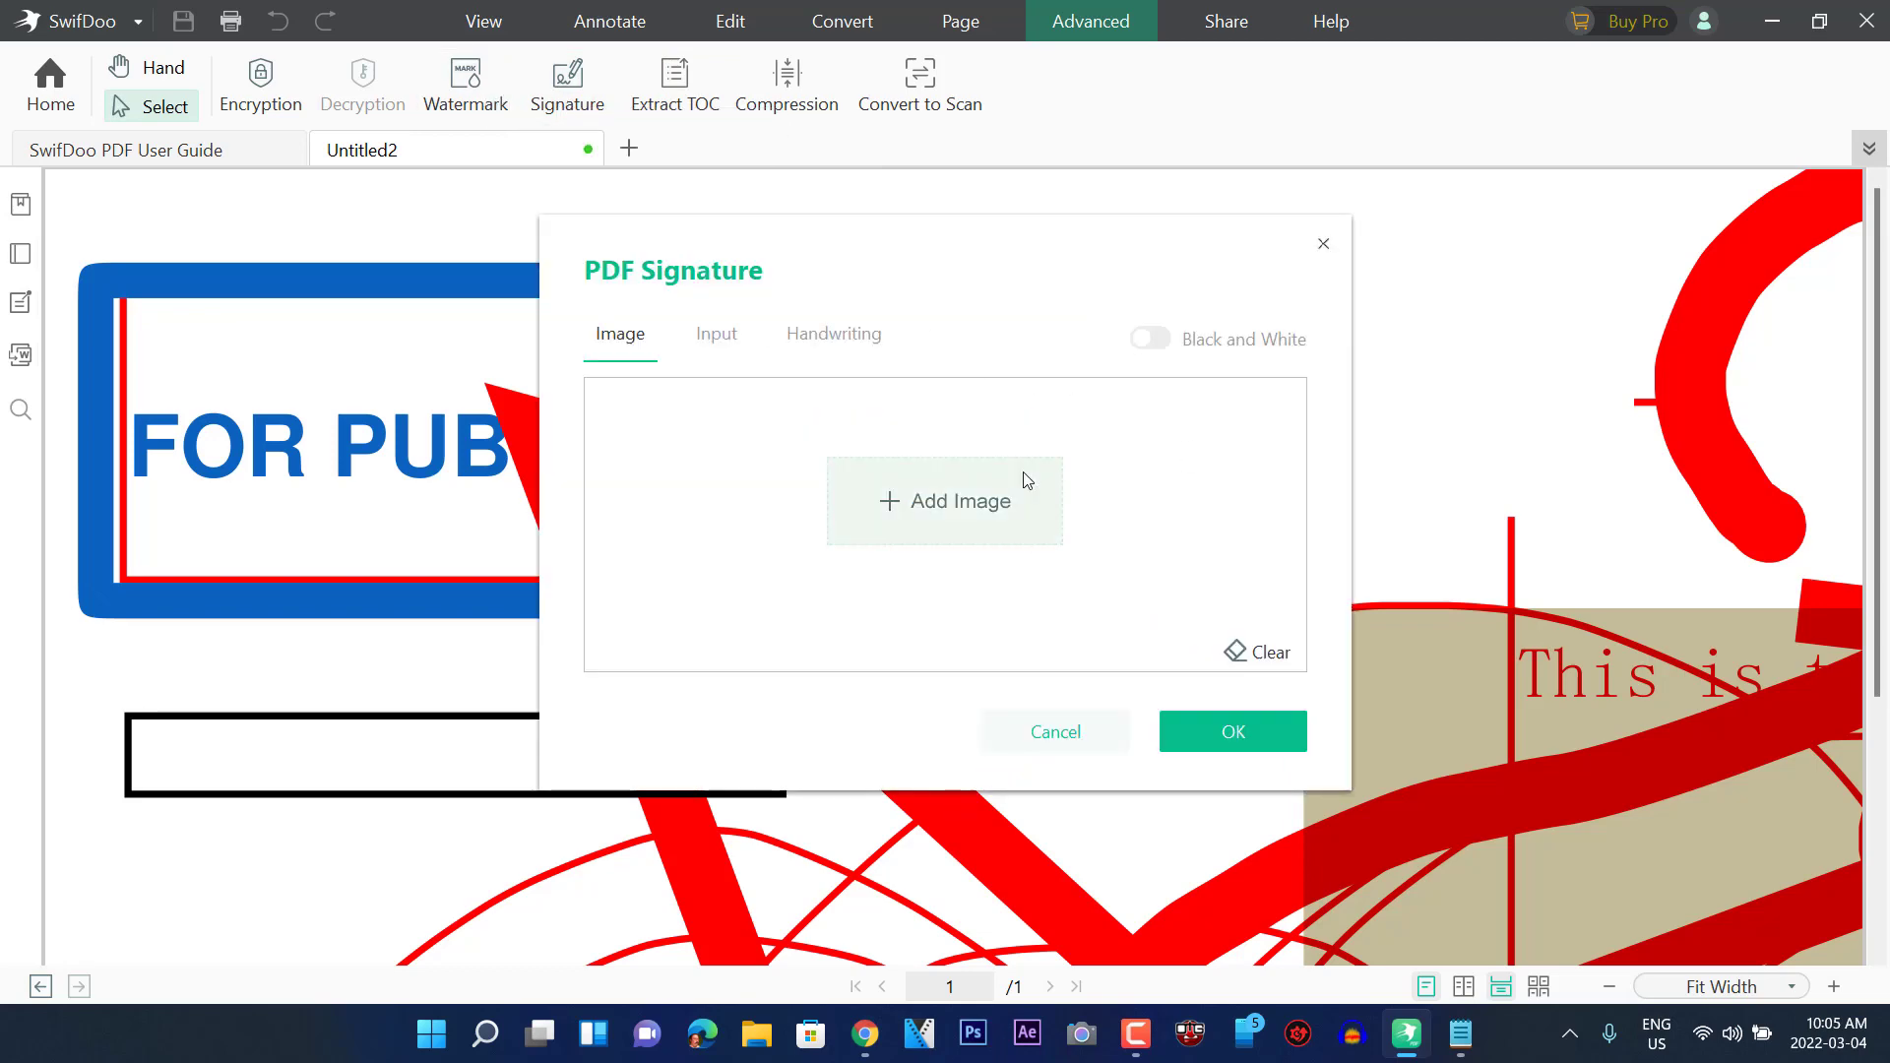
{"action": "left_click", "coordinate": [964, 507]}
{"action": "left_click", "coordinate": [1226, 695]}
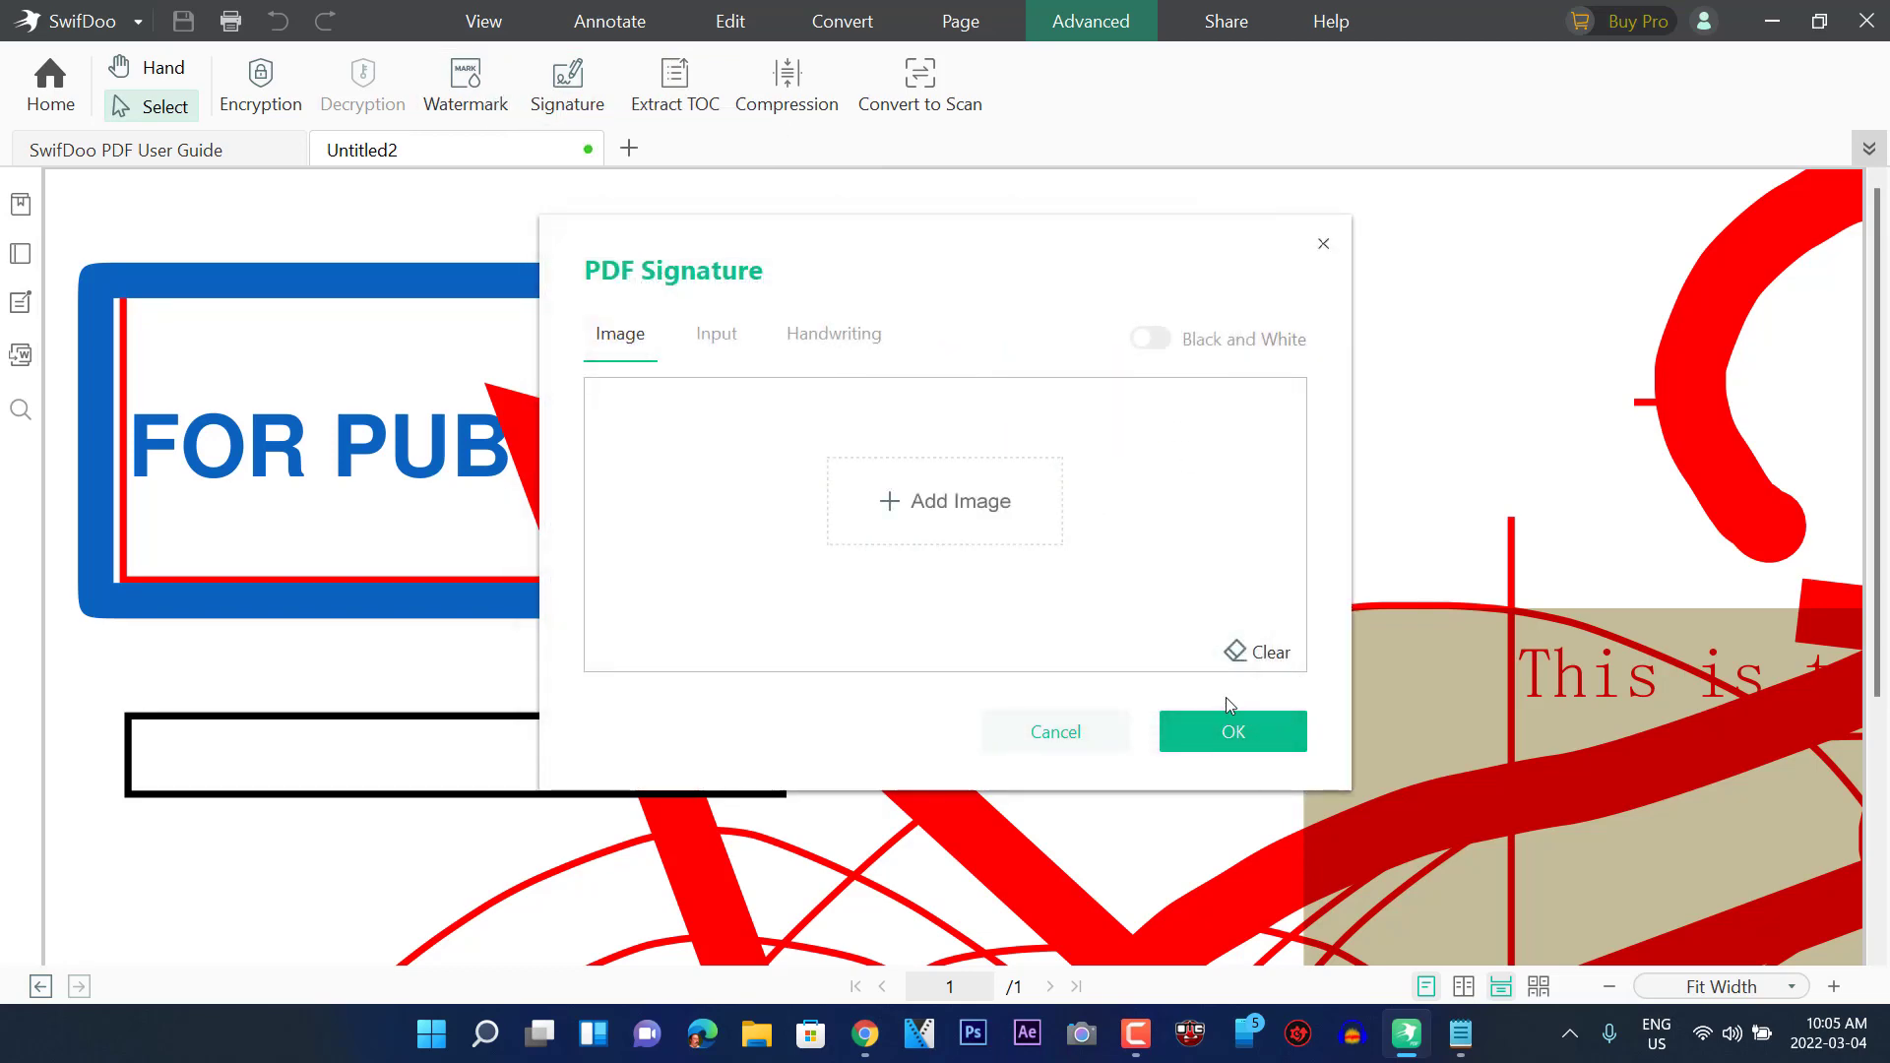
{"action": "left_click", "coordinate": [842, 338]}
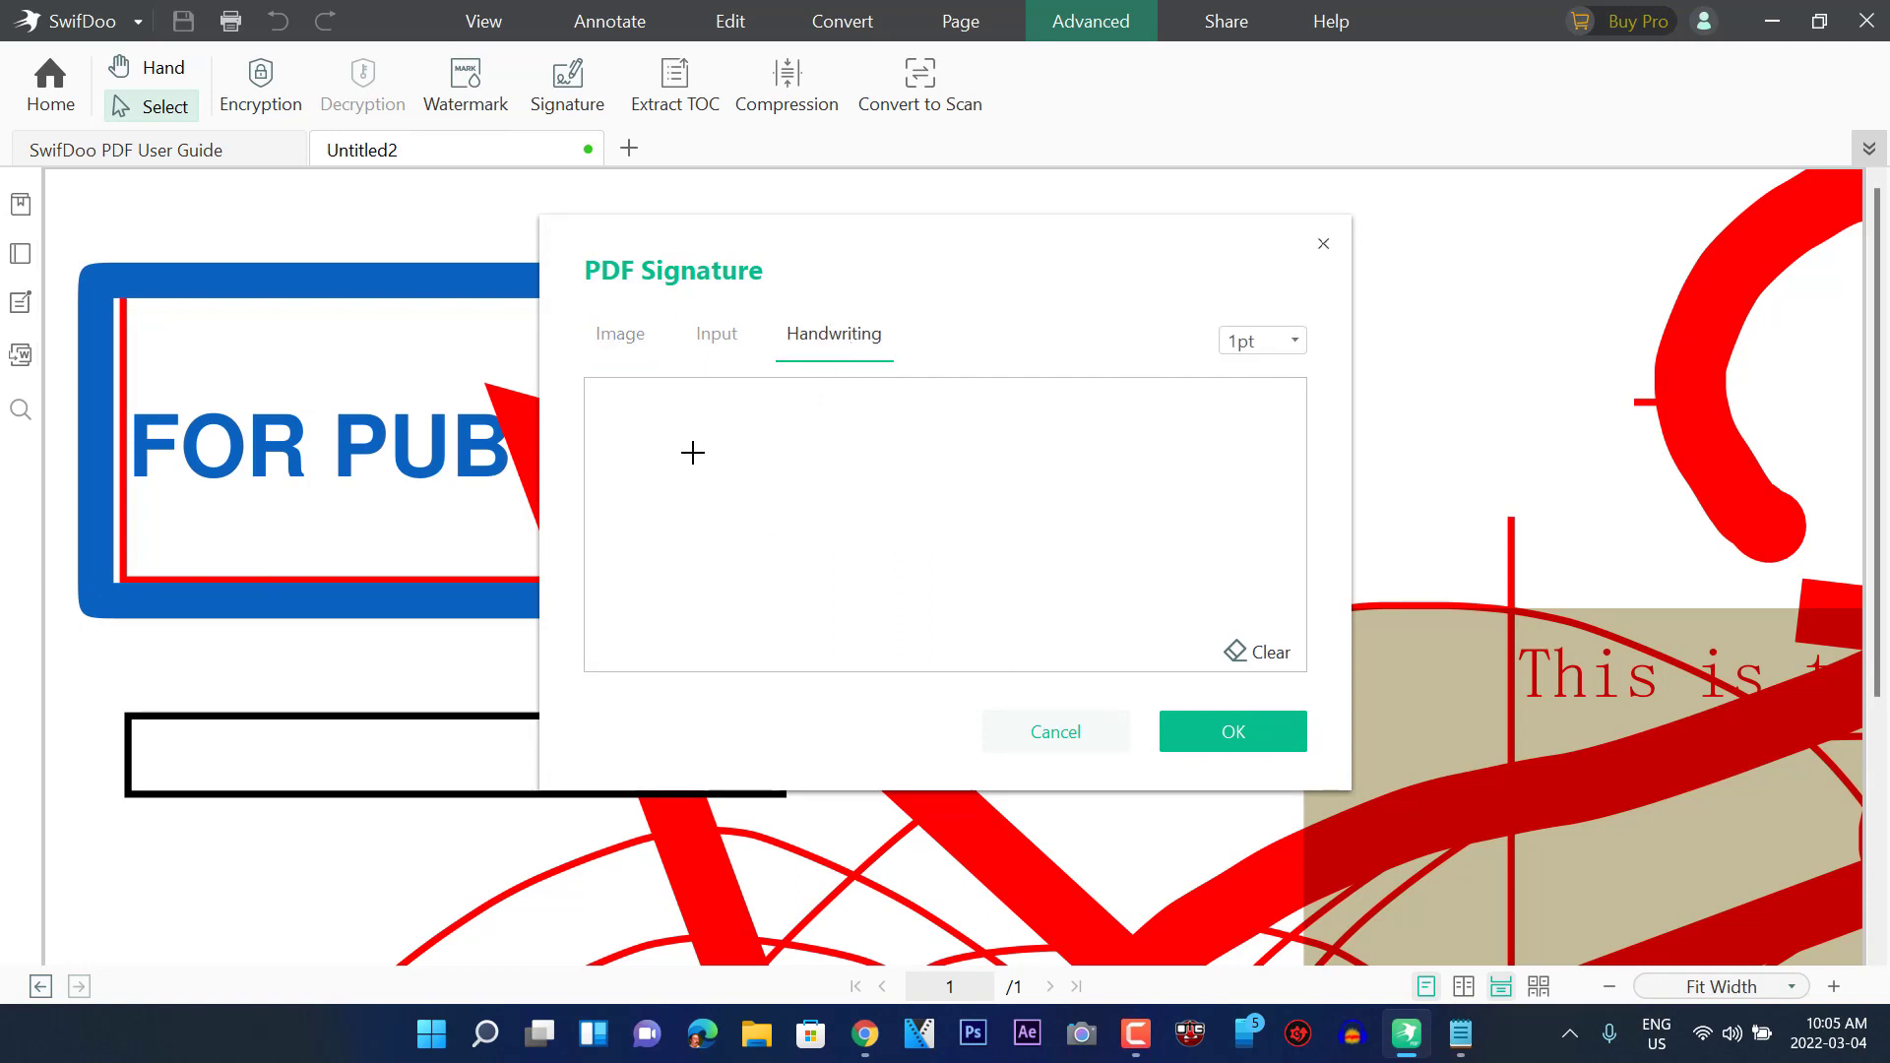
{"action": "left_click_drag", "start_coordinate": [692, 453], "coordinate": [657, 622]}
{"action": "mouse_move", "coordinate": [726, 448]}
{"action": "left_mouse_down"}
{"action": "mouse_move", "coordinate": [709, 511]}
{"action": "mouse_move", "coordinate": [827, 483]}
{"action": "mouse_move", "coordinate": [817, 509]}
{"action": "mouse_move", "coordinate": [1017, 502]}
{"action": "mouse_move", "coordinate": [991, 618]}
{"action": "left_mouse_up"}
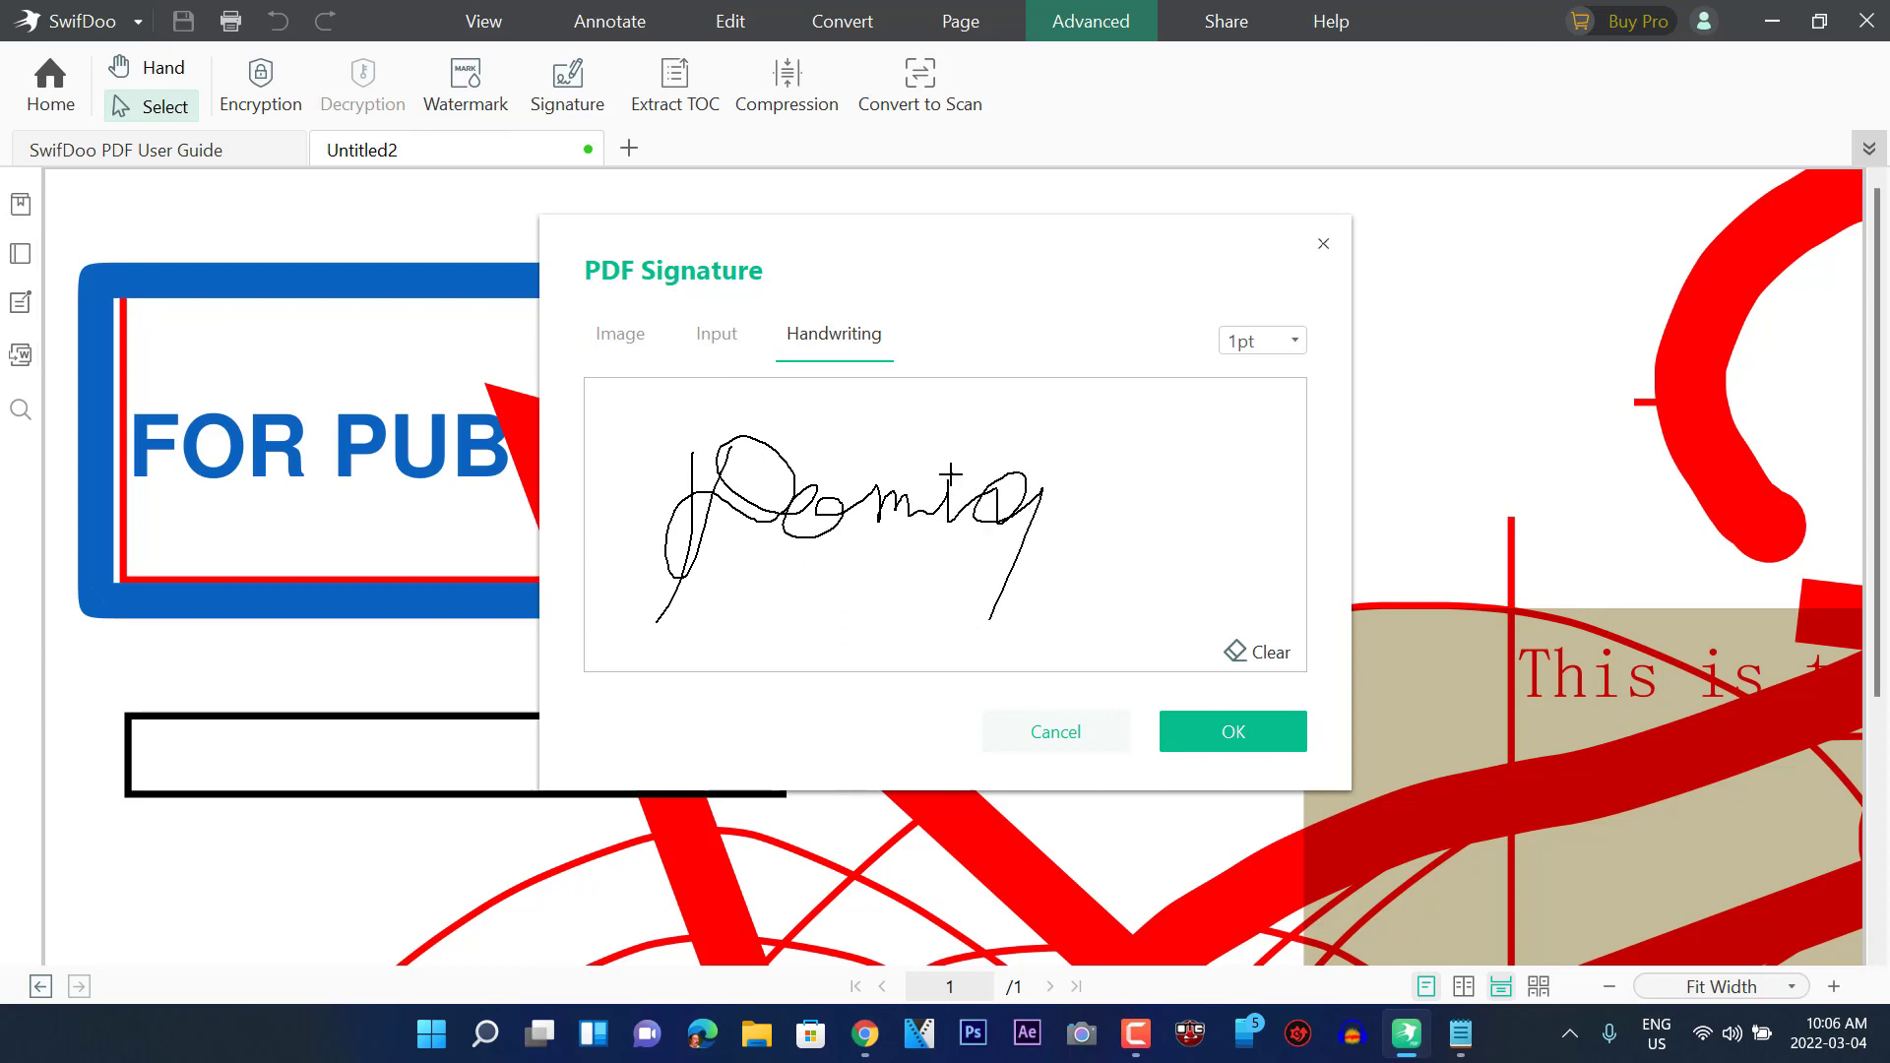
{"action": "left_click_drag", "start_coordinate": [950, 475], "coordinate": [955, 467]}
{"action": "left_click", "coordinate": [1266, 727]}
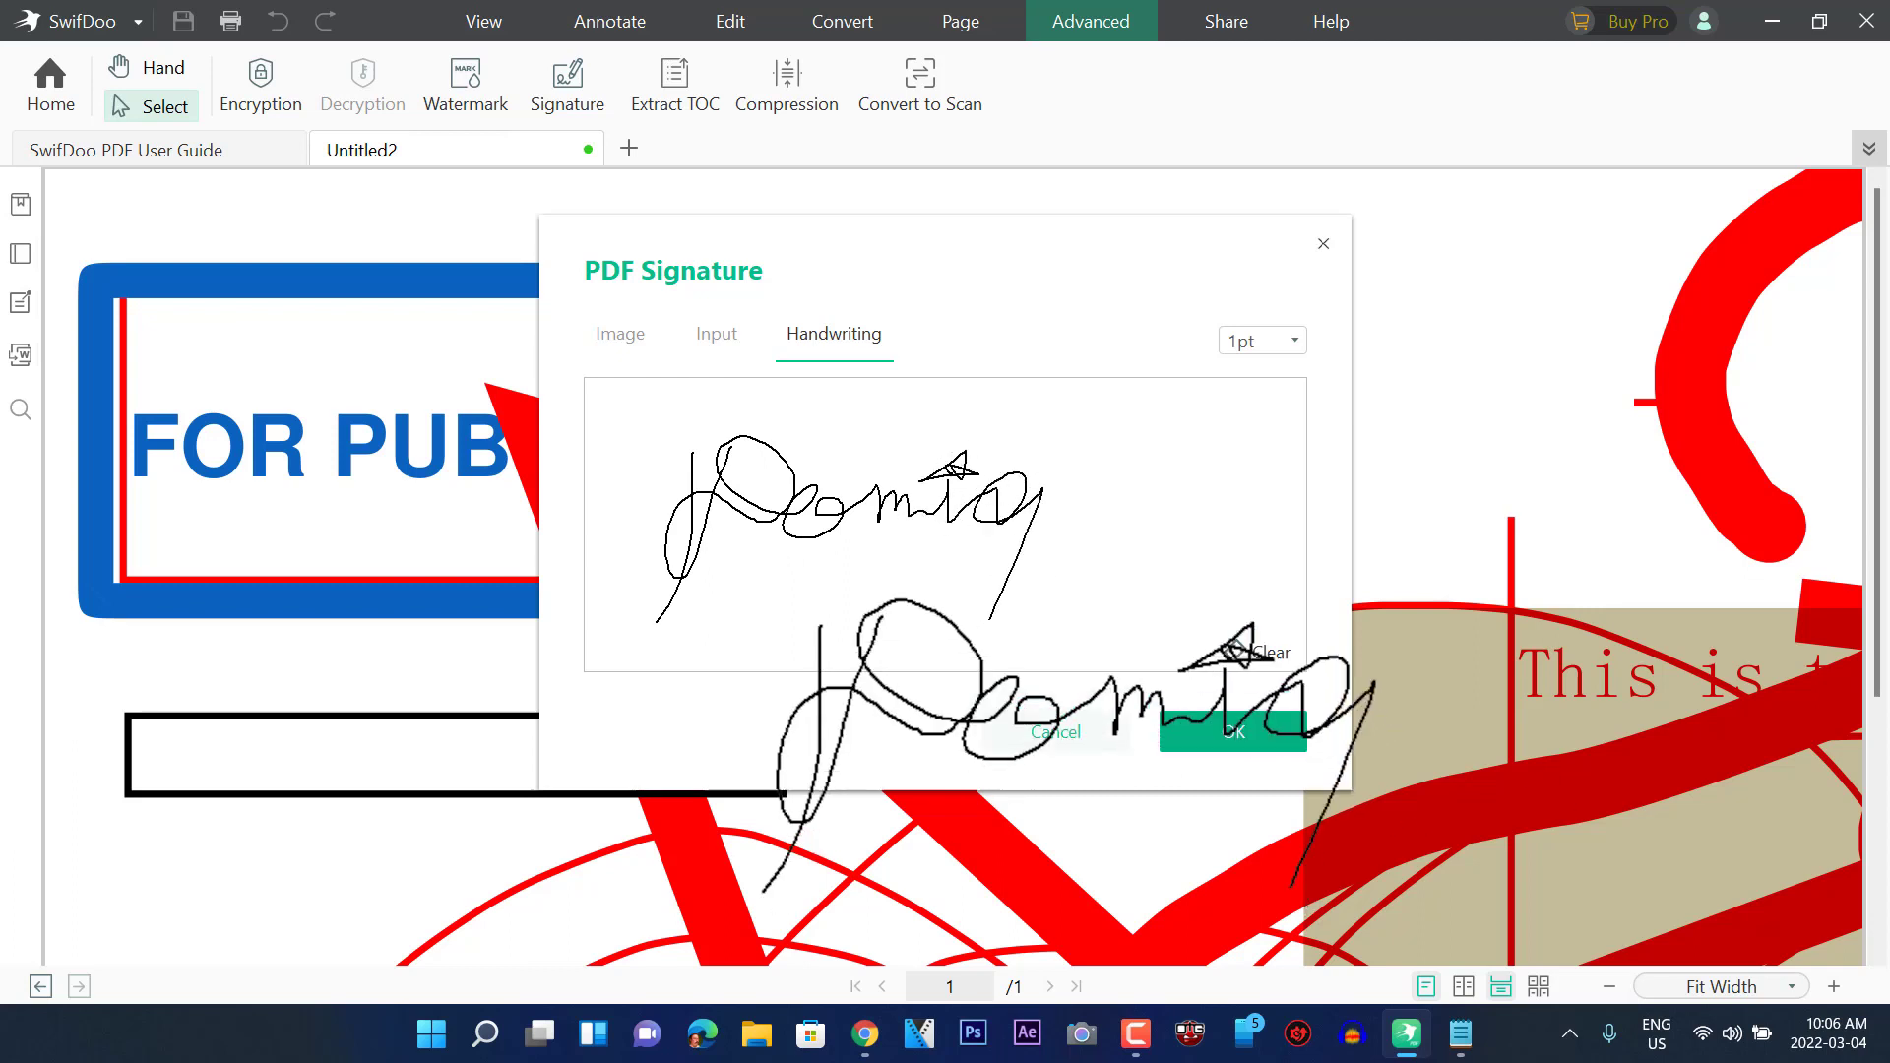
Try to place the handwritten signature in the blank area beside the For Public Release stamp and inspect the page for it
{"action": "left_click", "coordinate": [1426, 414]}
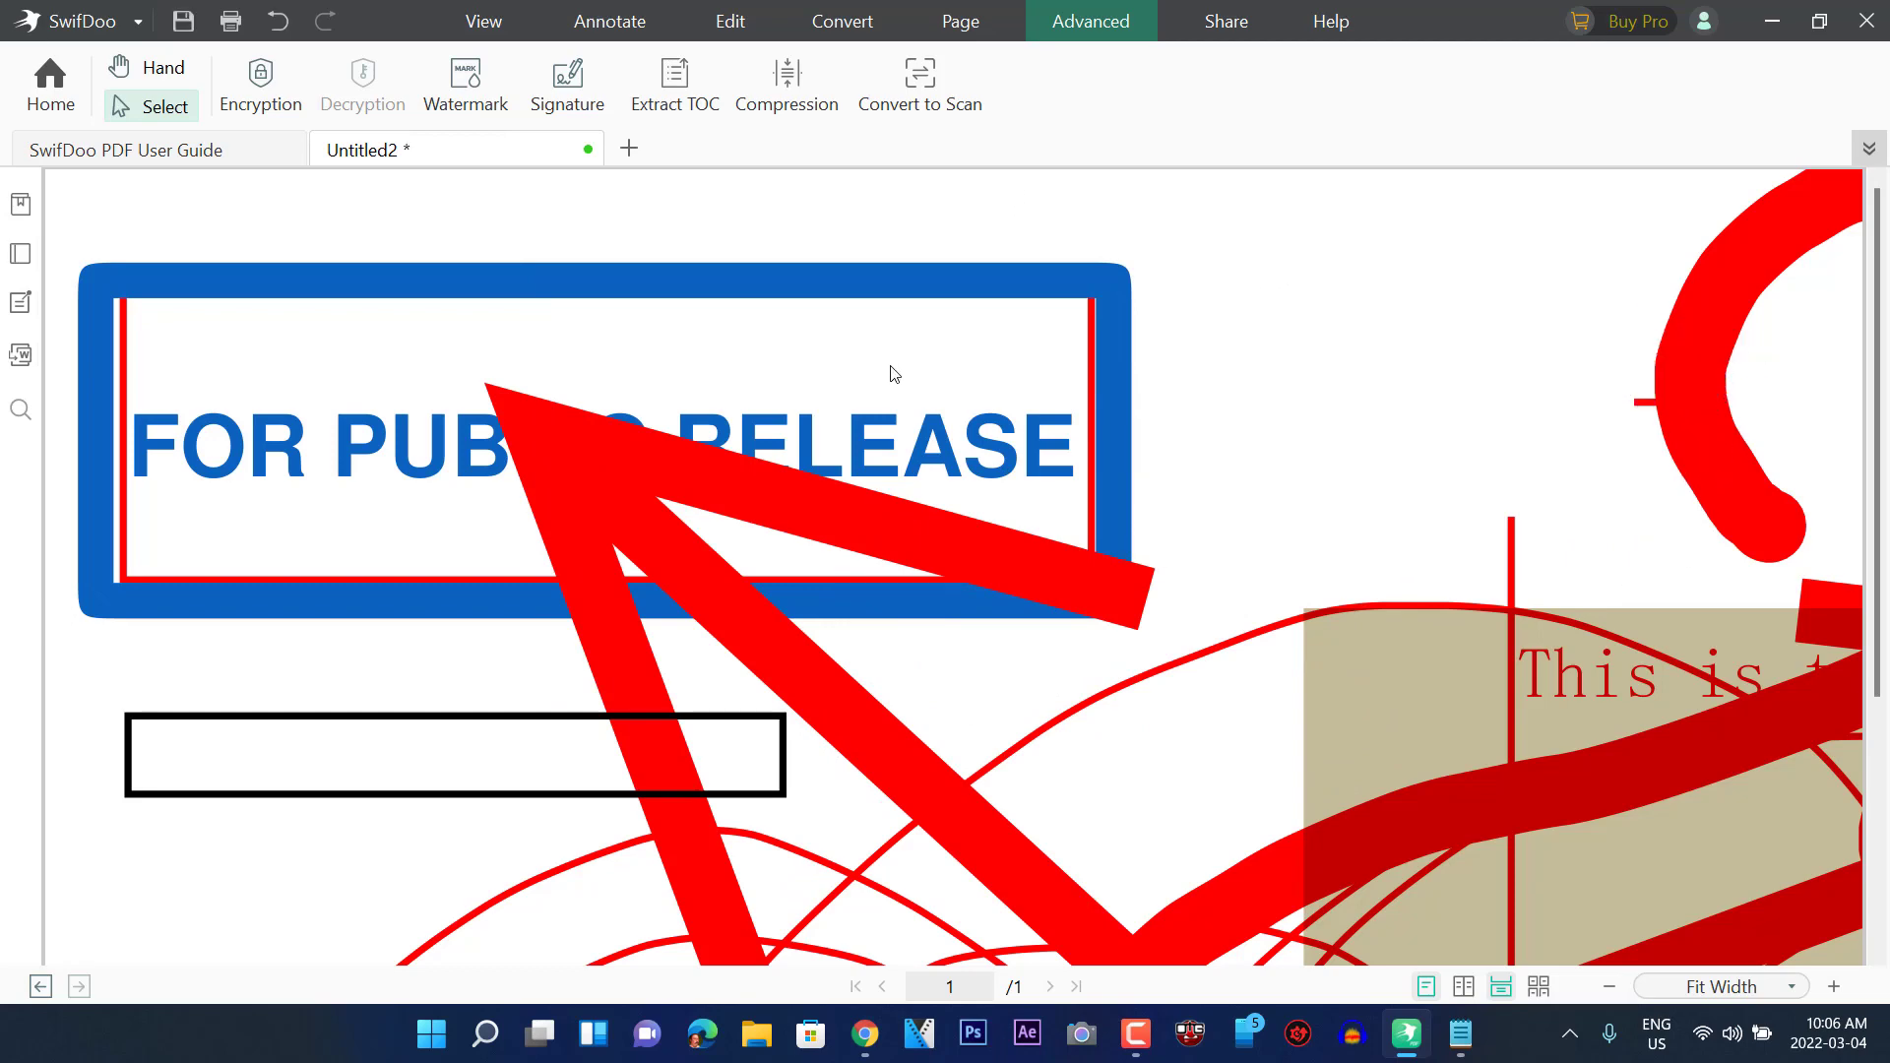
{"action": "left_click", "coordinate": [1269, 343]}
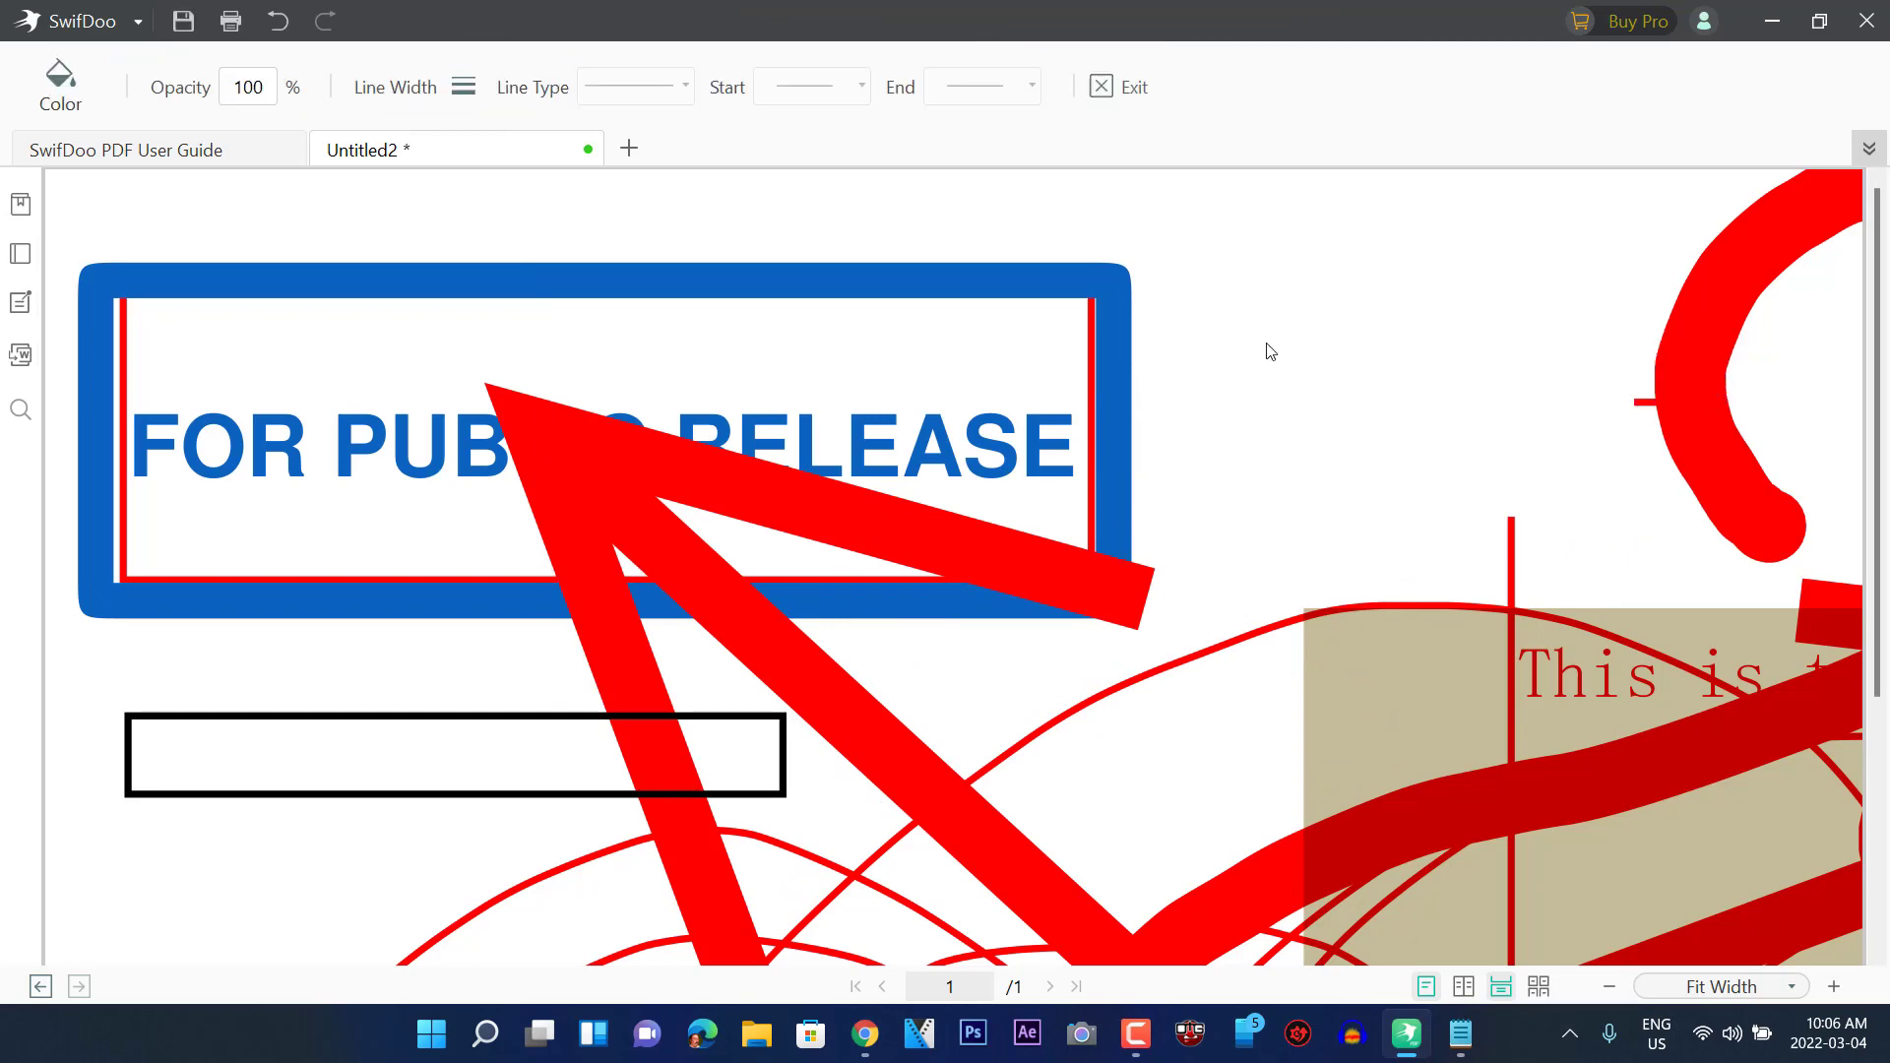
{"action": "scroll", "coordinate": [936, 622], "scroll_direction": "down", "scroll_amount": 5}
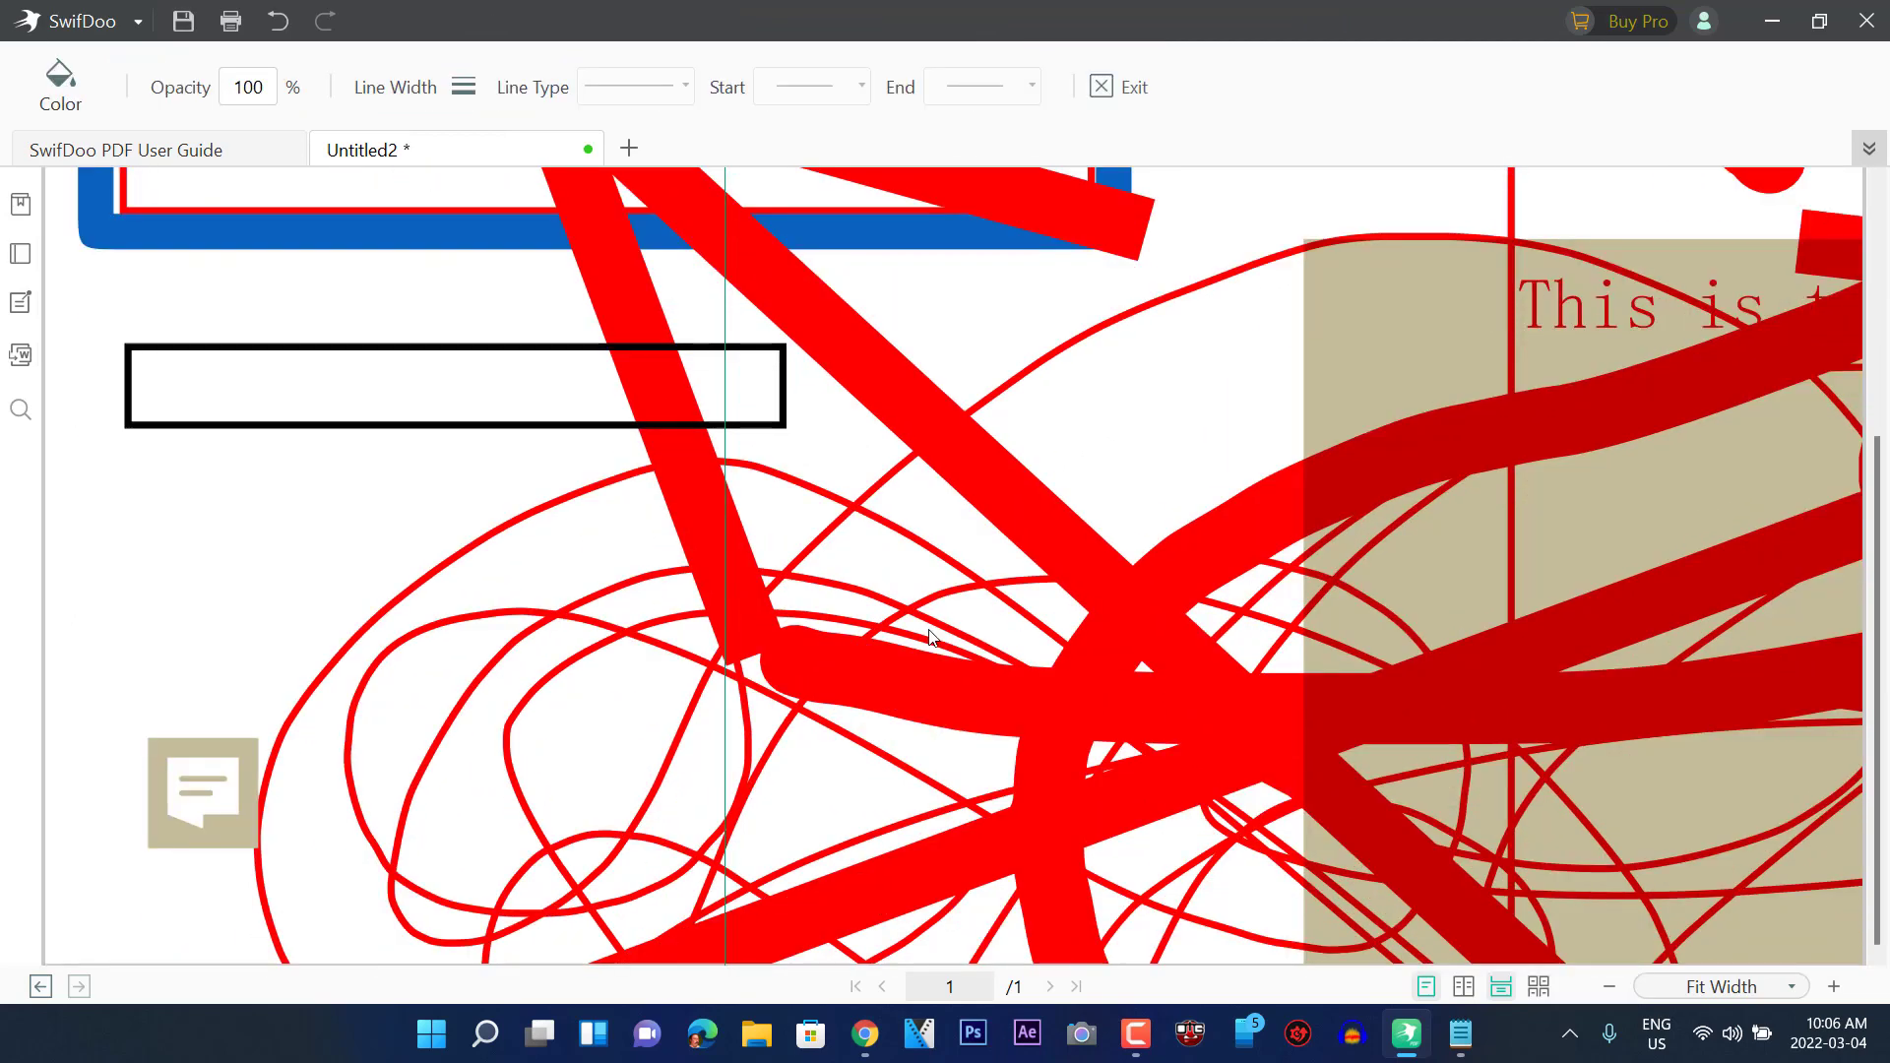
{"action": "scroll", "coordinate": [1067, 633], "scroll_direction": "up", "scroll_amount": 4}
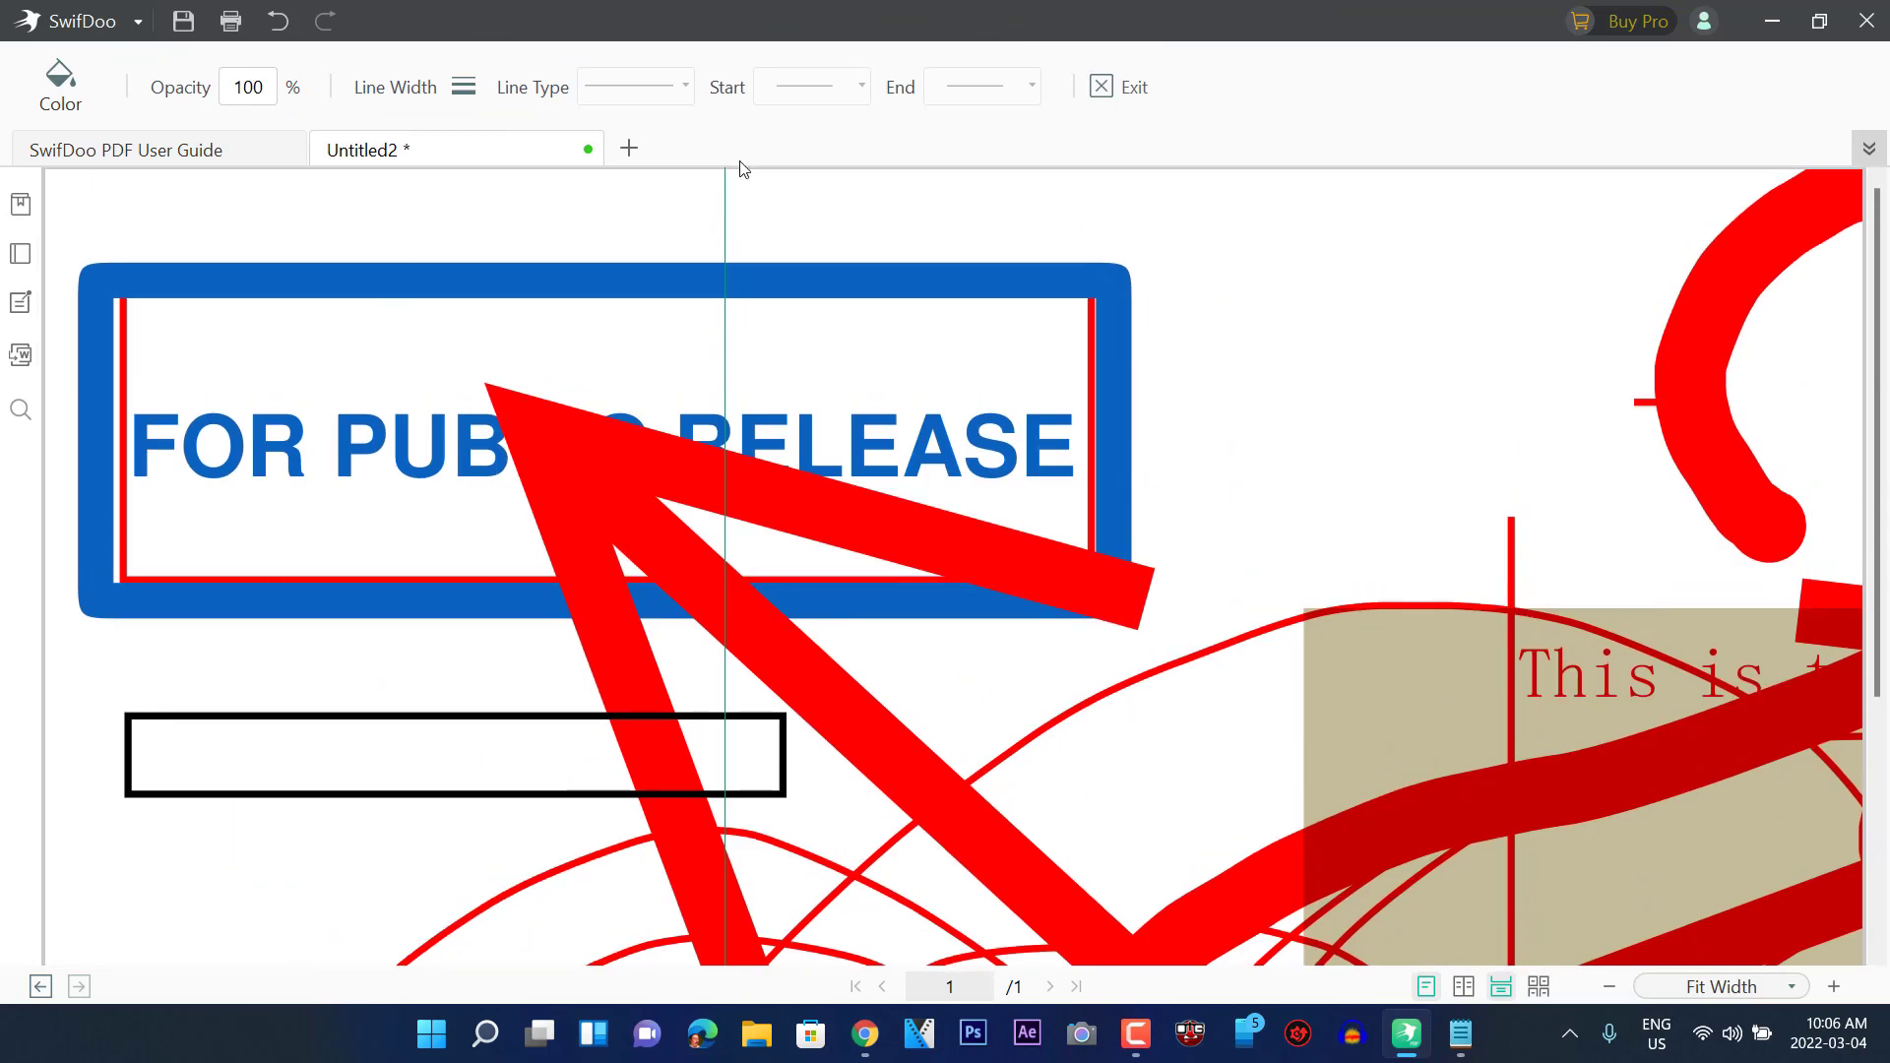
{"action": "left_click", "coordinate": [153, 155]}
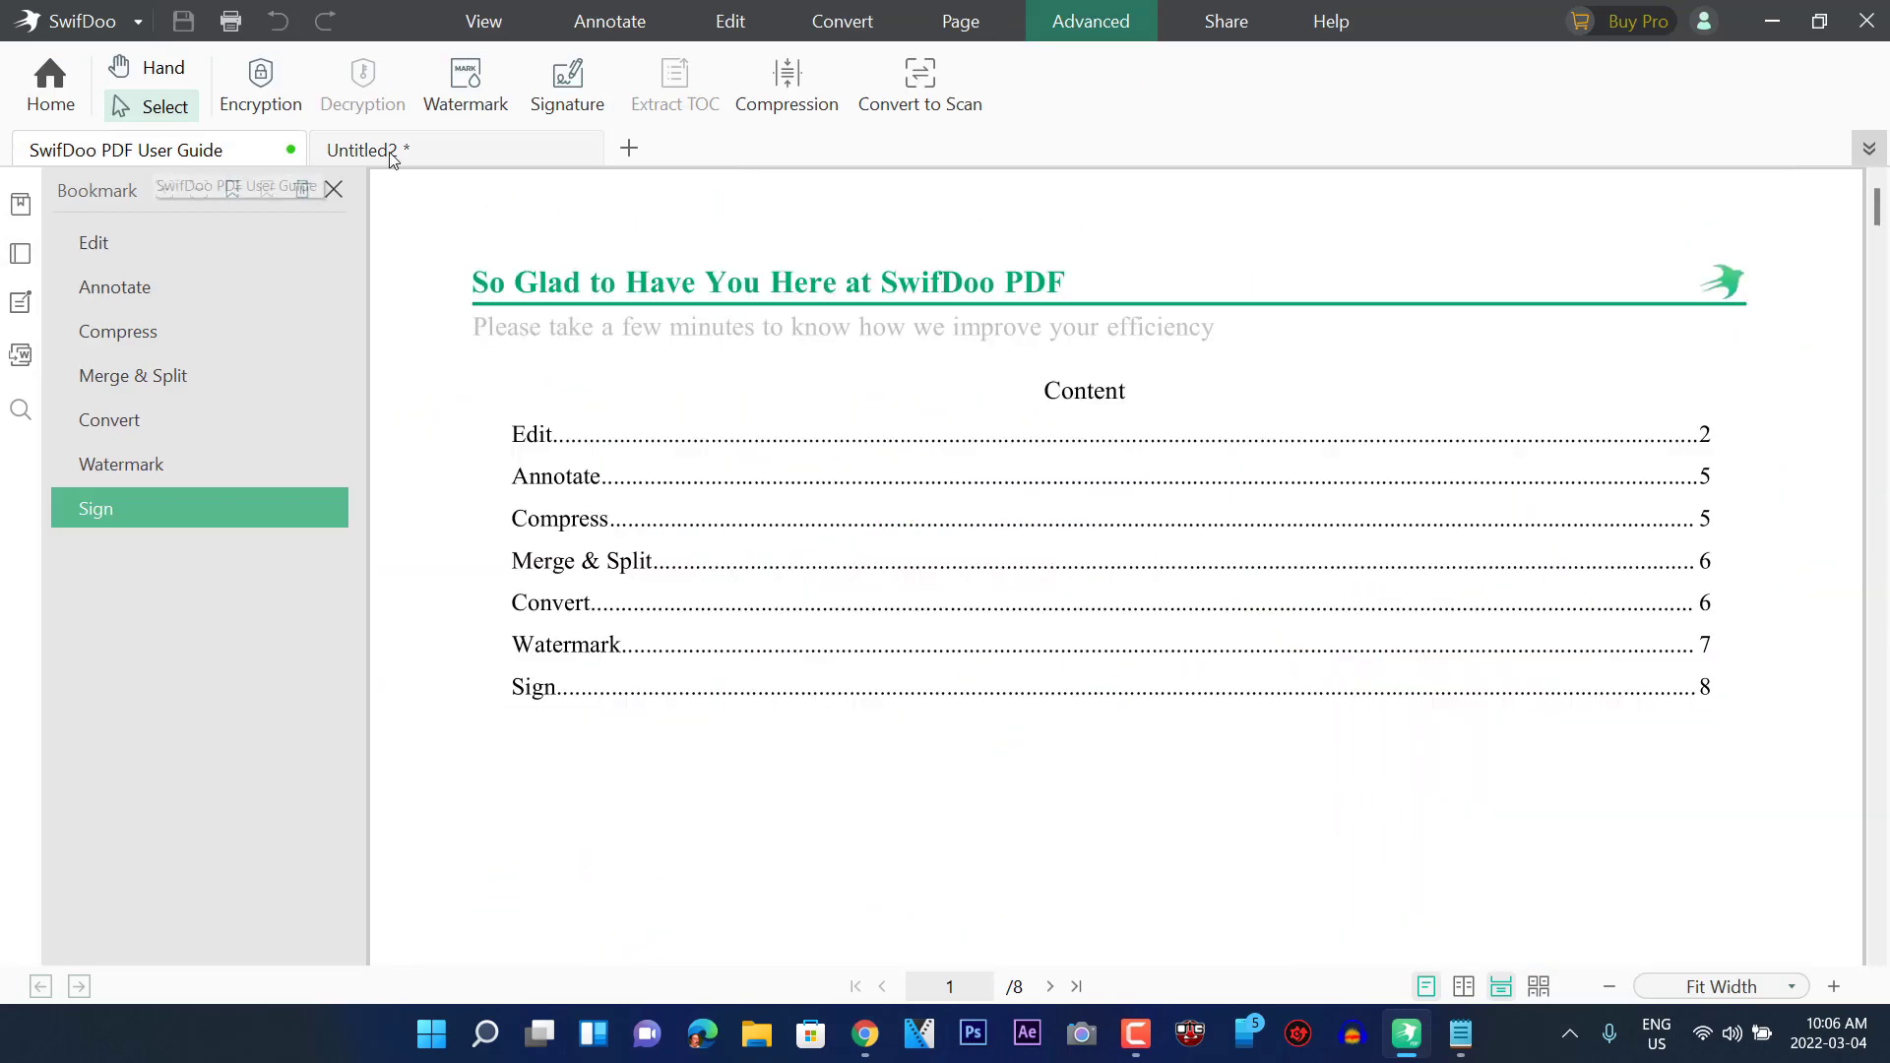
{"action": "left_click", "coordinate": [411, 158]}
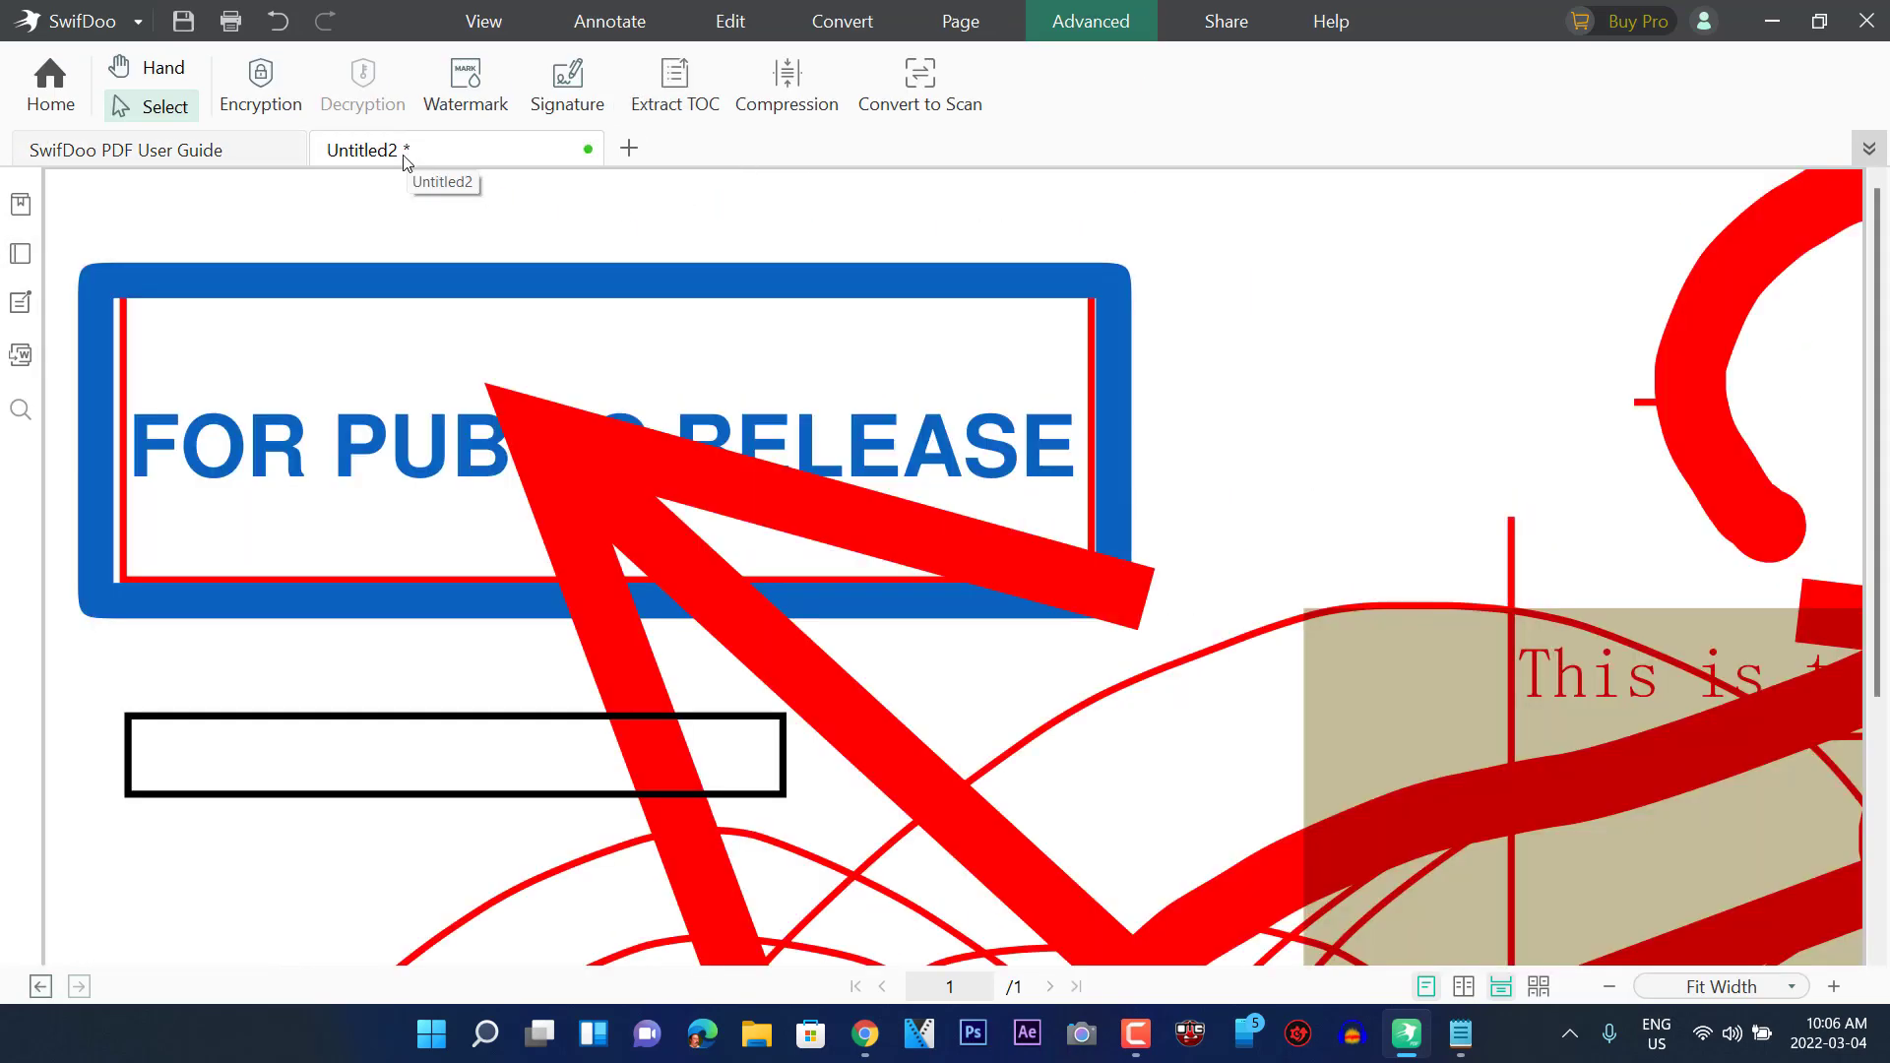
View the document sharing options and check for program updates
{"action": "left_click", "coordinate": [1222, 28]}
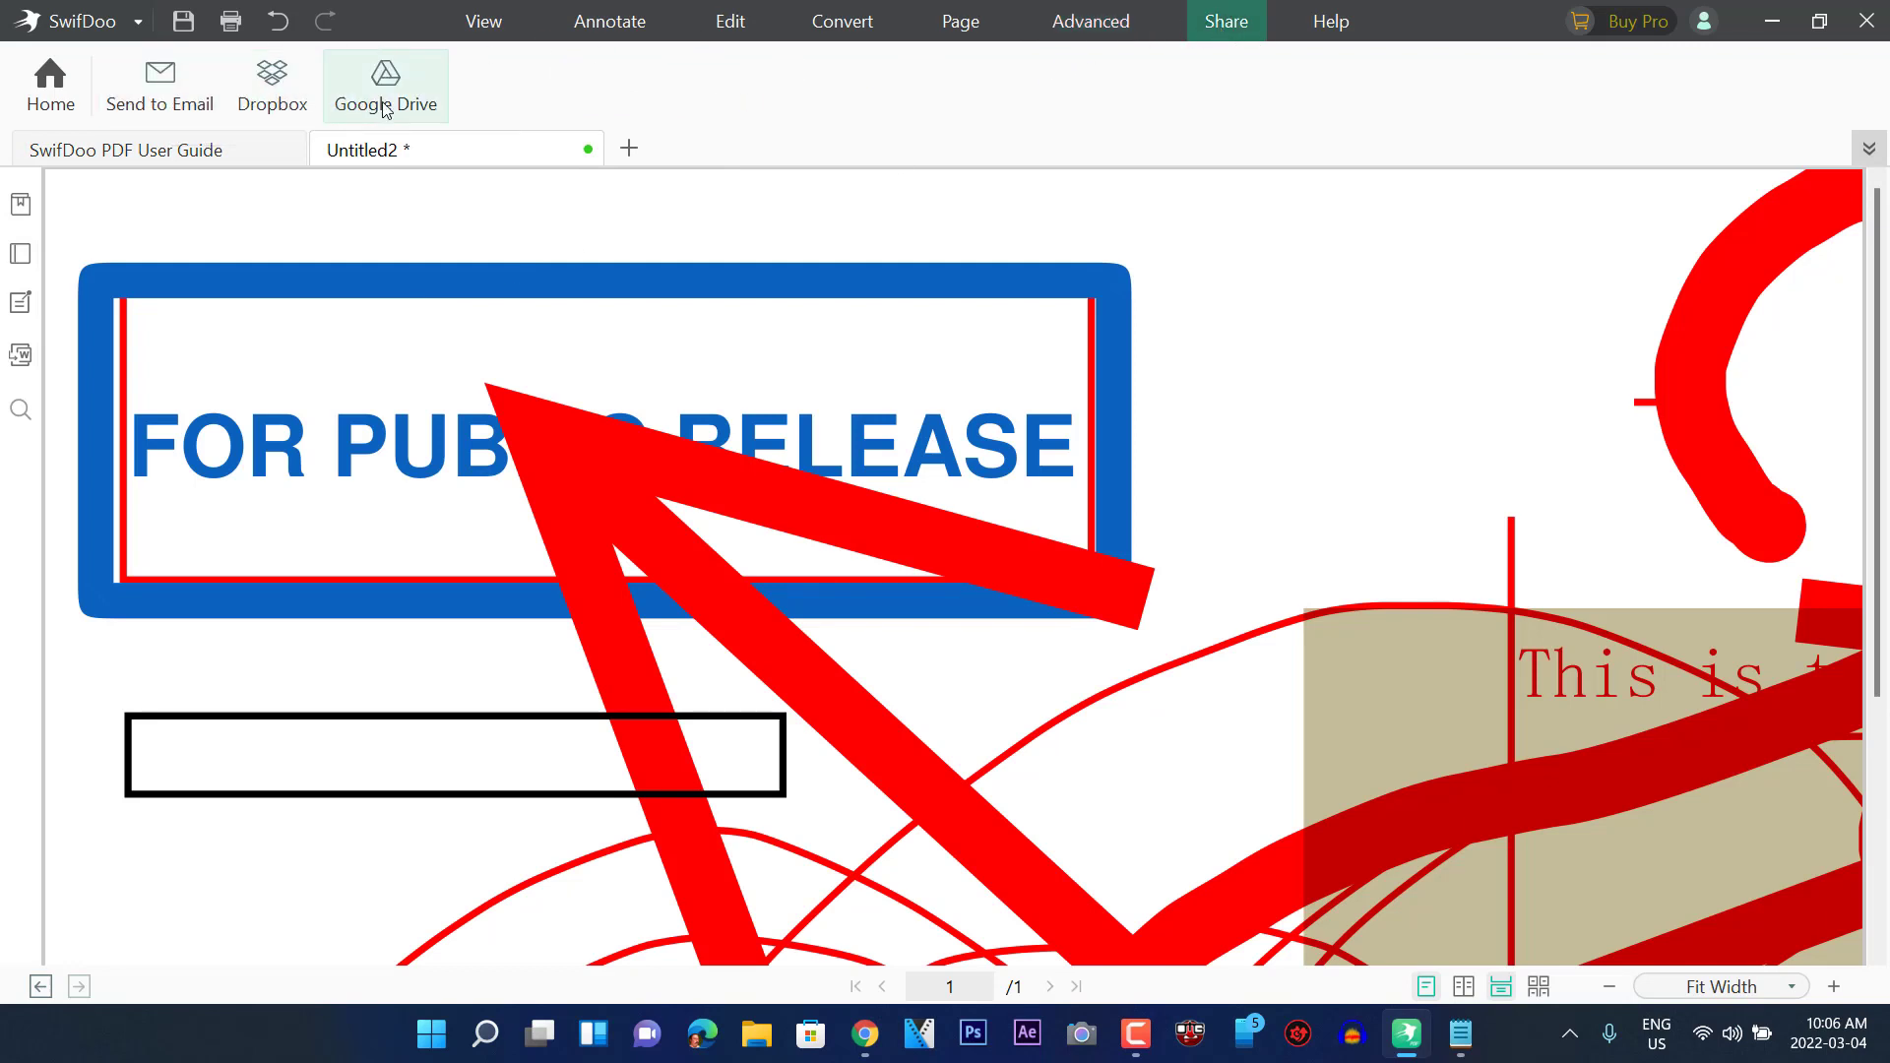
{"action": "left_click", "coordinate": [1324, 21]}
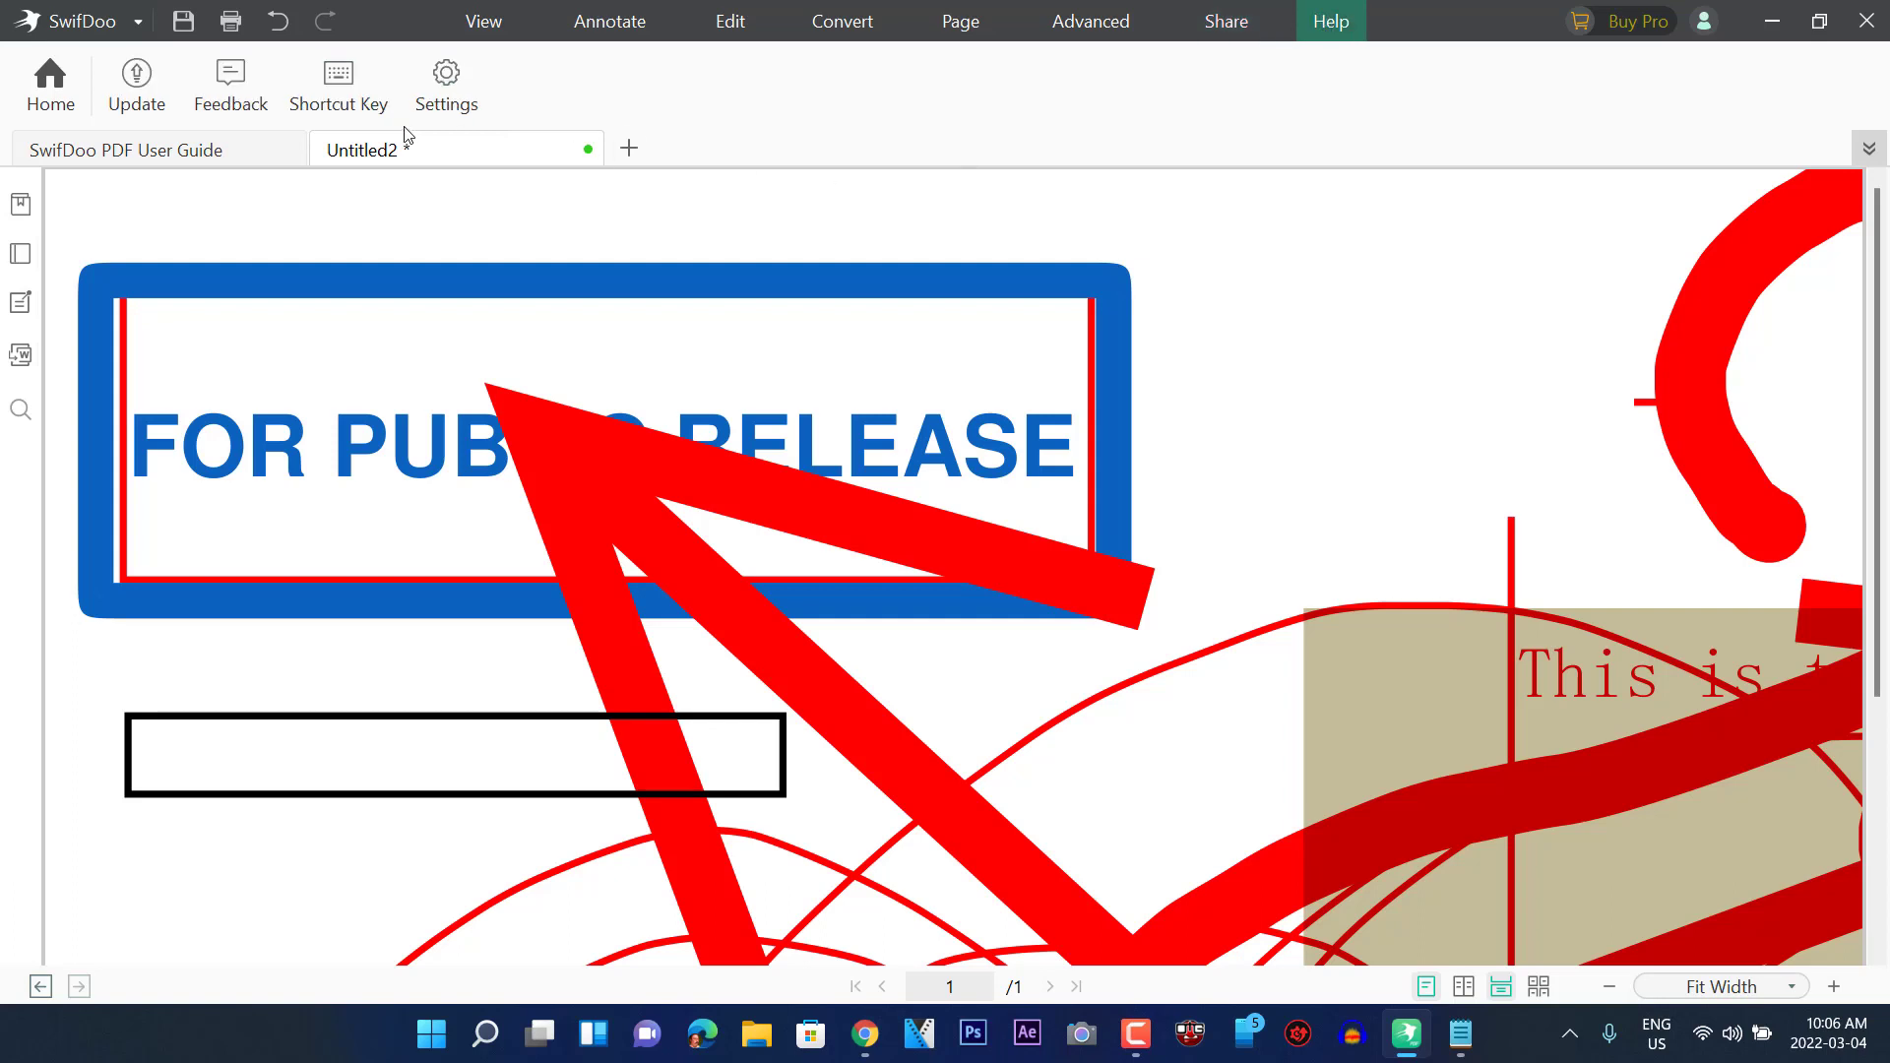
{"action": "left_click", "coordinate": [138, 99]}
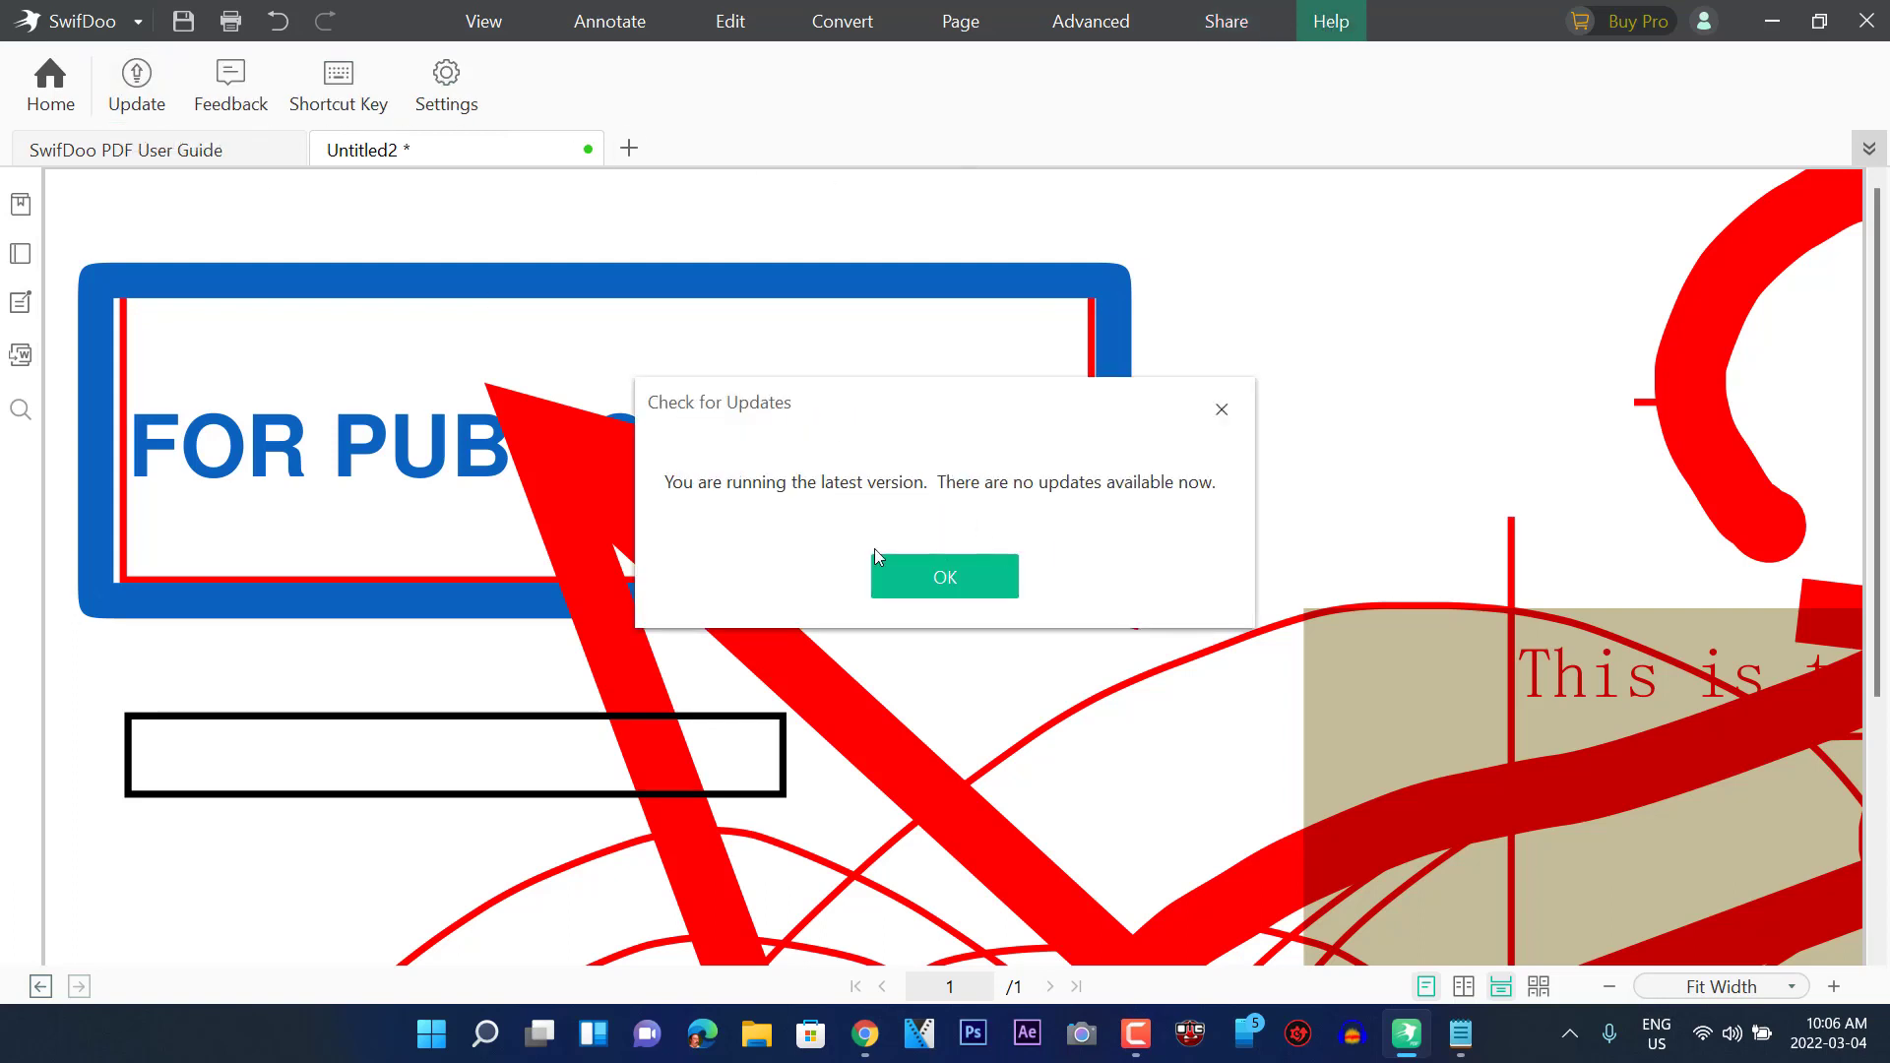
{"action": "left_click", "coordinate": [940, 588]}
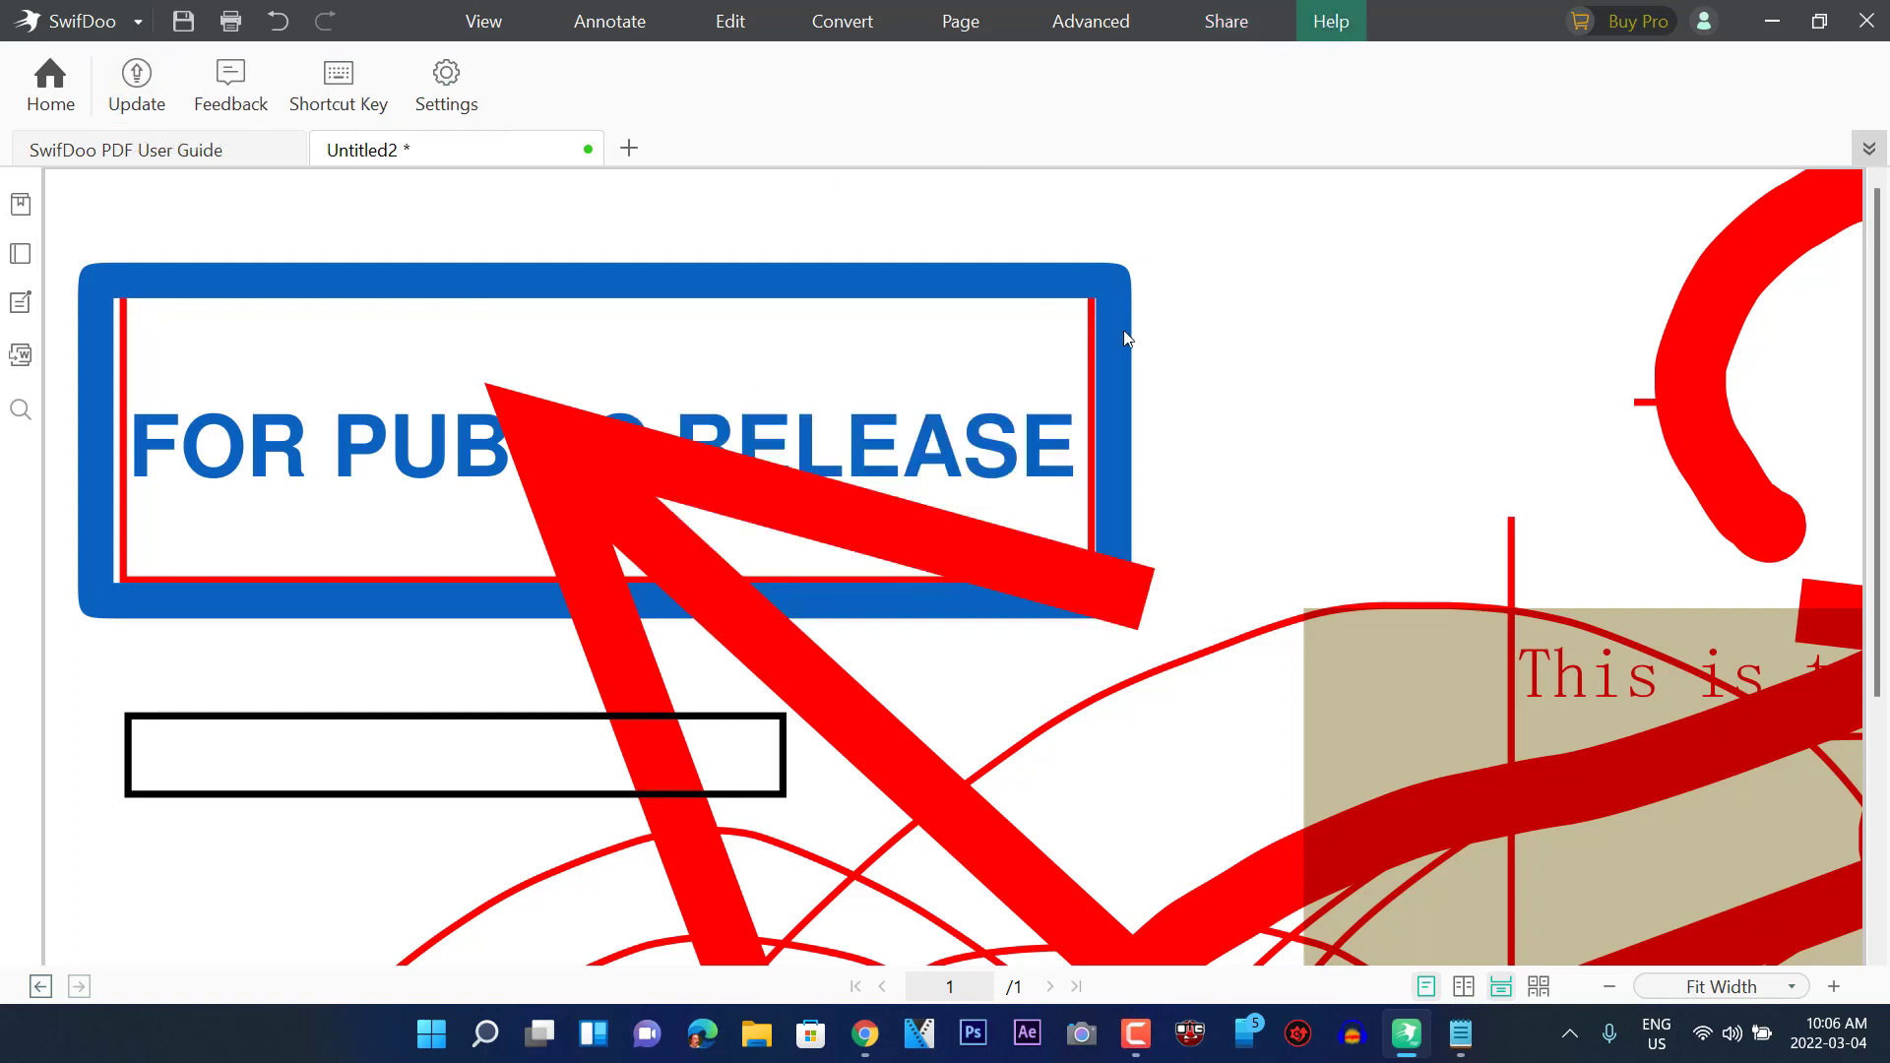
{"action": "left_click", "coordinate": [1227, 39]}
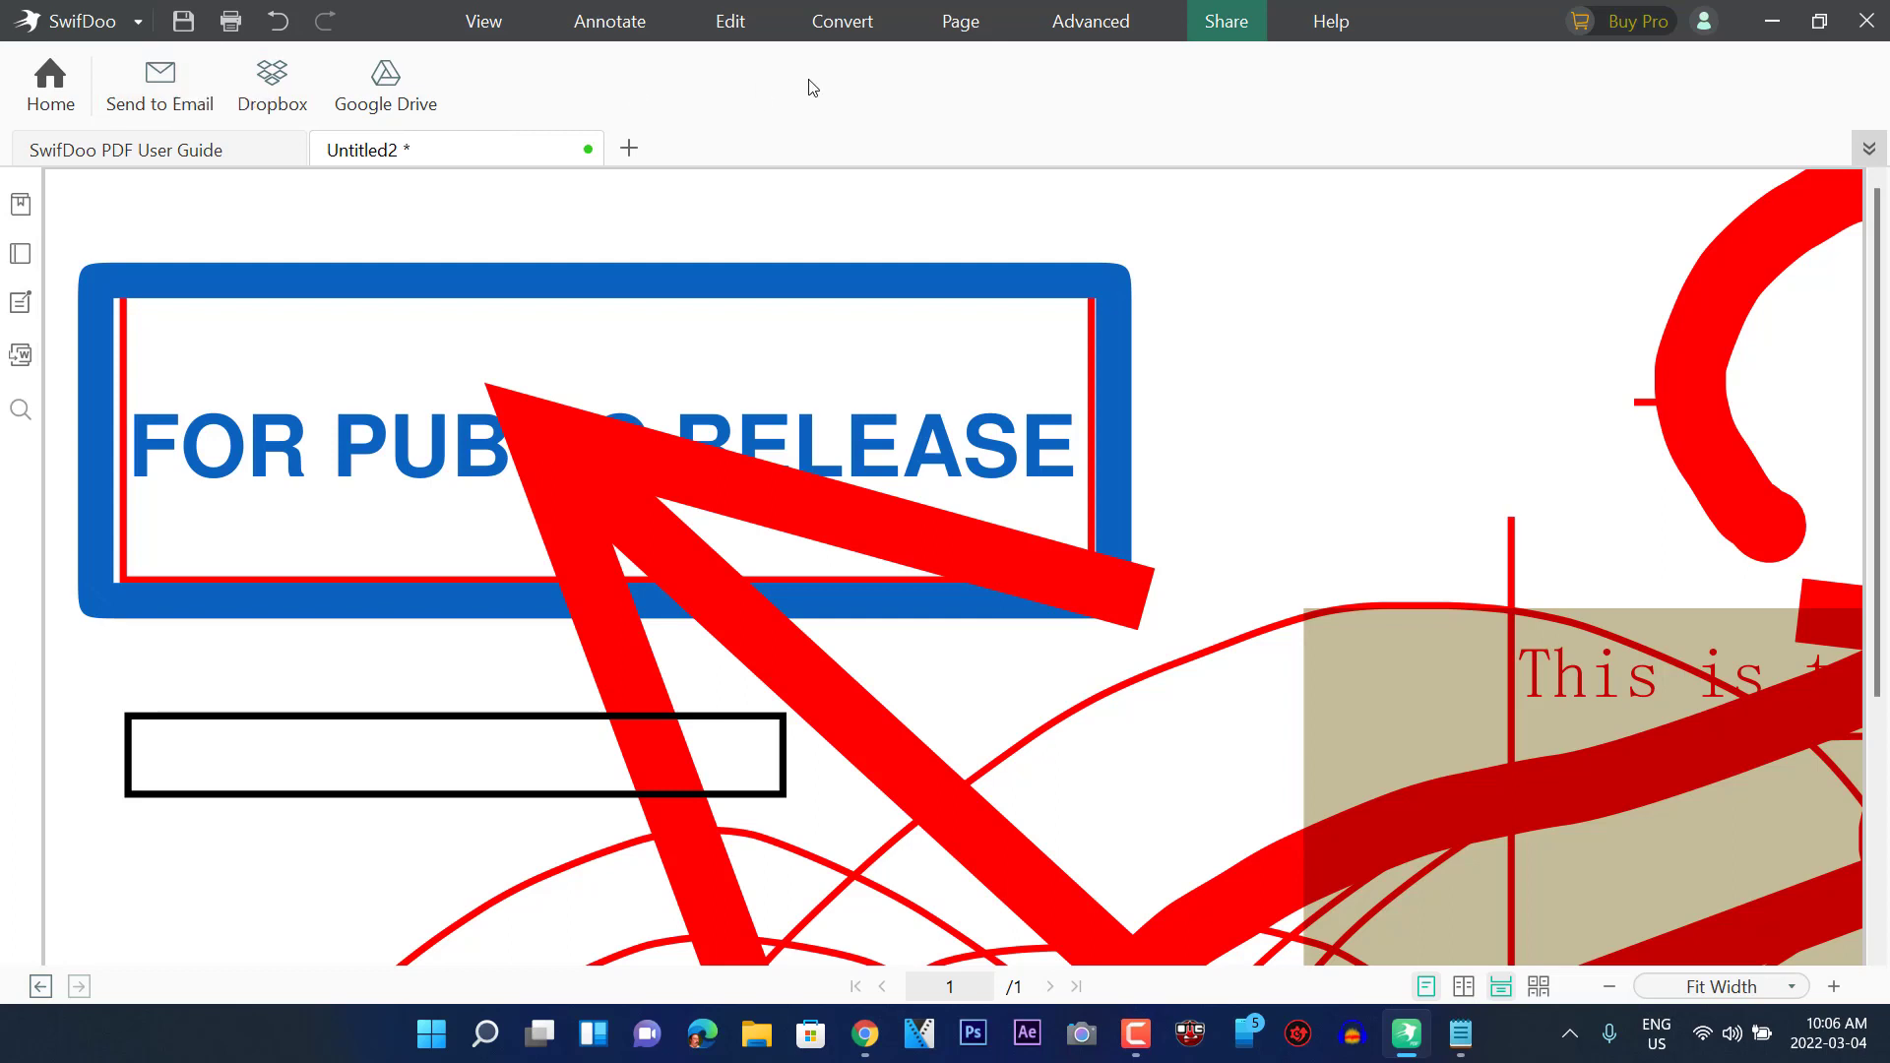
{"action": "left_click", "coordinate": [1059, 29]}
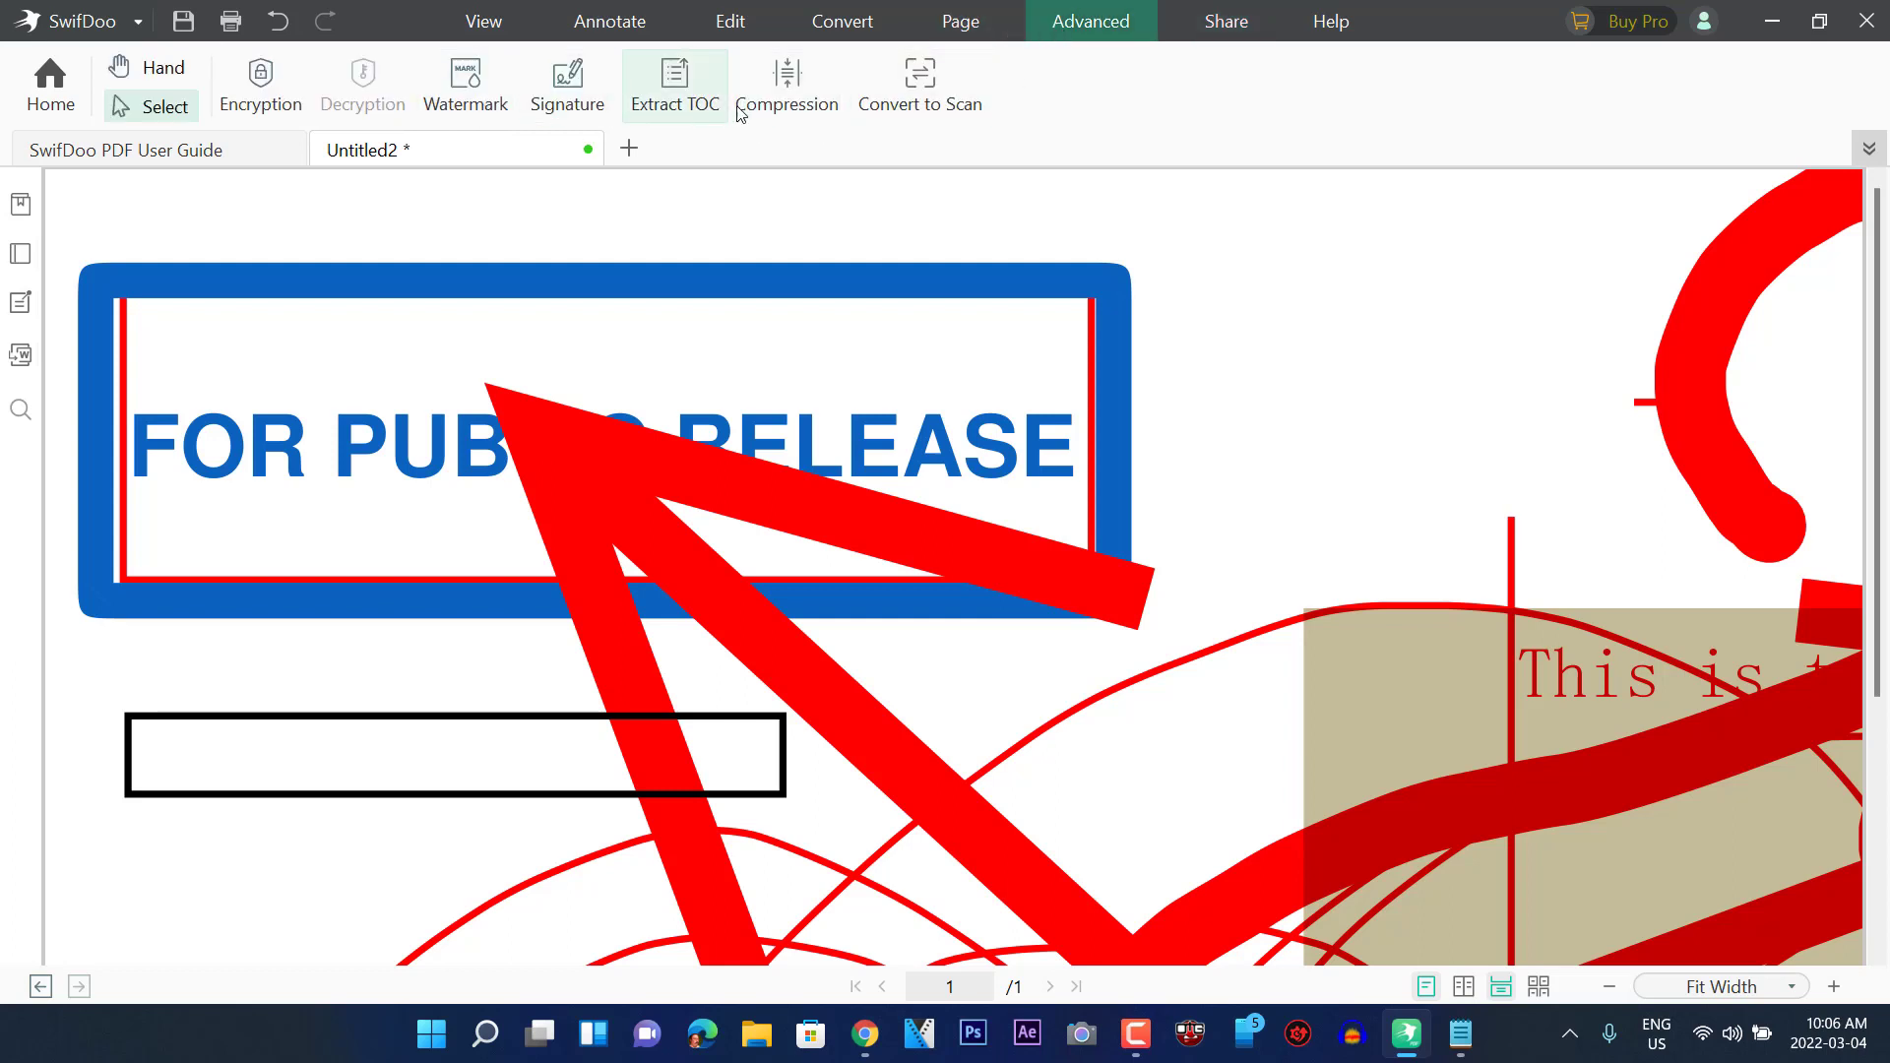